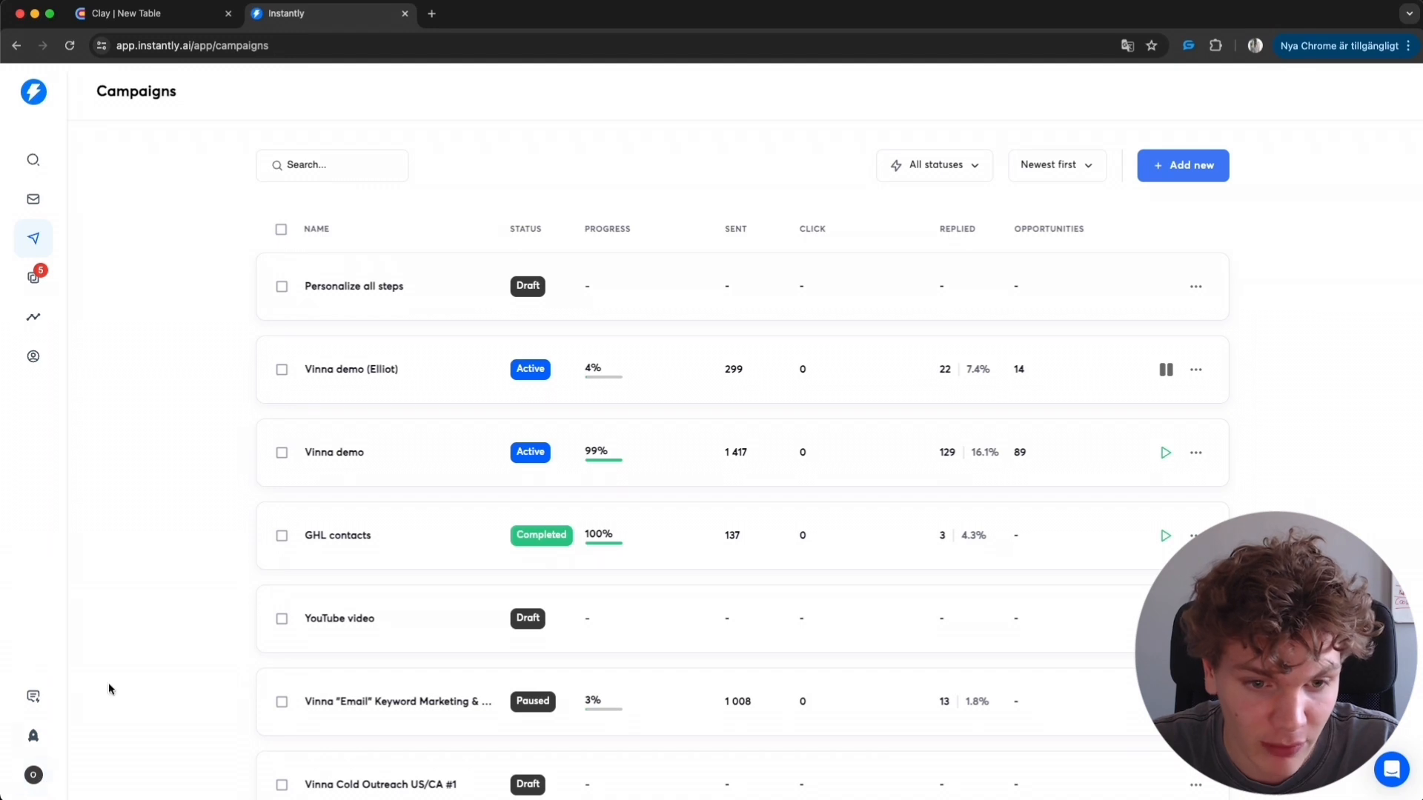
- Switch from the Instantly campaigns list to the Clay table and scroll across its columns
scroll(956, 457, down, 1)
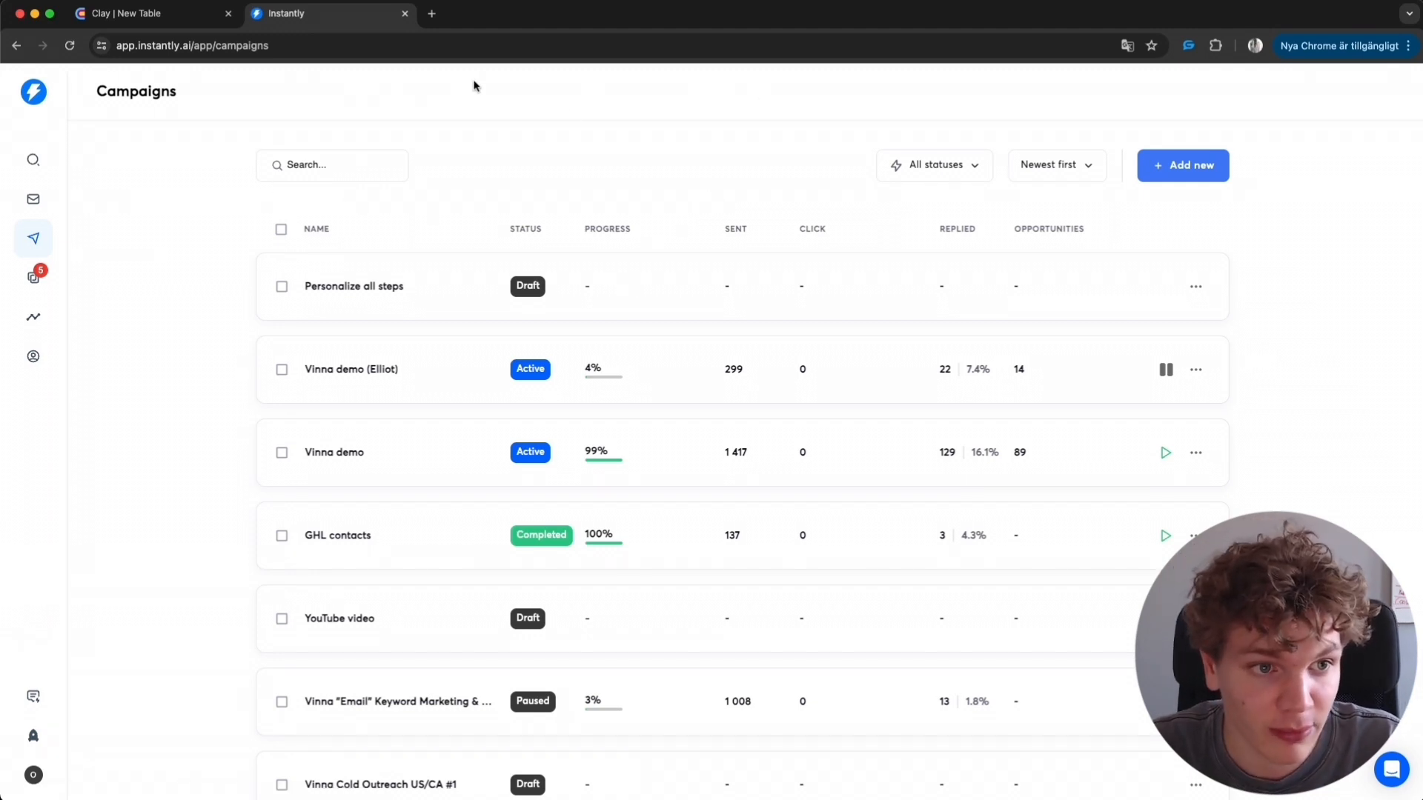
click(189, 22)
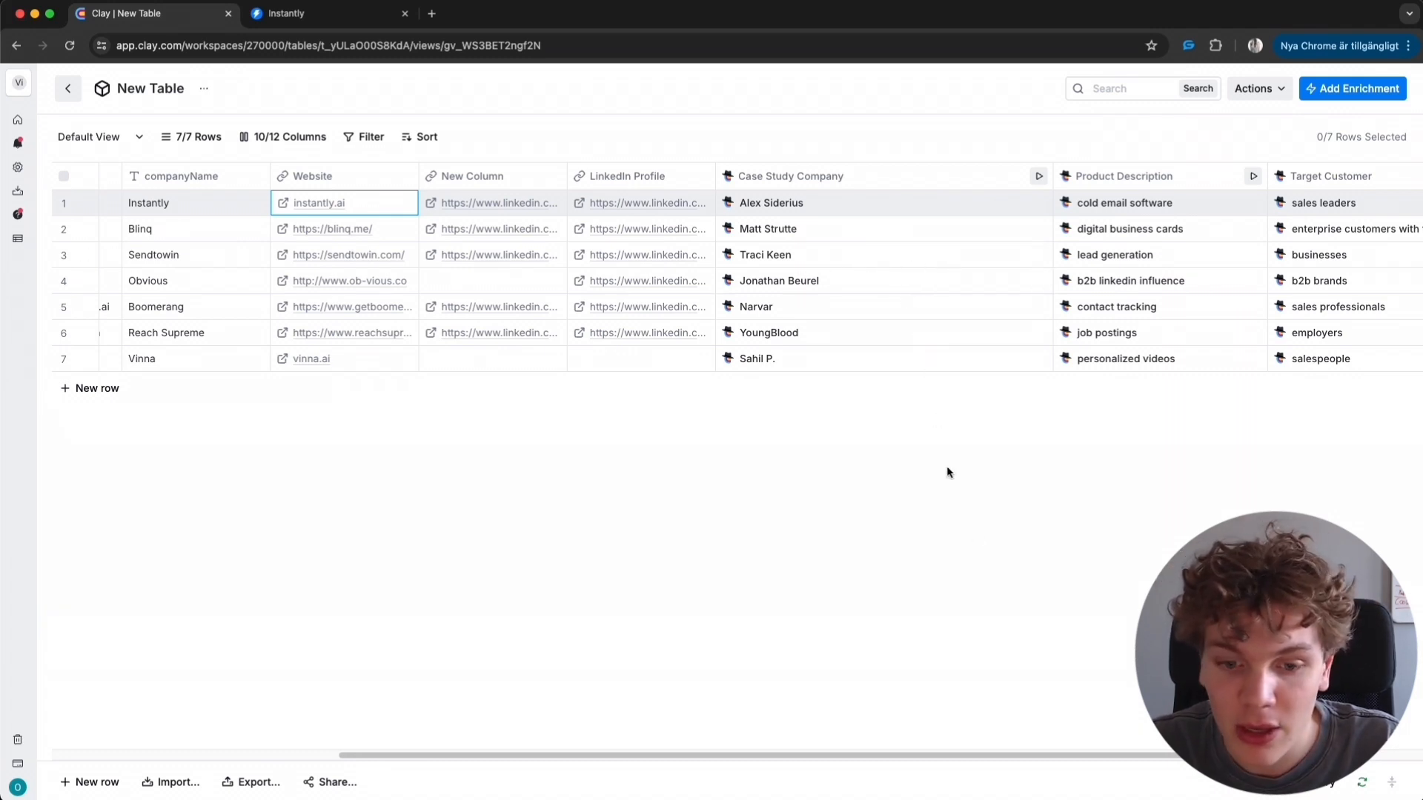
scroll(1081, 772, right, 5)
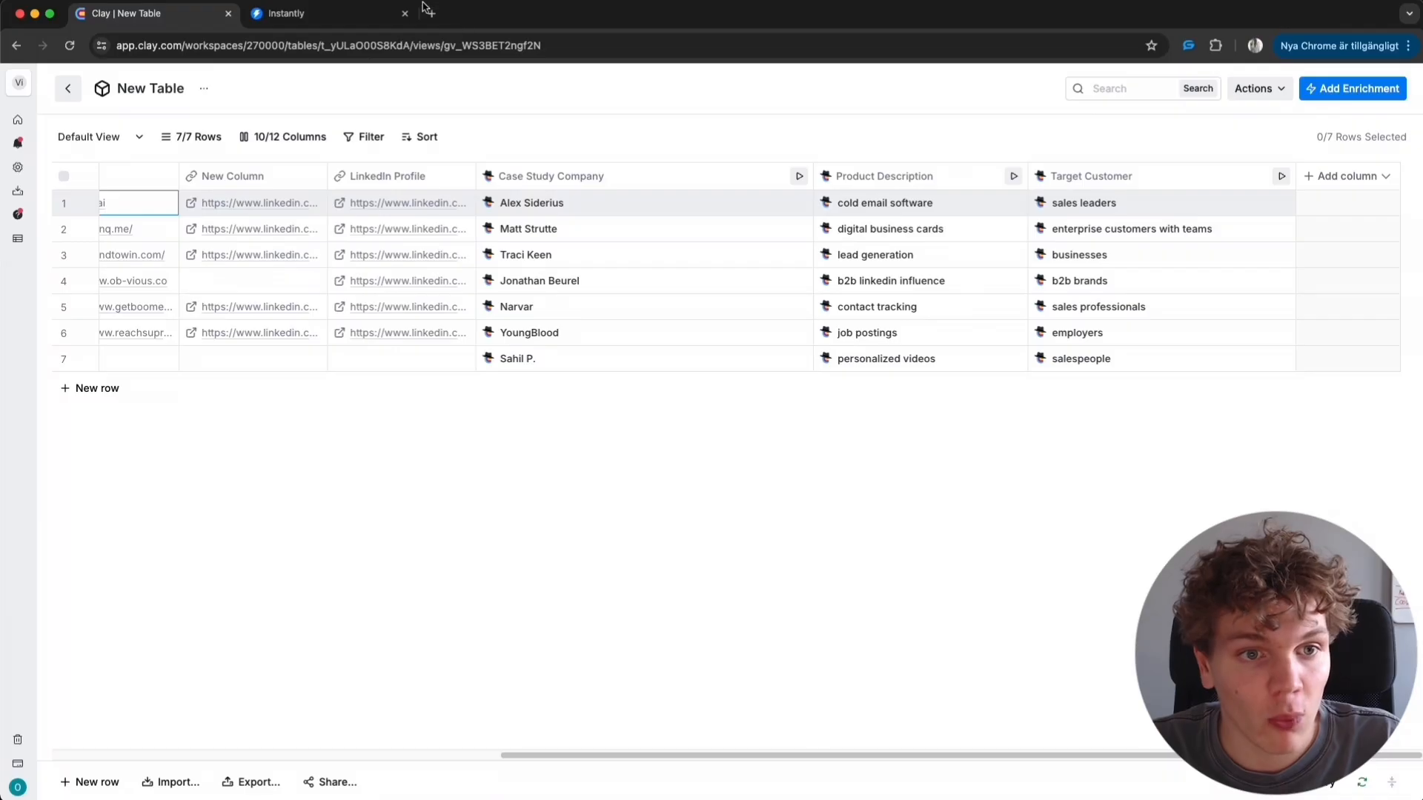
- Open openai.com in a new browser tab and close that tab again
click(432, 14)
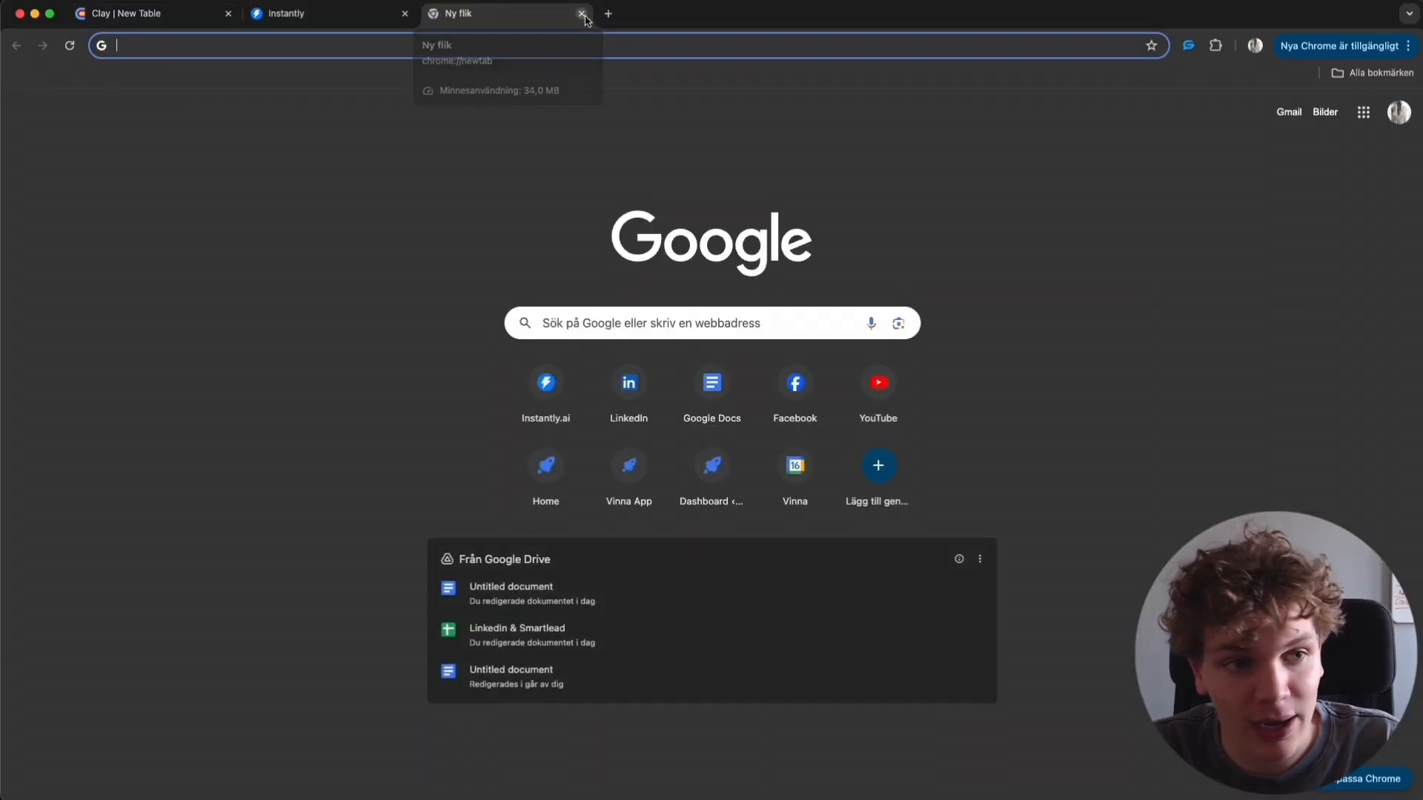
text(openai.com)
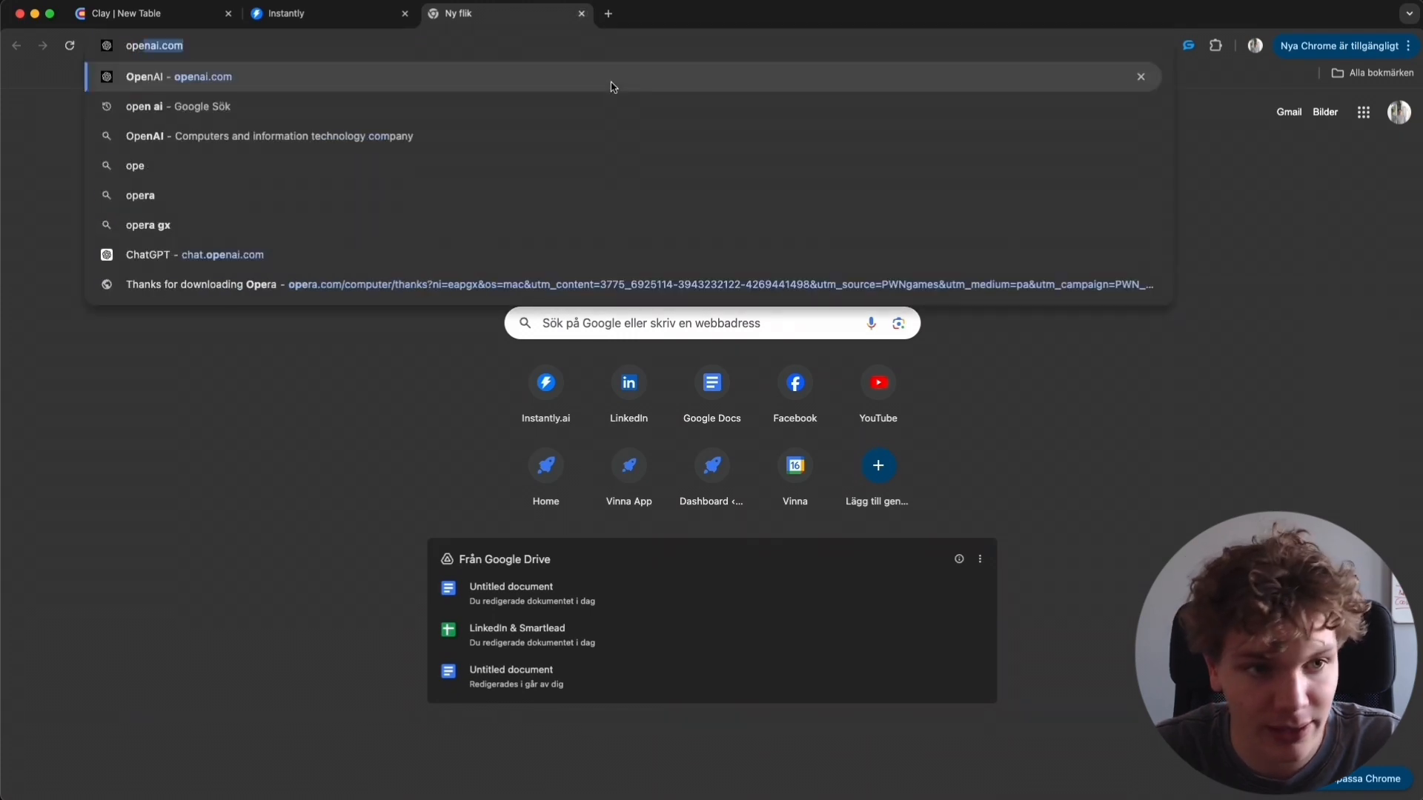
click(612, 77)
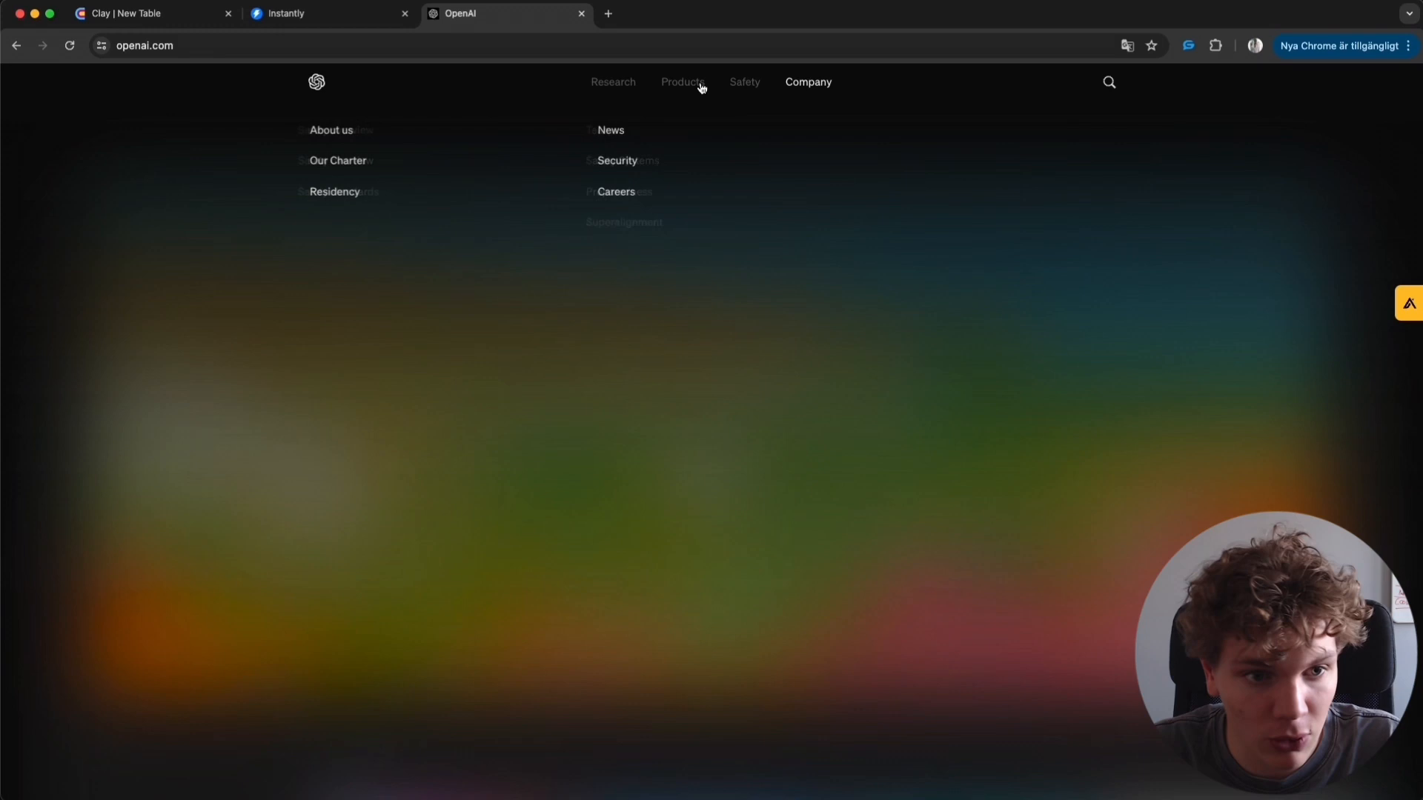
mouse_move(665, 86)
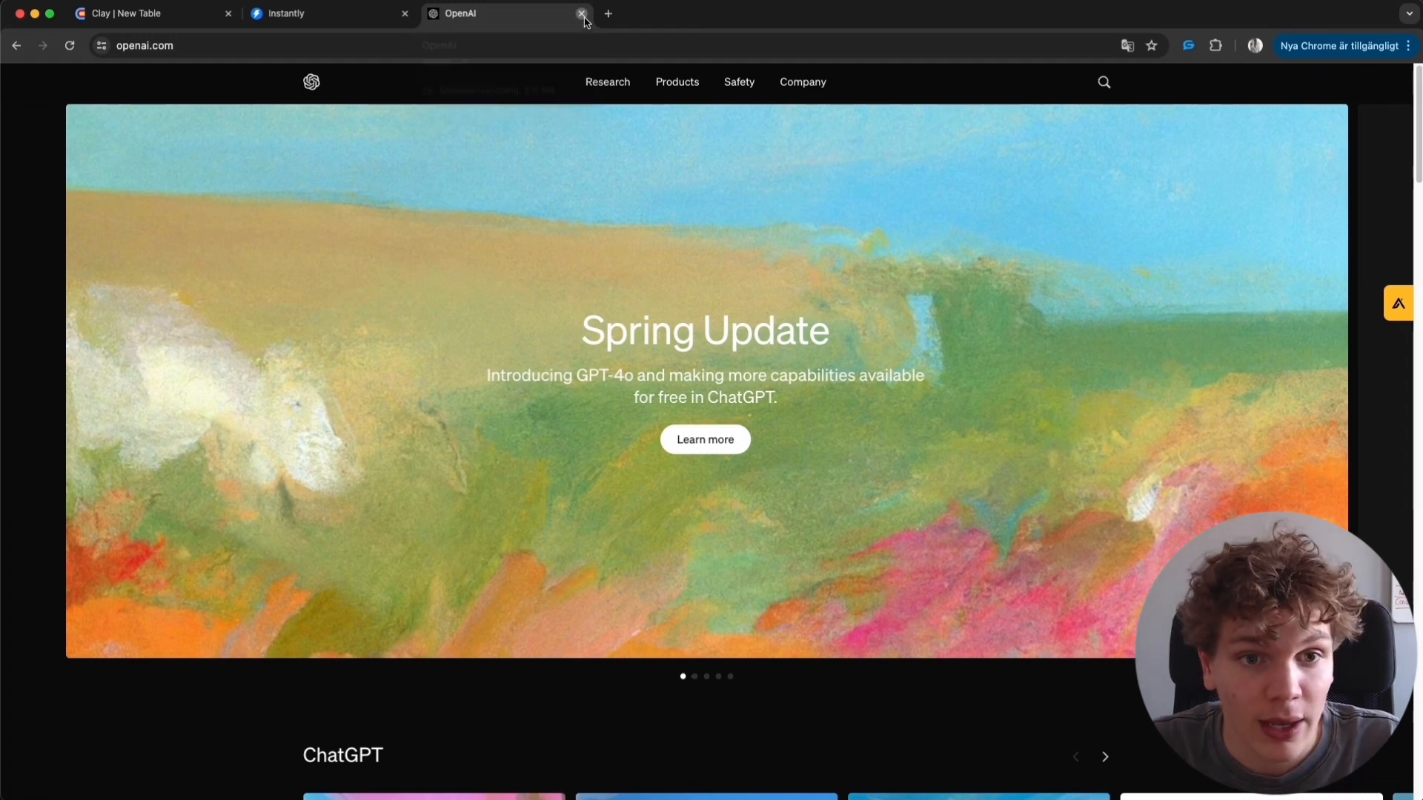
click(580, 13)
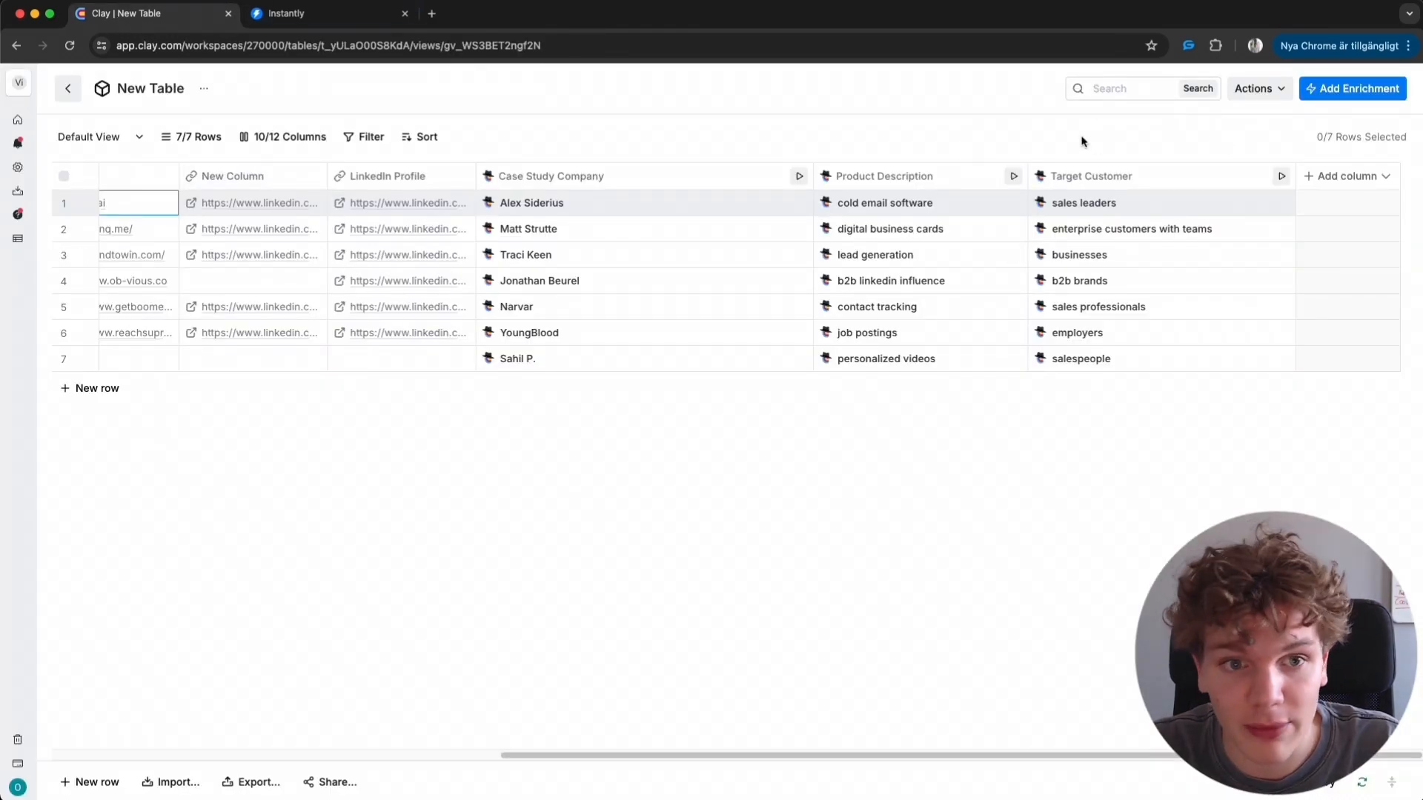
- Add a new column by searching the enrichments for Claygent and choosing Claygent (AI Web Scraper)
click(1346, 181)
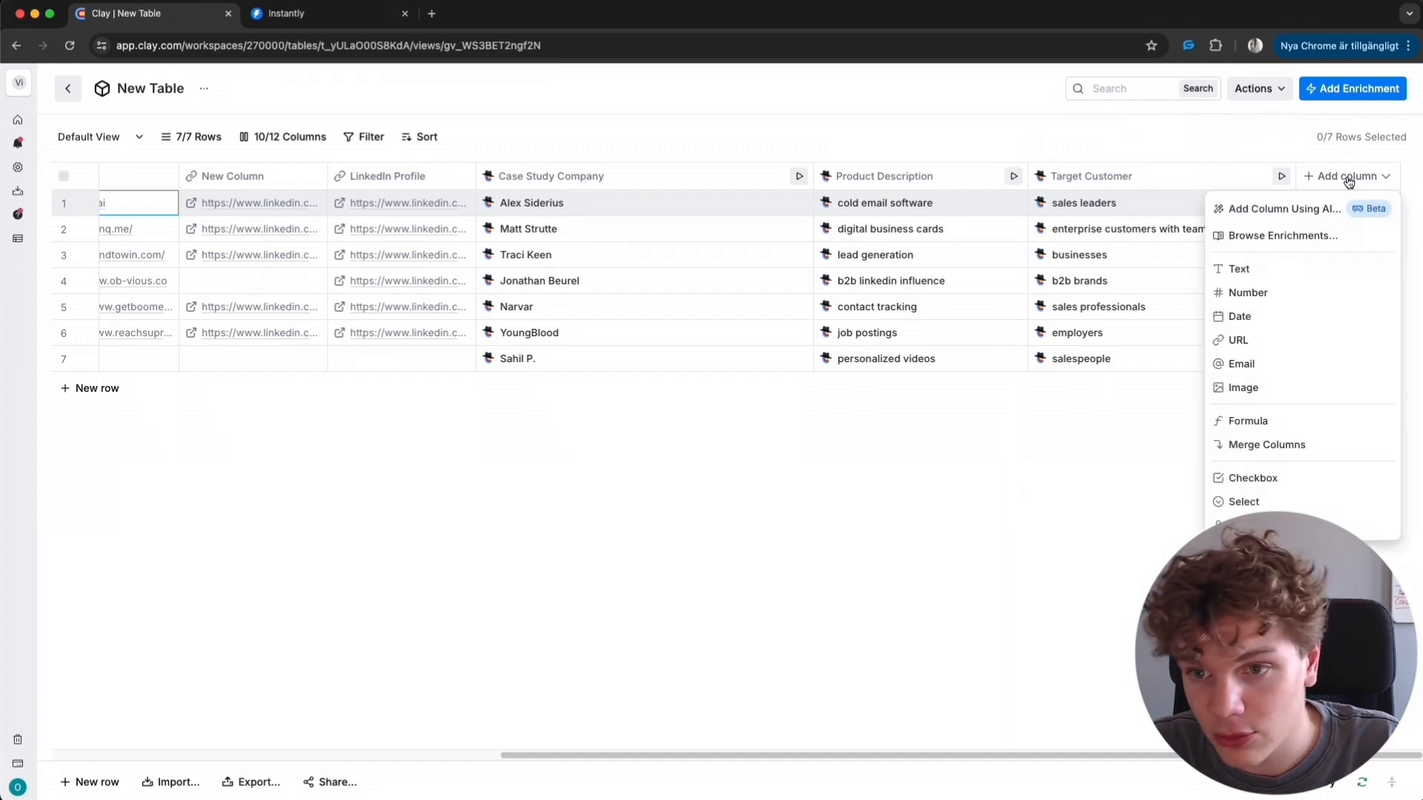
click(1244, 237)
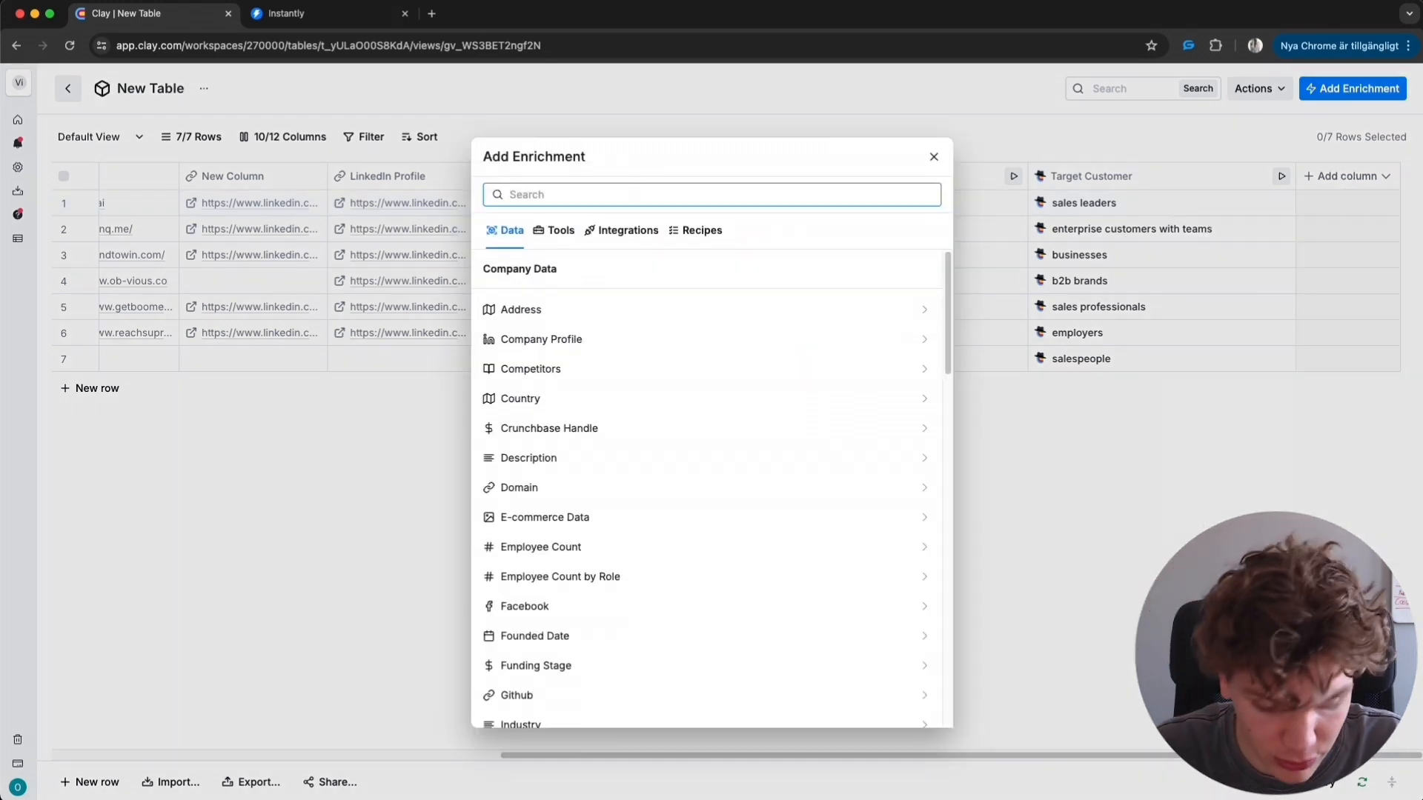
text(claygen)
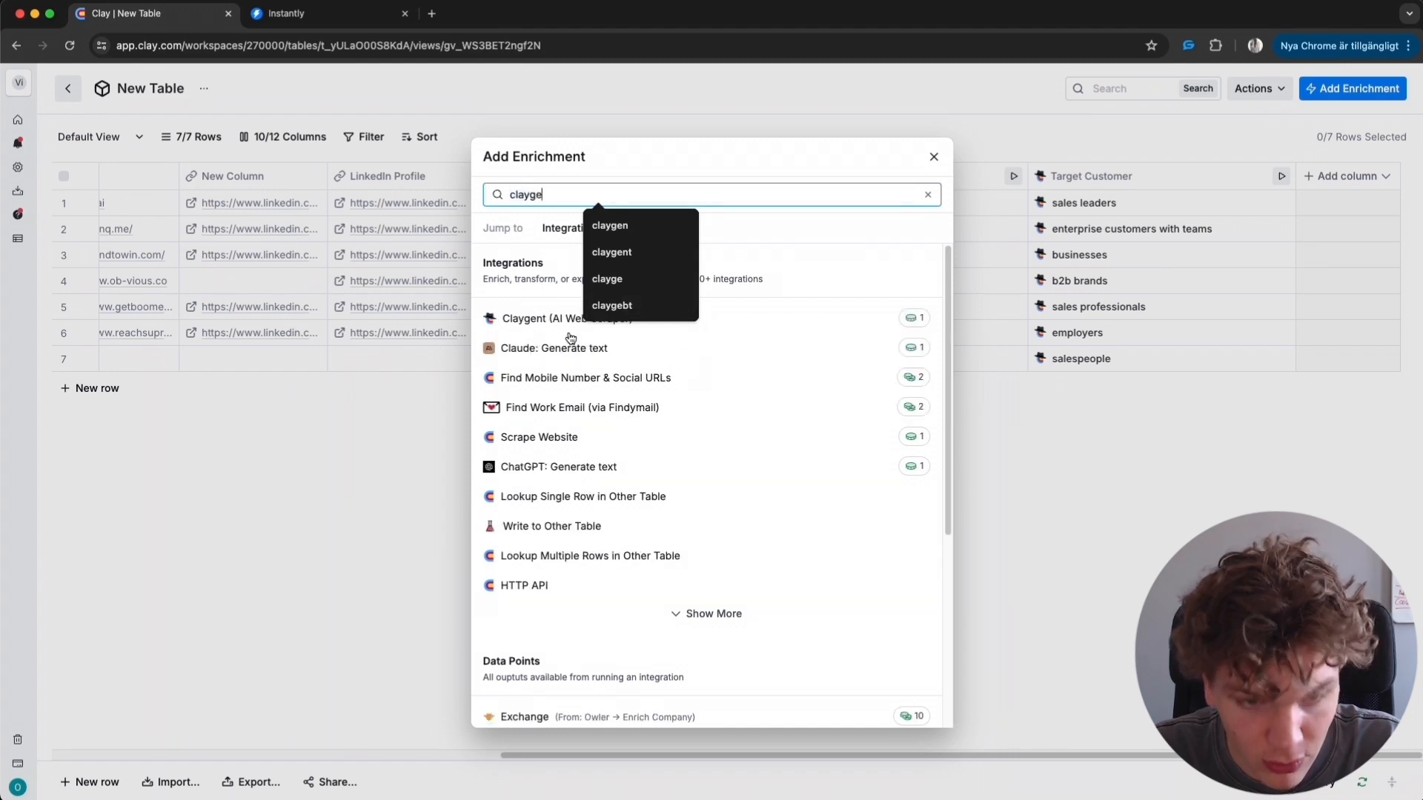
click(543, 317)
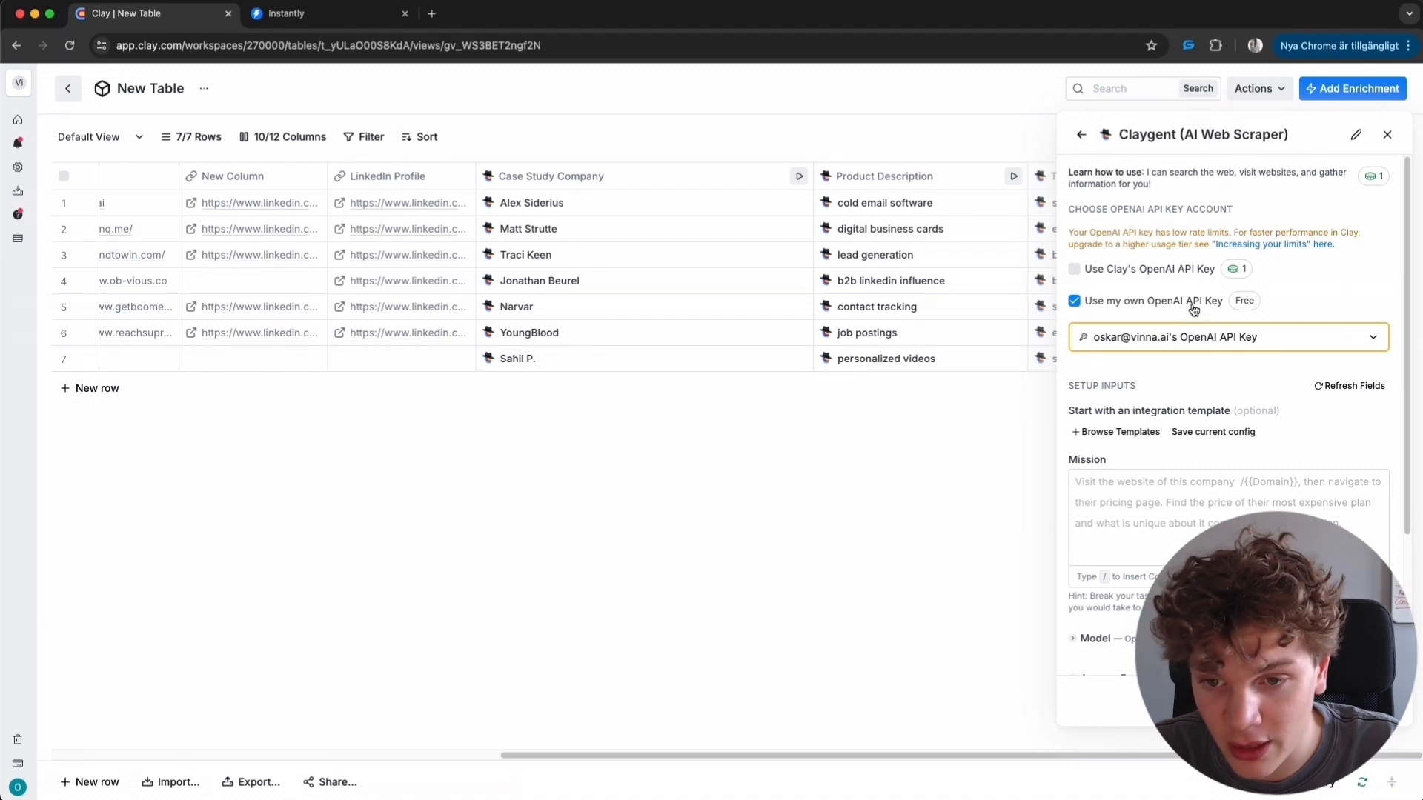
- Start the Claygent Mission prompt with 'visit' followed by the inserted Website column
scroll(1194, 310, down, 2)
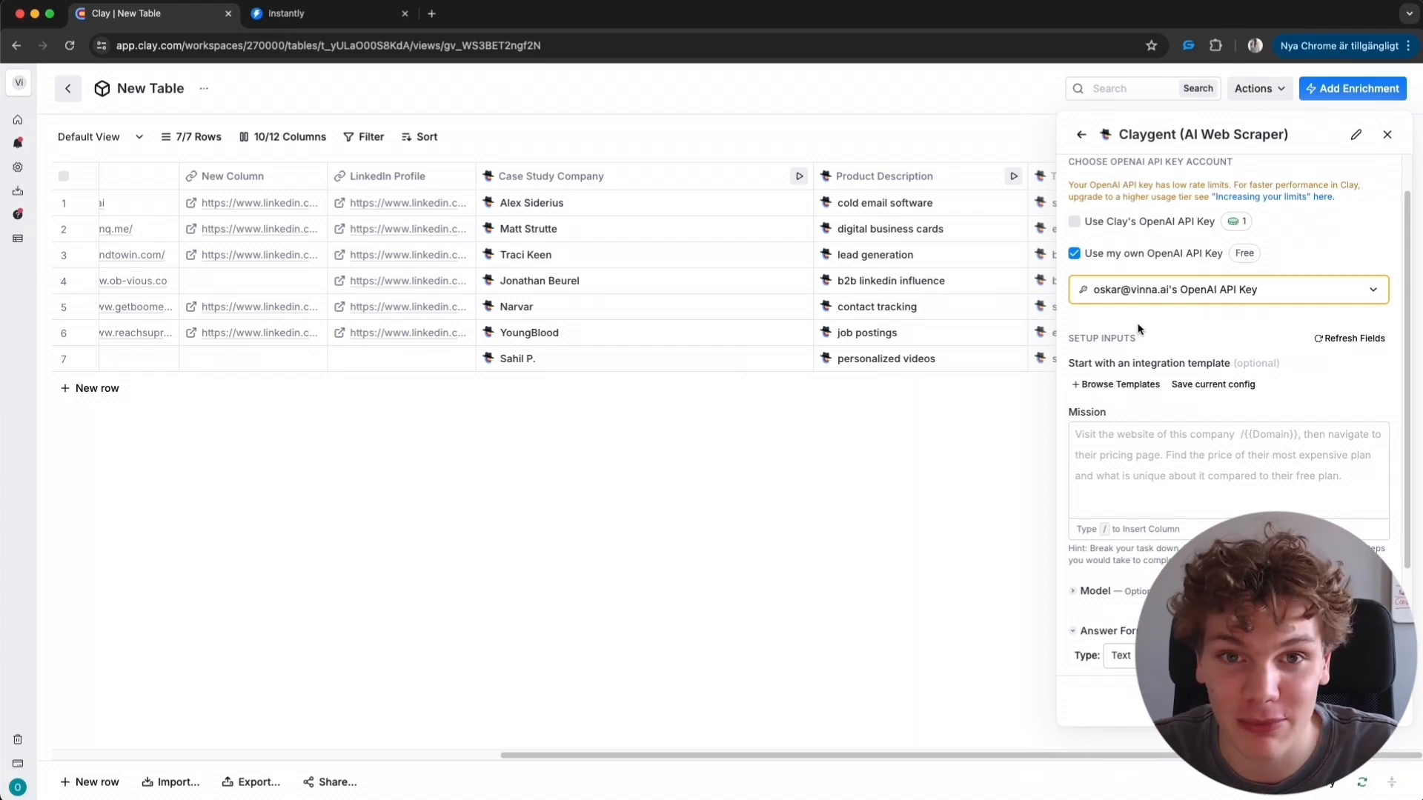
scroll(1212, 252, down, 1)
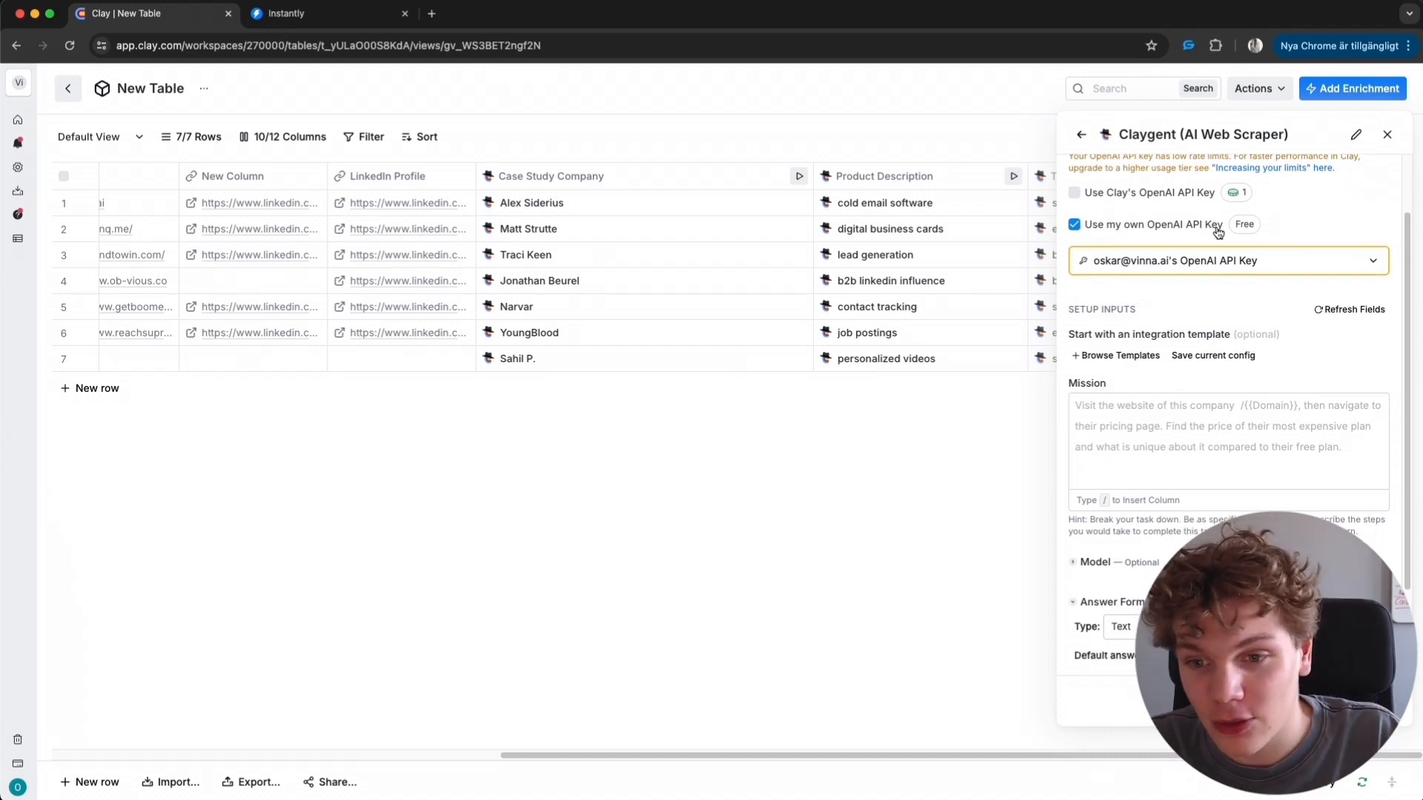
click(1154, 424)
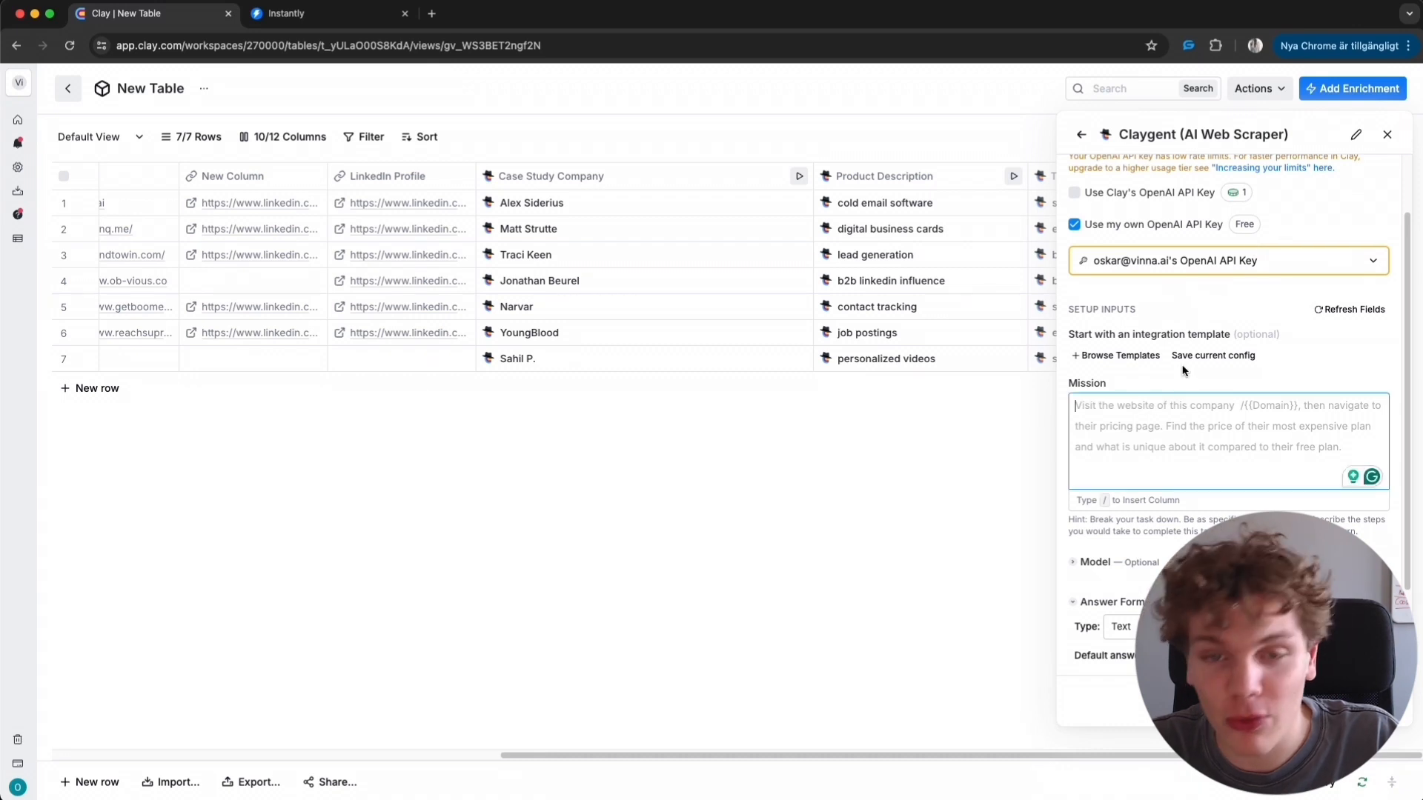
click(1172, 382)
click(1185, 404)
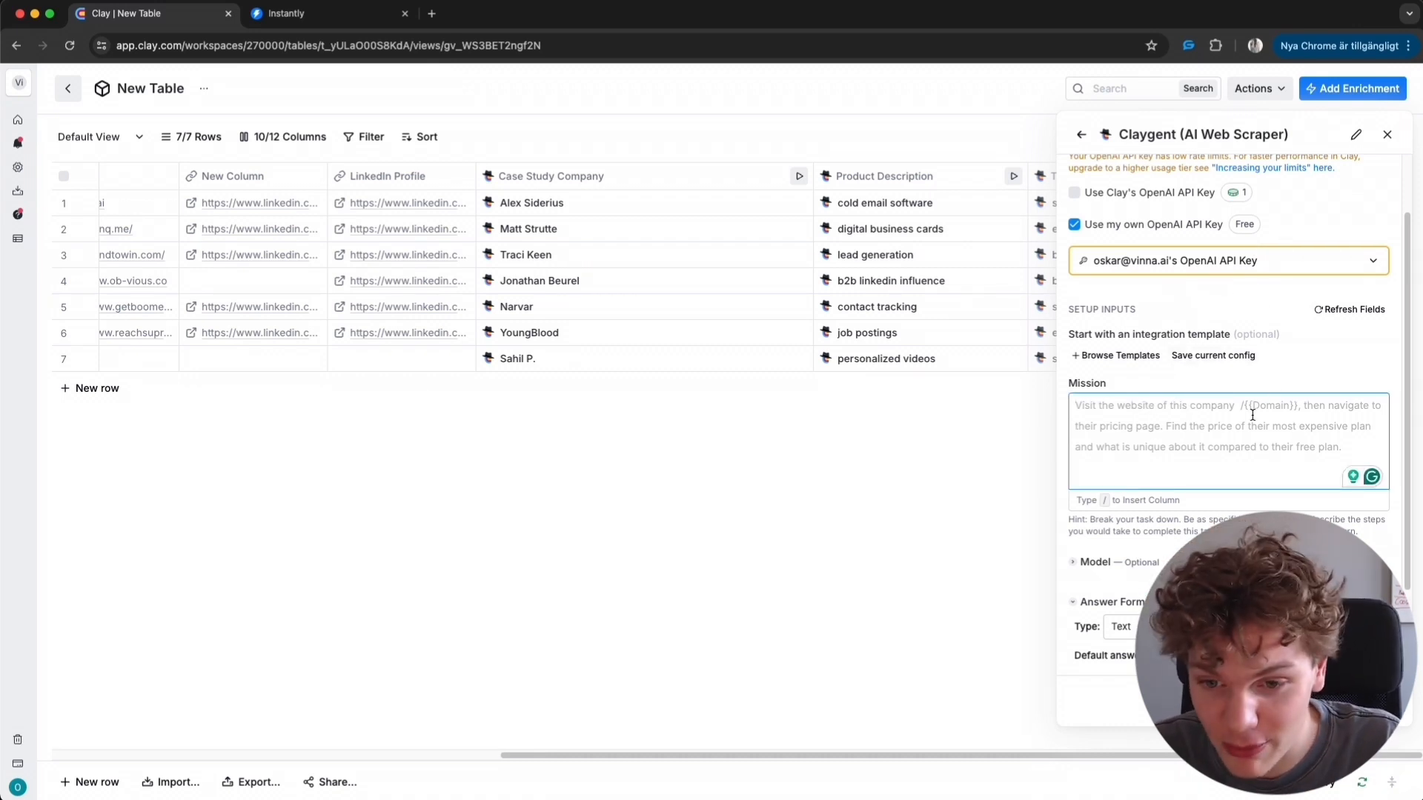
scroll(1253, 415, down, 1)
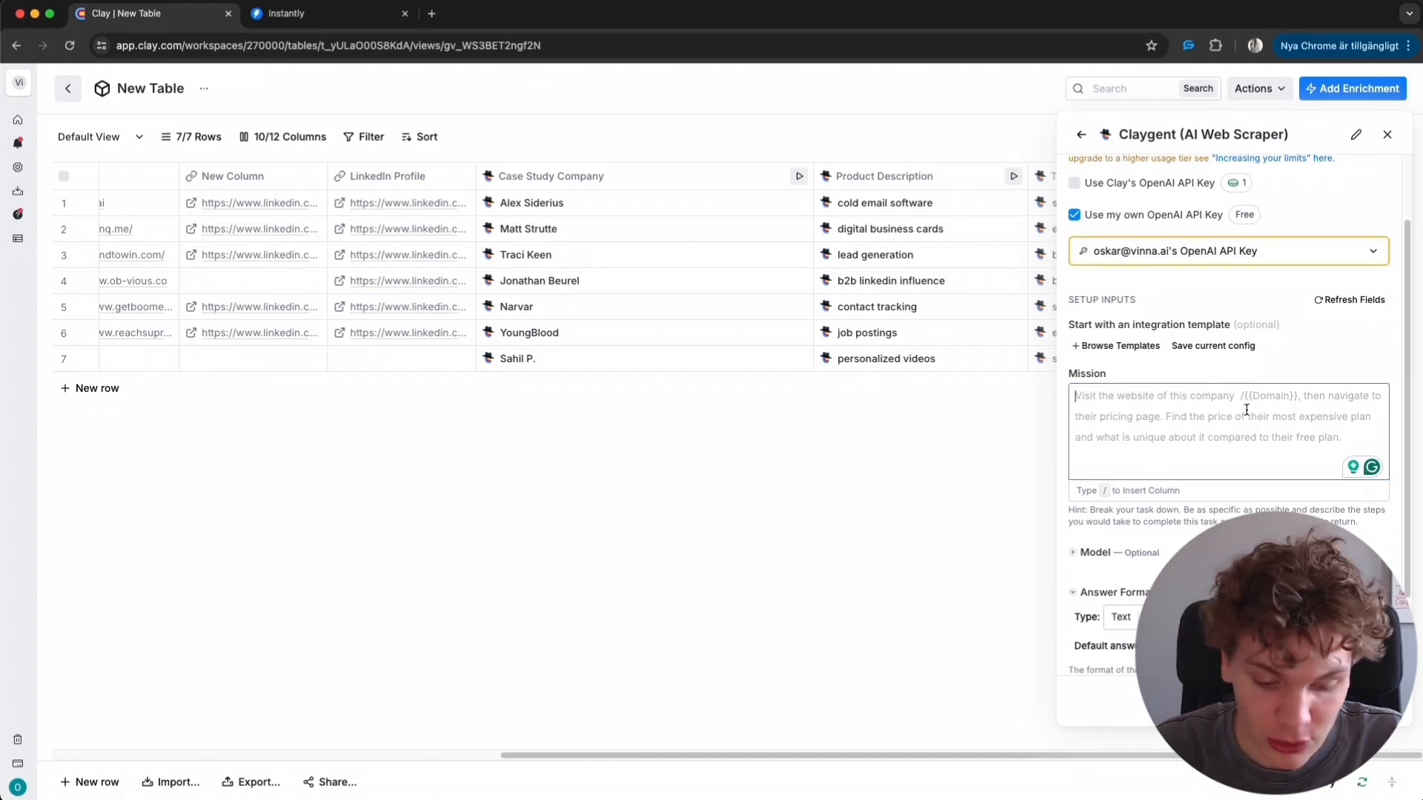
text(/)
key(BackSpace)
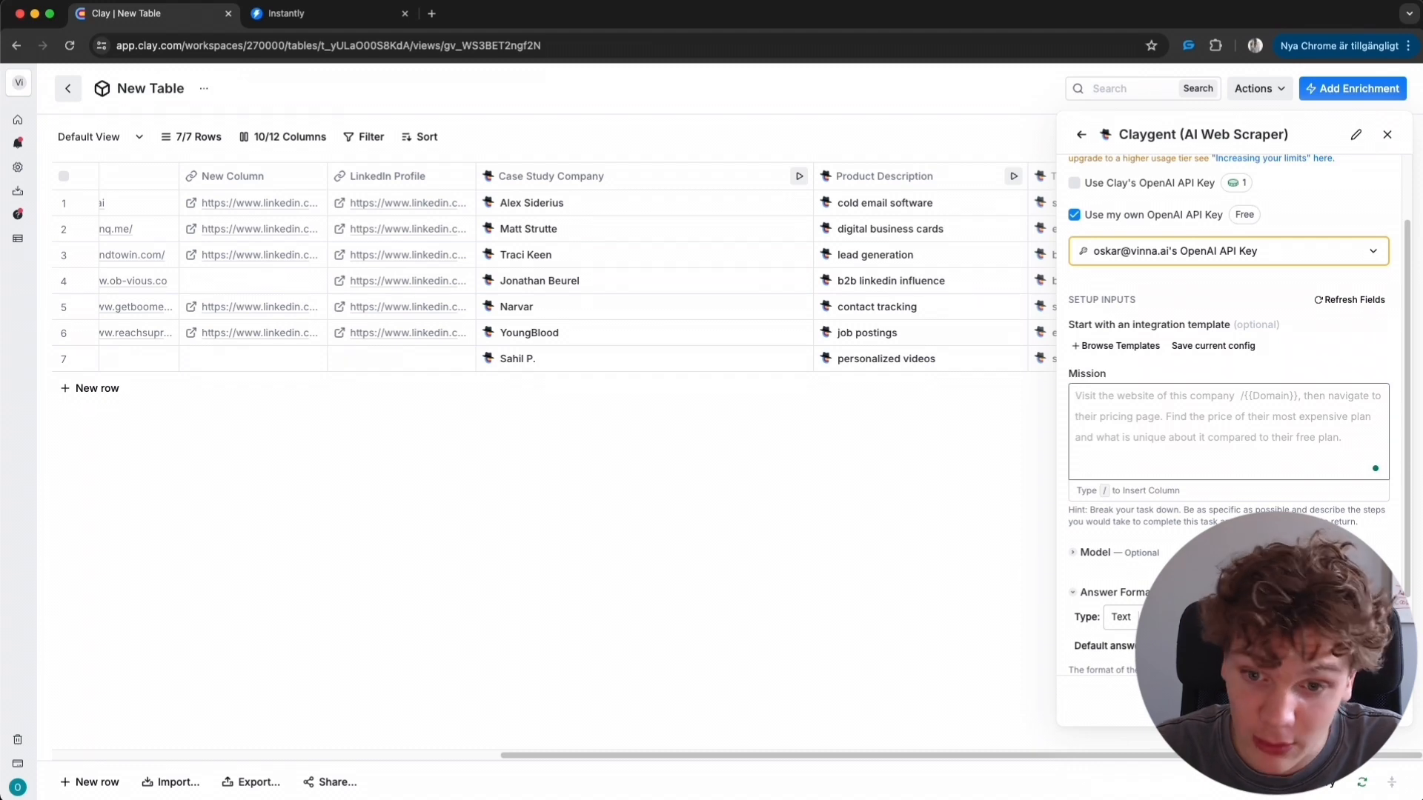
text(visit /we)
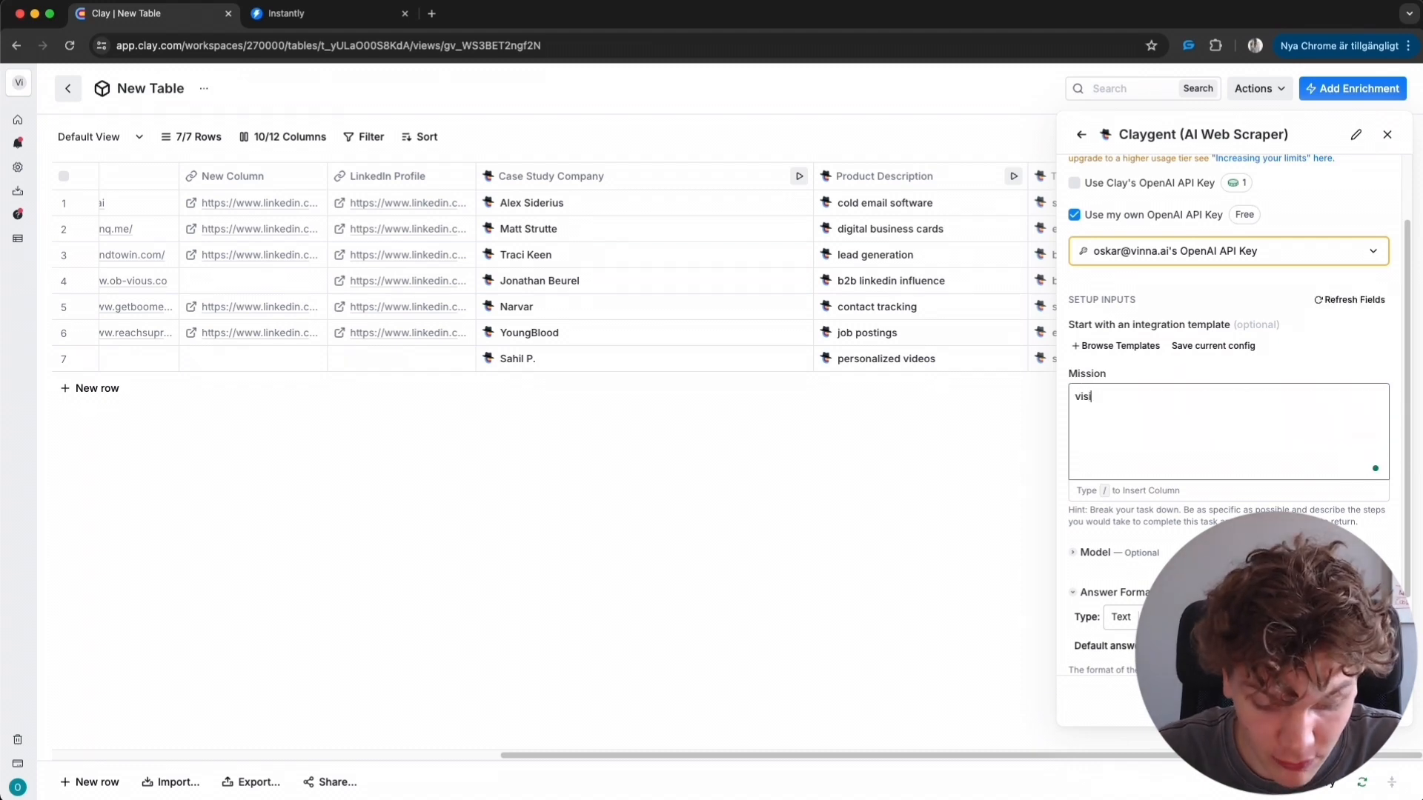
- Complete the Mission prompt with 'and tell what this company sells.'
click(1182, 437)
text(and tell what )
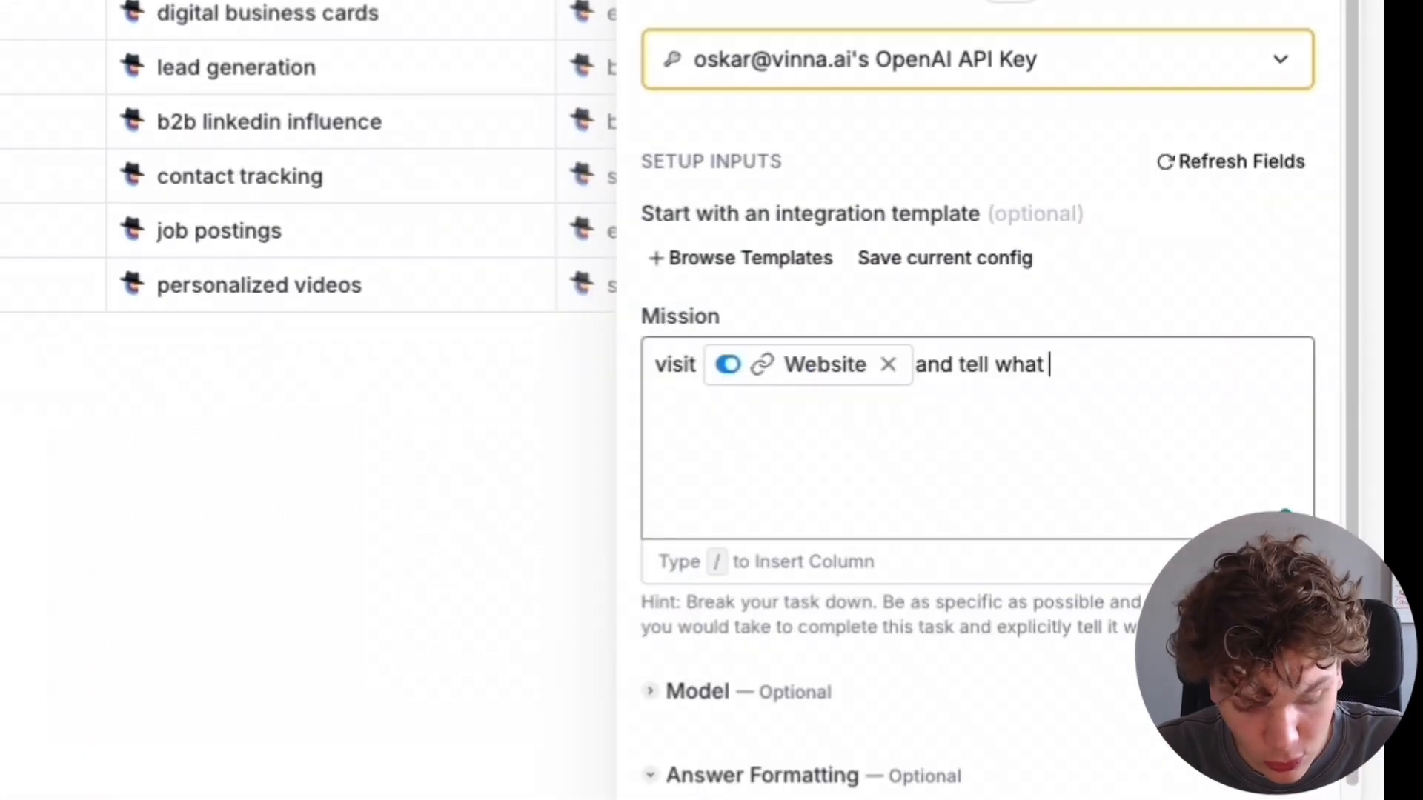
text(this company selss)
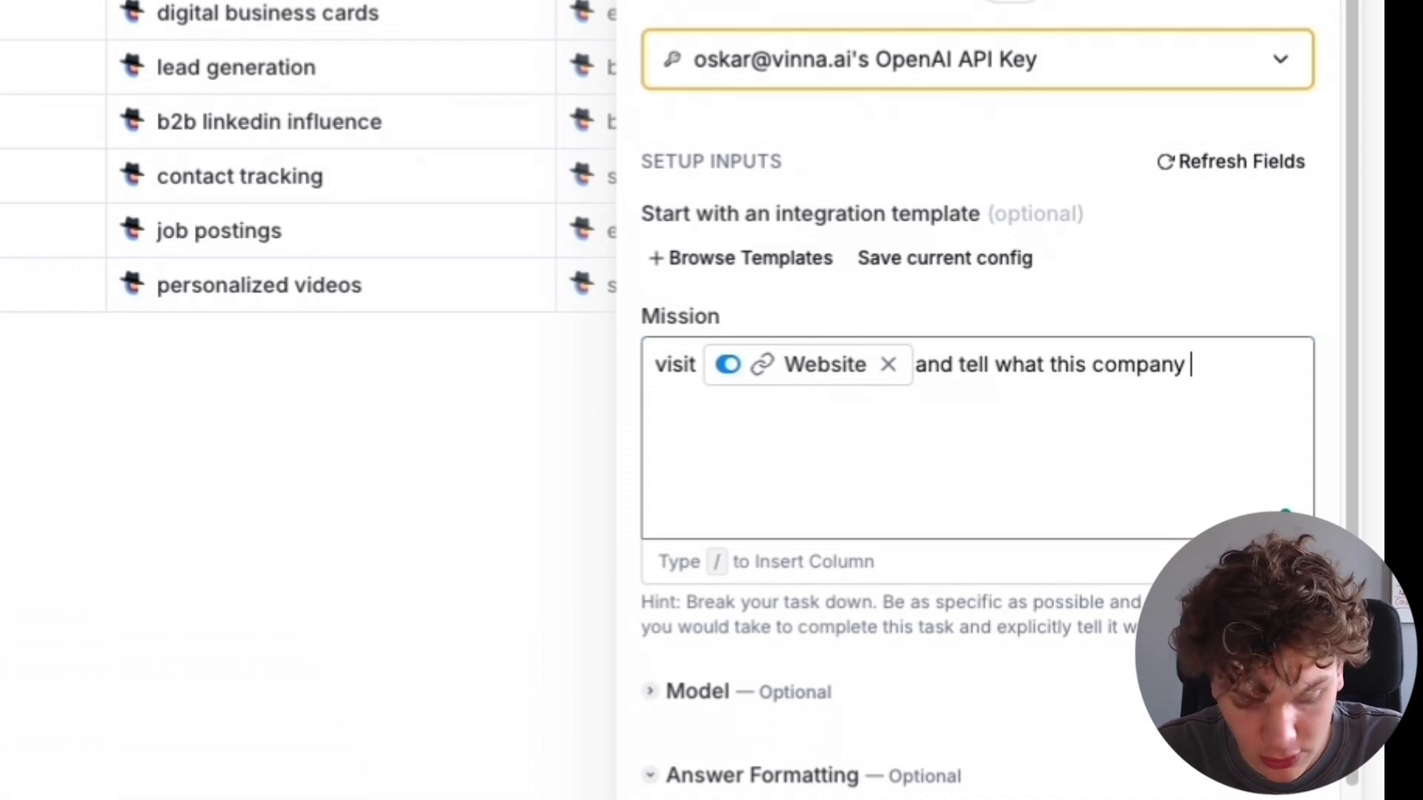
key(BackSpace)
key(BackSpace)
text(ls.)
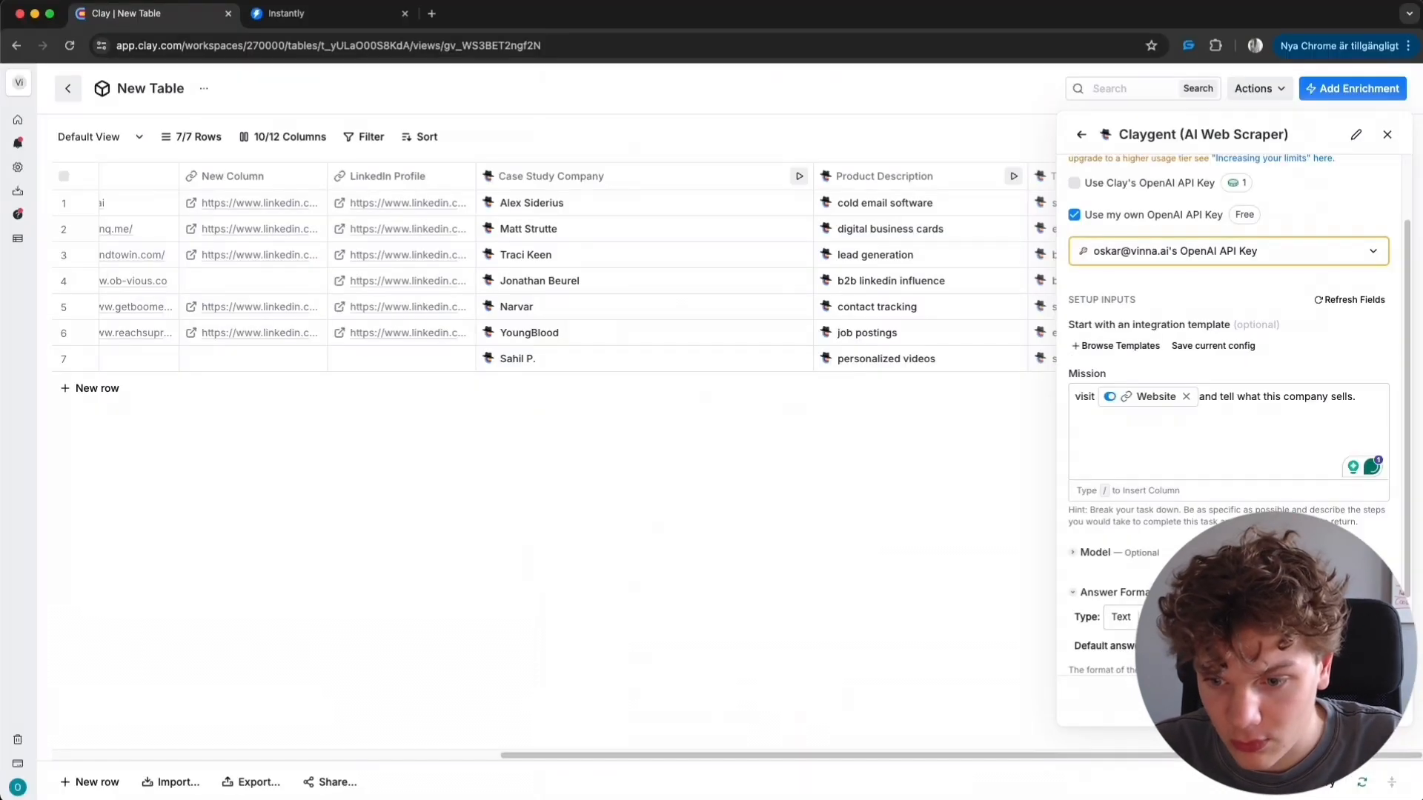
- Save and run the Claygent column on all rows of the table
click(1312, 660)
scroll(1349, 261, right, 1)
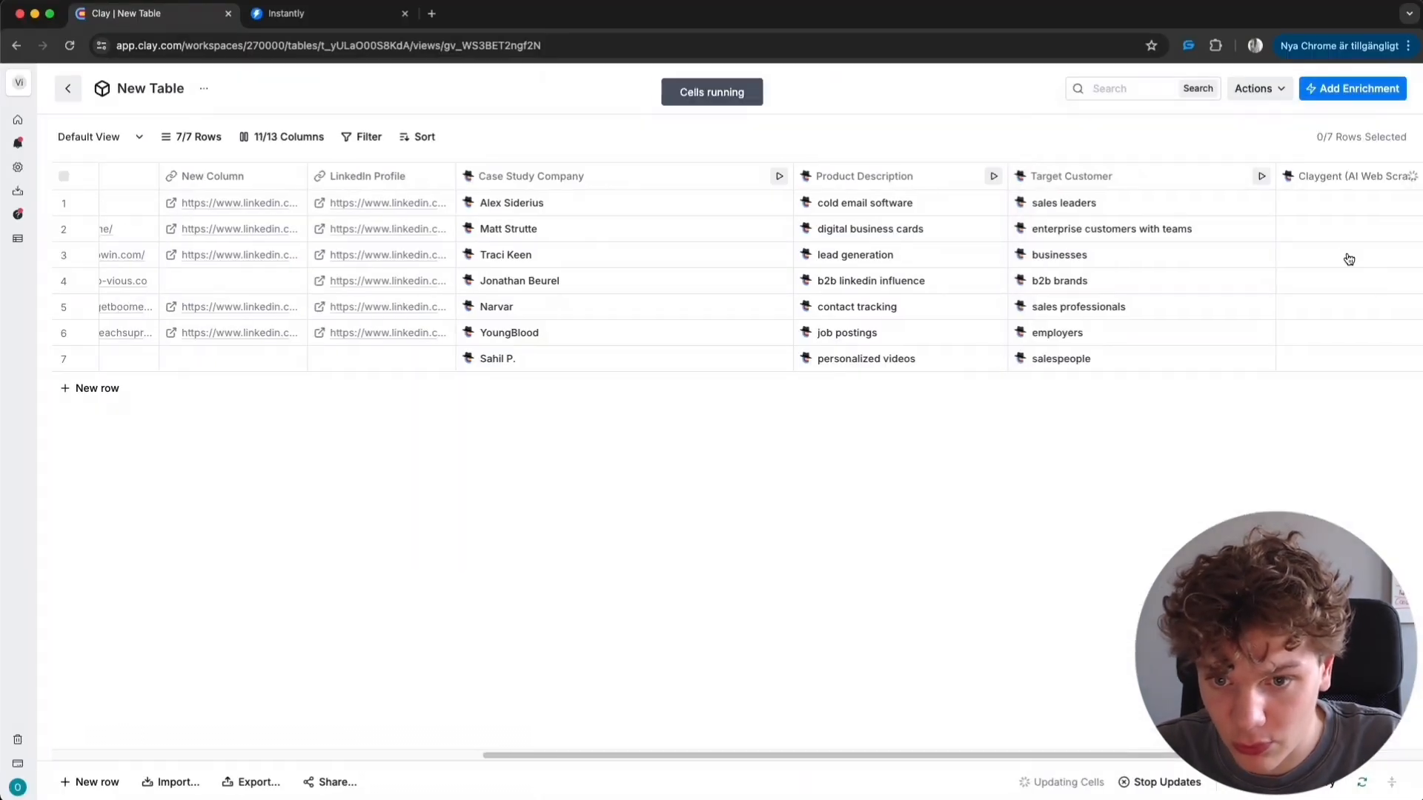
drag(1094, 756, 1179, 756)
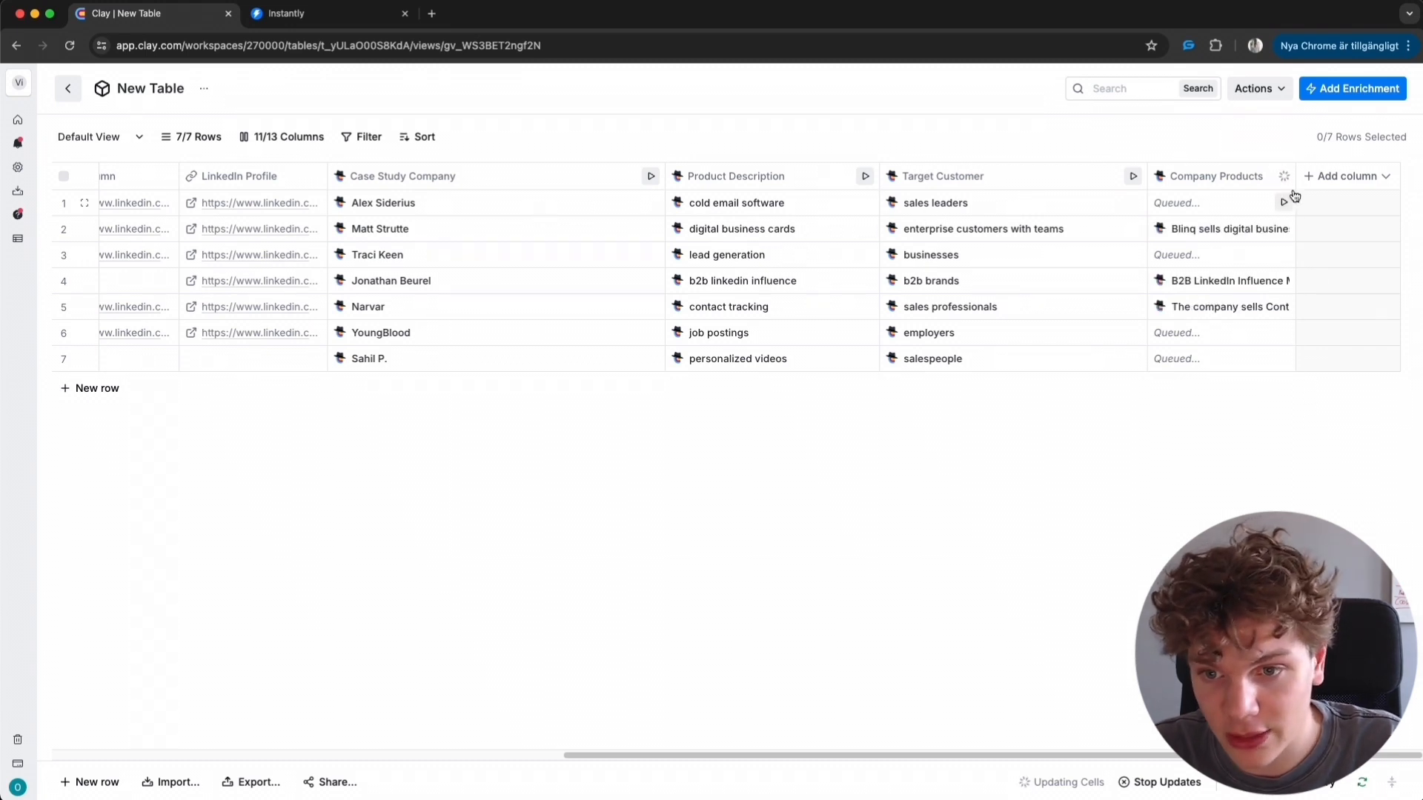
- Open the cell details of several Company Products results to review what Claygent returned
click(1215, 229)
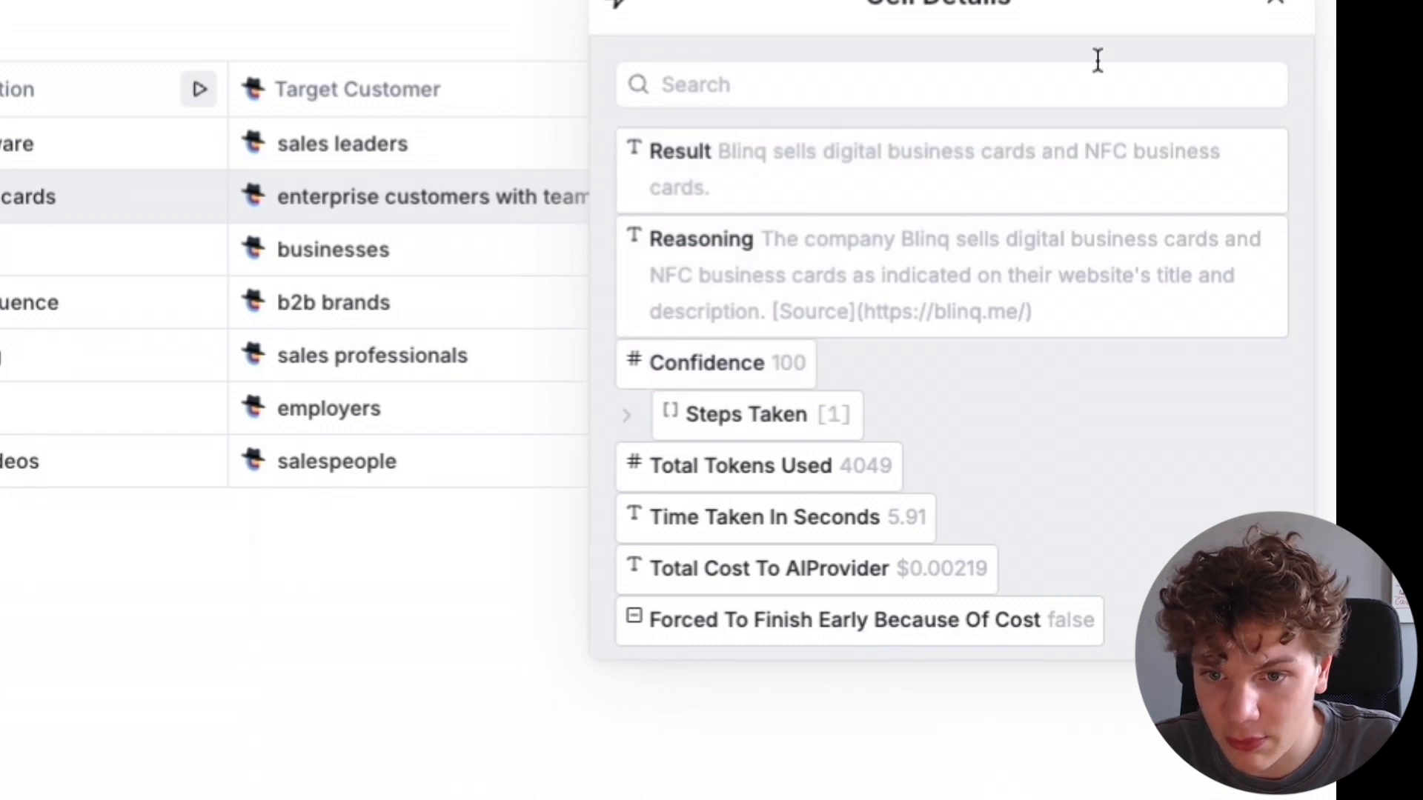
click(1273, 6)
click(879, 313)
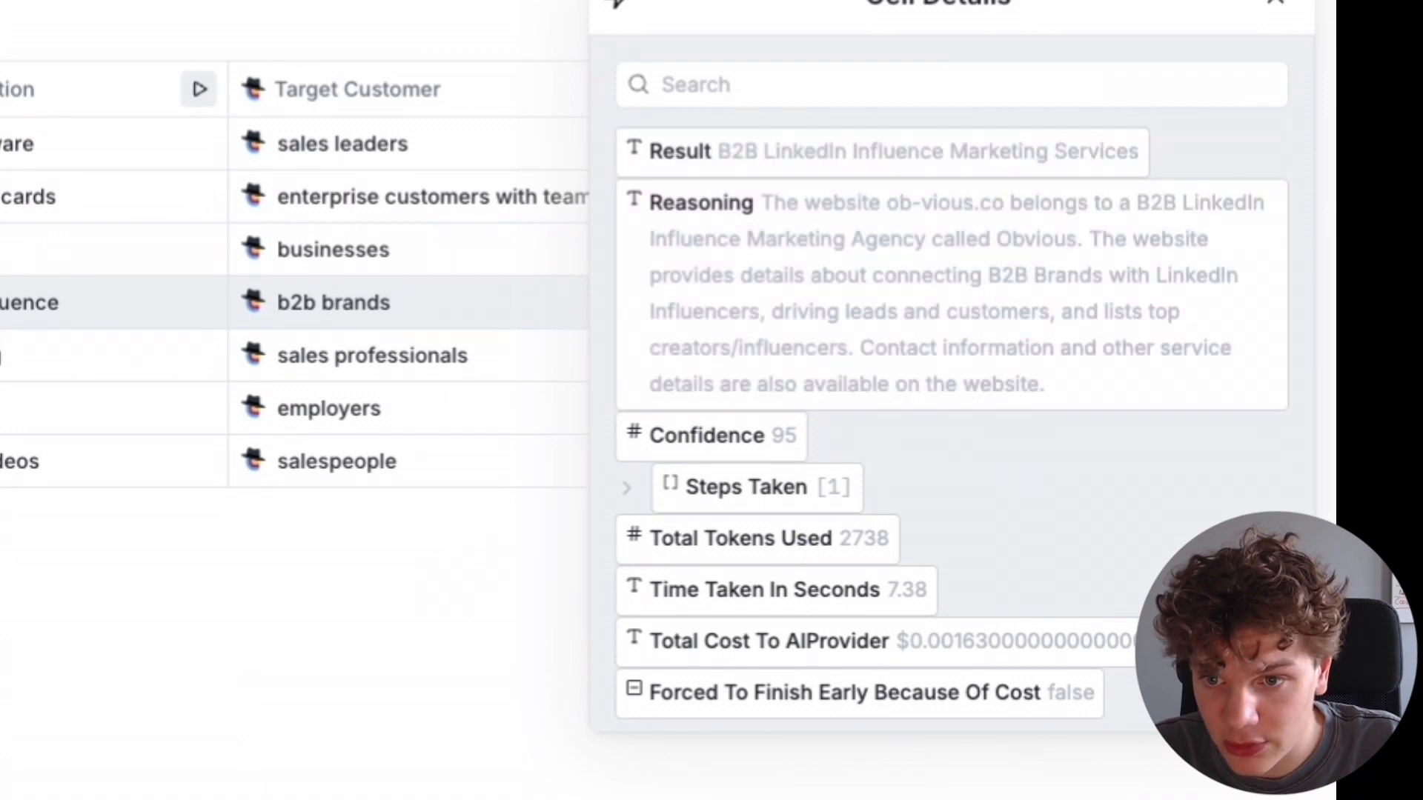
click(1272, 6)
click(896, 360)
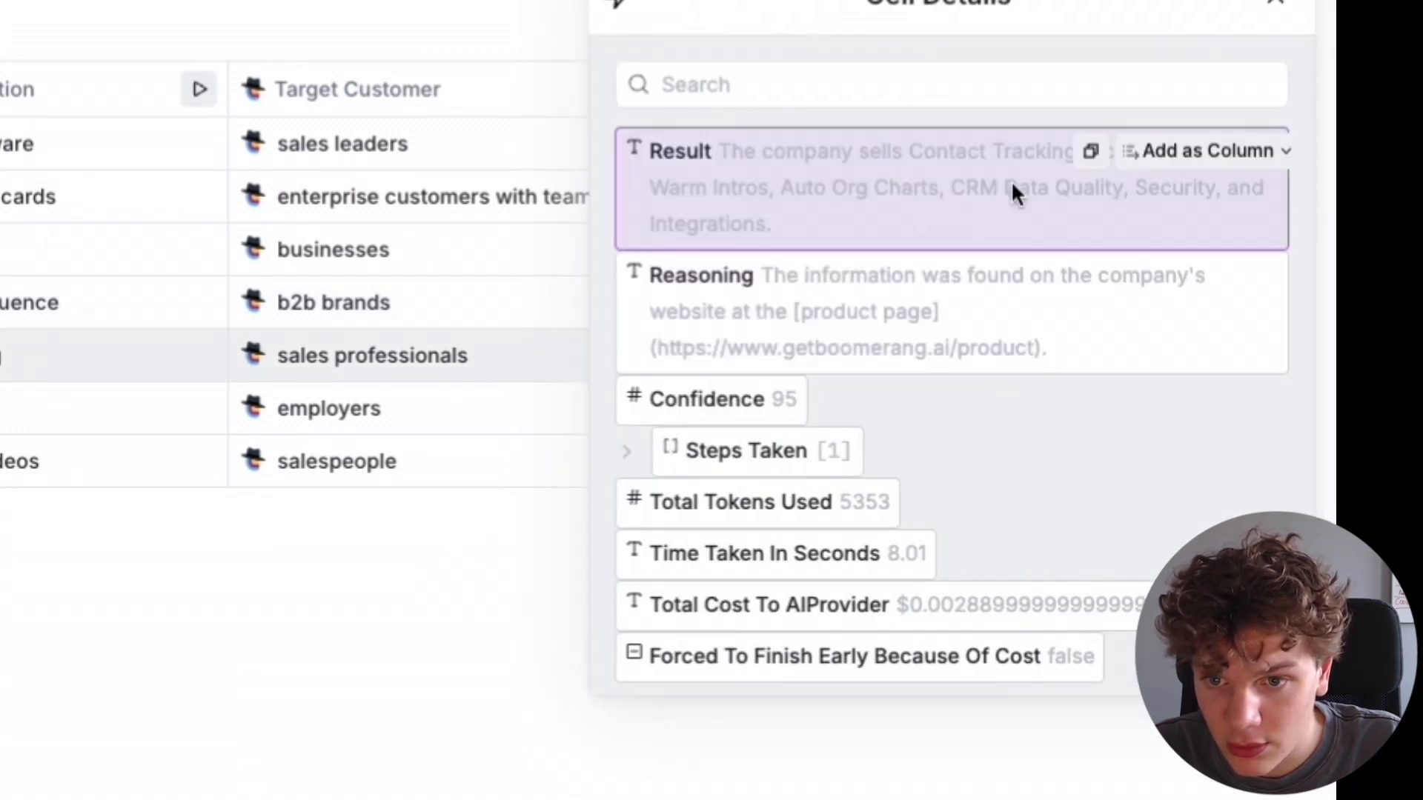
click(1273, 6)
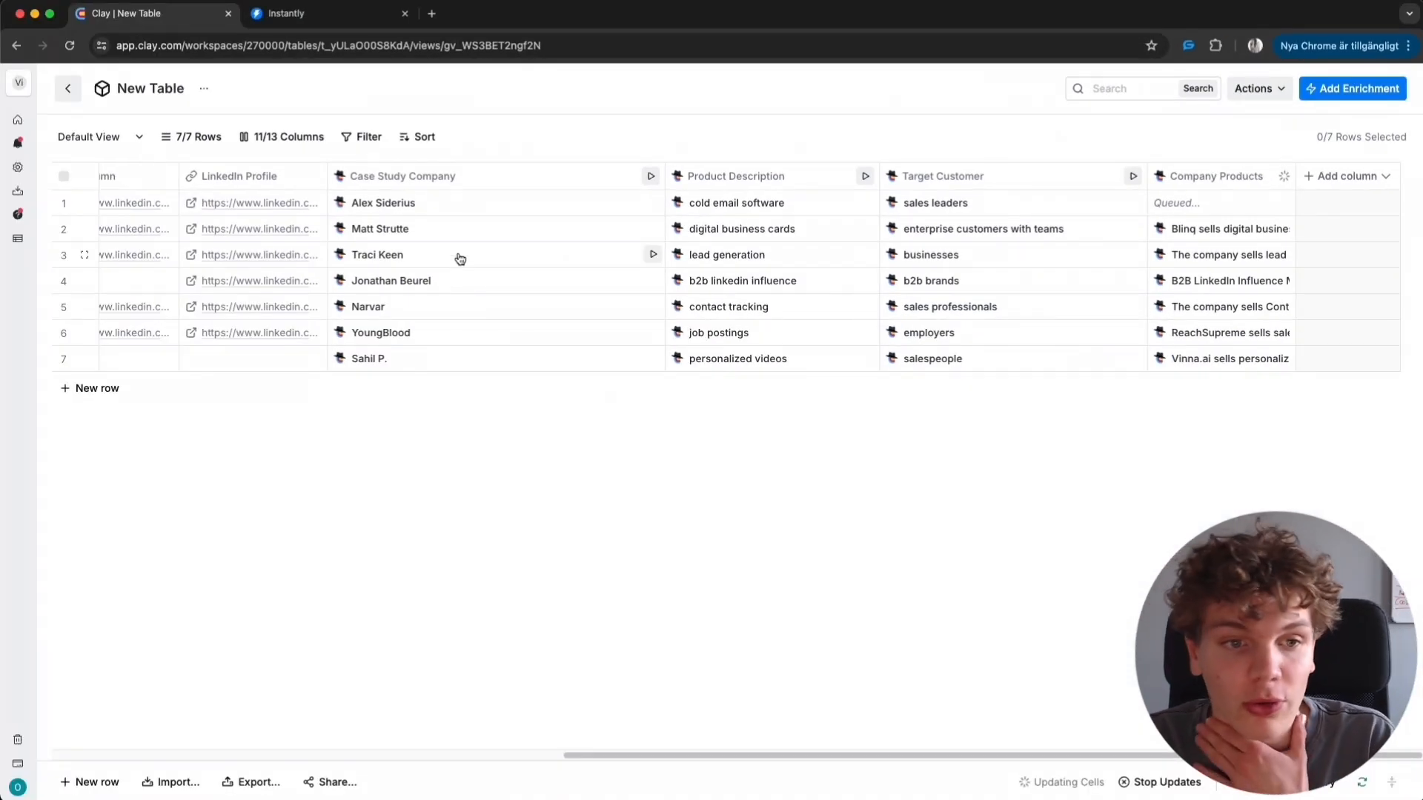
- Open the Case Study Company column's settings to review its Mission prompt and close the panel
drag(670, 755, 159, 741)
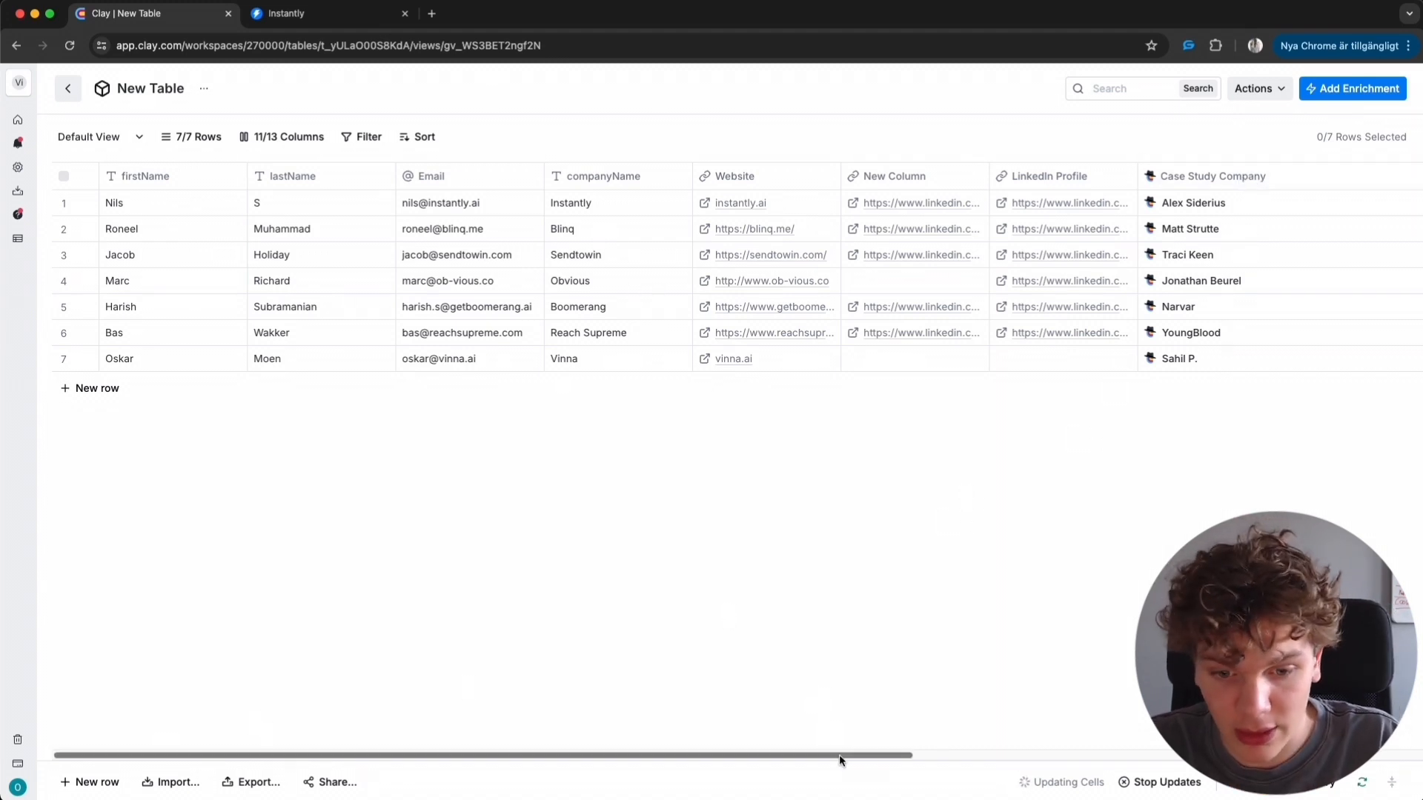
drag(839, 755, 1106, 754)
click(897, 178)
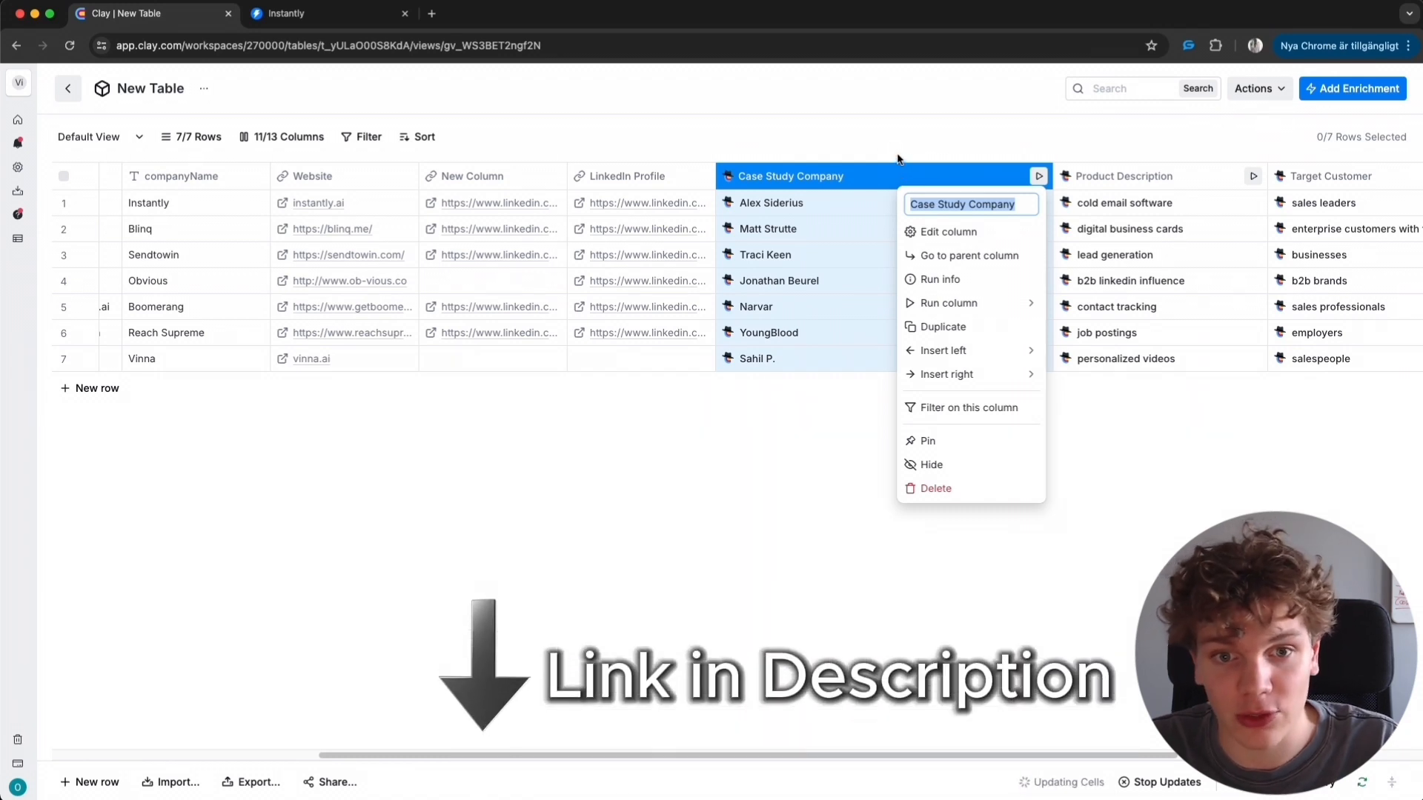
click(967, 234)
scroll(1240, 478, down, 2)
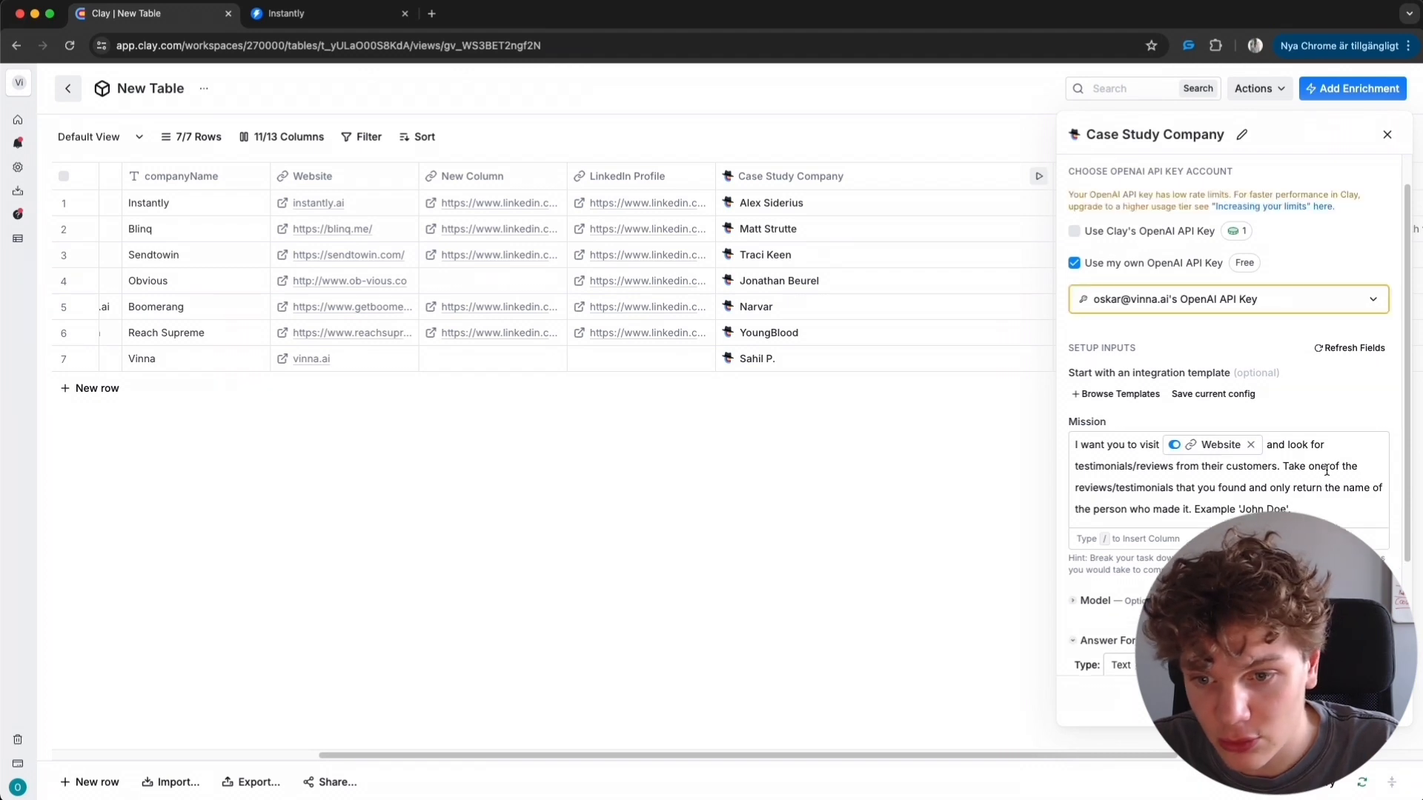
click(1386, 138)
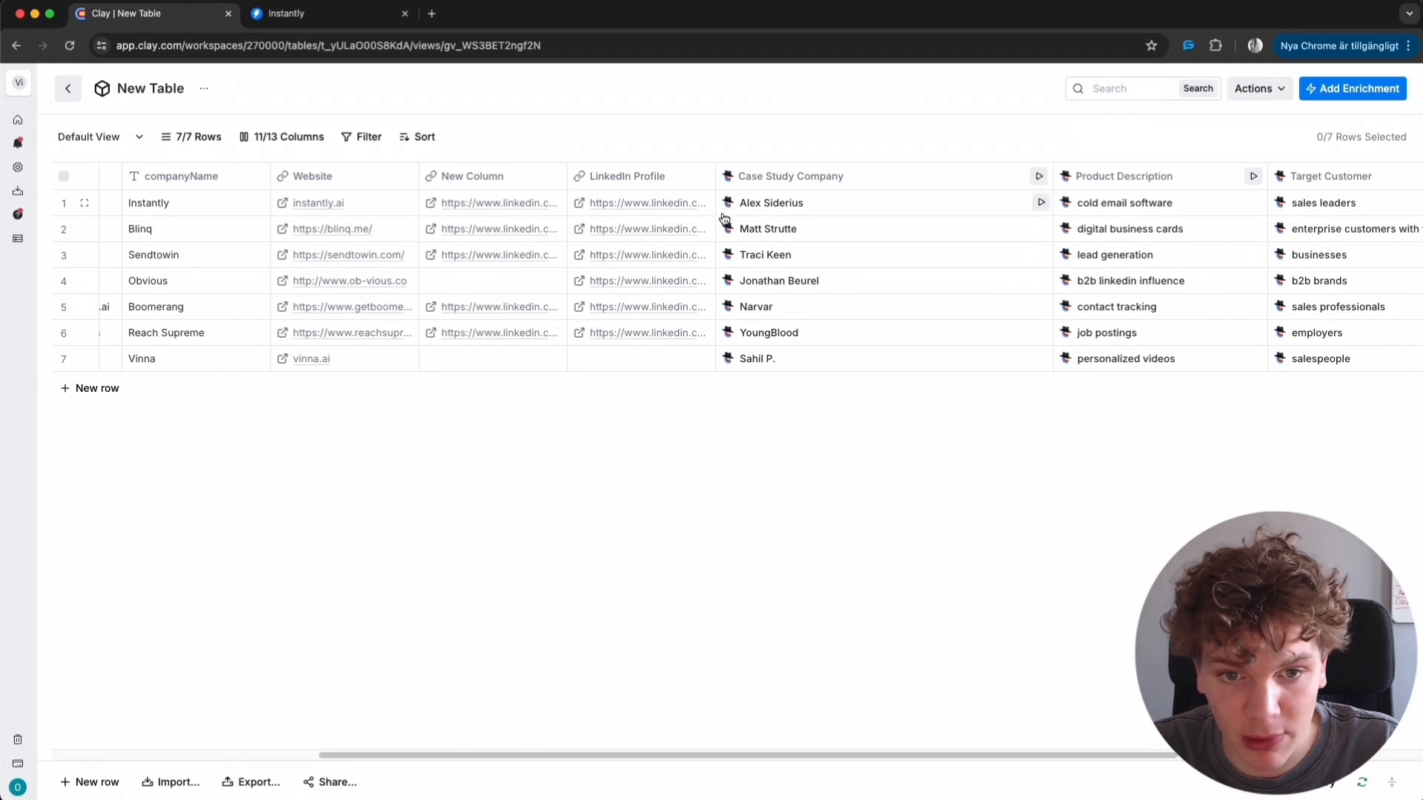
- Open the first company's website and highlight the testimonial author's name in its reviews section
click(593, 204)
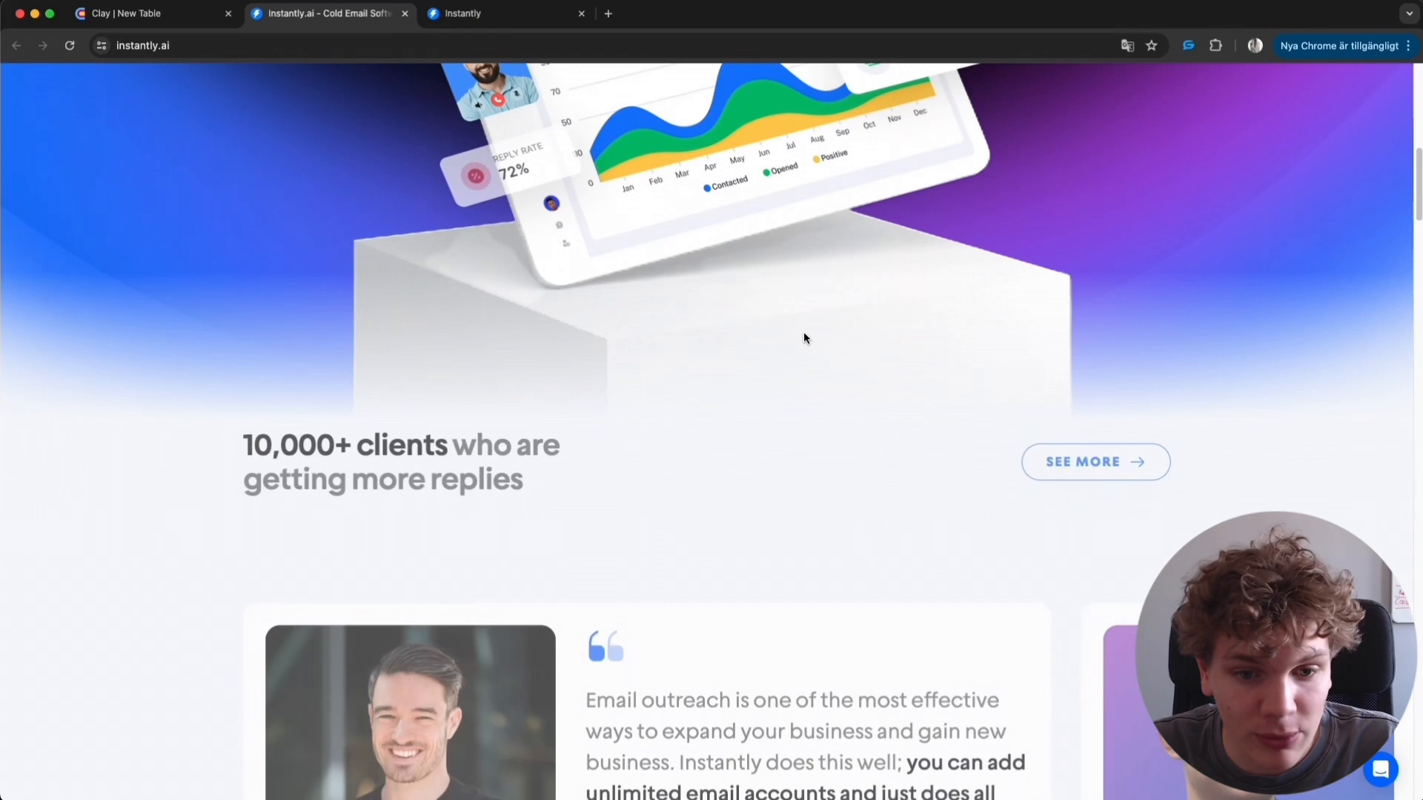
scroll(803, 338, down, 7)
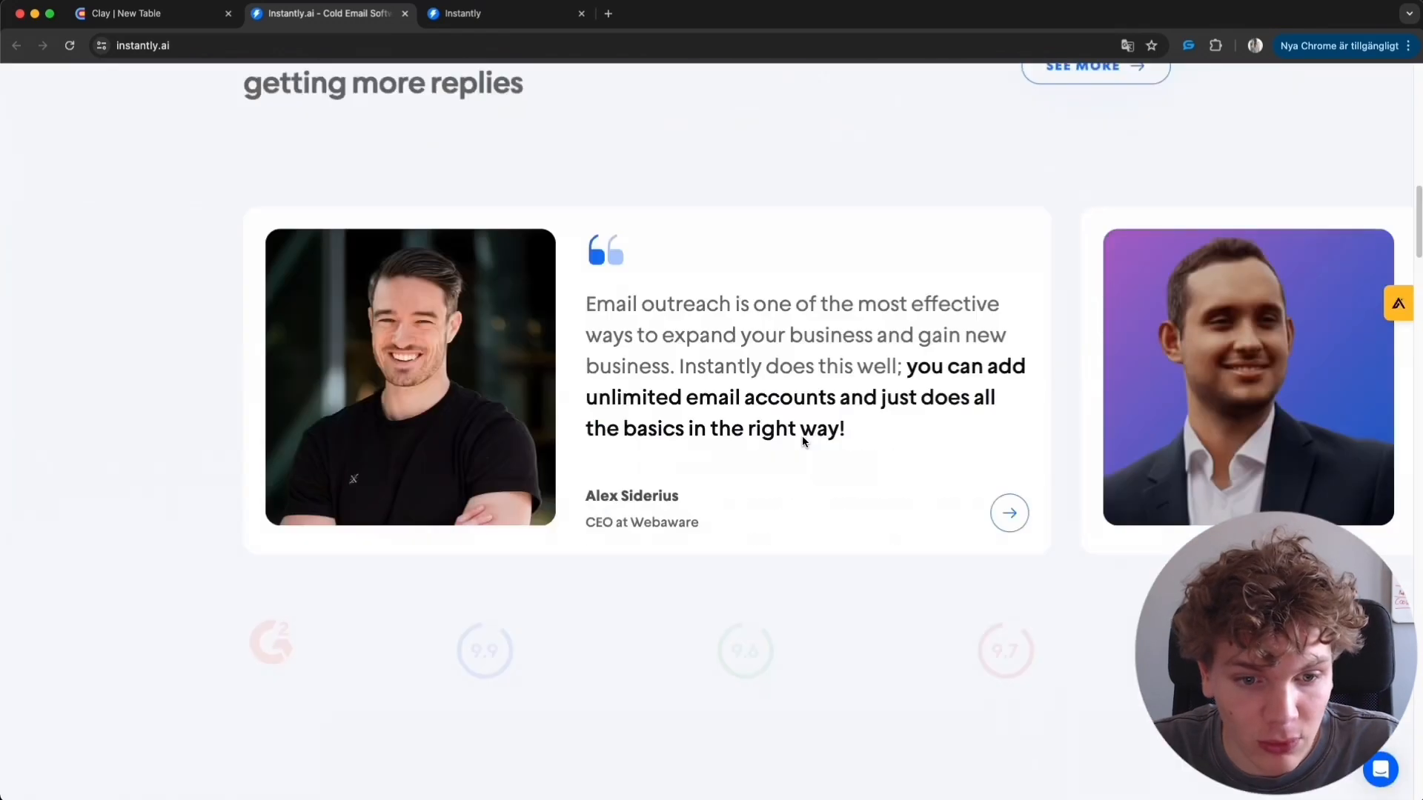
scroll(795, 412, up, 2)
drag(678, 524, 585, 528)
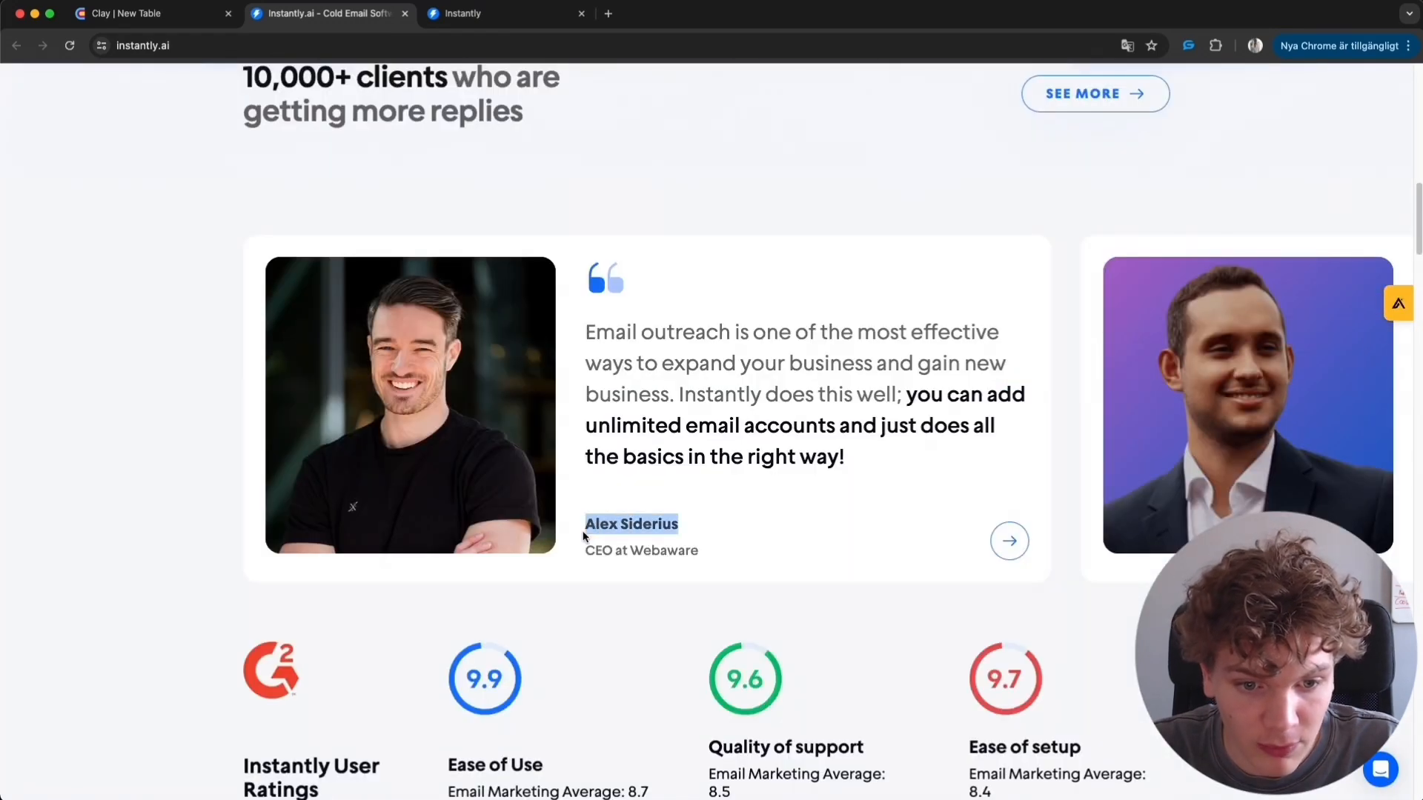
- Return to the Clay table and open the cell details of several Company Products results to review them
click(741, 534)
click(122, 14)
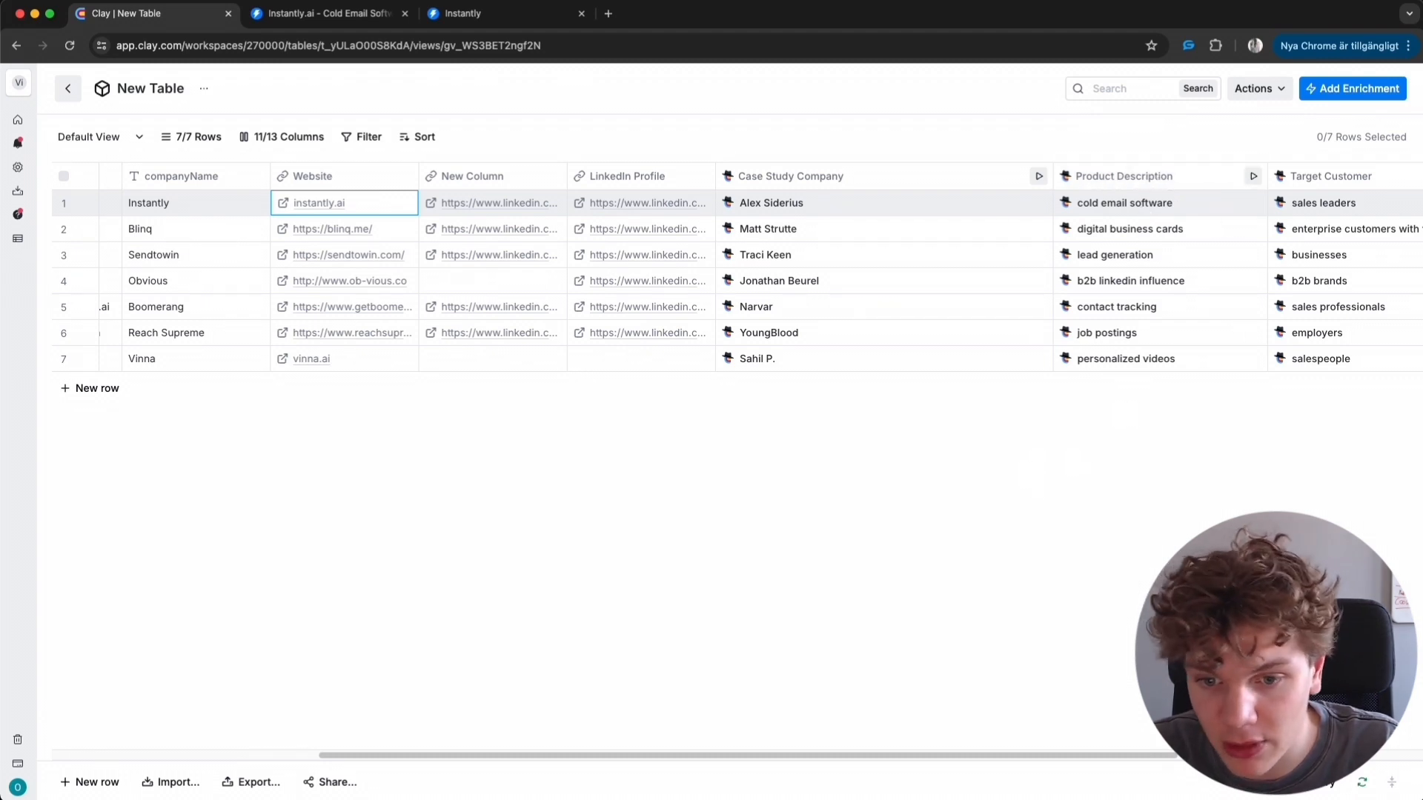
scroll(1200, 222, right, 10)
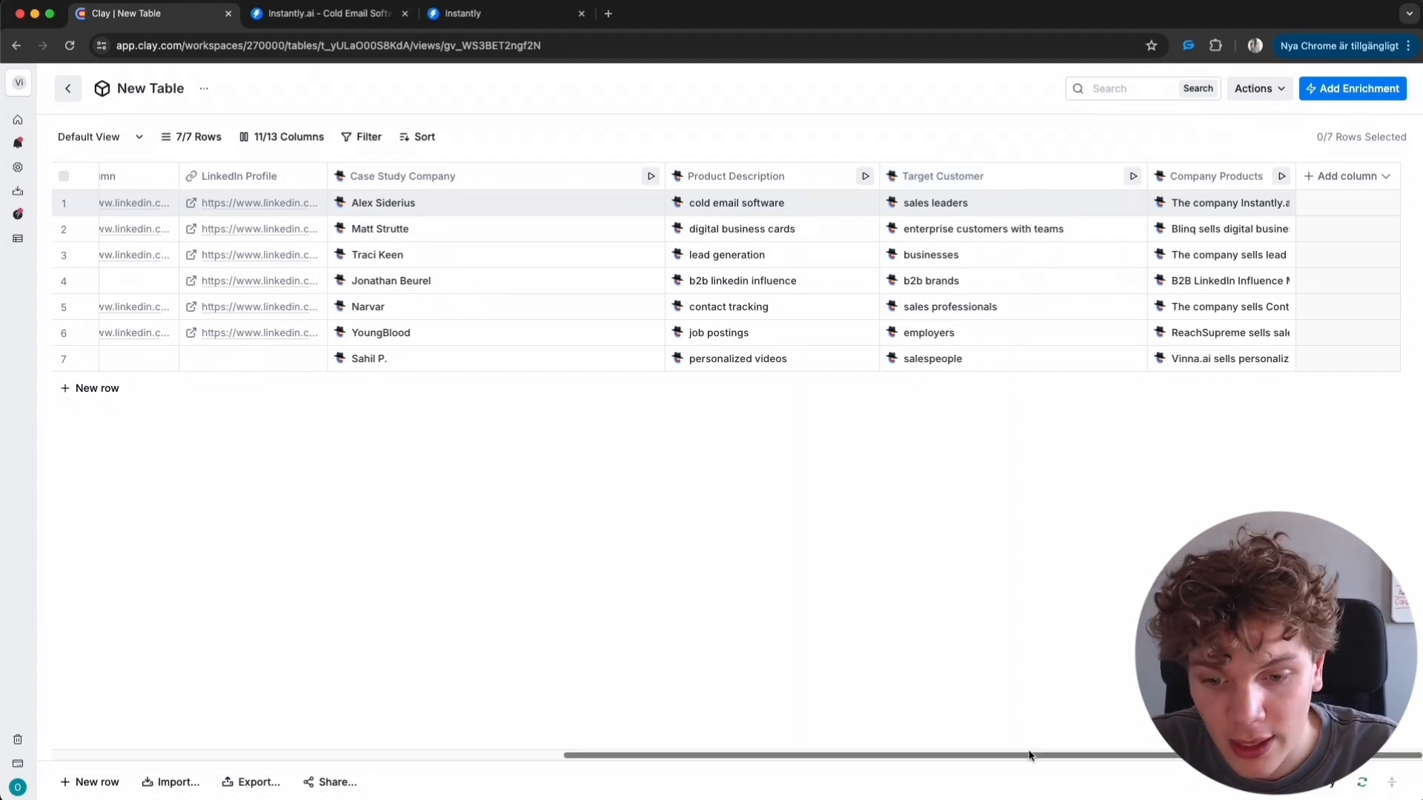
drag(1028, 755, 1095, 705)
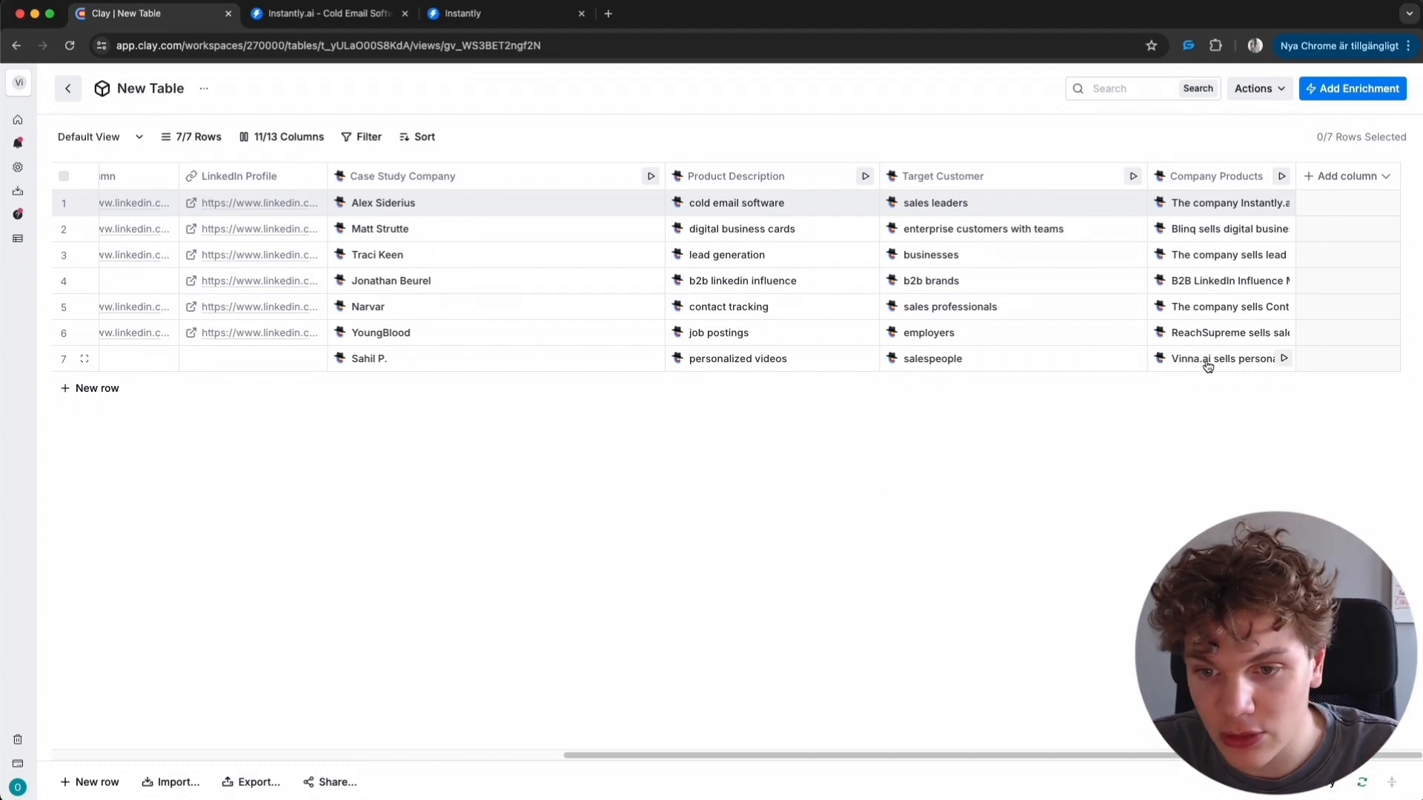
click(1227, 341)
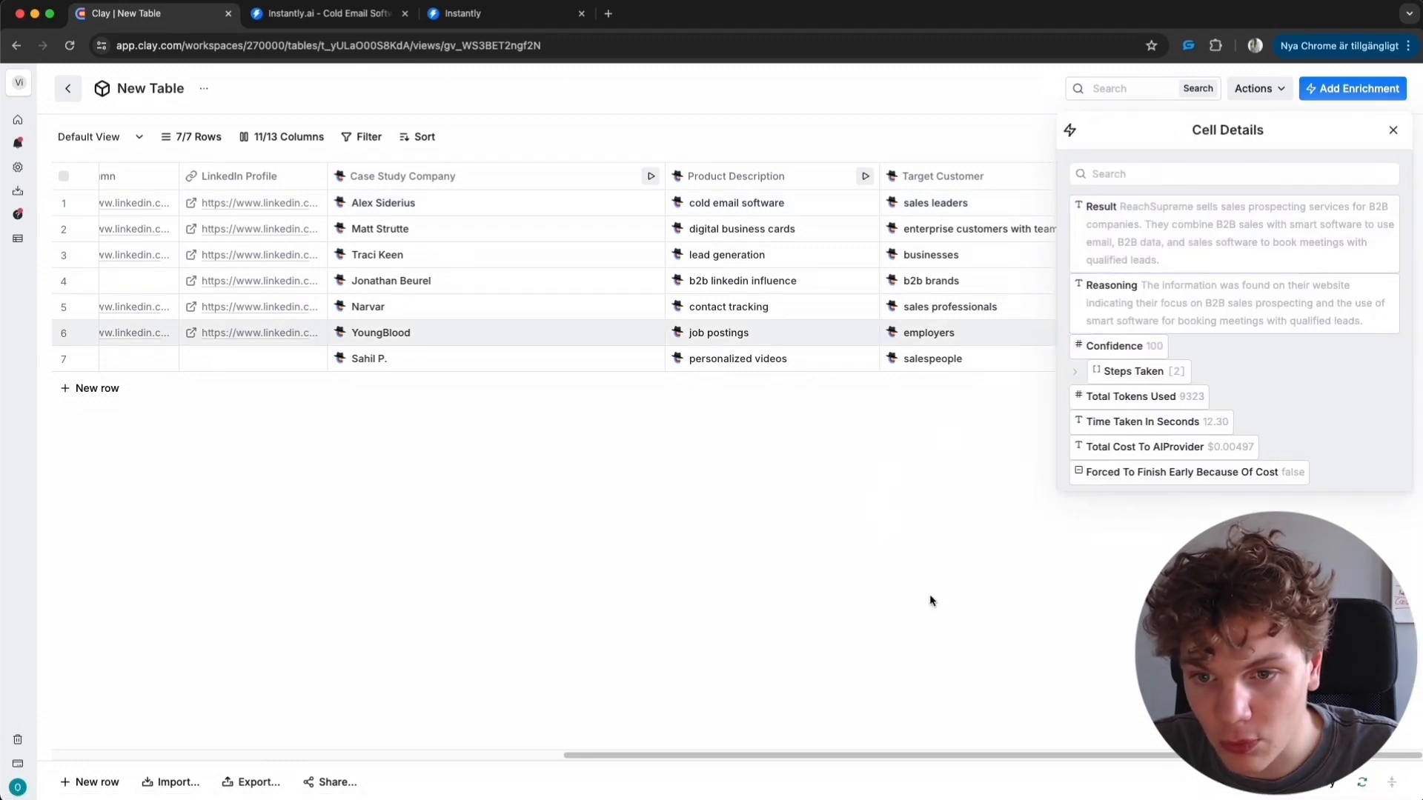
click(1393, 130)
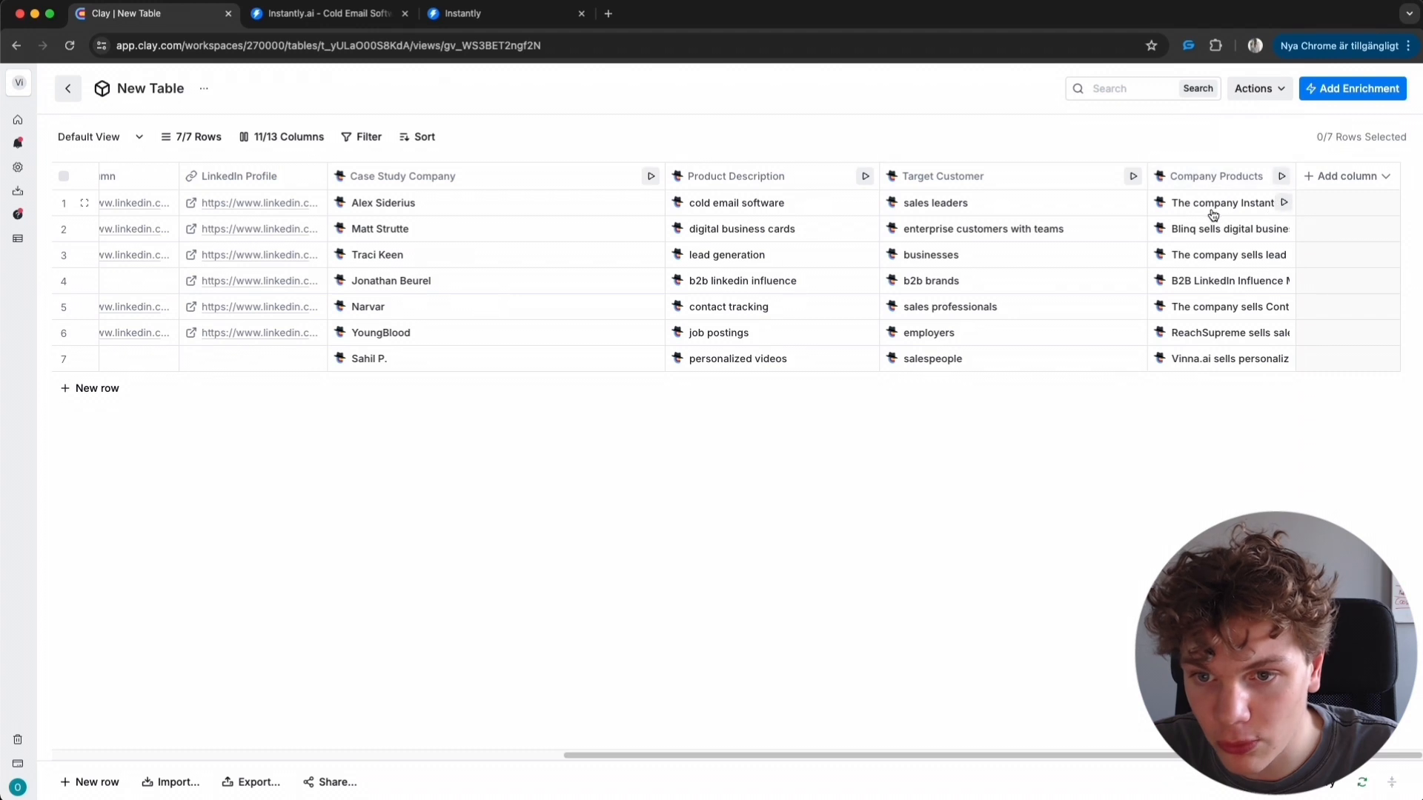
click(1239, 212)
click(1393, 130)
click(1237, 252)
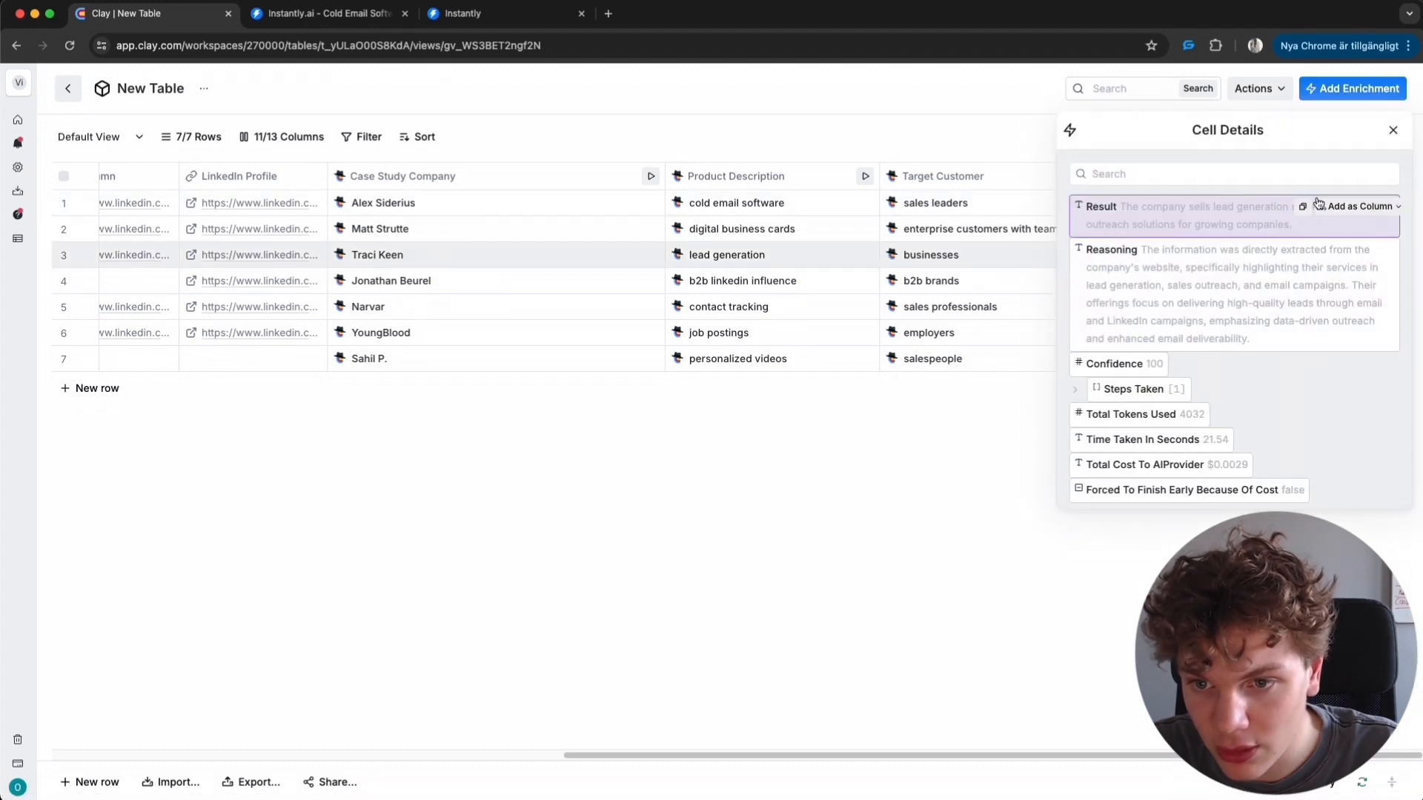
click(1393, 132)
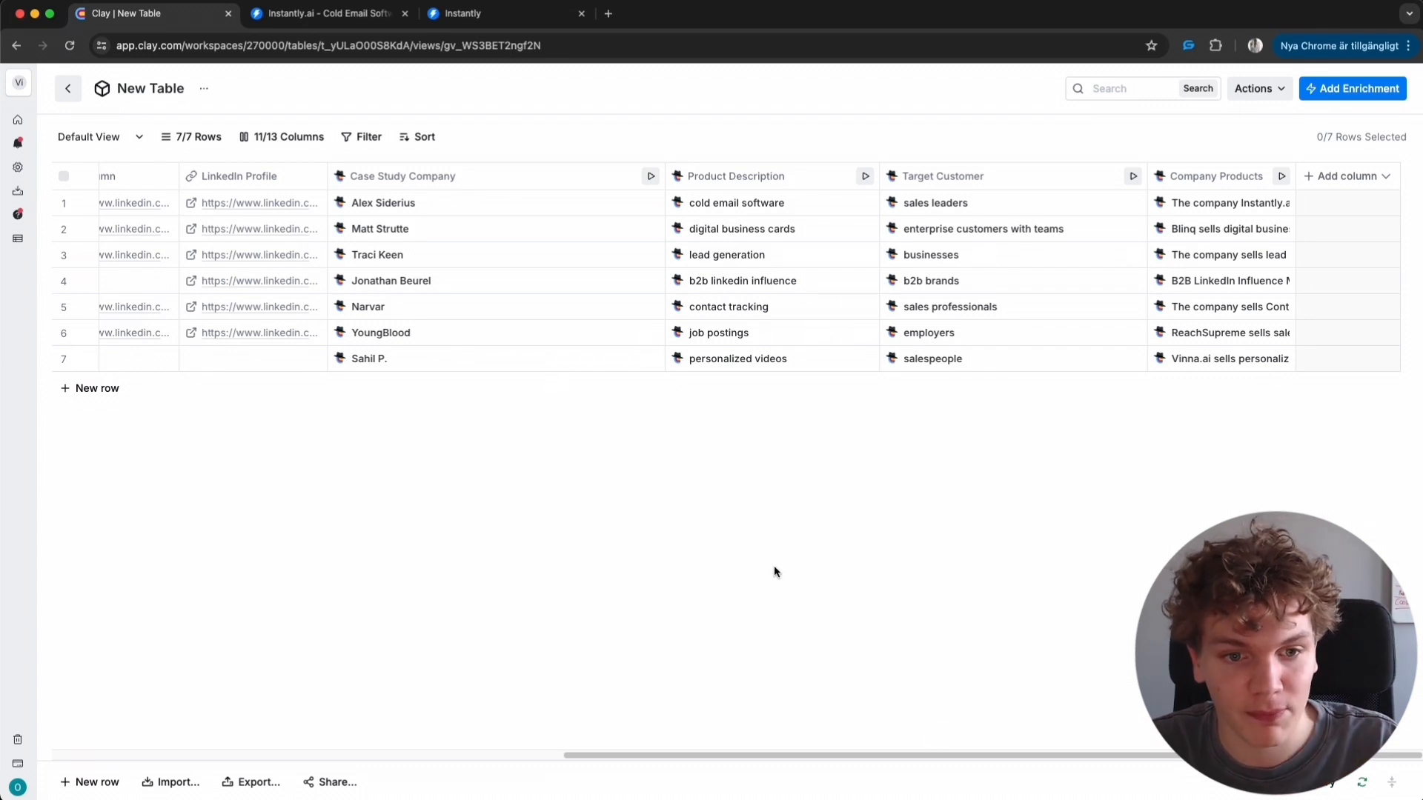
- Start an export to Instantly with Add Lead to Campaign and begin adding a new API key account
drag(773, 755, 1156, 734)
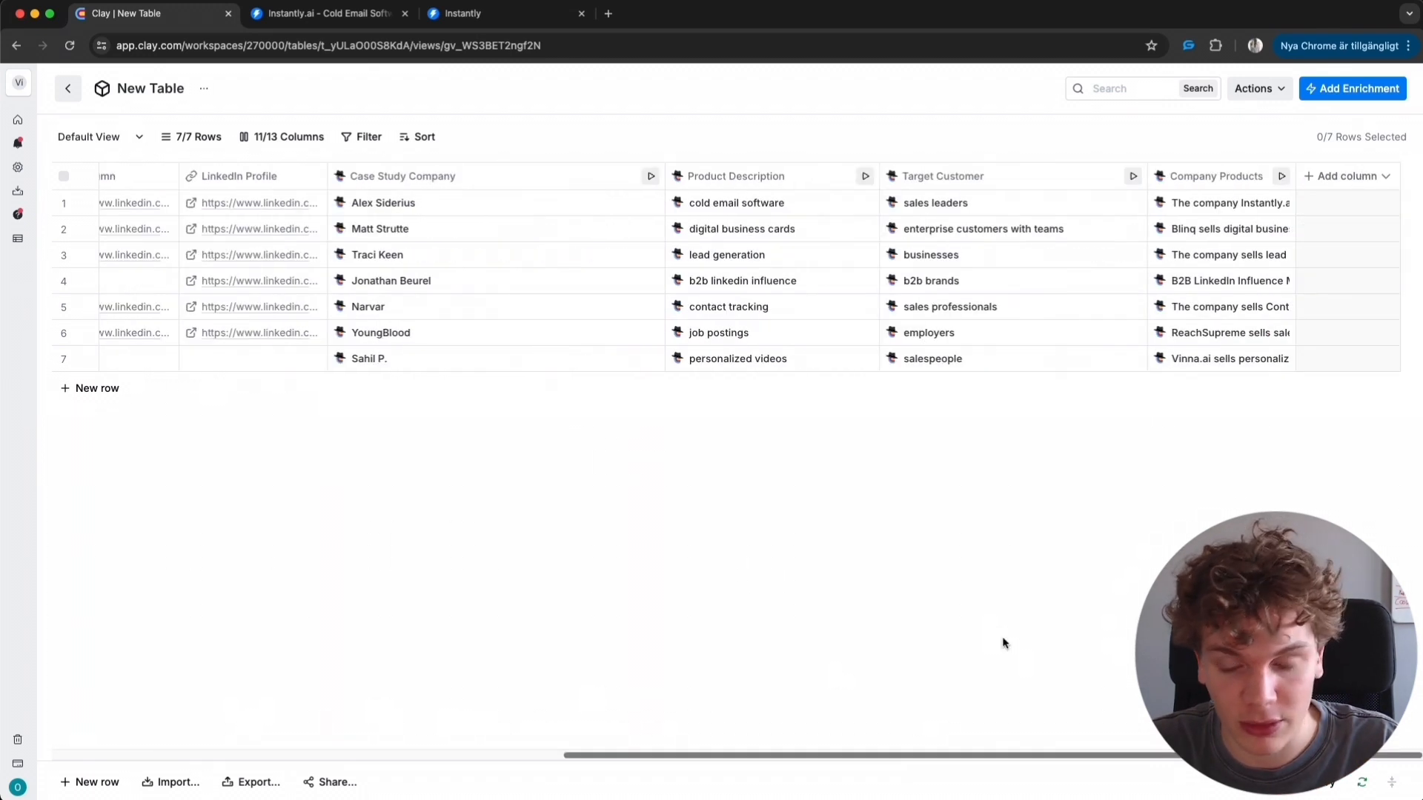
scroll(594, 624, left, 10)
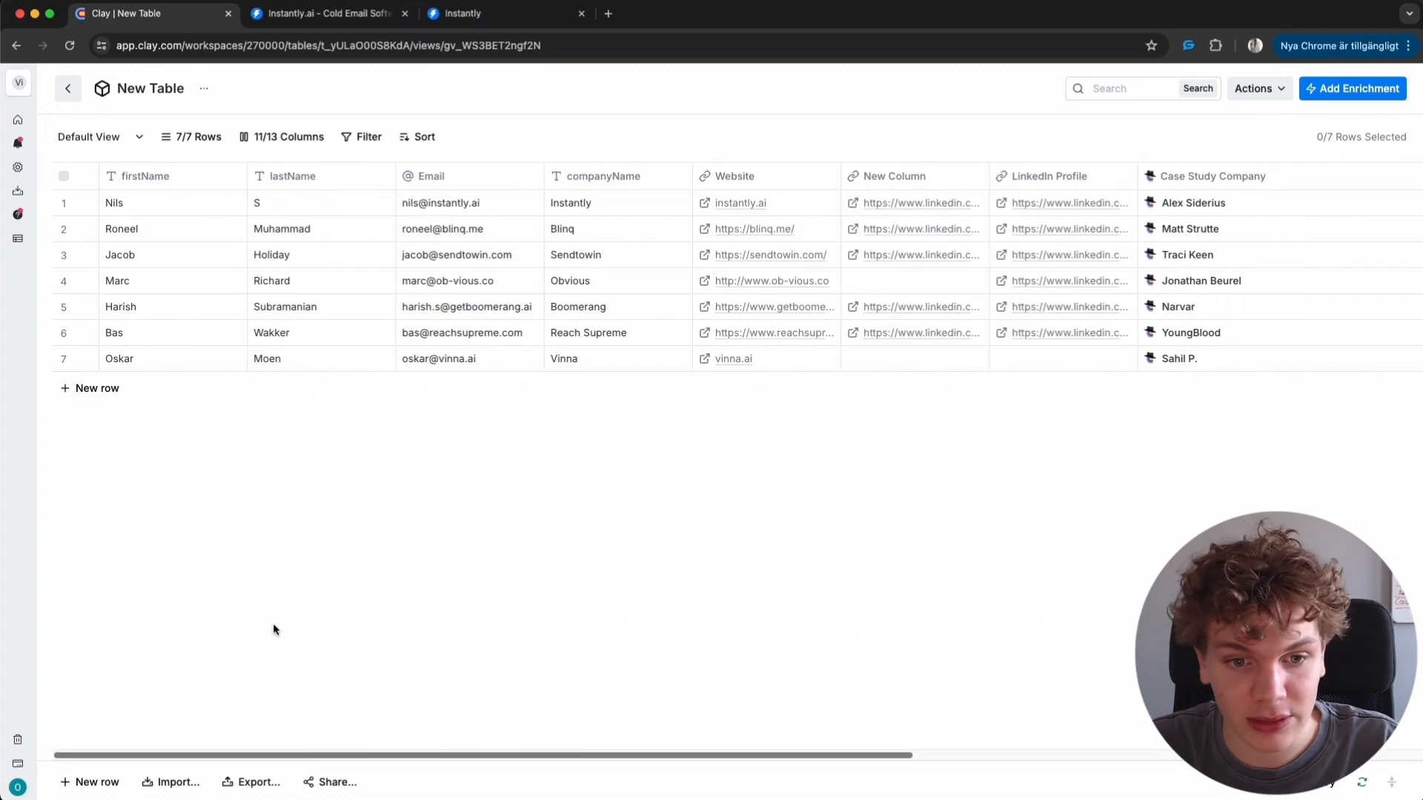
scroll(718, 616, right, 10)
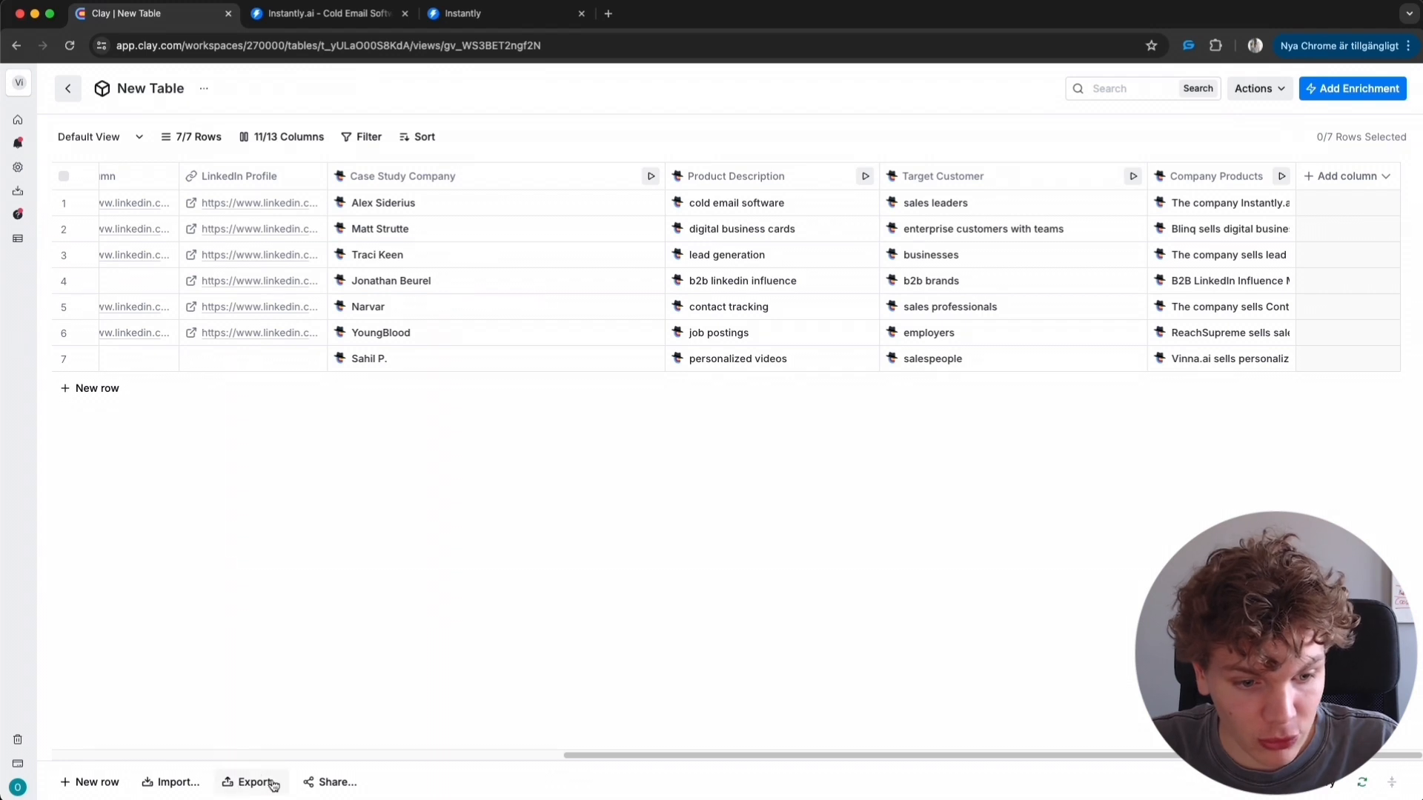
click(242, 783)
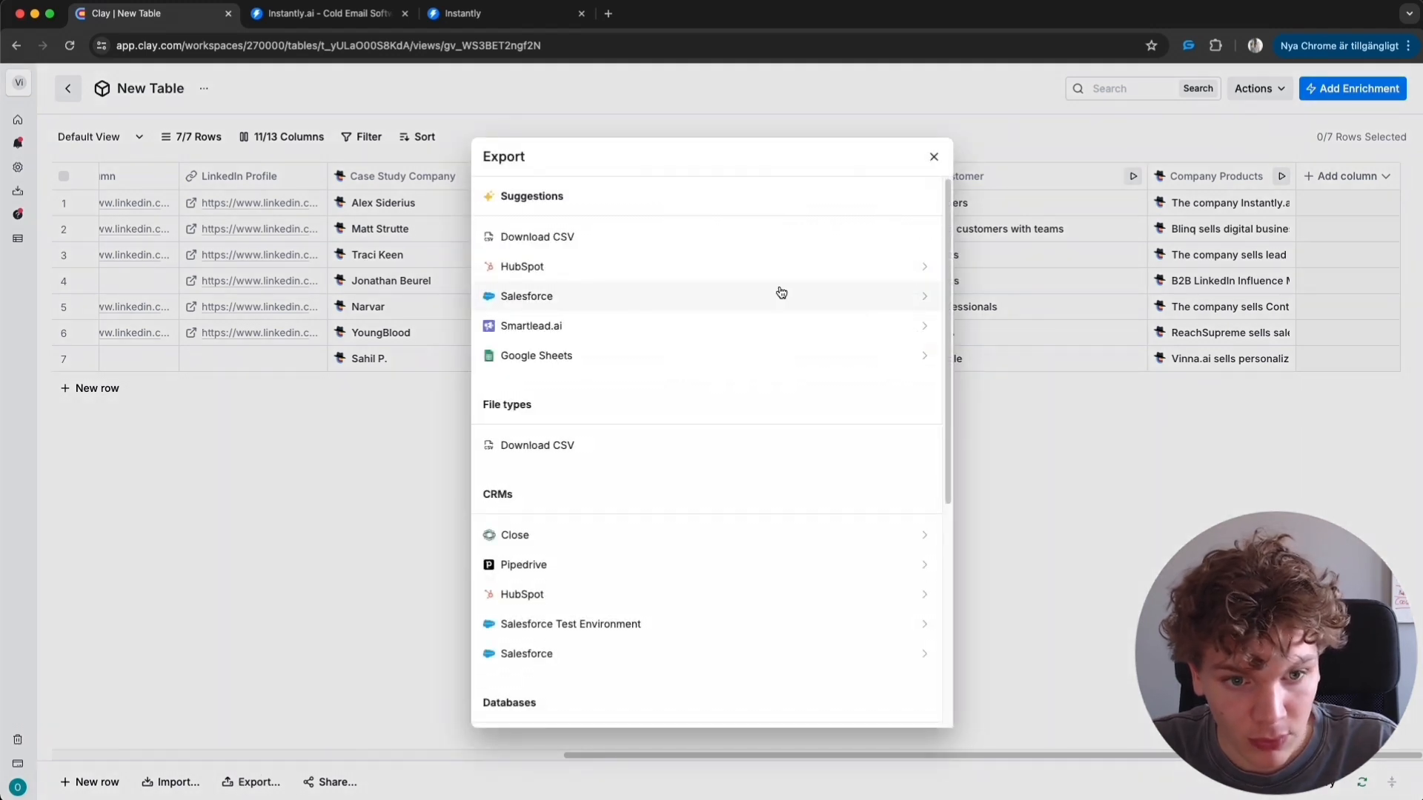
scroll(741, 422, down, 4)
scroll(746, 450, down, 1)
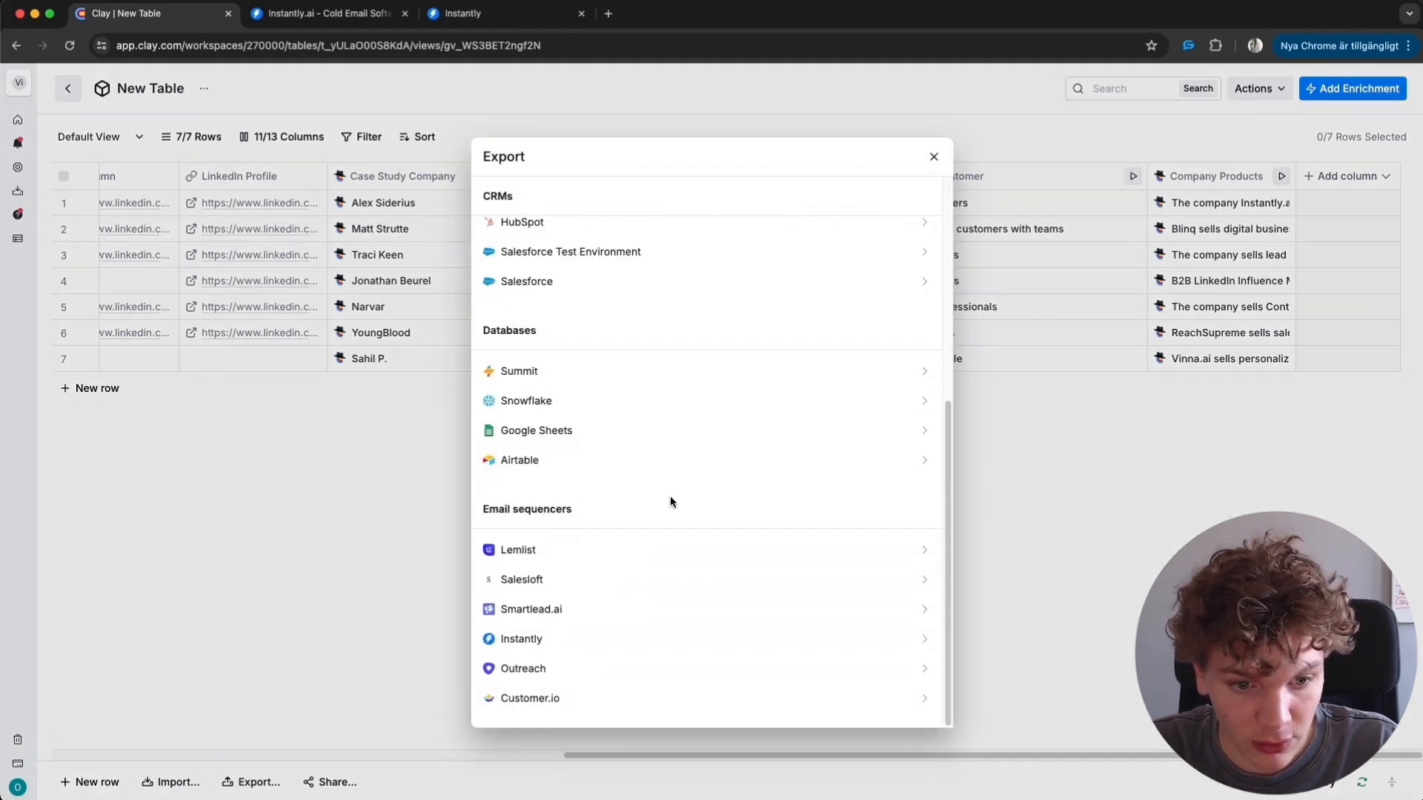
click(655, 641)
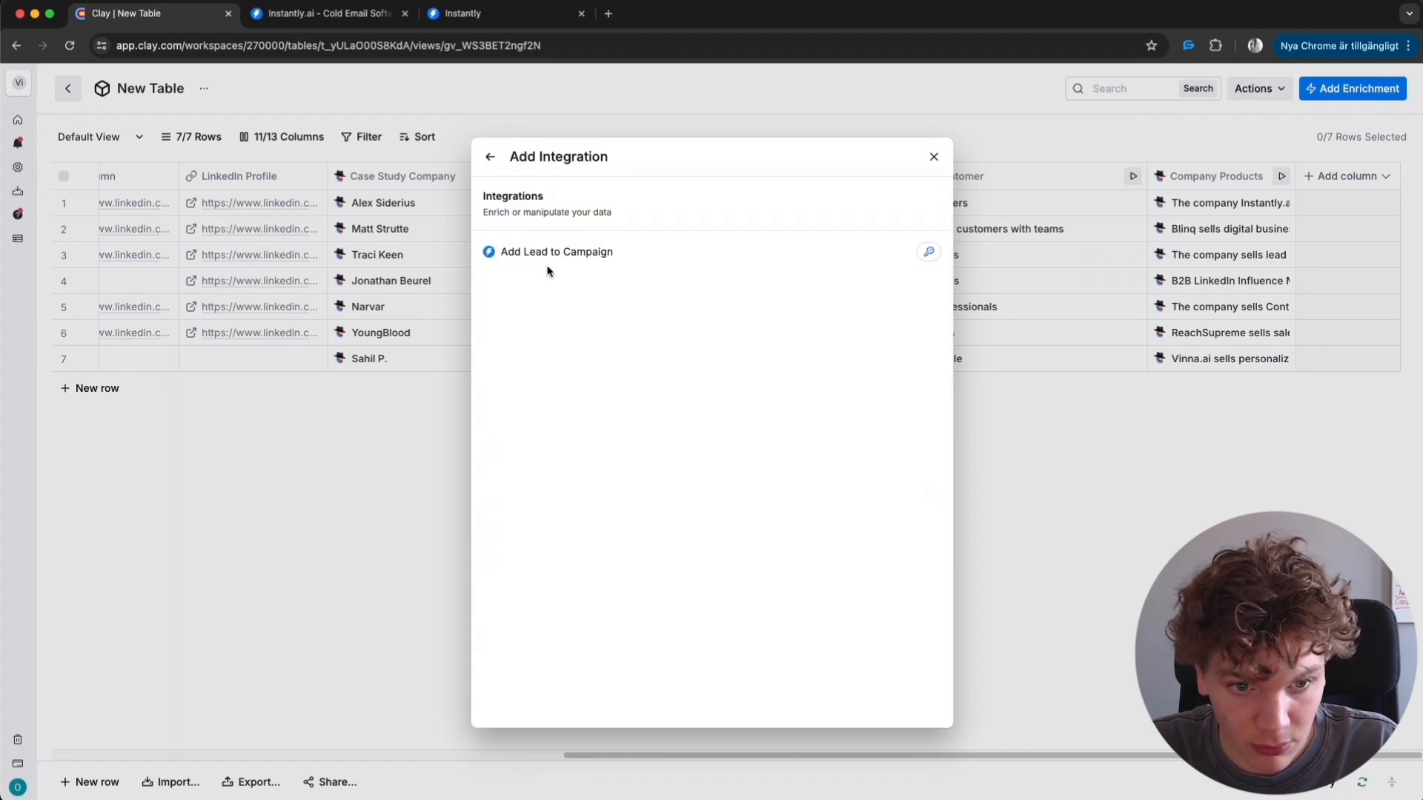
click(724, 255)
click(1323, 249)
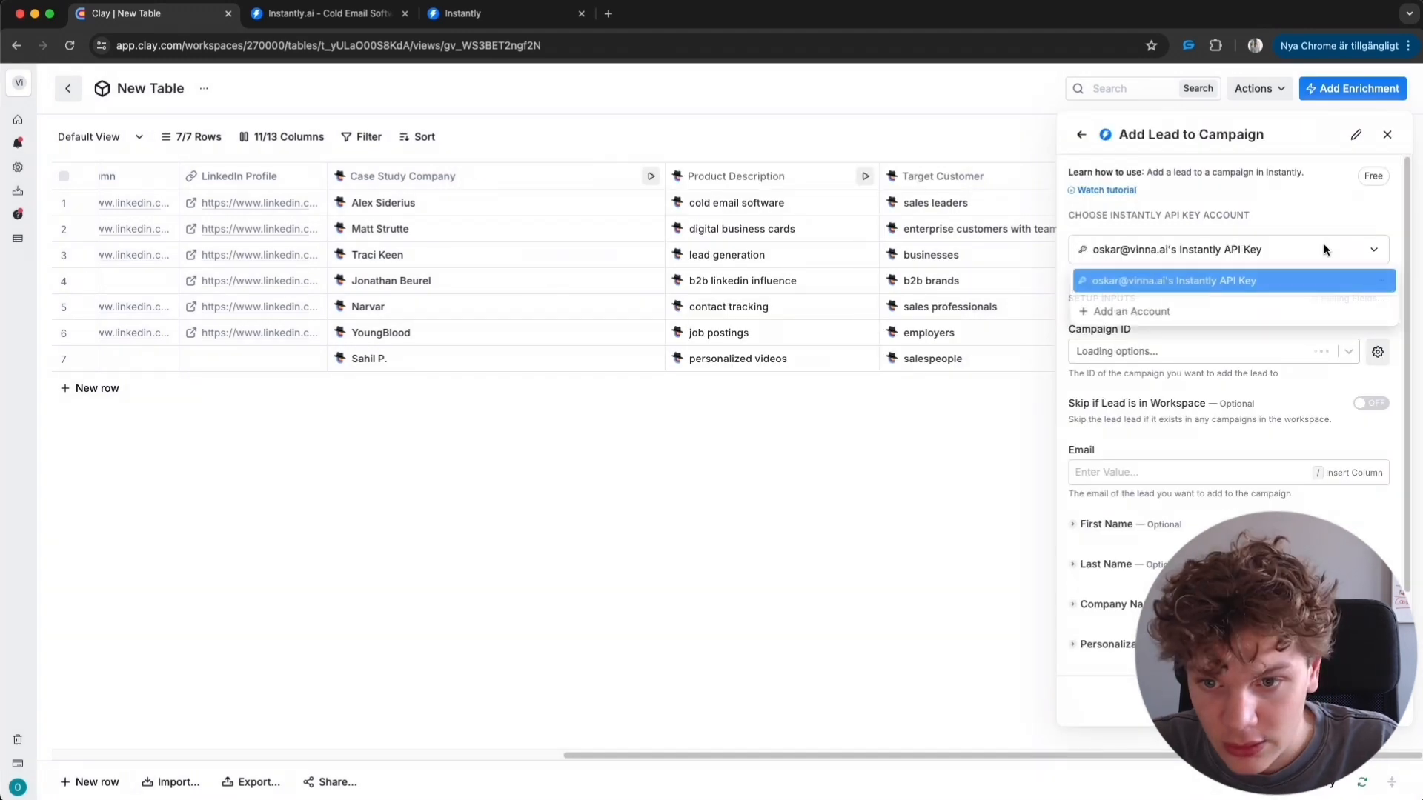
click(1178, 313)
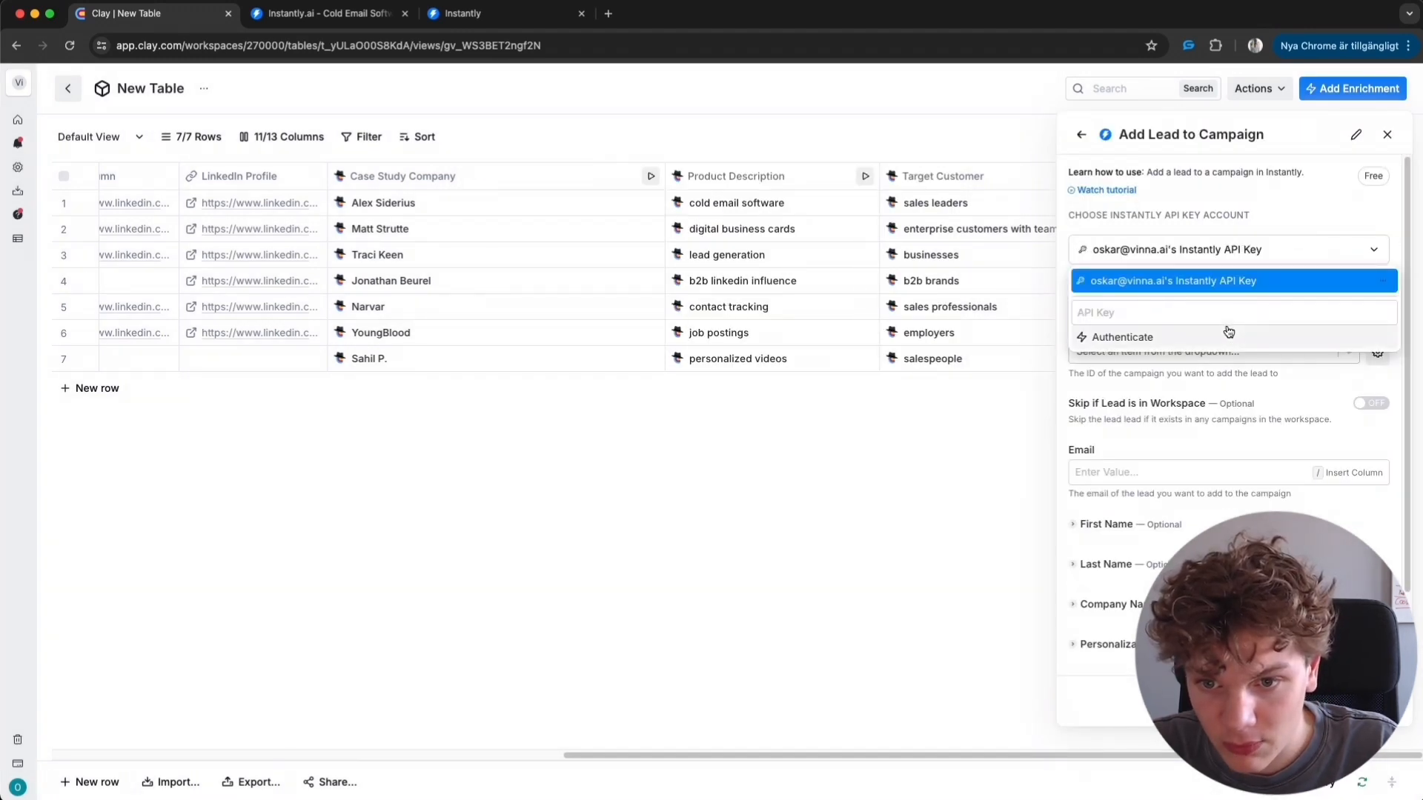
click(1159, 314)
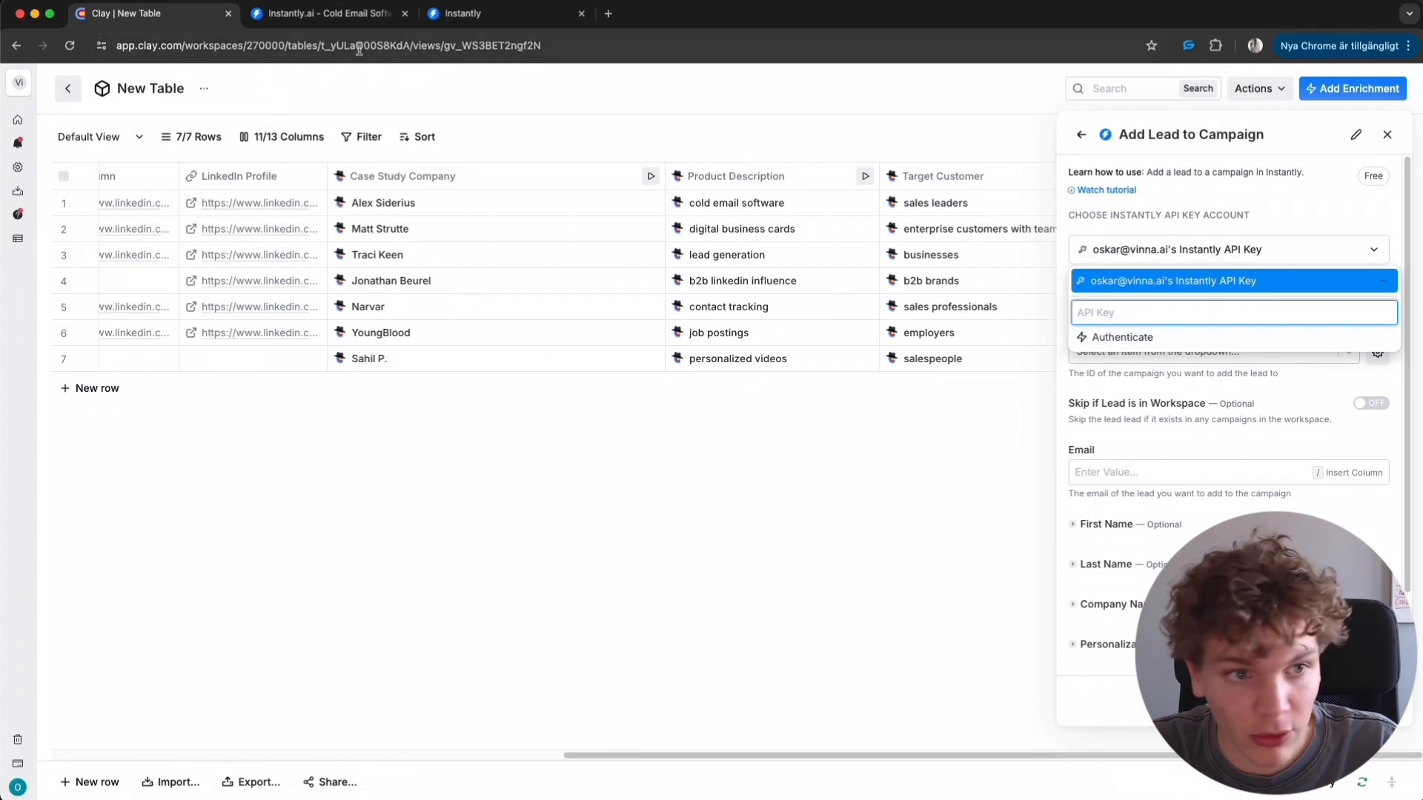
- Switch to Instantly, go to Settings' Integrations, and copy the Instantly API key
click(480, 28)
click(33, 775)
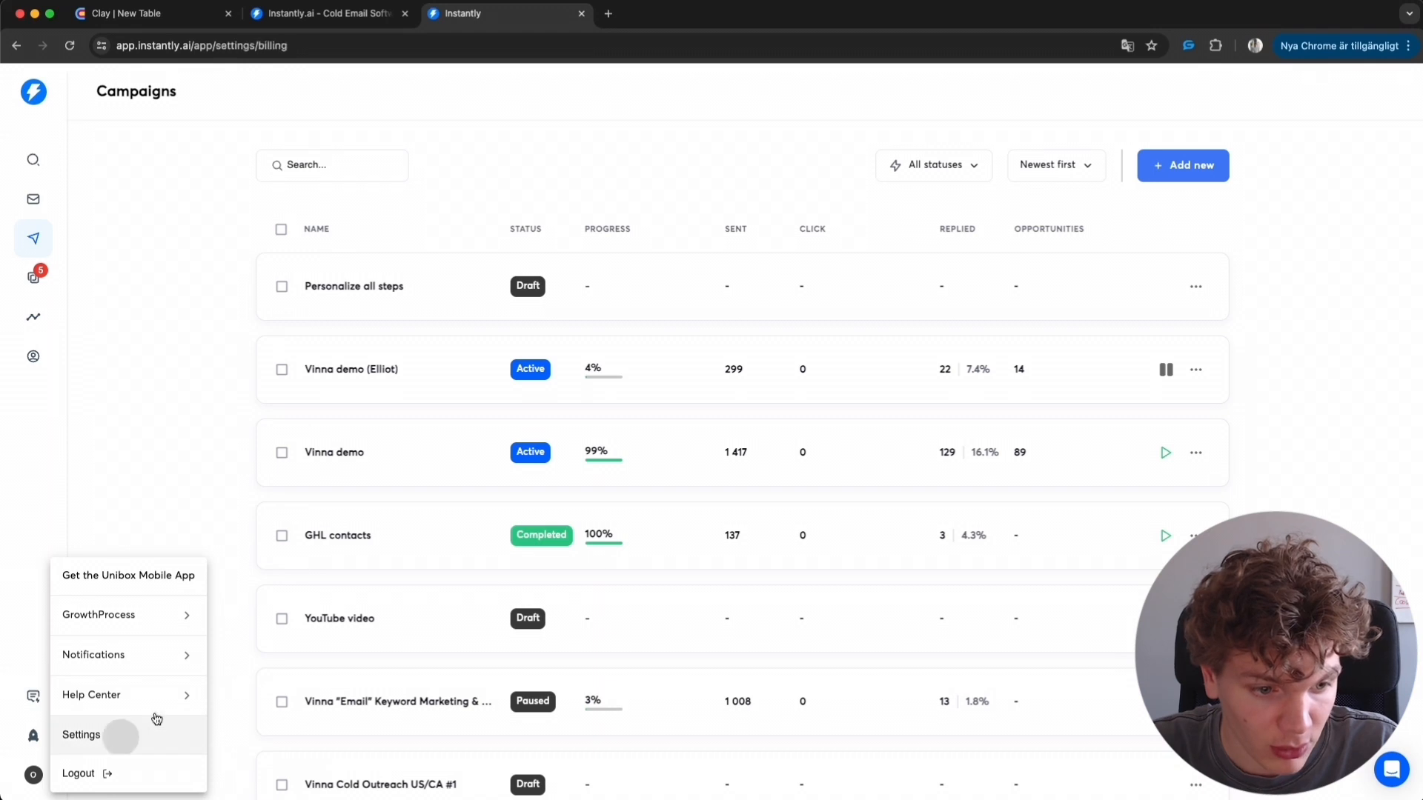
click(121, 734)
click(552, 163)
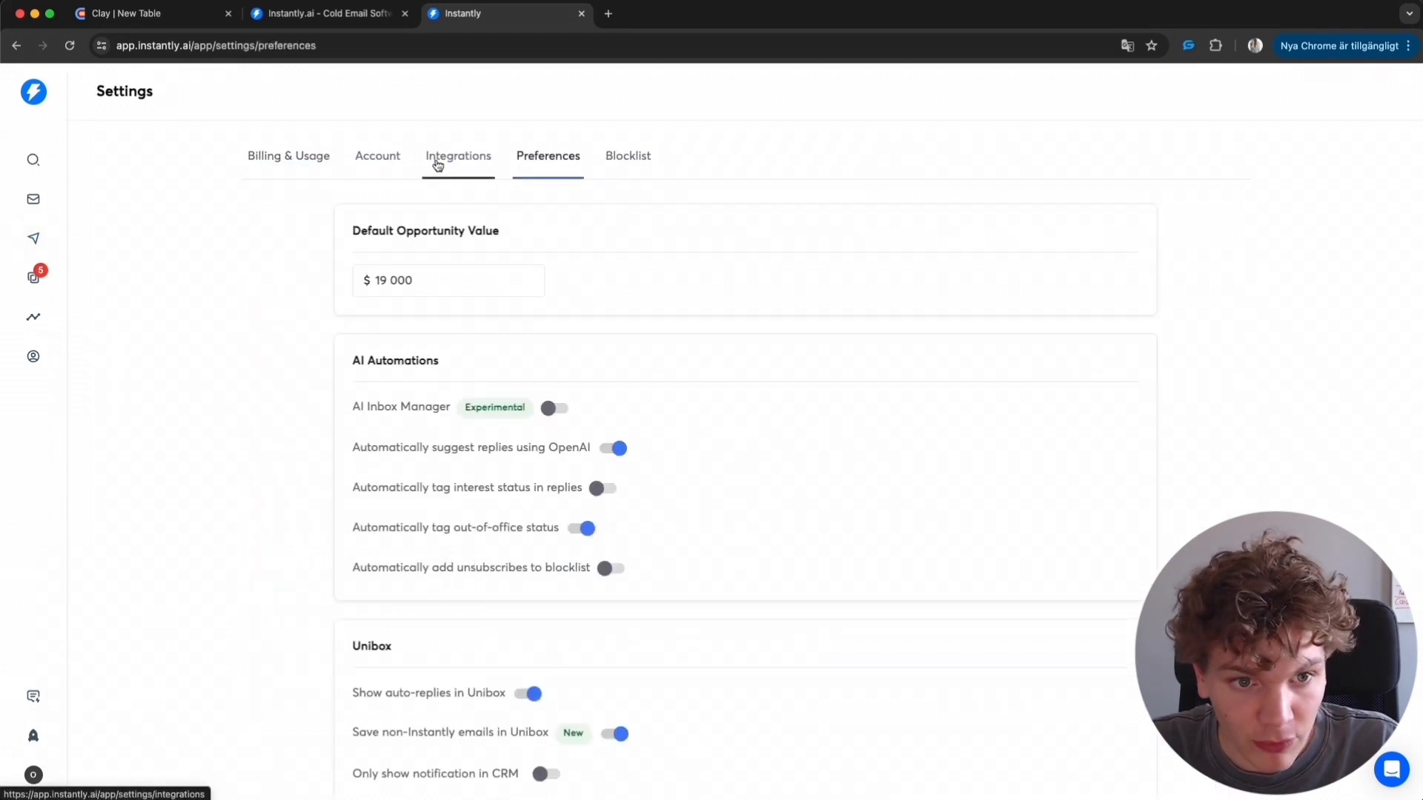
click(458, 159)
scroll(1052, 570, down, 2)
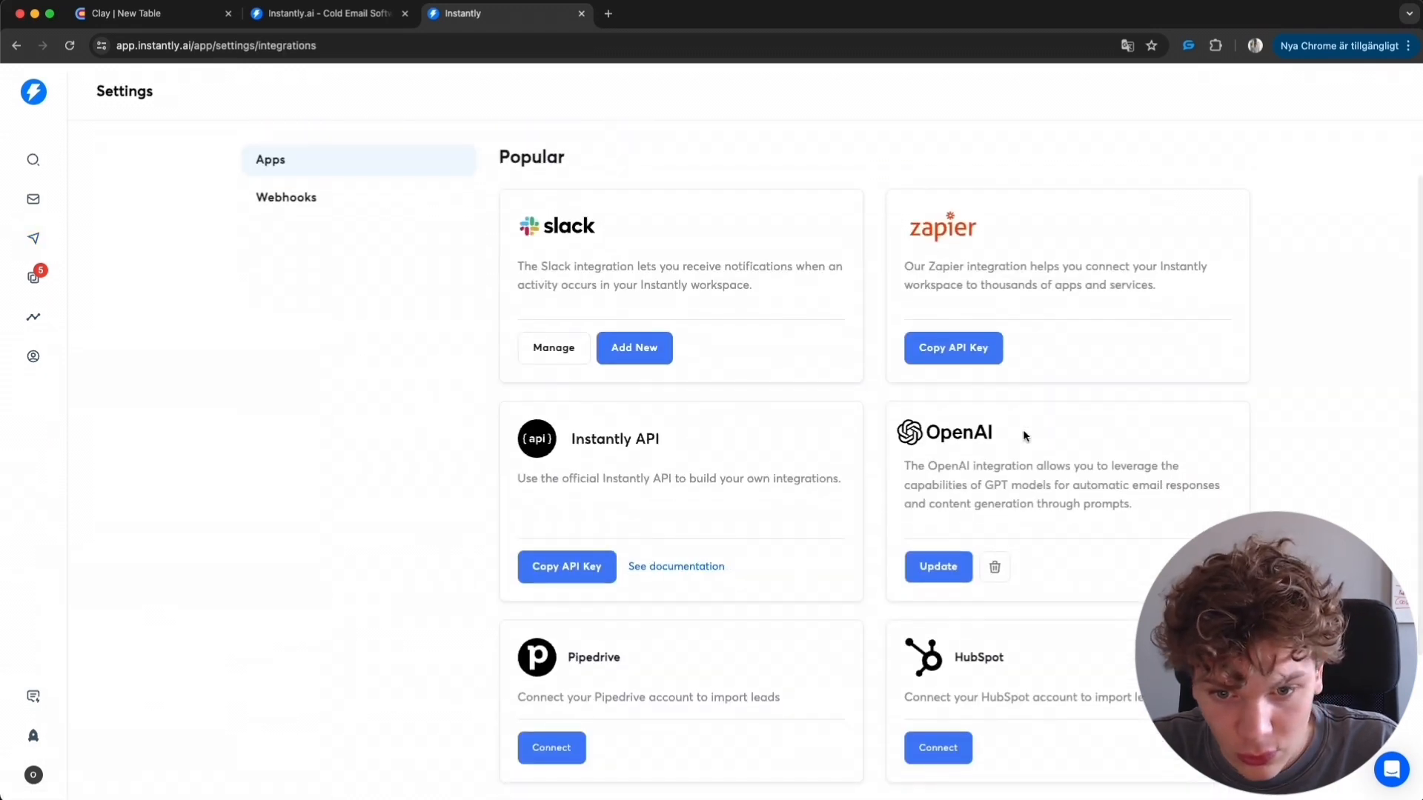
scroll(1030, 533, down, 4)
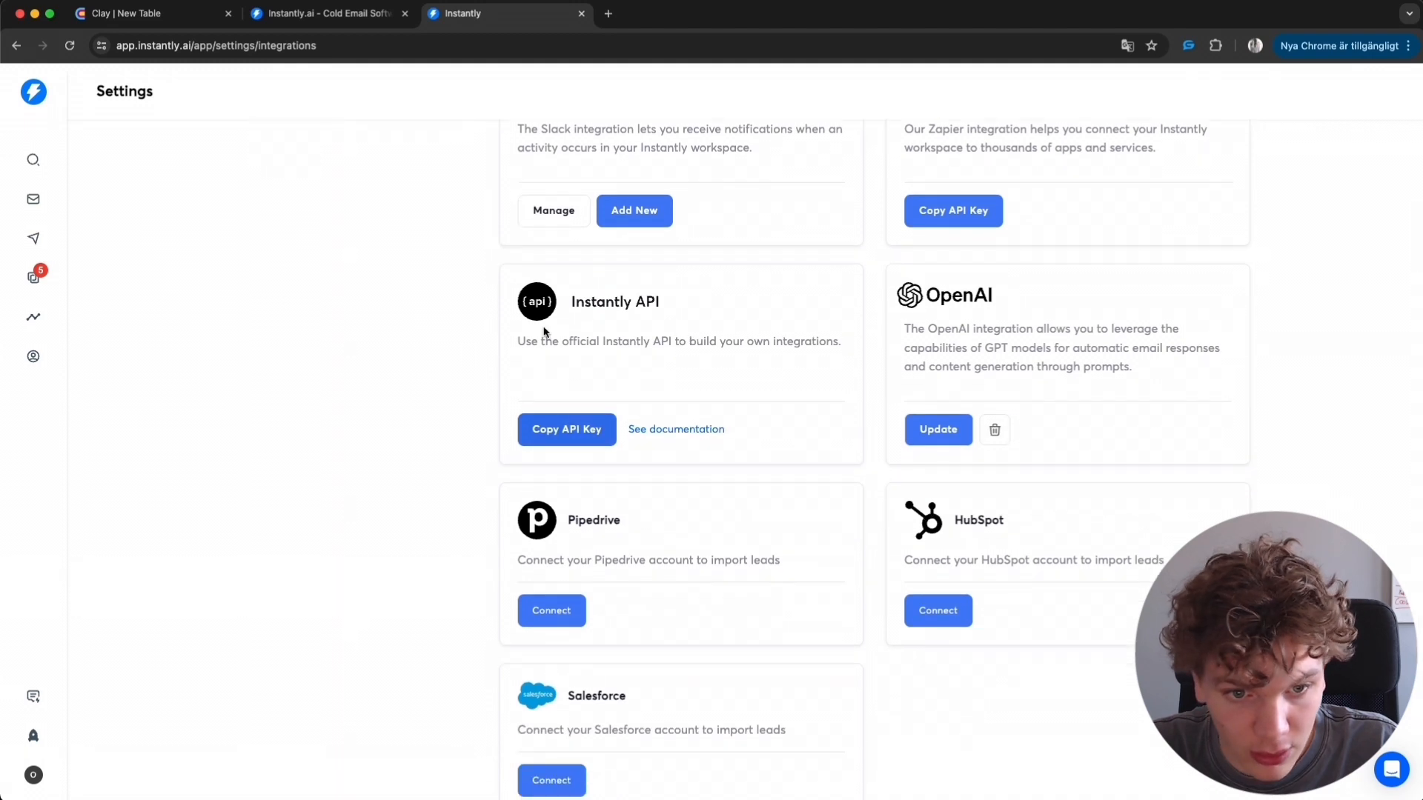
scroll(540, 340, down, 2)
click(567, 363)
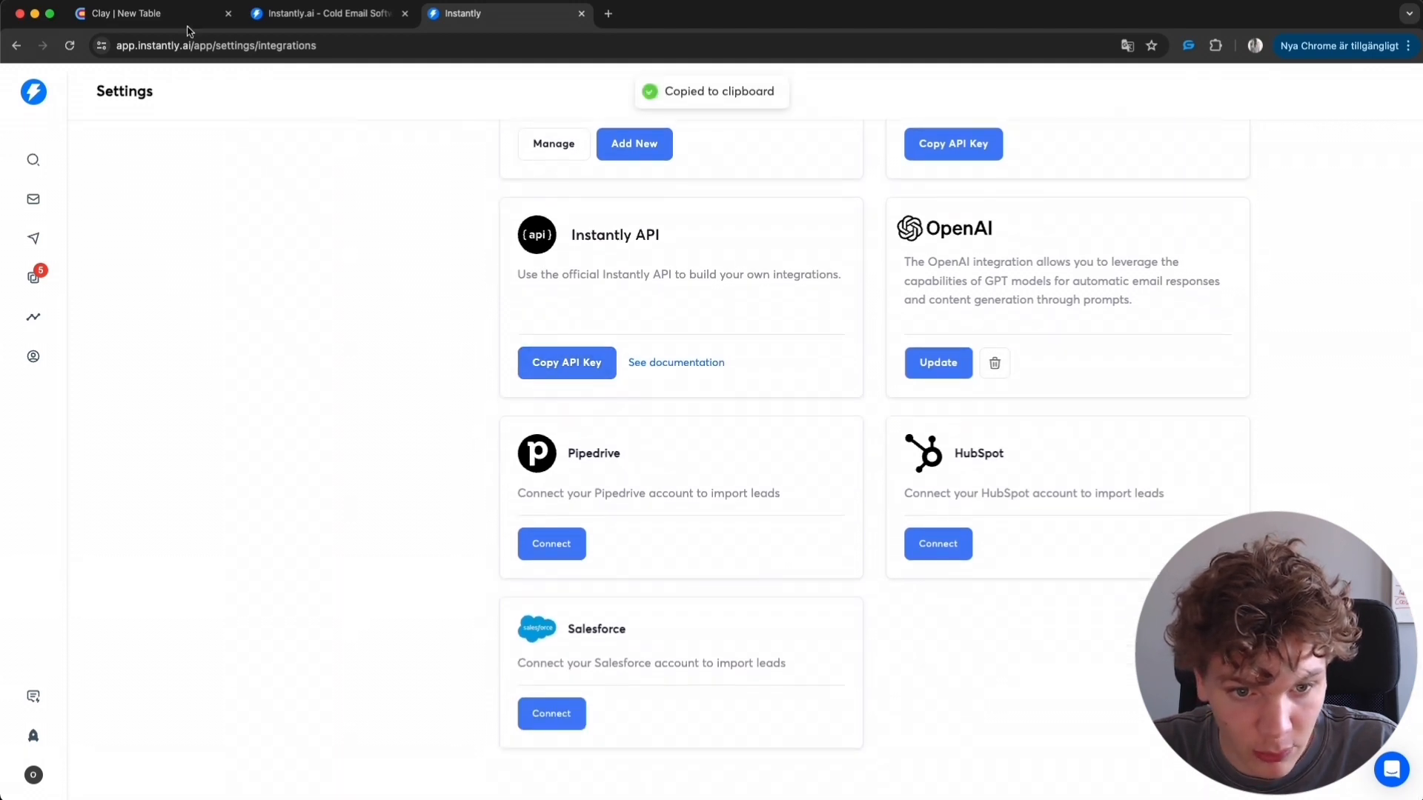
- Back in Clay, paste the Instantly API key into the new account field and authenticate it
click(138, 15)
key(cmd+v)
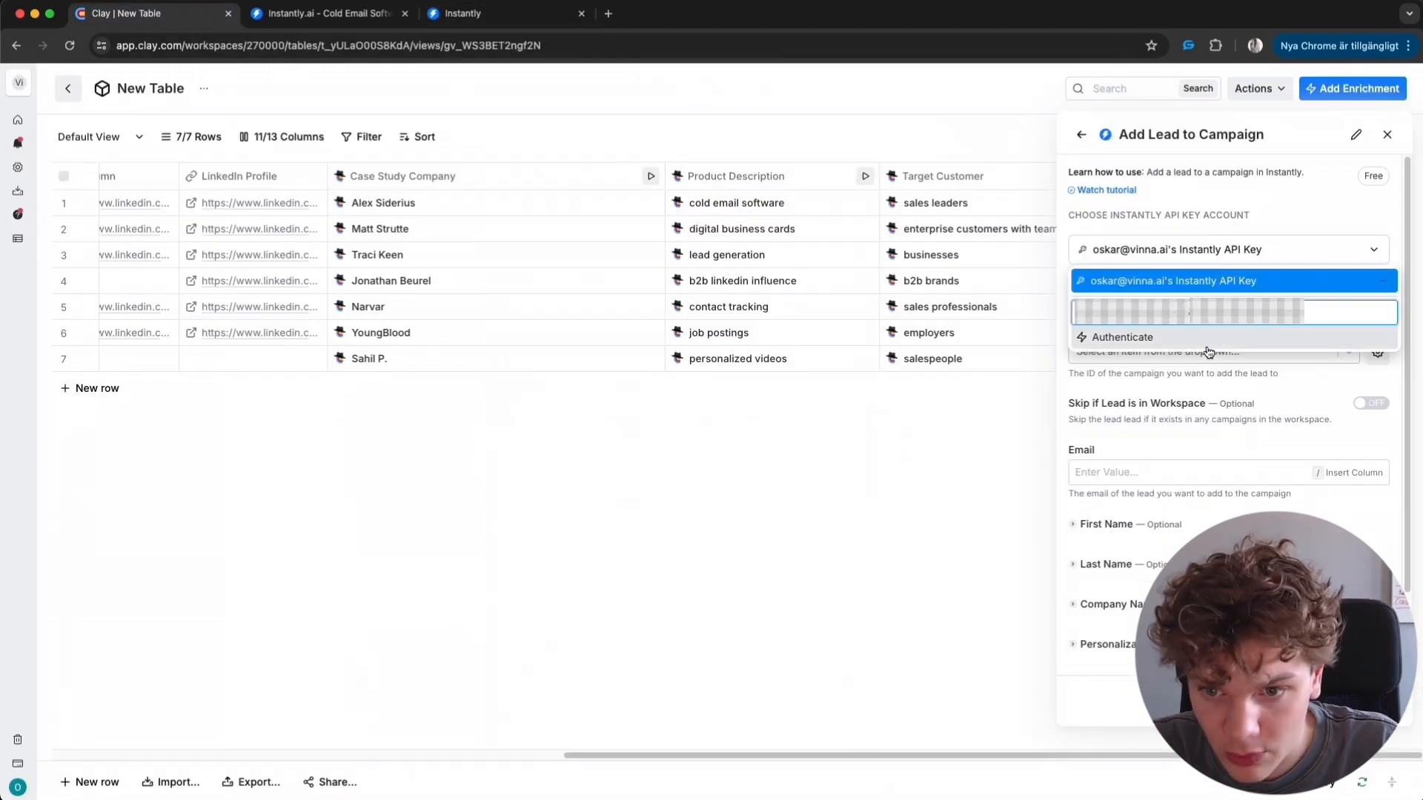
key(Return)
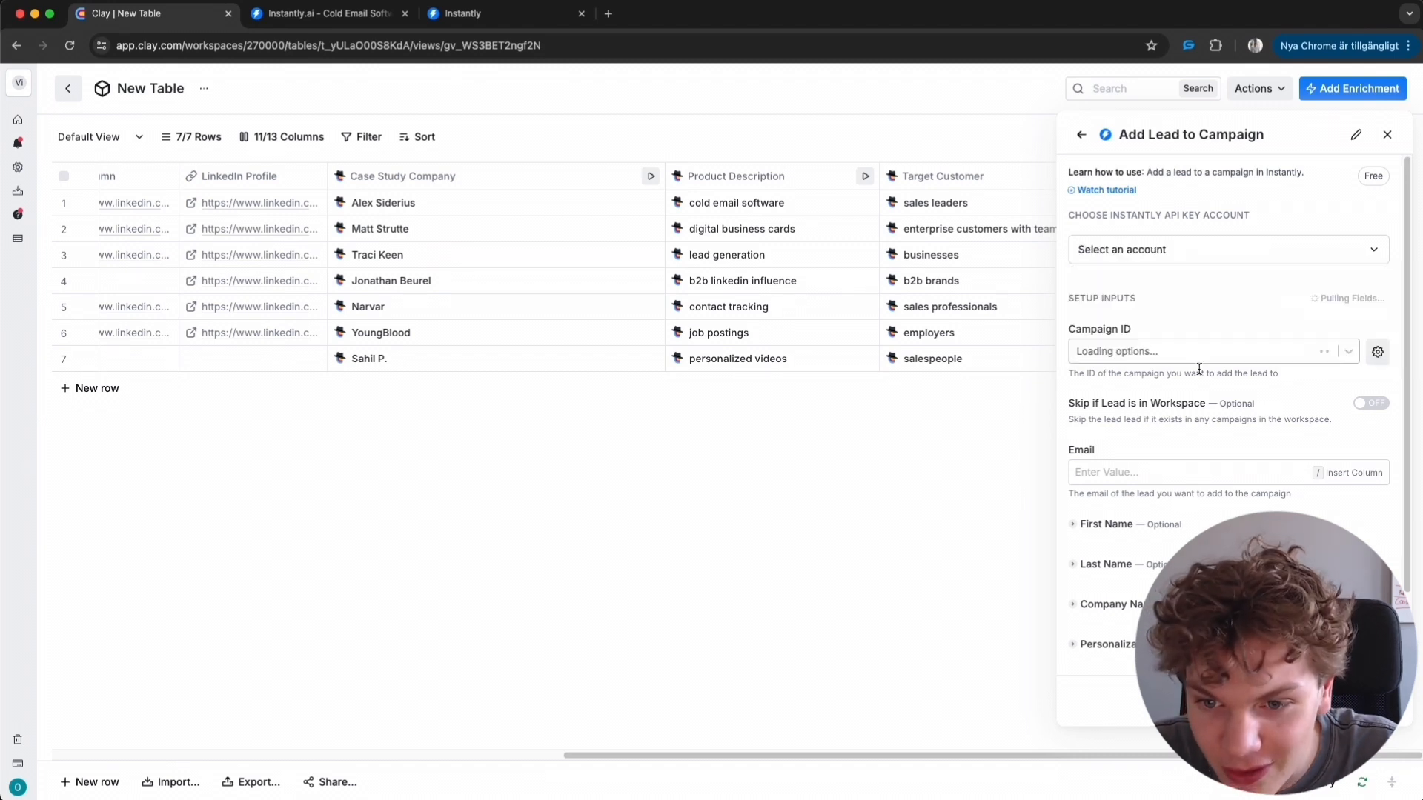
- Select the newly added Instantly API key account and choose the campaign Personalize all steps
click(1341, 250)
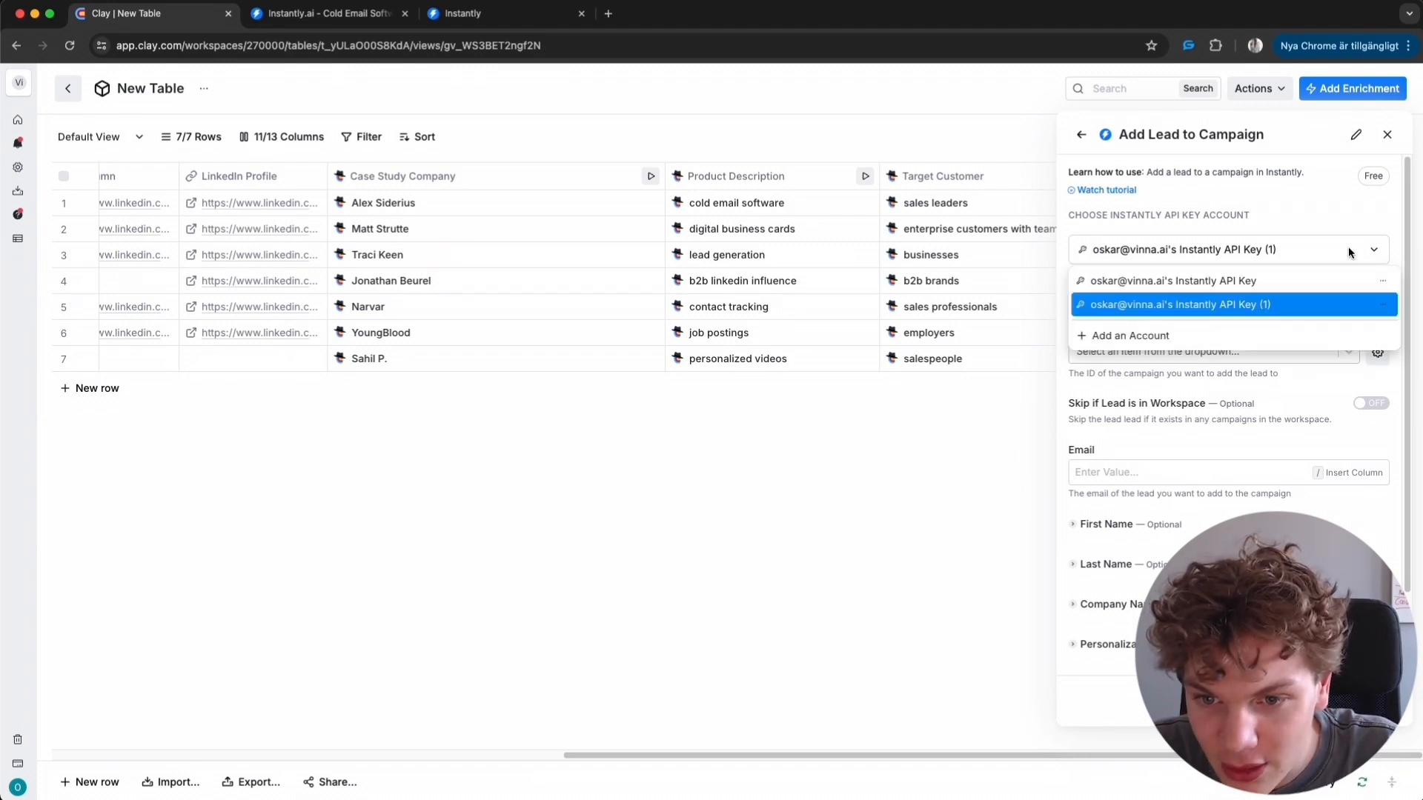
click(1348, 249)
click(1248, 341)
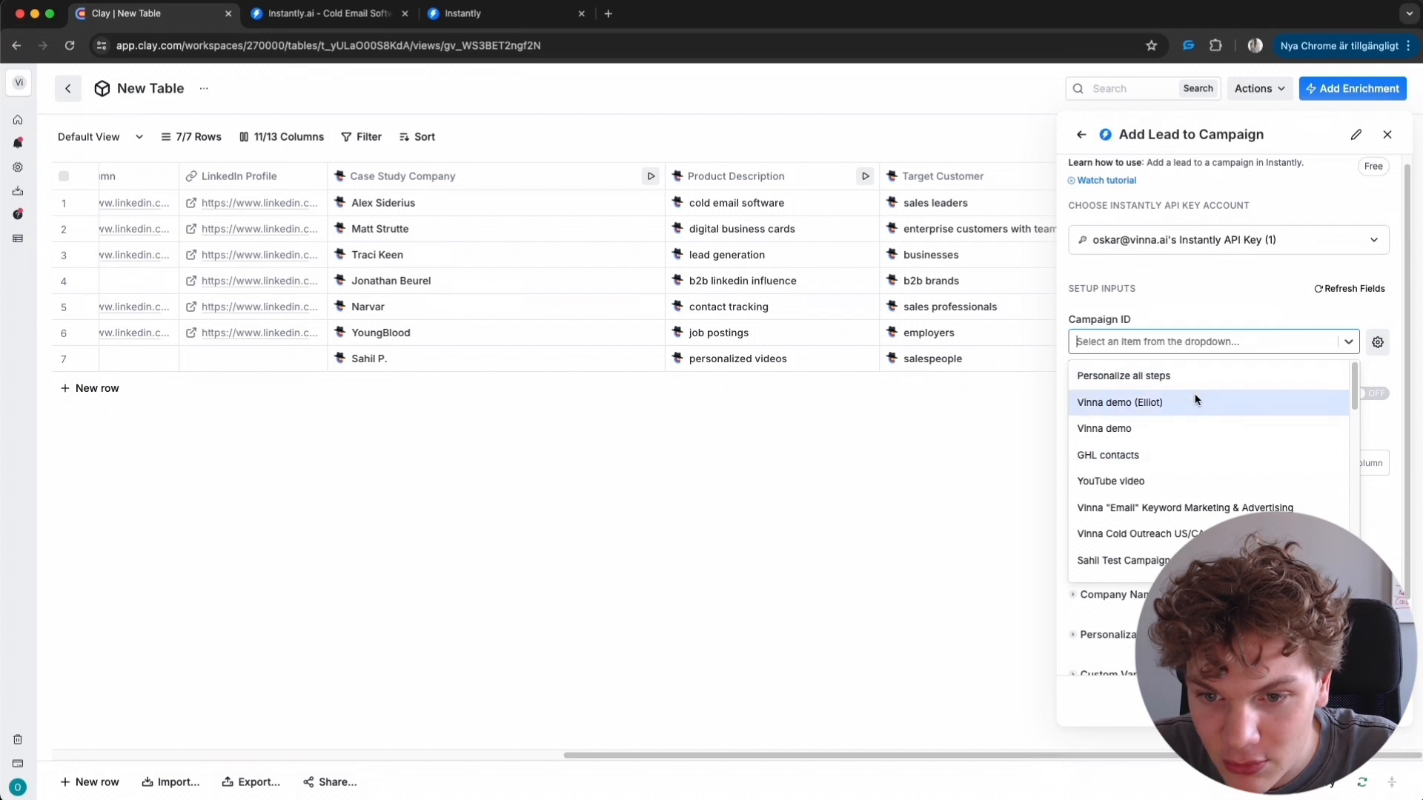
click(1140, 377)
- Fill in the email, name, company and custom variables casestudy, ProductDescription, TargetCustomer and Website, then save and run the enrichment
scroll(1247, 423, down, 1)
scroll(1246, 423, down, 3)
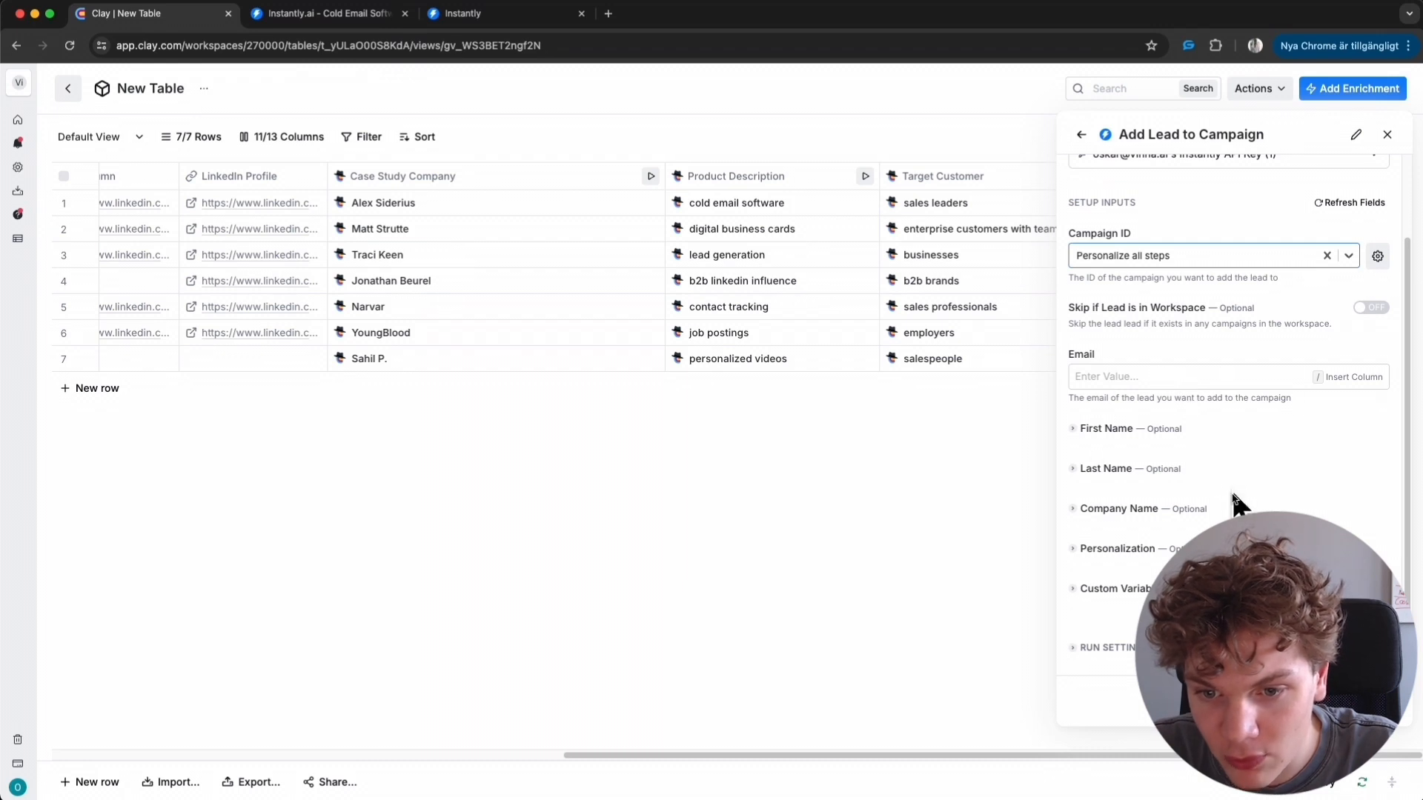
click(1075, 434)
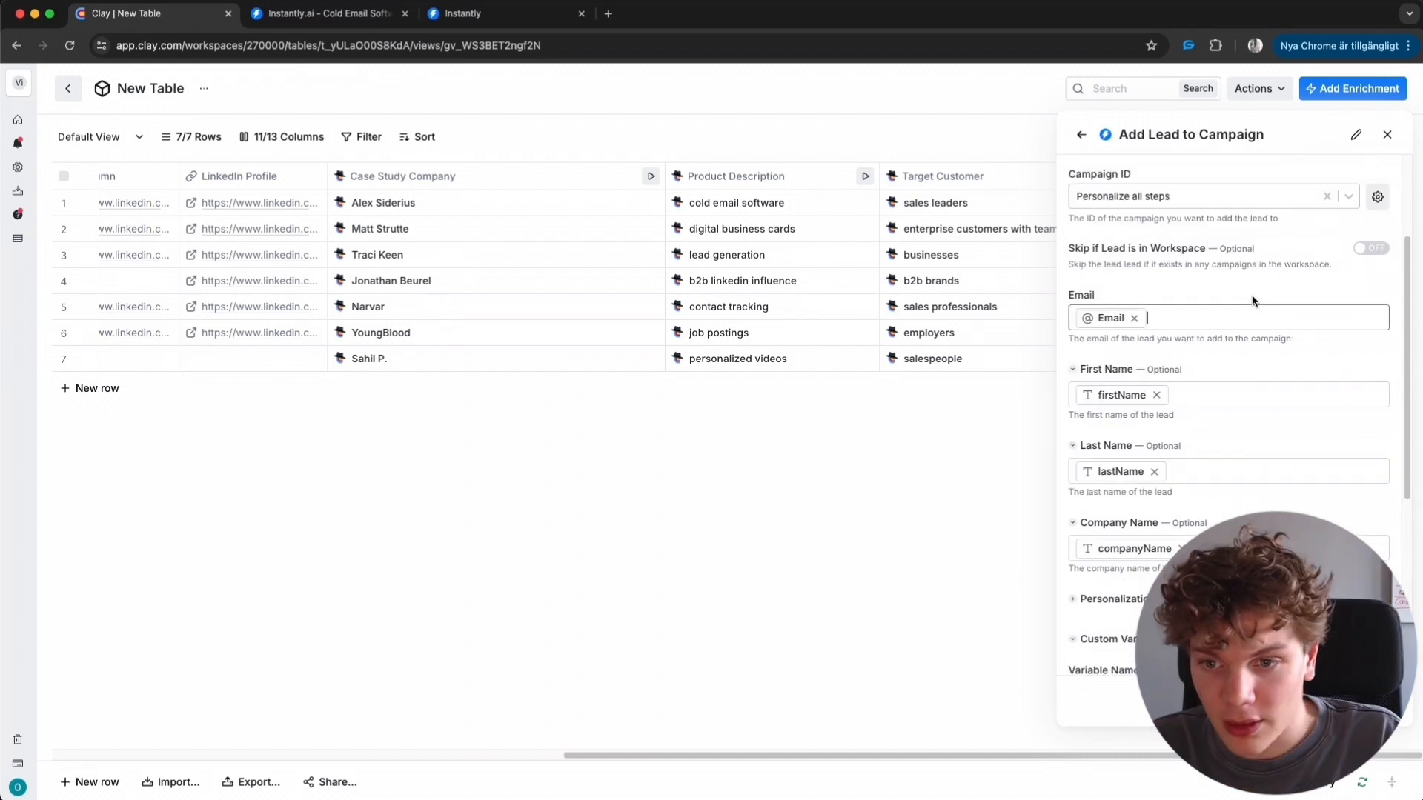
scroll(1245, 331, down, 2)
scroll(1246, 330, up, 4)
scroll(1247, 329, down, 4)
scroll(1241, 356, down, 3)
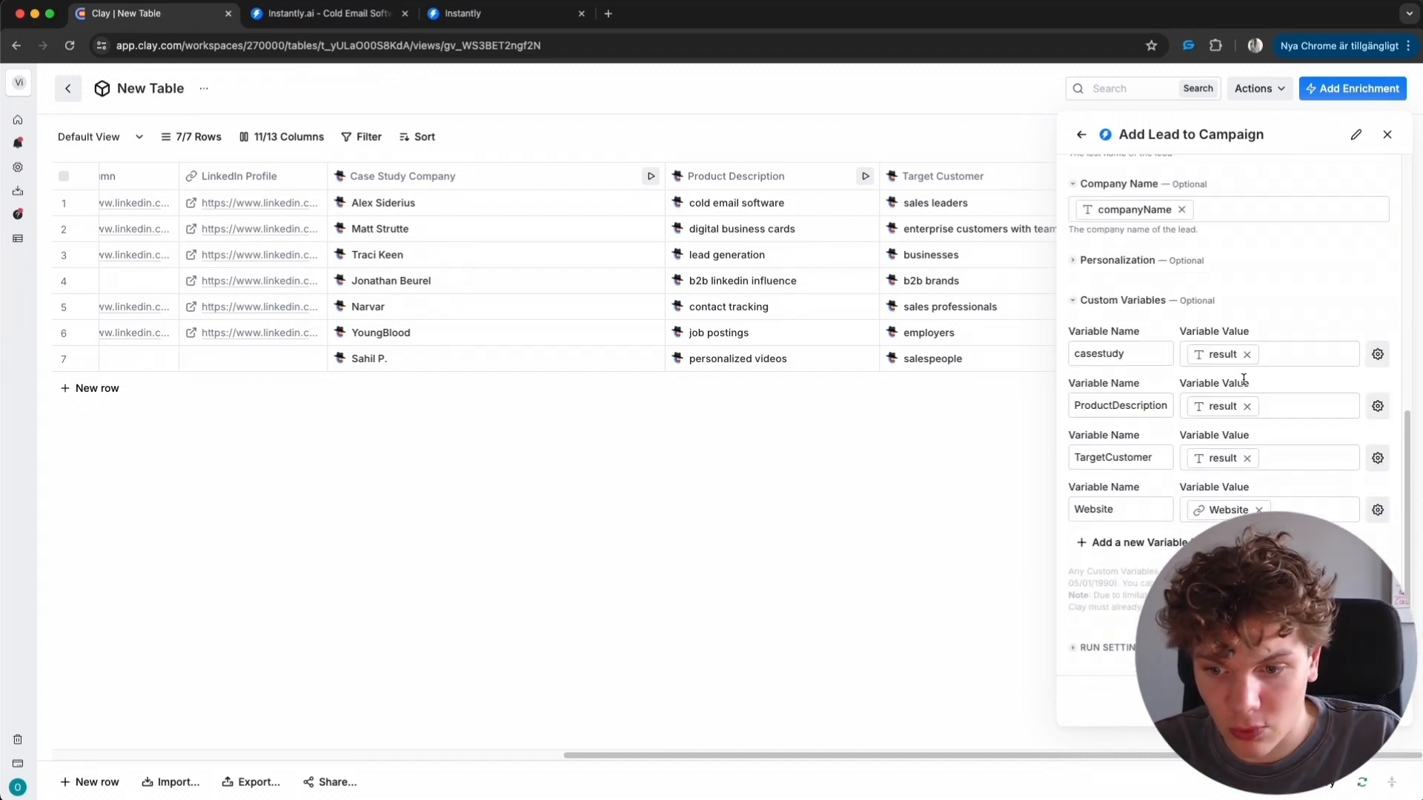
scroll(1282, 421, up, 4)
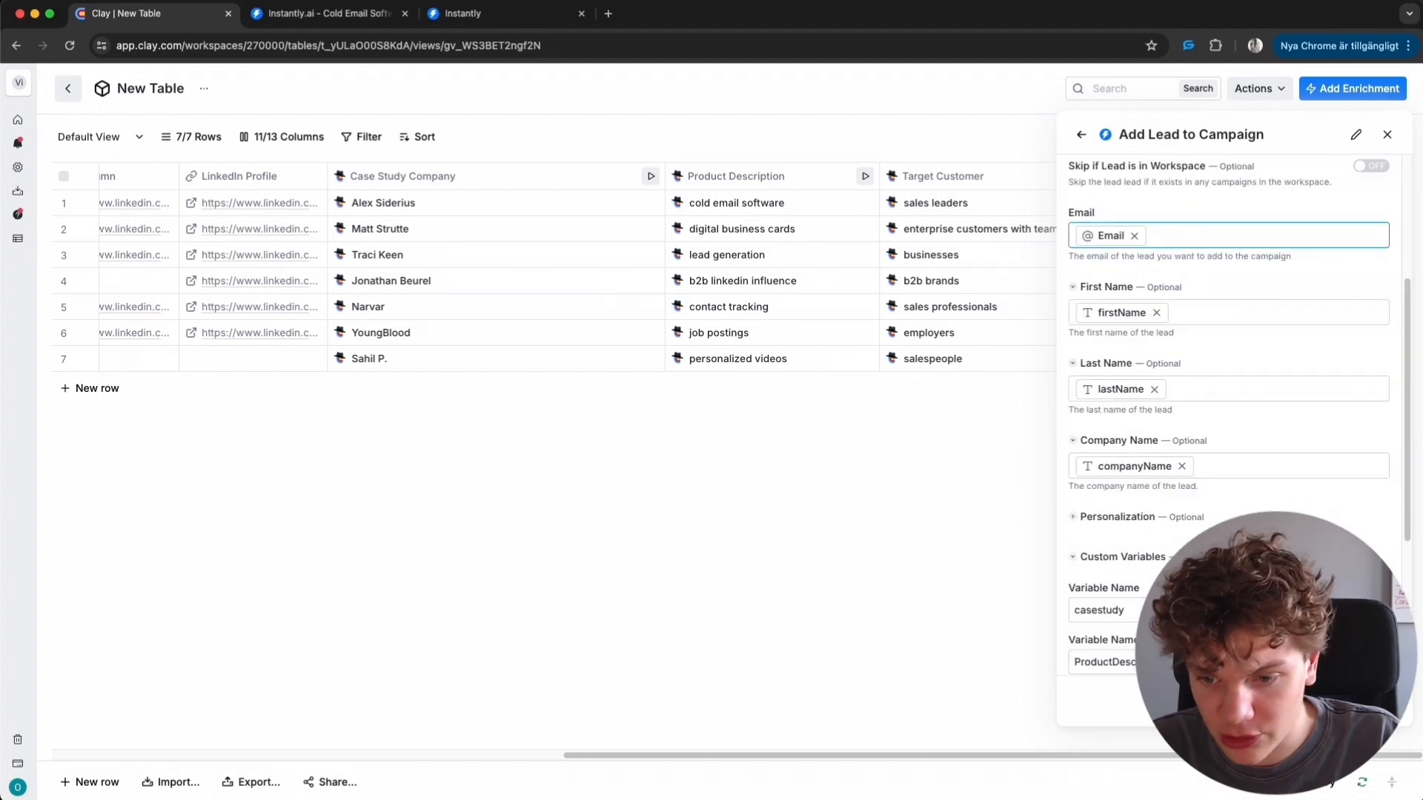
click(1326, 700)
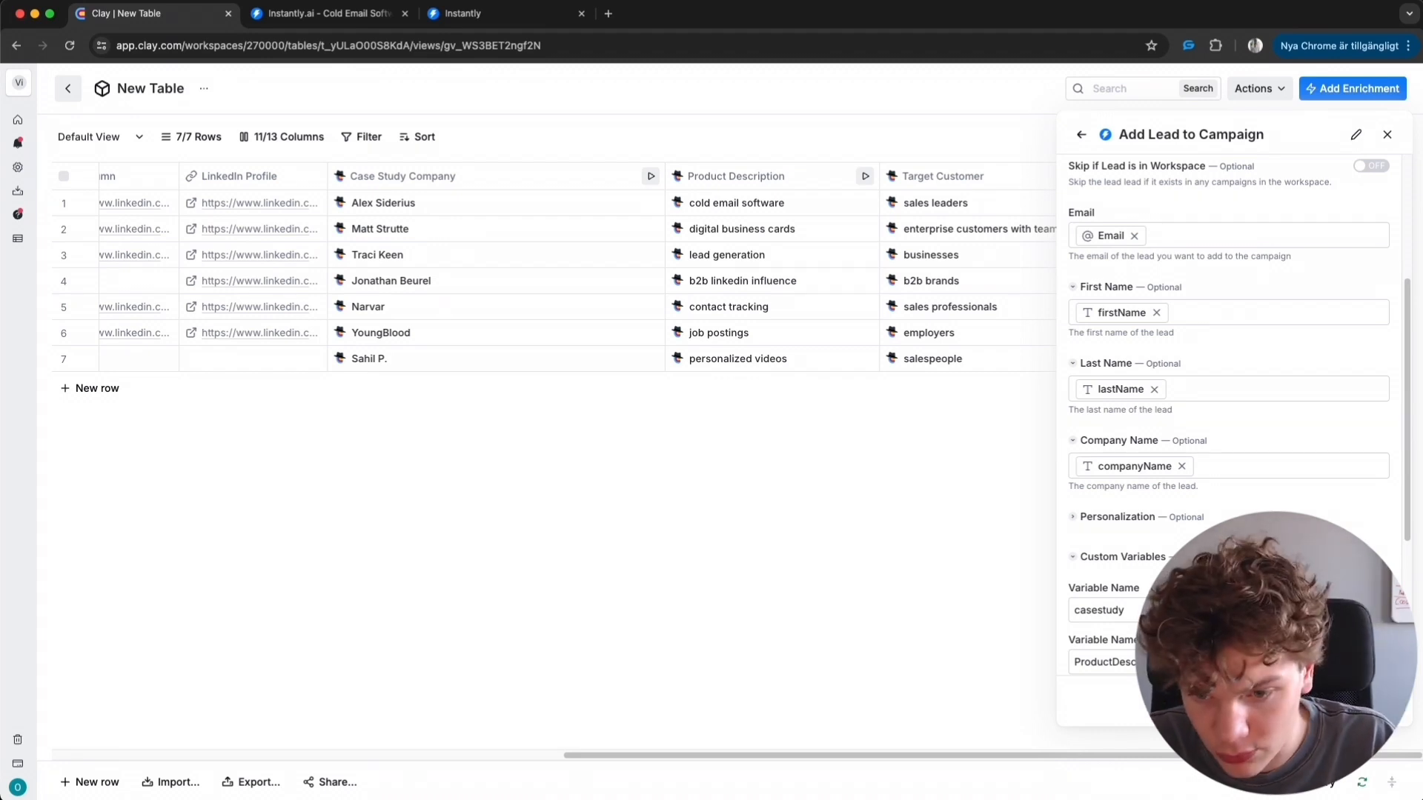
click(1319, 664)
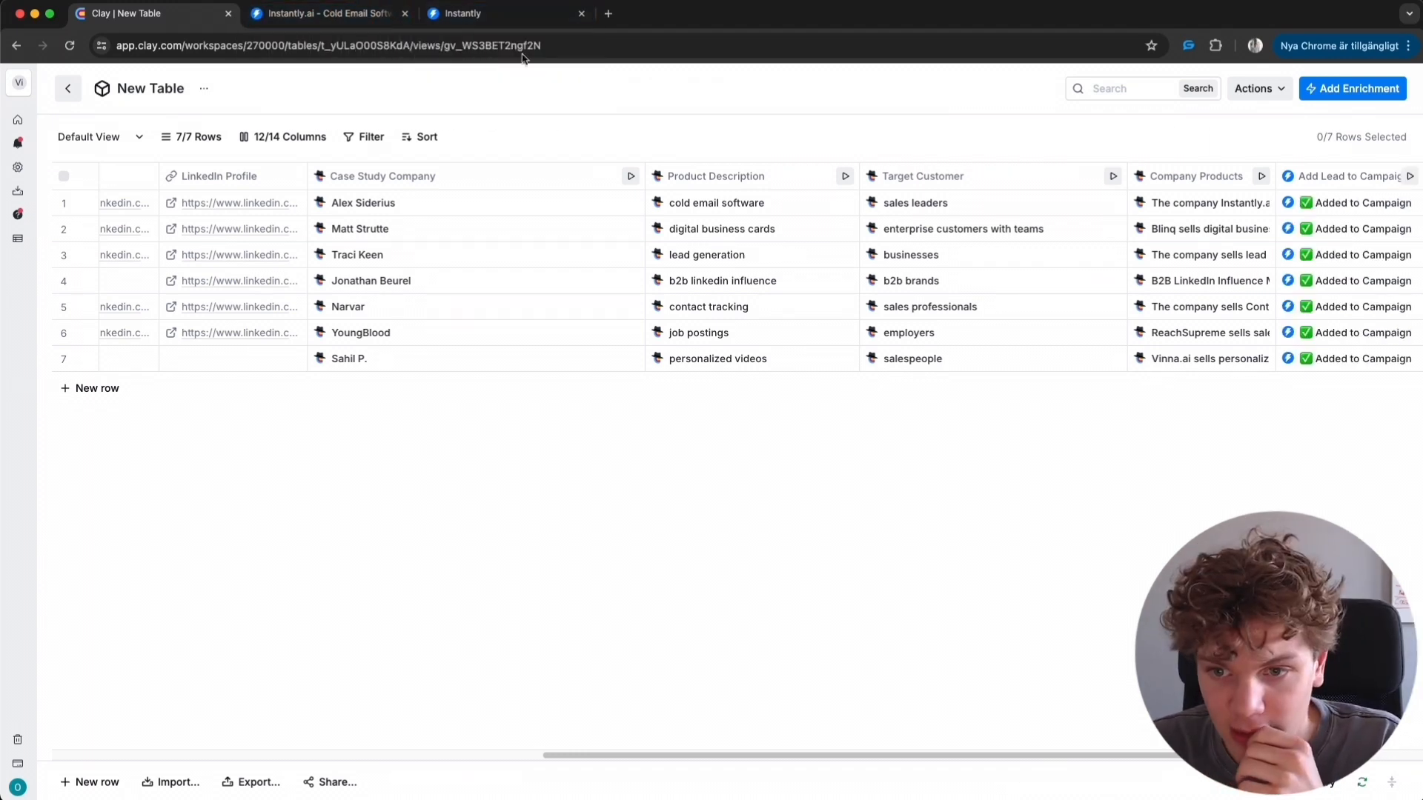
- Switch to Instantly, open the Personalize all steps campaign, review its leads, and open its sequence editor
click(517, 11)
click(33, 238)
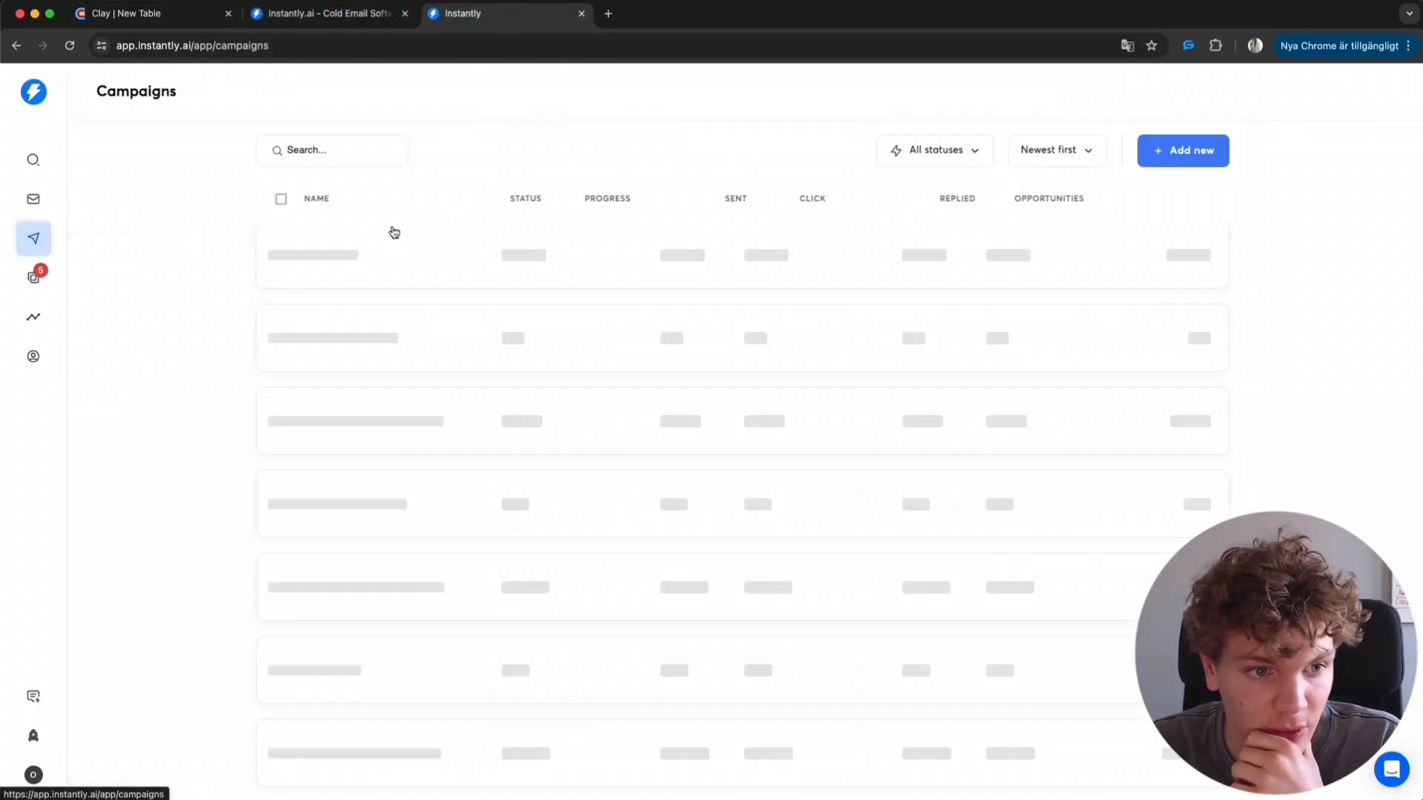
click(417, 289)
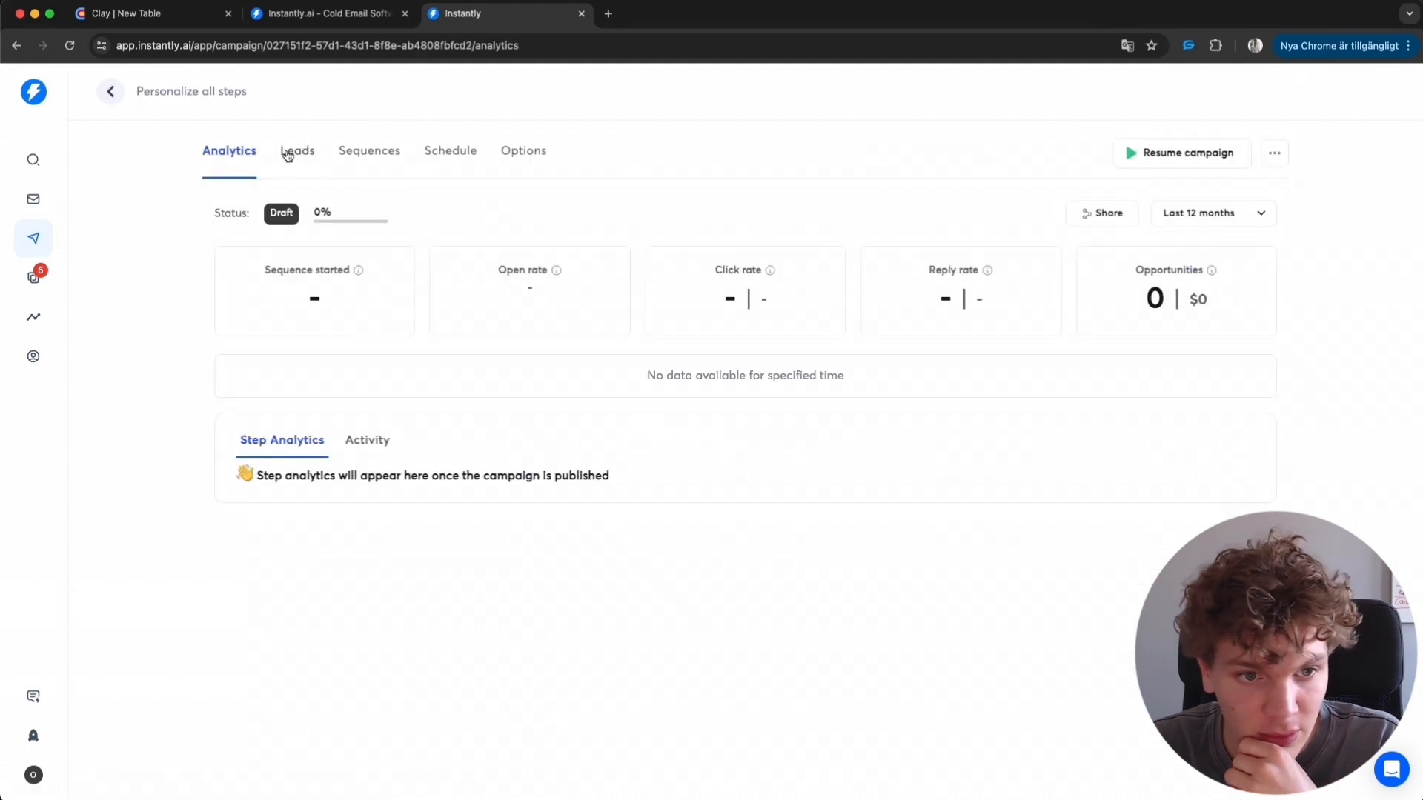
click(291, 151)
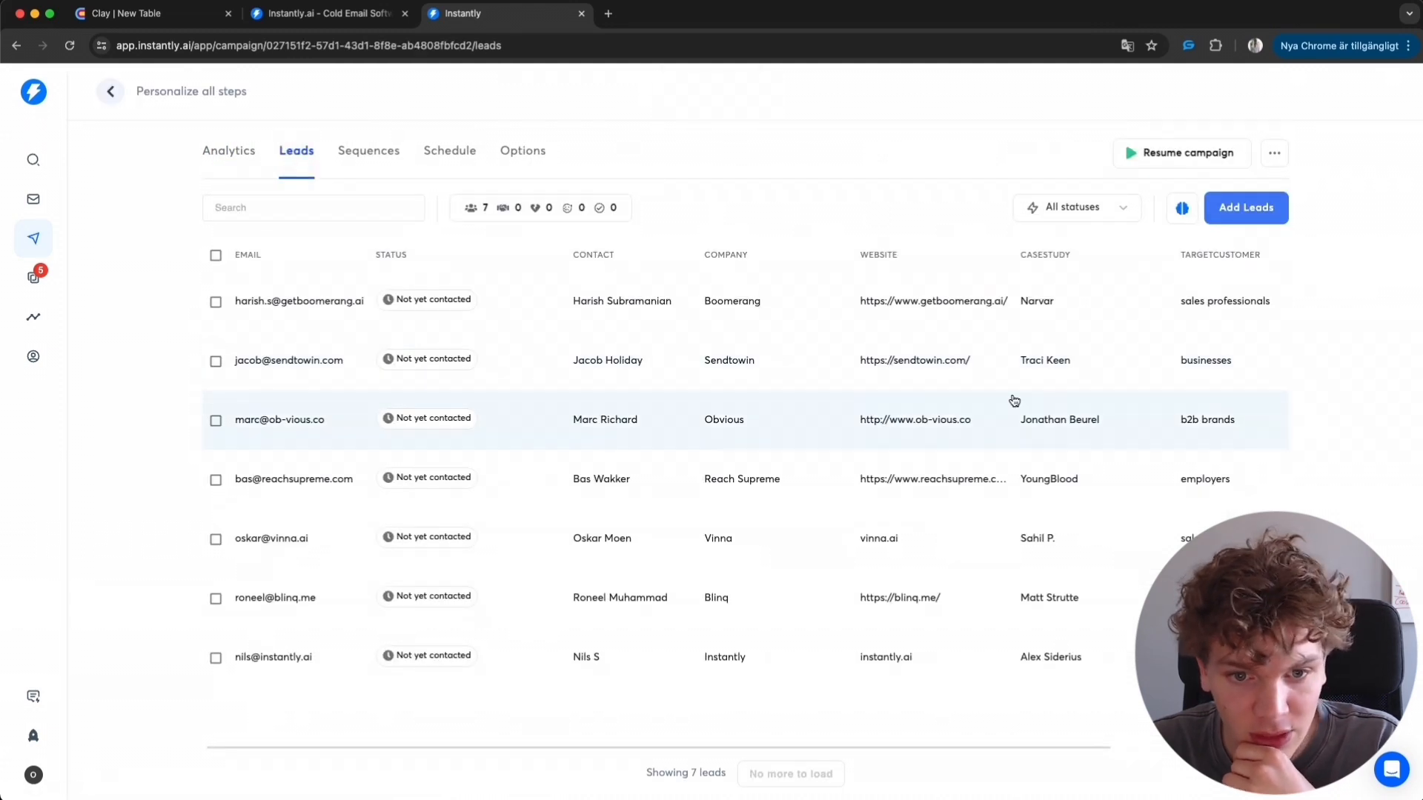
click(366, 162)
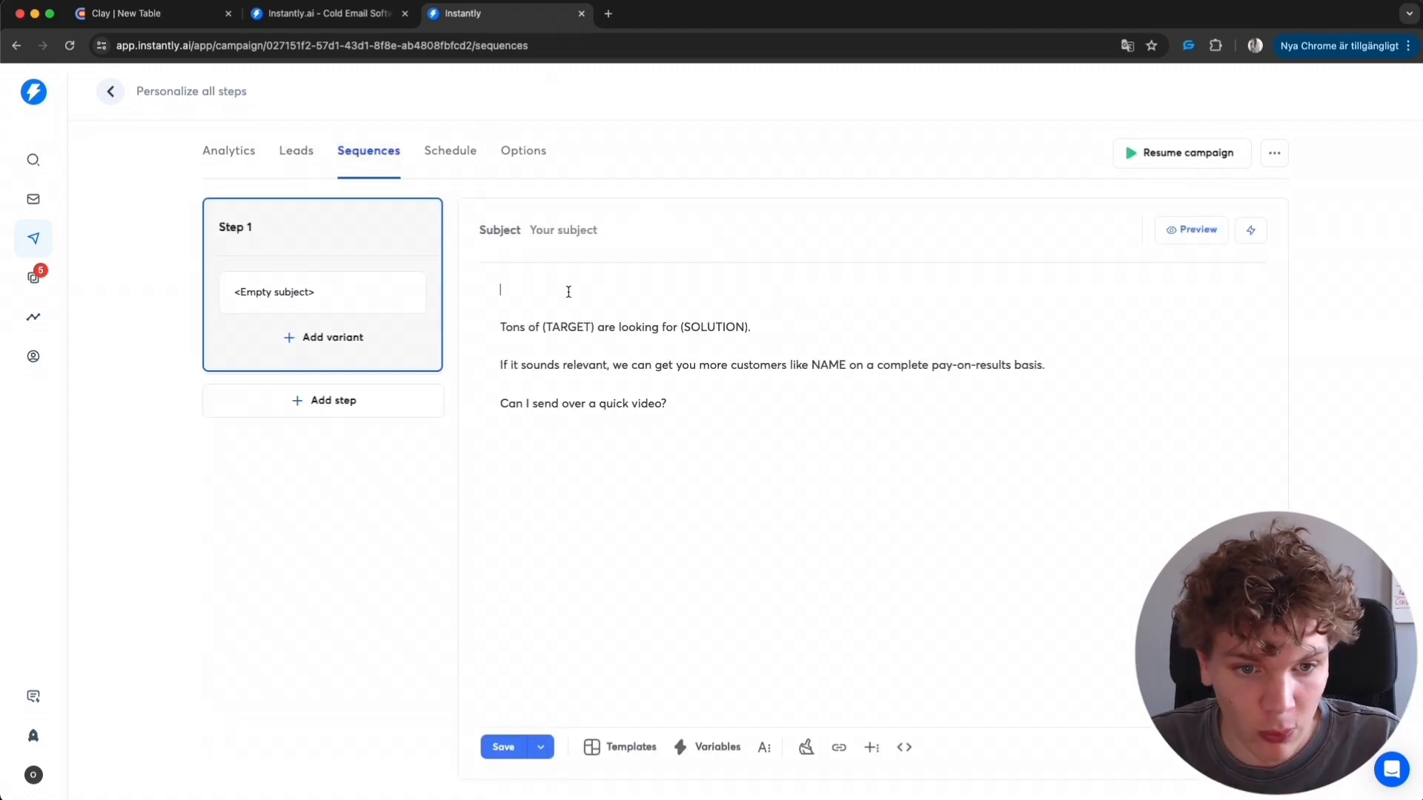
- Personalize the email body with {{firstName}}, {{TargetCustomer}}, {{ProductDescription}} and {{casestudy}} variables and rewrite the closing 60-second video question
text({{)
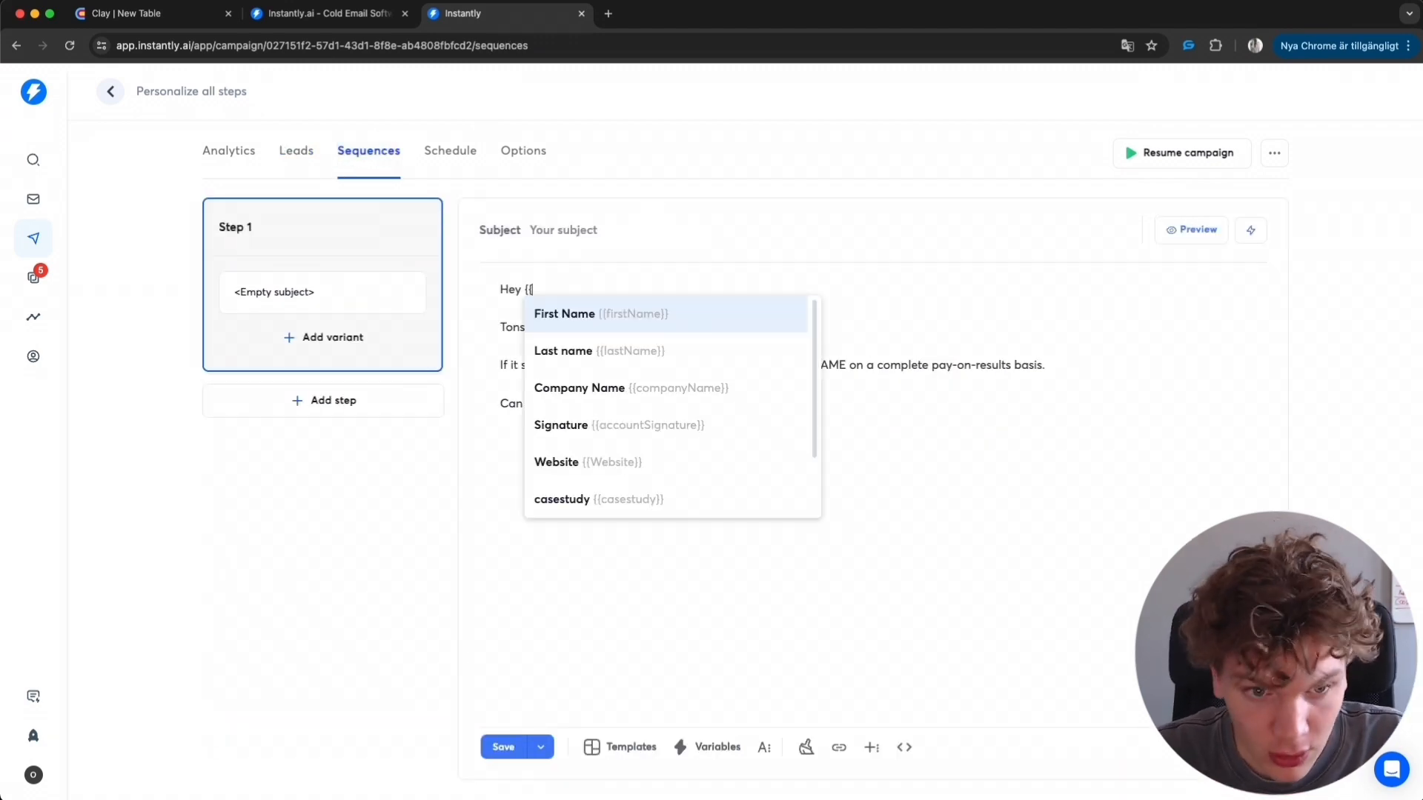
key(Return)
text(,)
drag(594, 328, 543, 326)
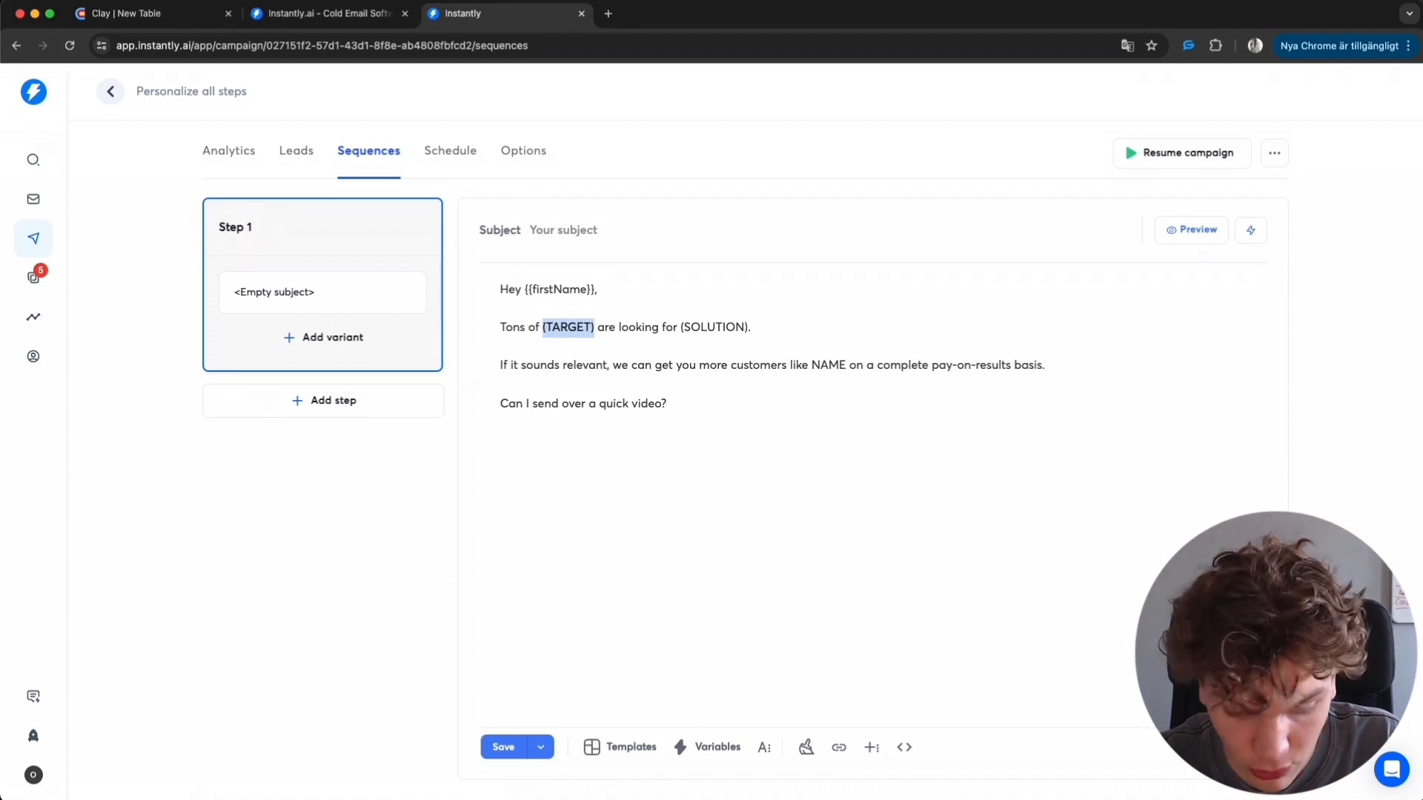
text({{TargetCustomer)
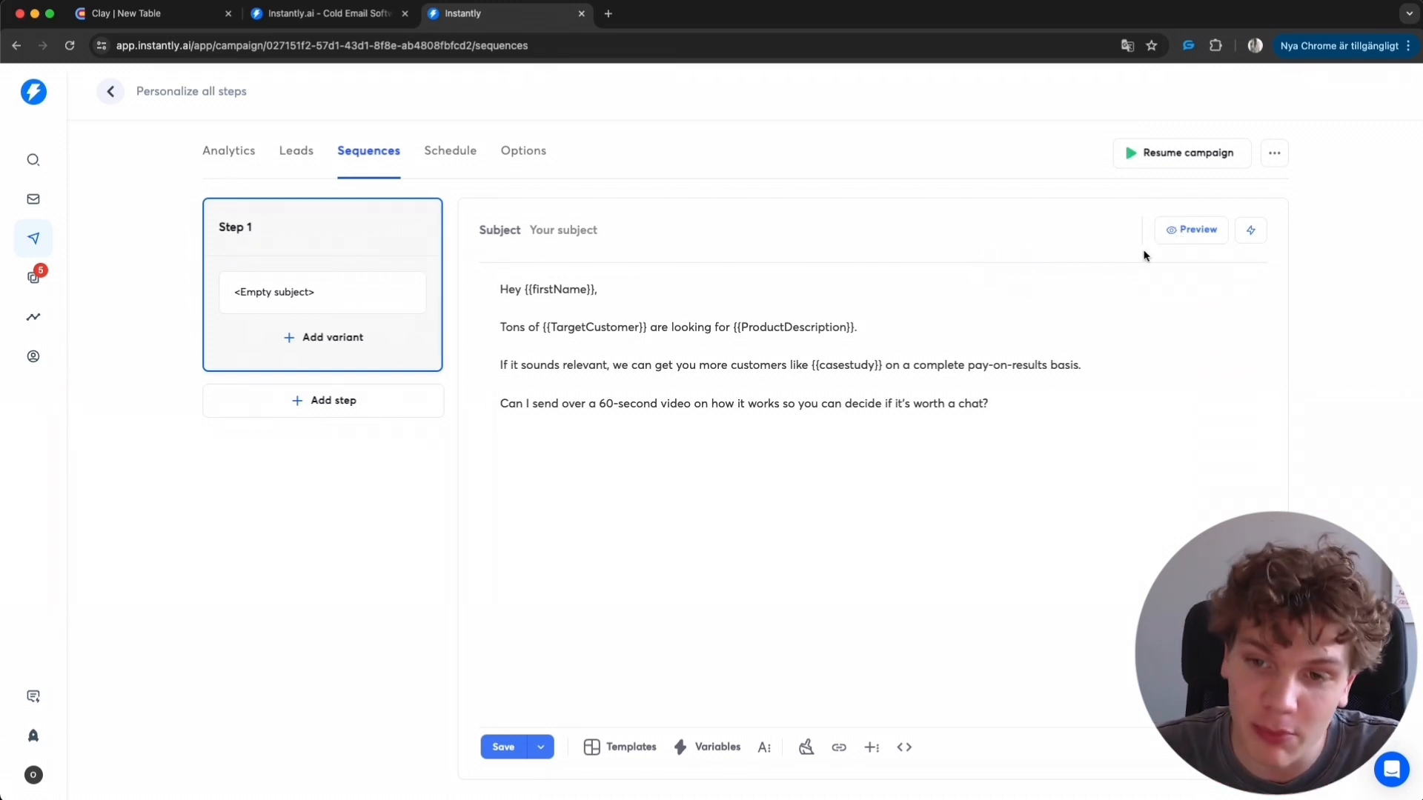
- Preview the personalized email with the first lead's variable values
click(1180, 242)
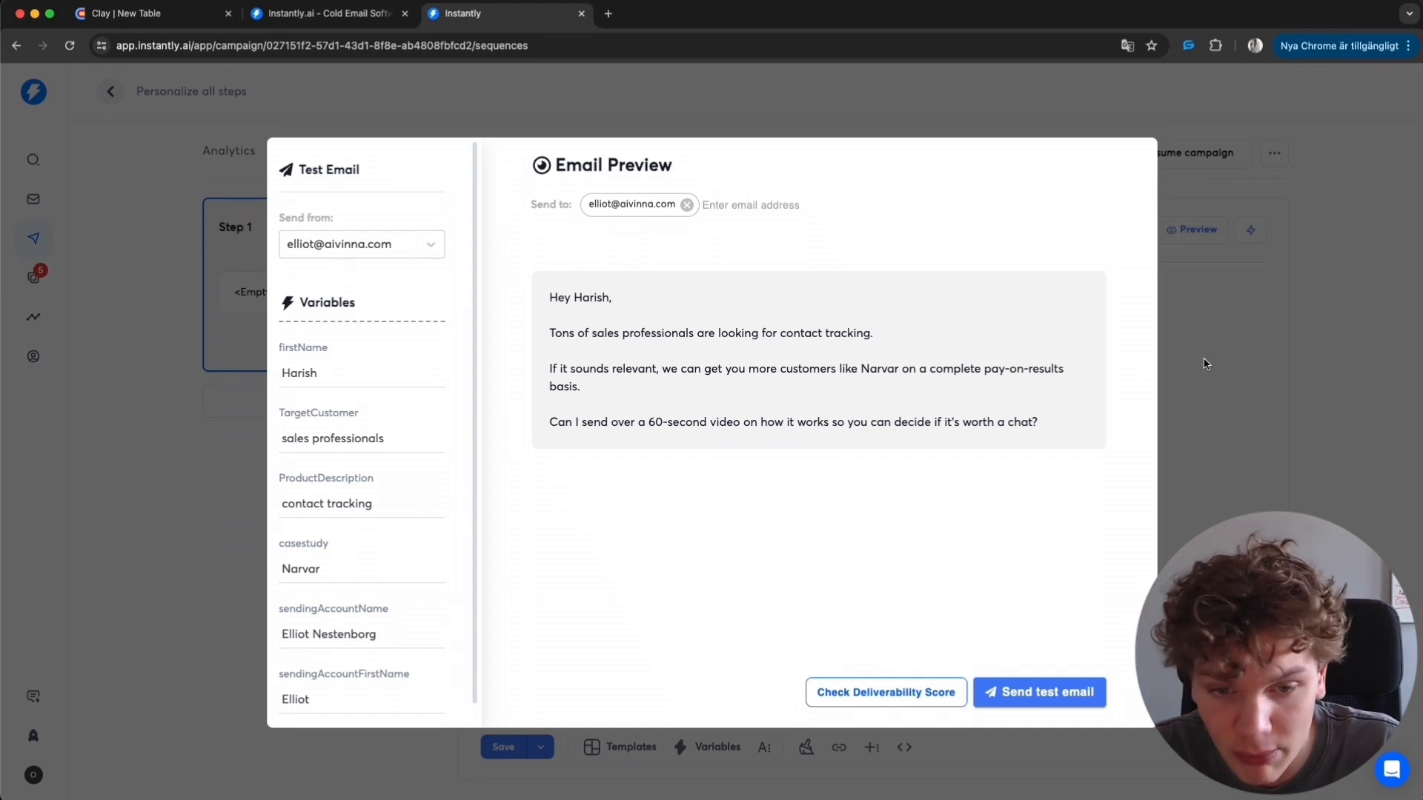
click(1236, 374)
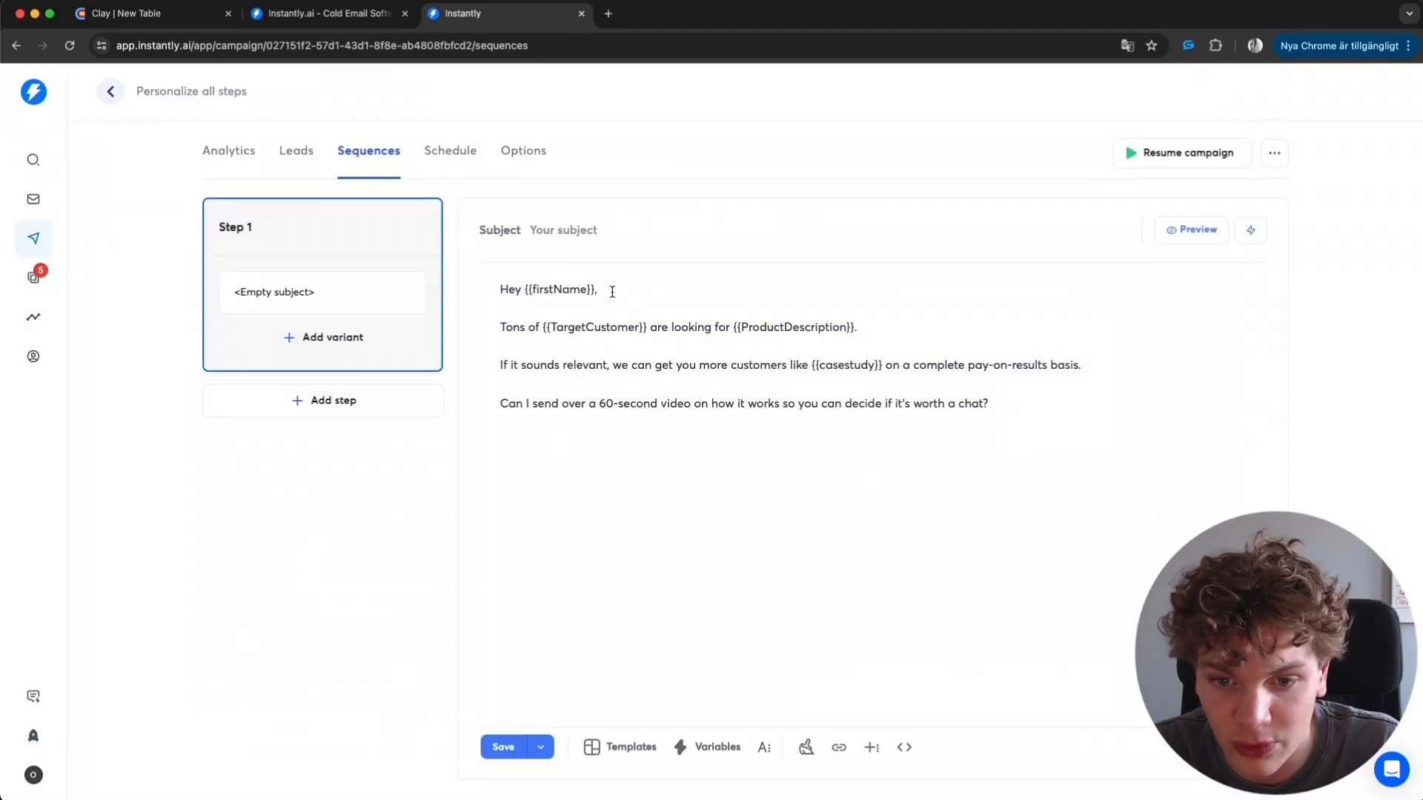
- Delete the Boomerang lead from the campaign's lead list
click(290, 151)
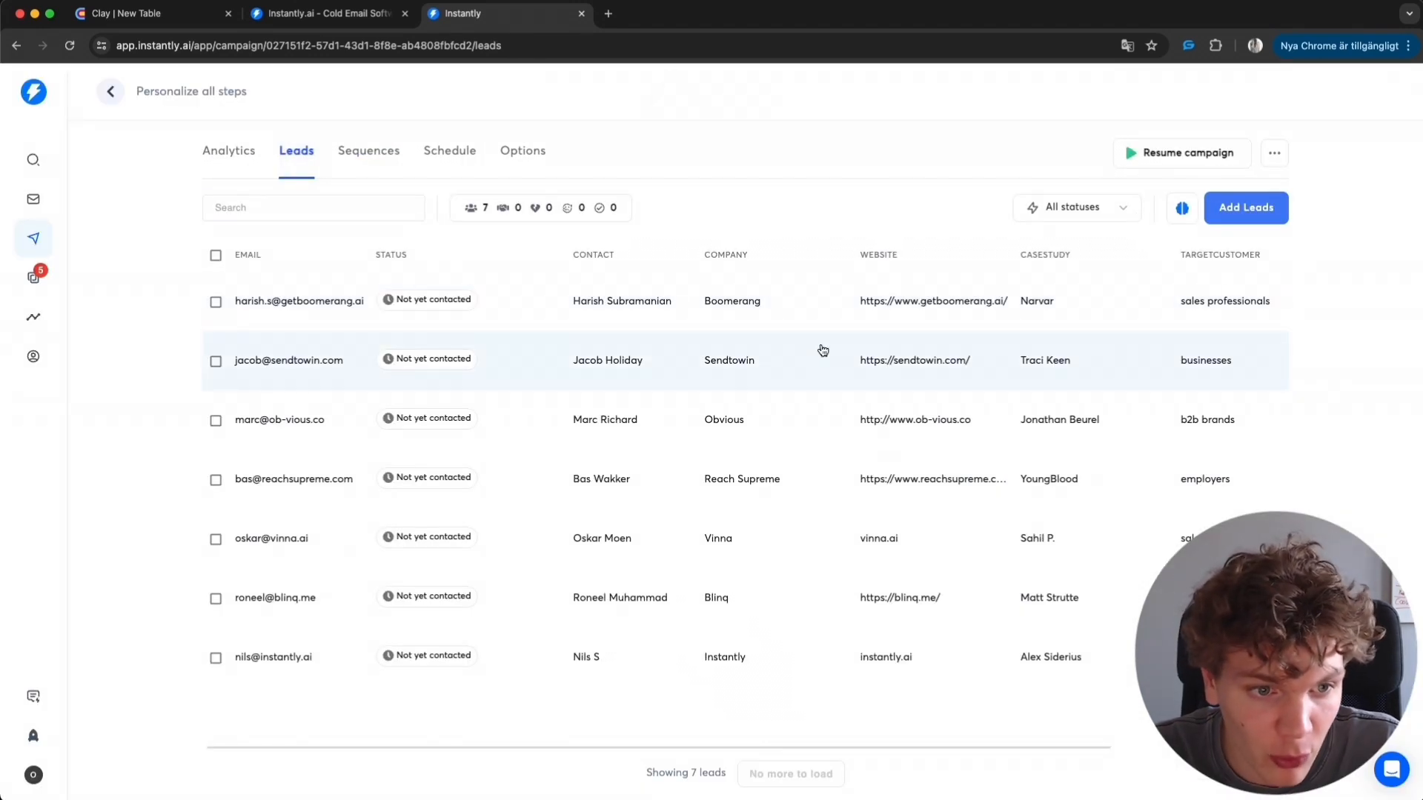
click(218, 300)
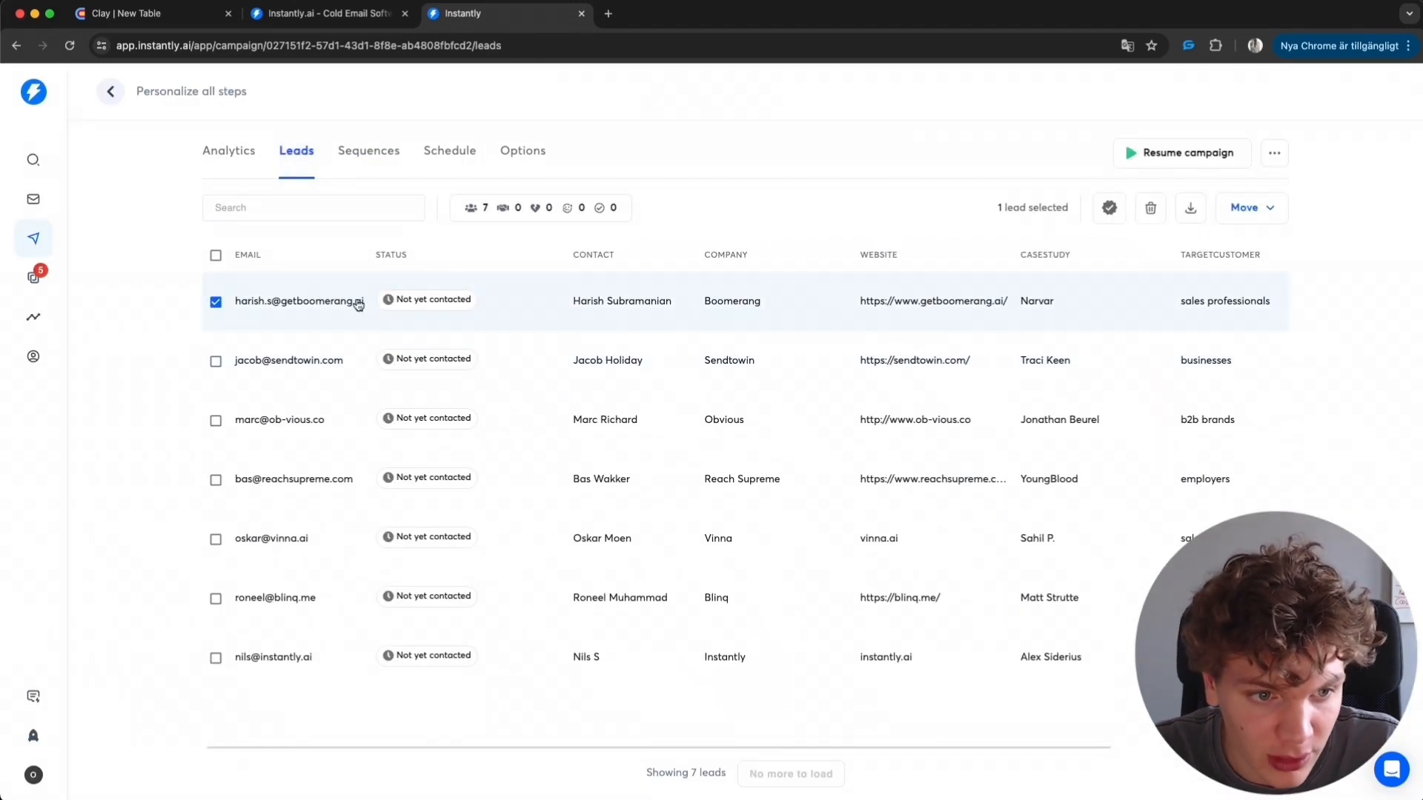
click(1151, 211)
click(674, 478)
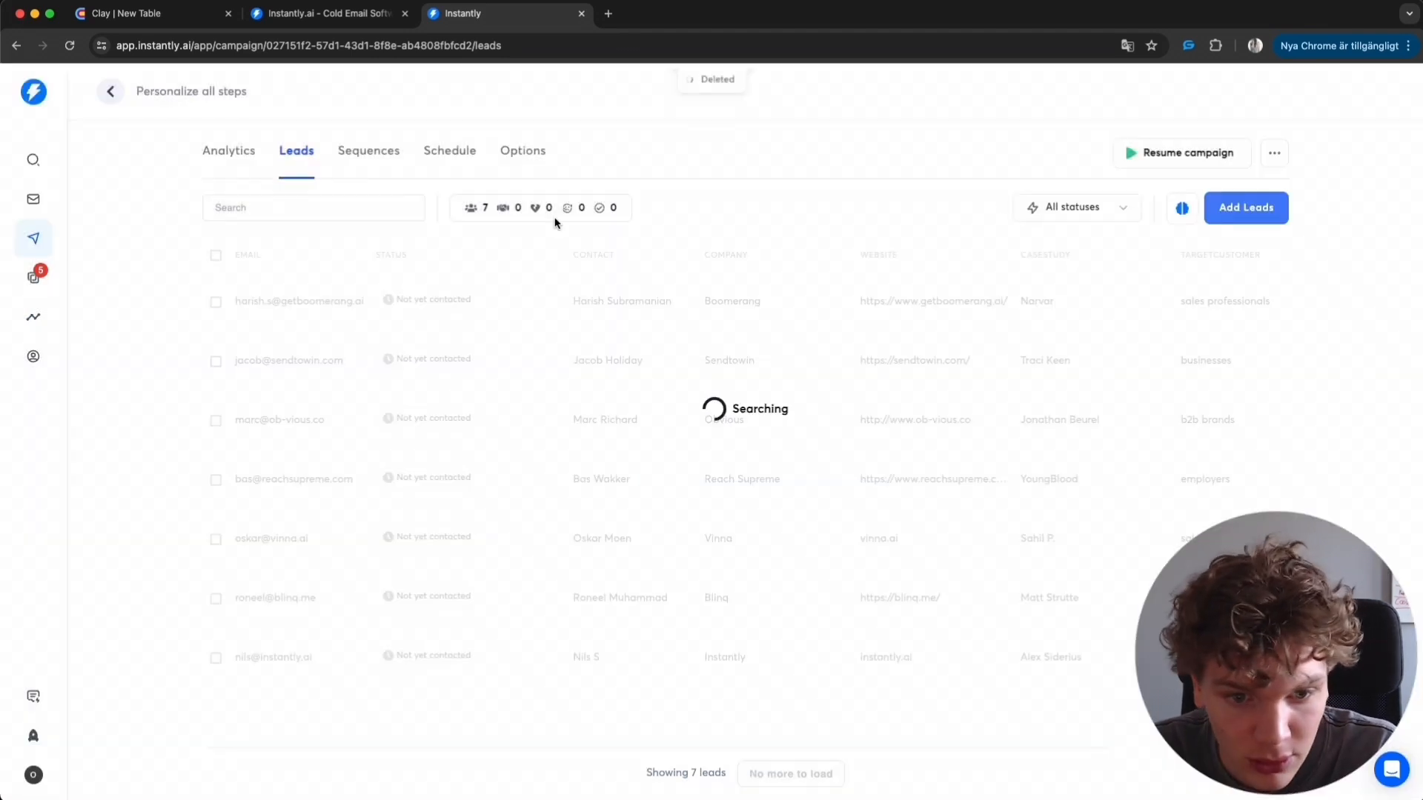
- Preview the email again with the next lead's variable values
click(368, 151)
click(1209, 232)
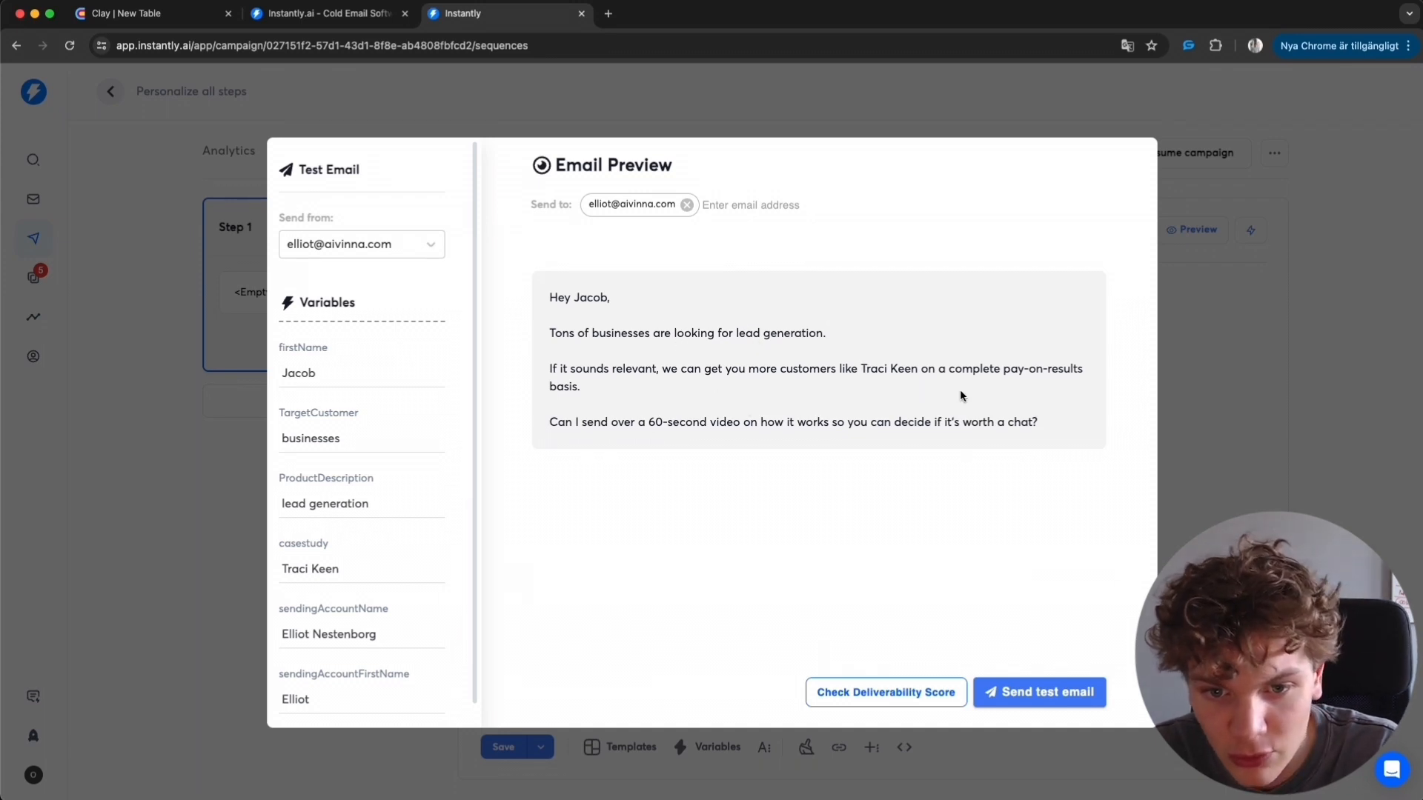
click(1257, 348)
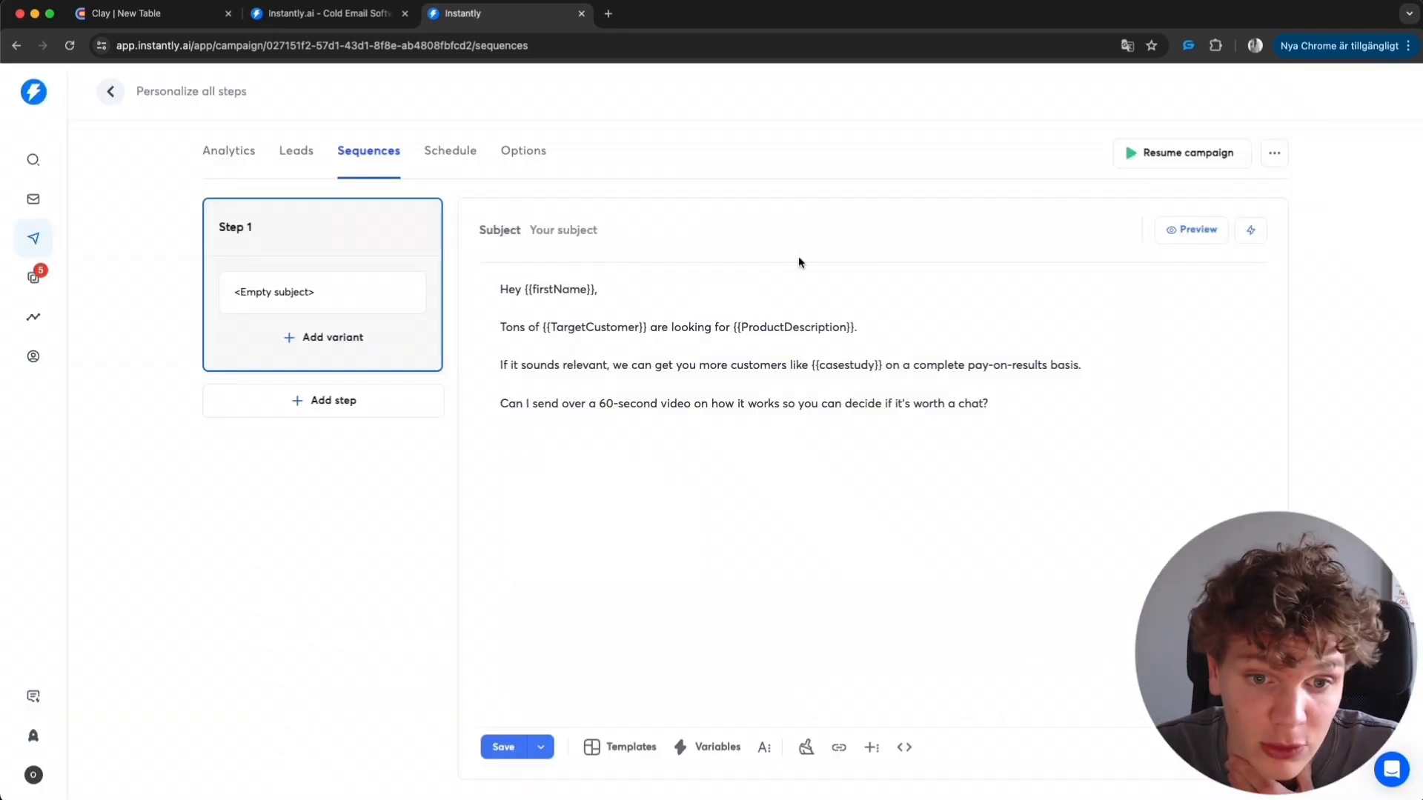
- Save the sequence and add a follow-up Step 2 sent 1 day after Step 1
click(503, 746)
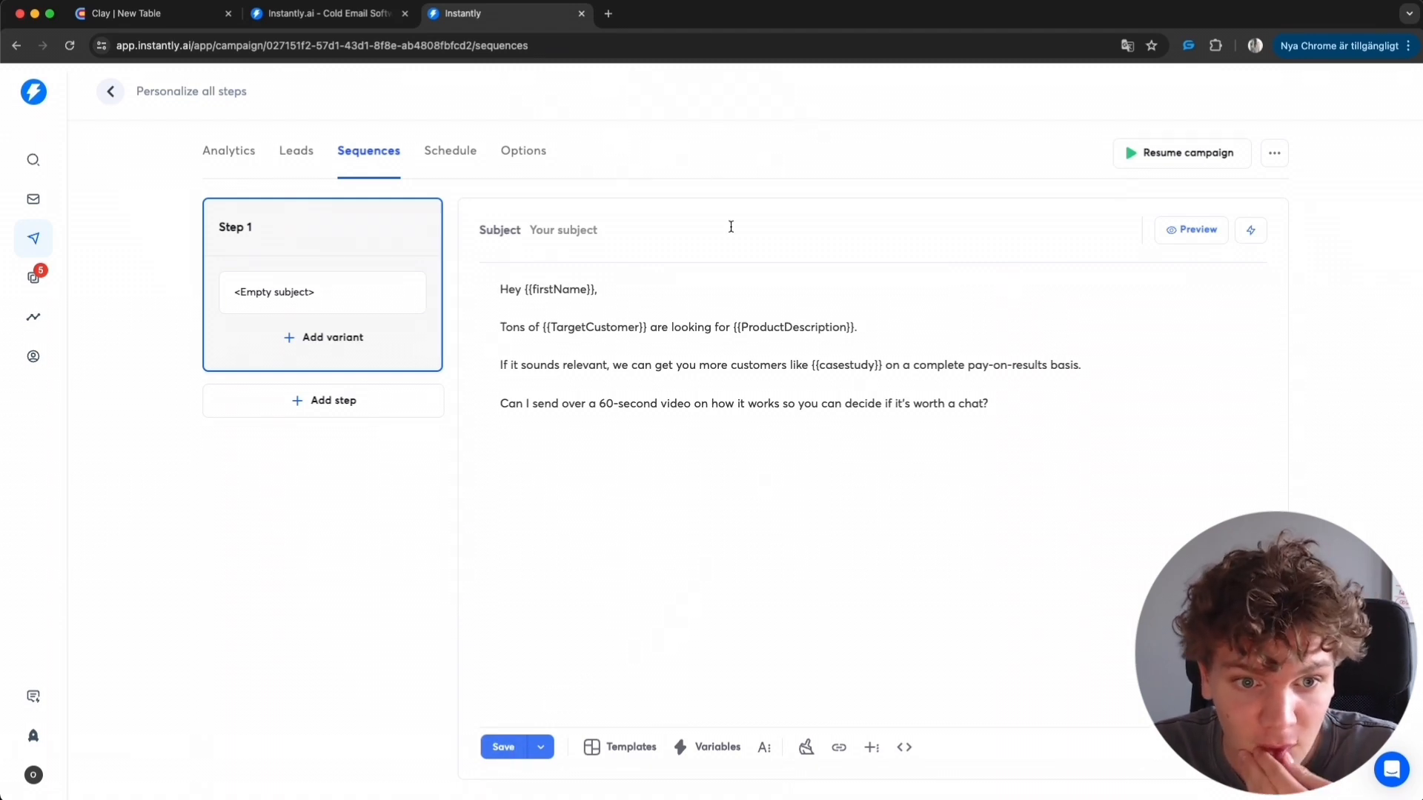
click(381, 412)
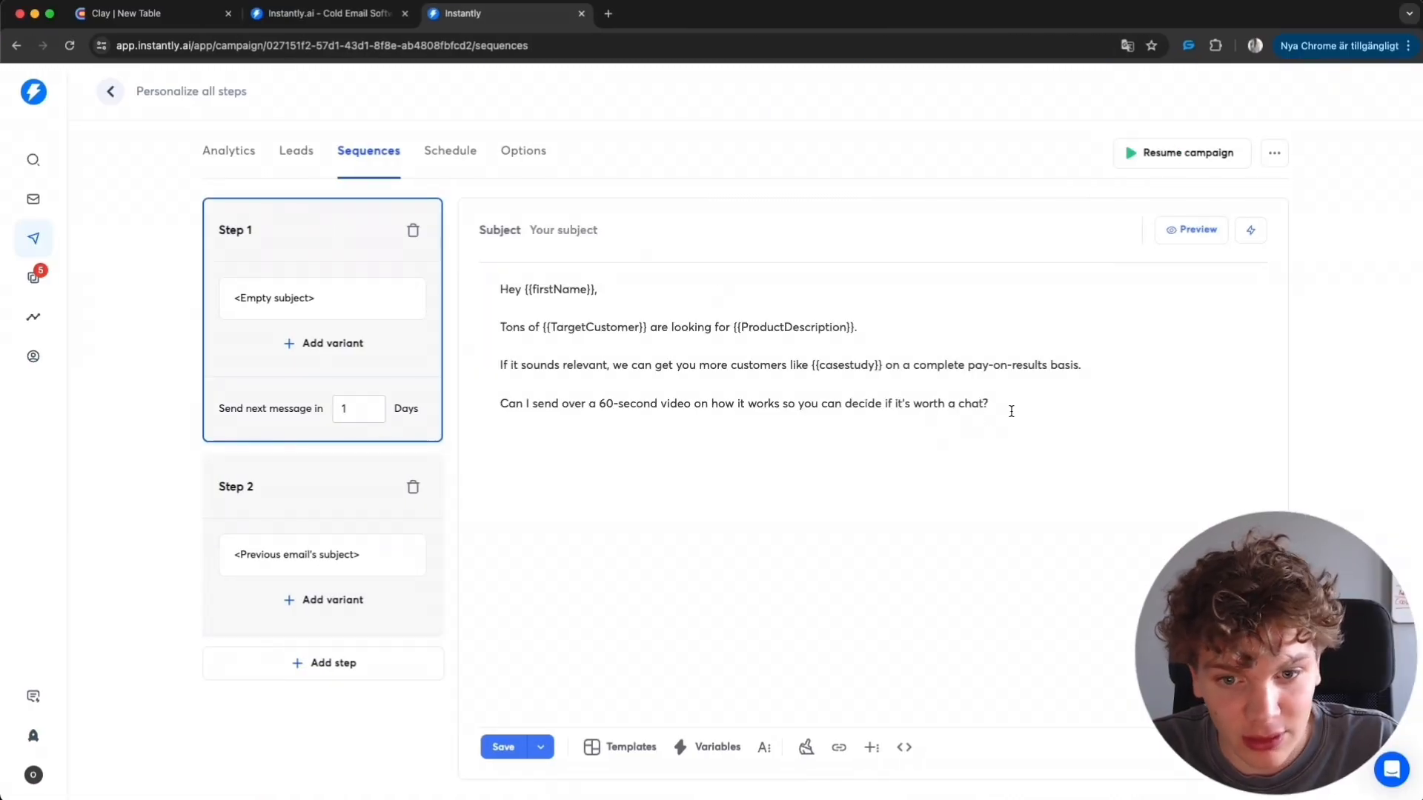
drag(1010, 406, 482, 291)
click(1115, 427)
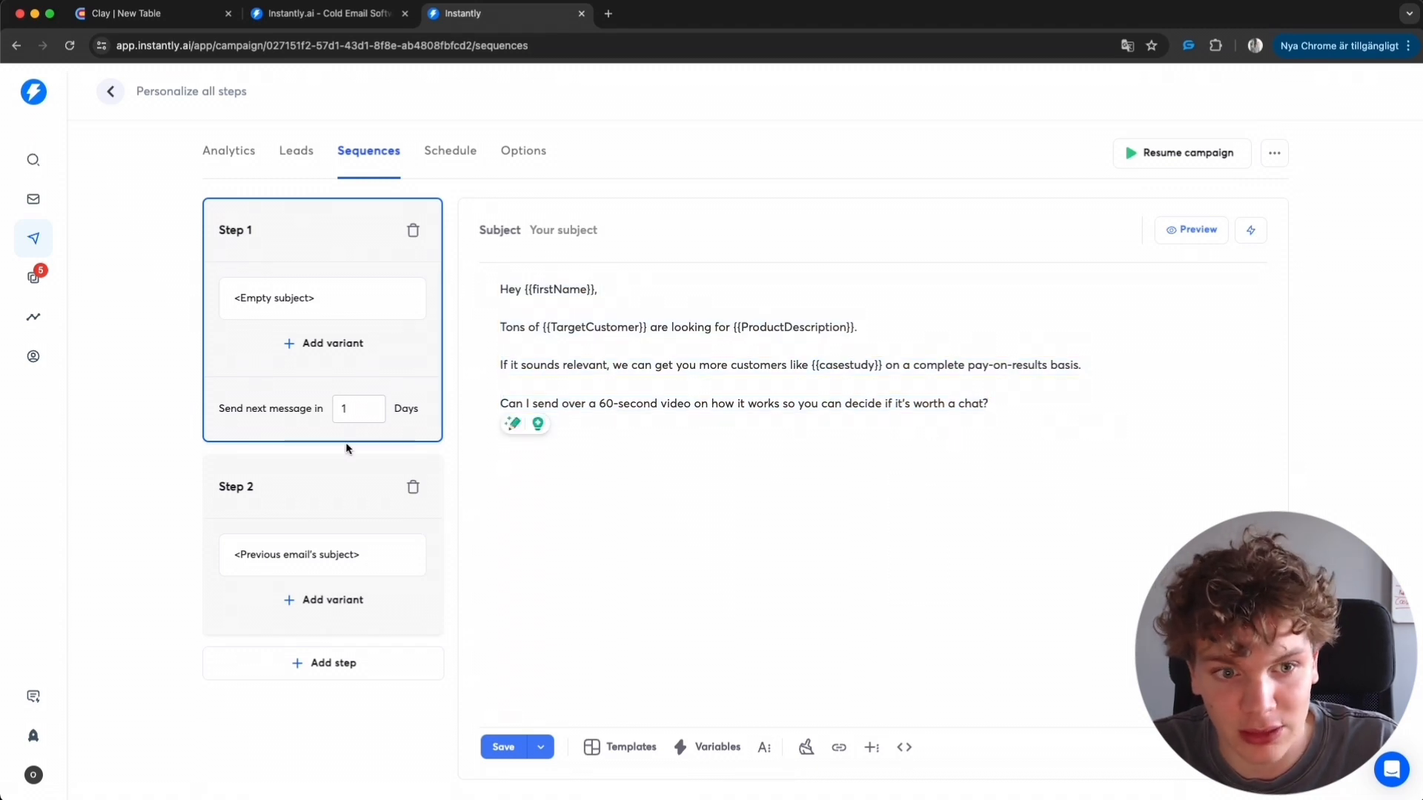
click(321, 459)
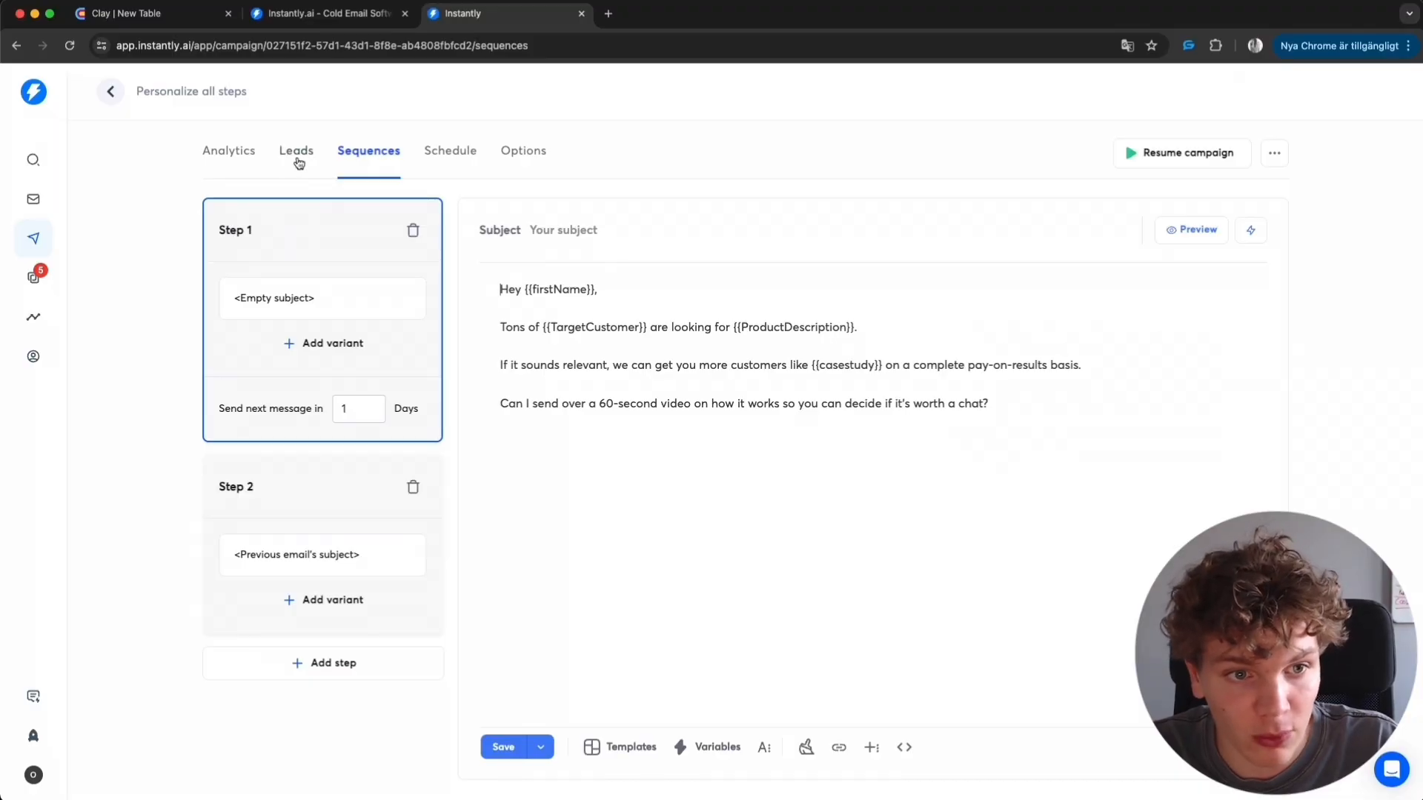
- Select all six campaign leads and download them as a CSV file
click(297, 159)
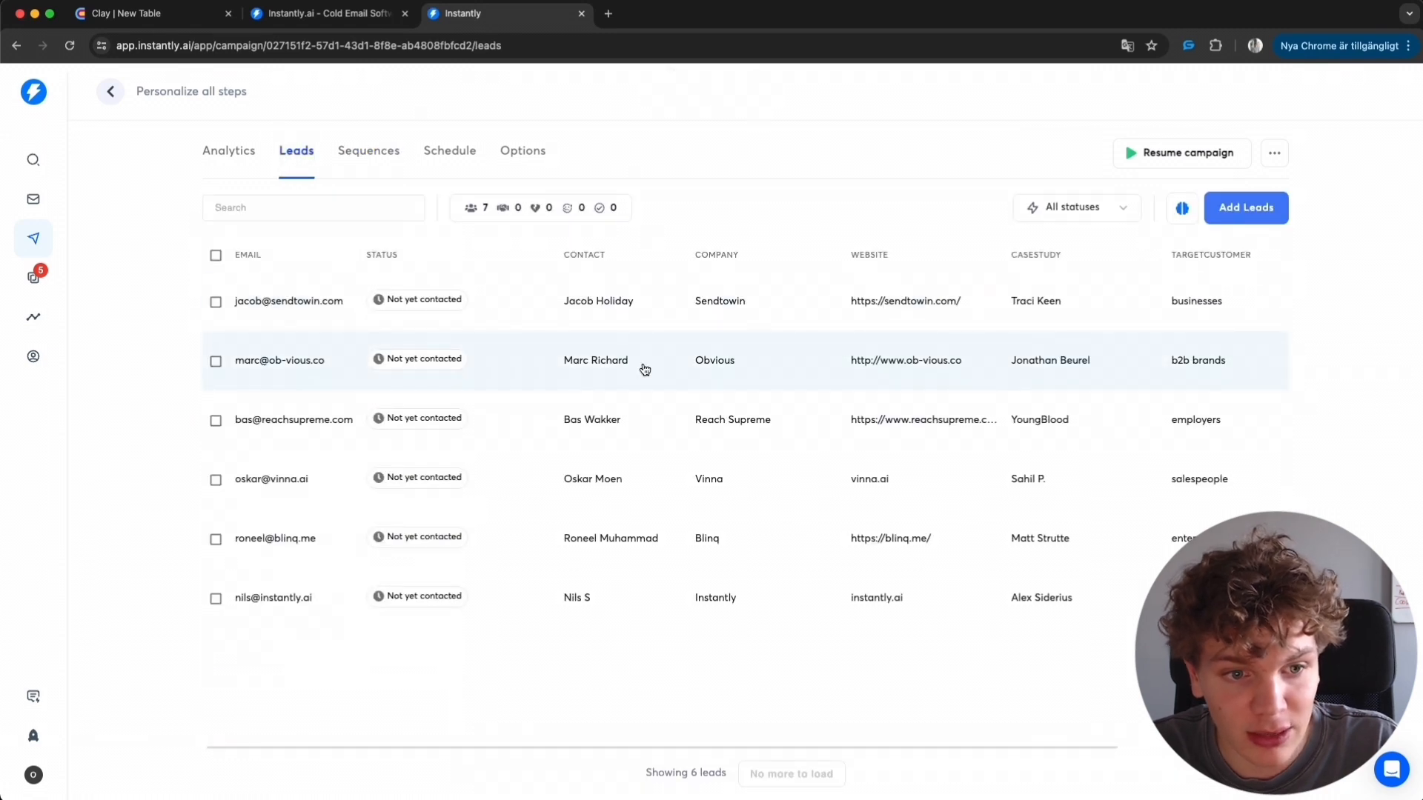
click(215, 254)
click(278, 295)
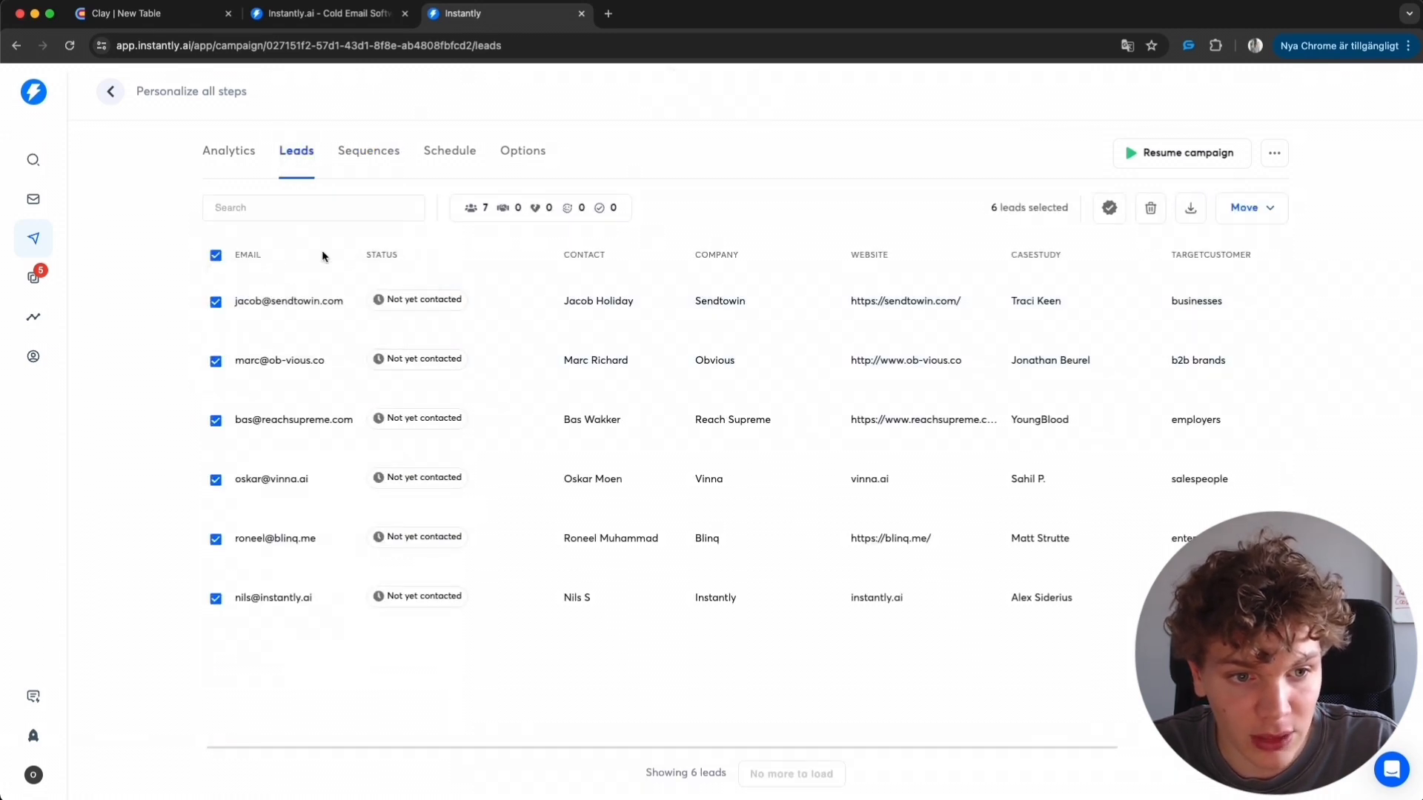
click(1191, 208)
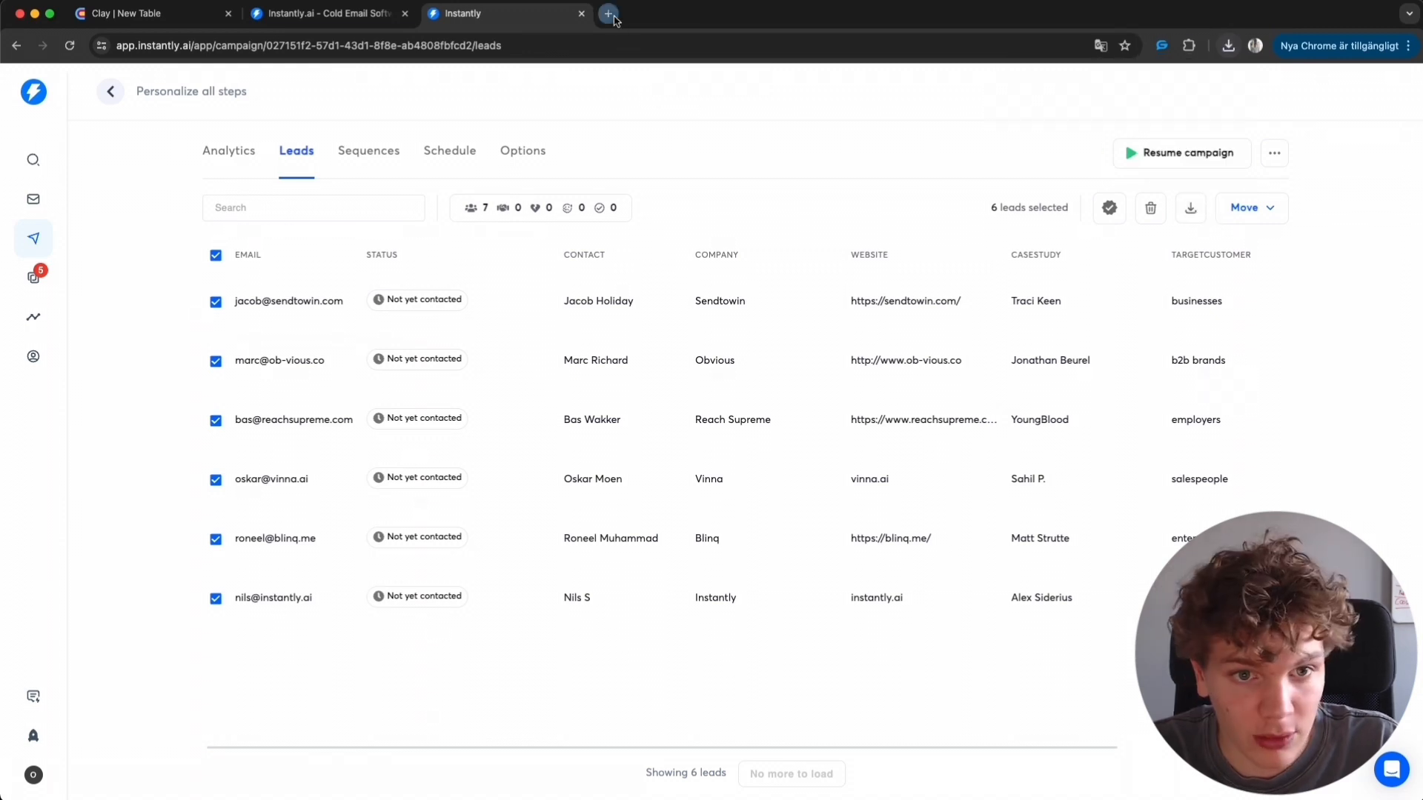
- Open app.vinna.ai in a new browser tab
click(608, 13)
text(app.vinna)
key(Return)
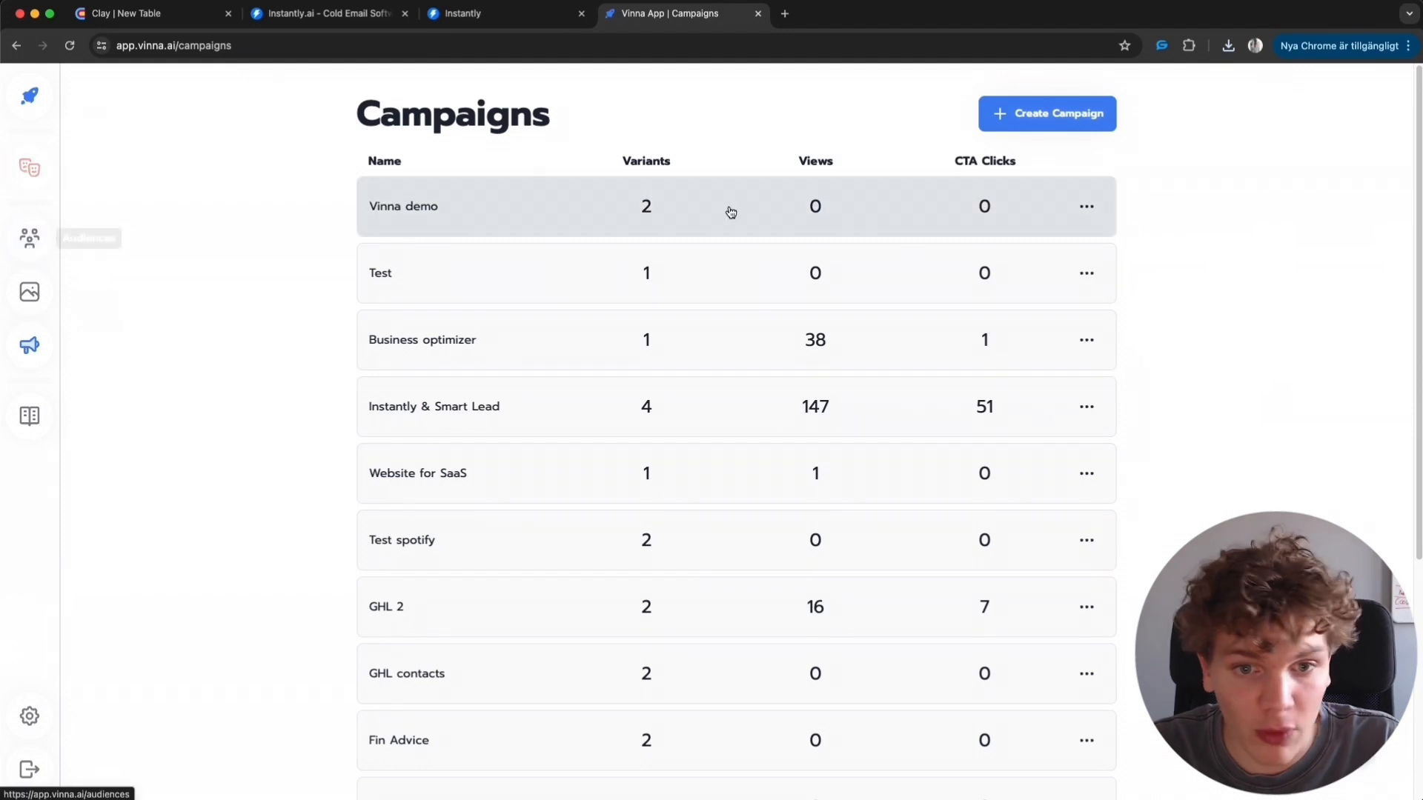
- Create a new audience named Example for youtube
click(41, 247)
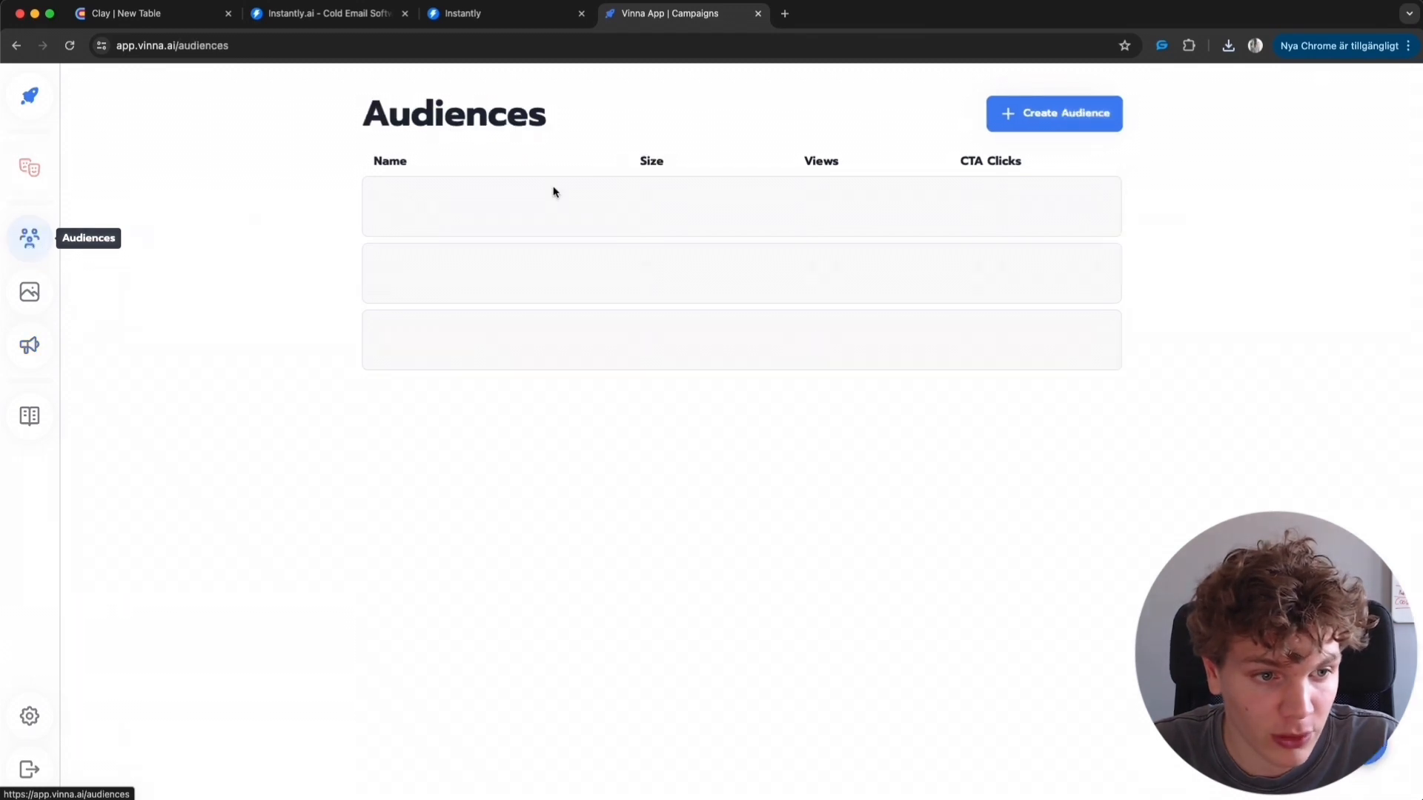
click(1100, 122)
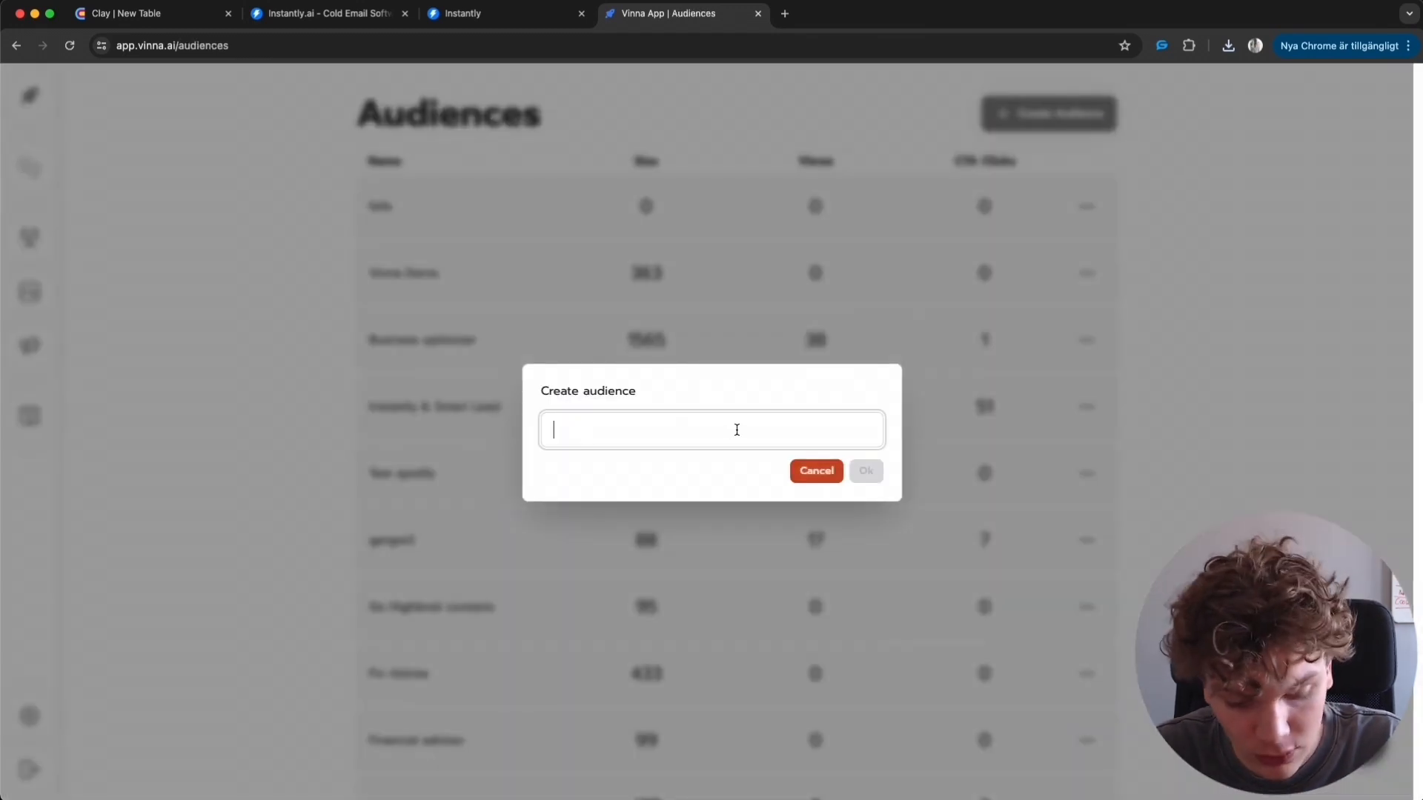
text(Example for youtube)
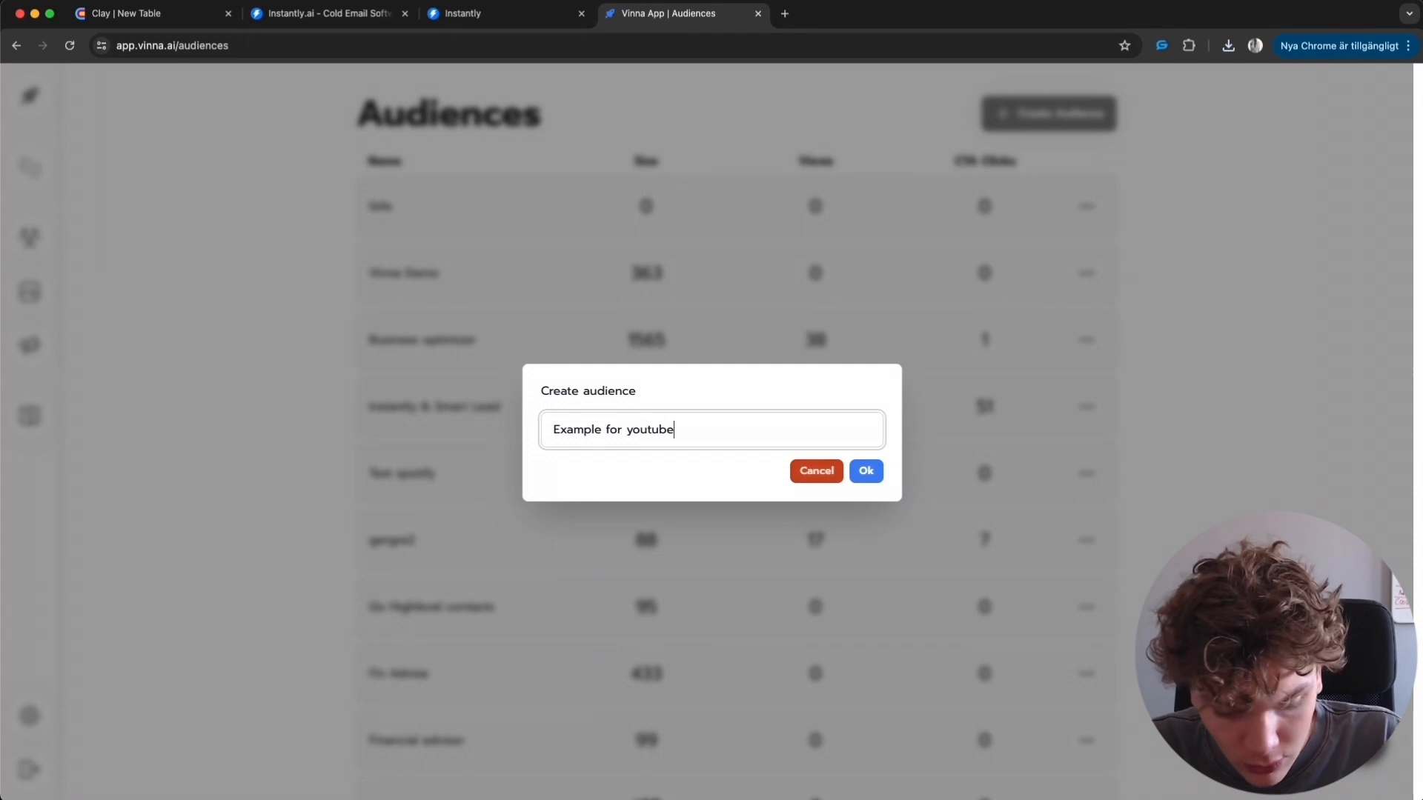
key(Return)
- Import instantly_leads (25).csv into the audience and confirm the lead import
click(831, 219)
click(597, 217)
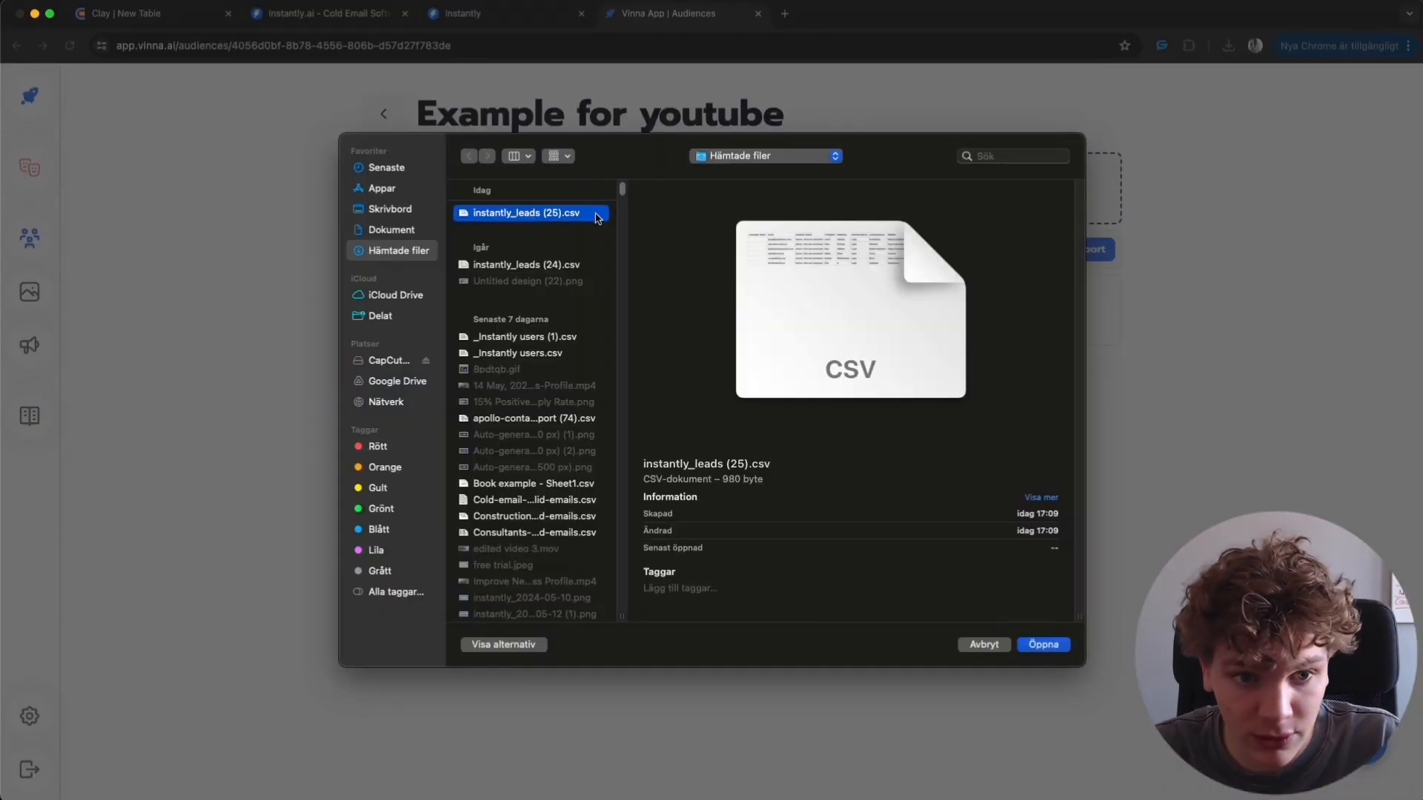
click(1043, 644)
scroll(460, 281, down, 3)
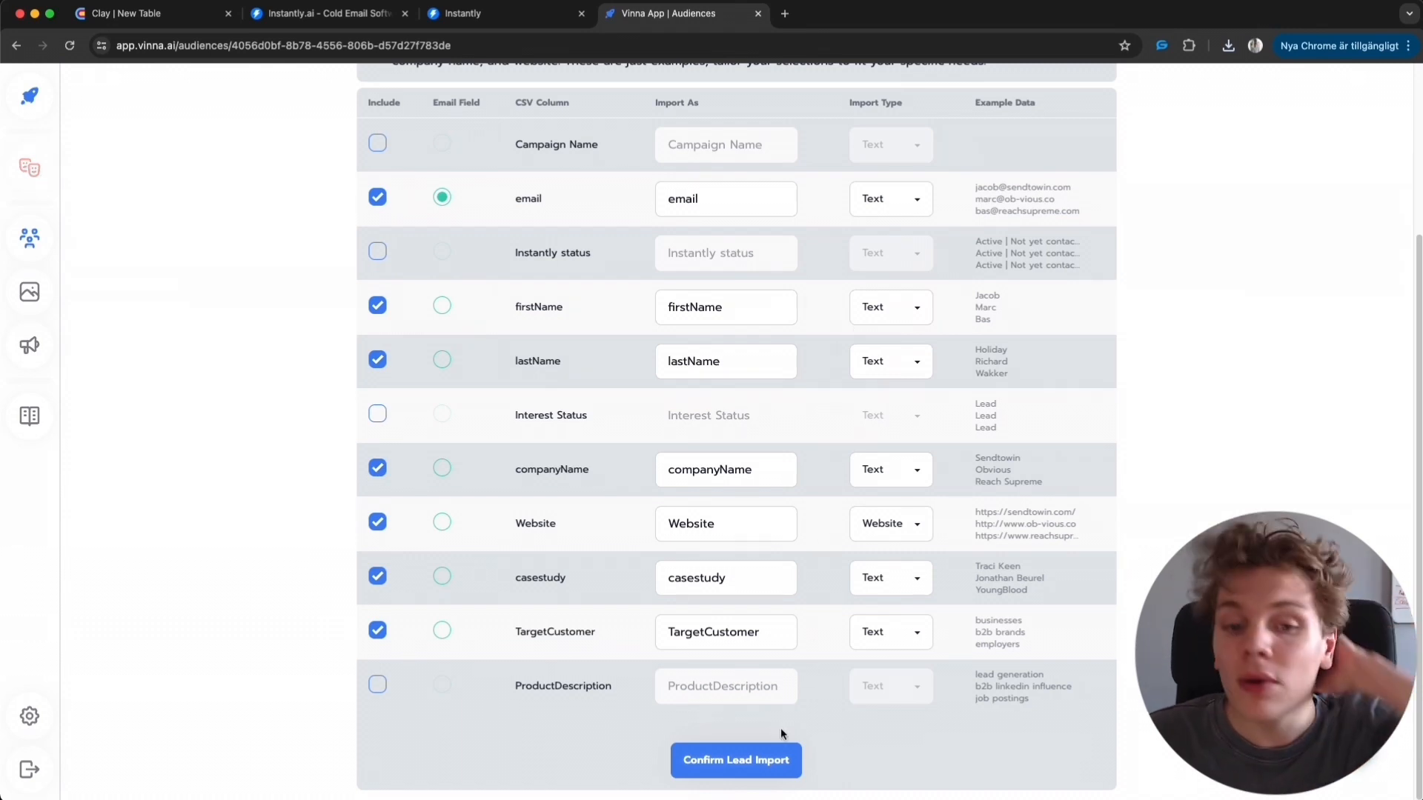
click(743, 759)
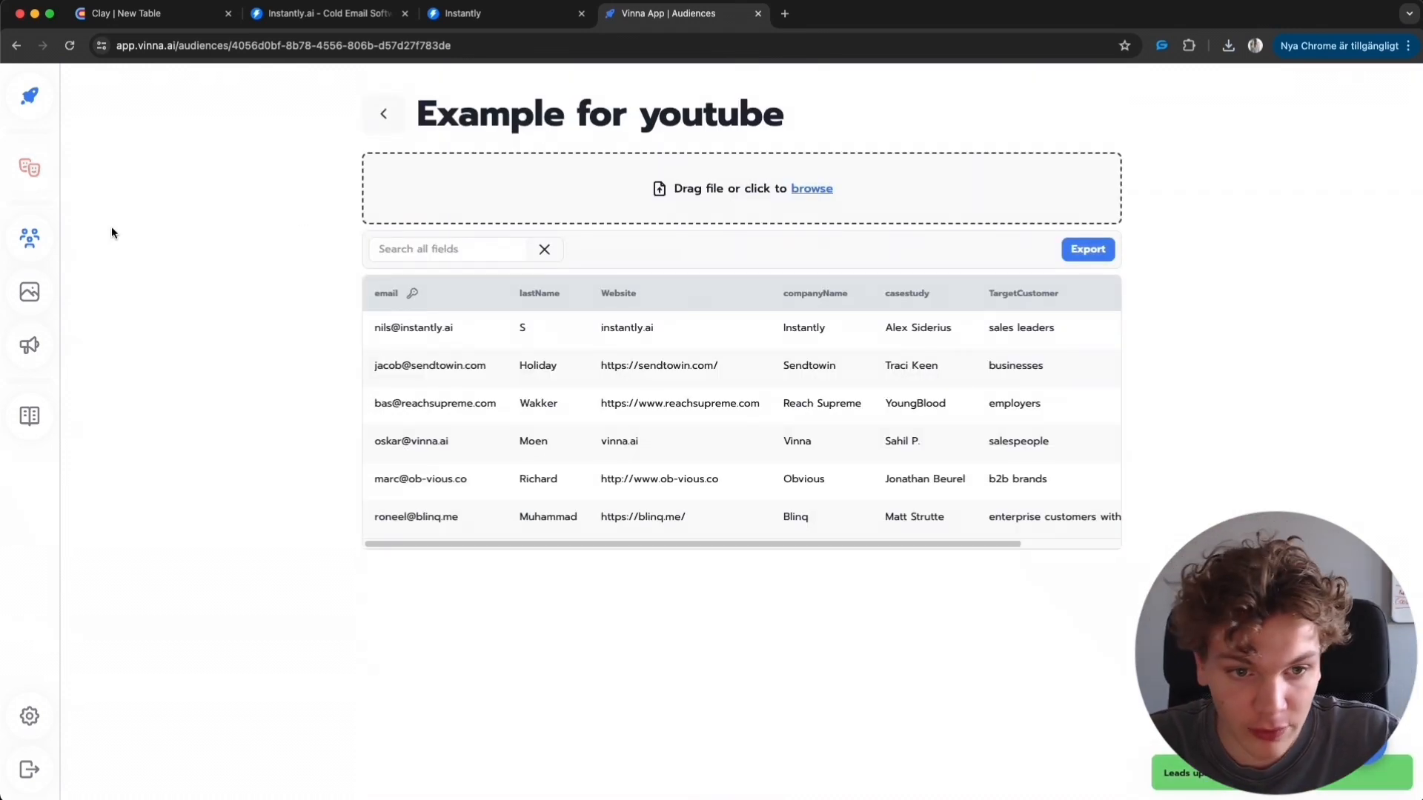
- Browse the media library and preview the Video intro.mp4 and Vinna pitch.mp4 videos
click(30, 292)
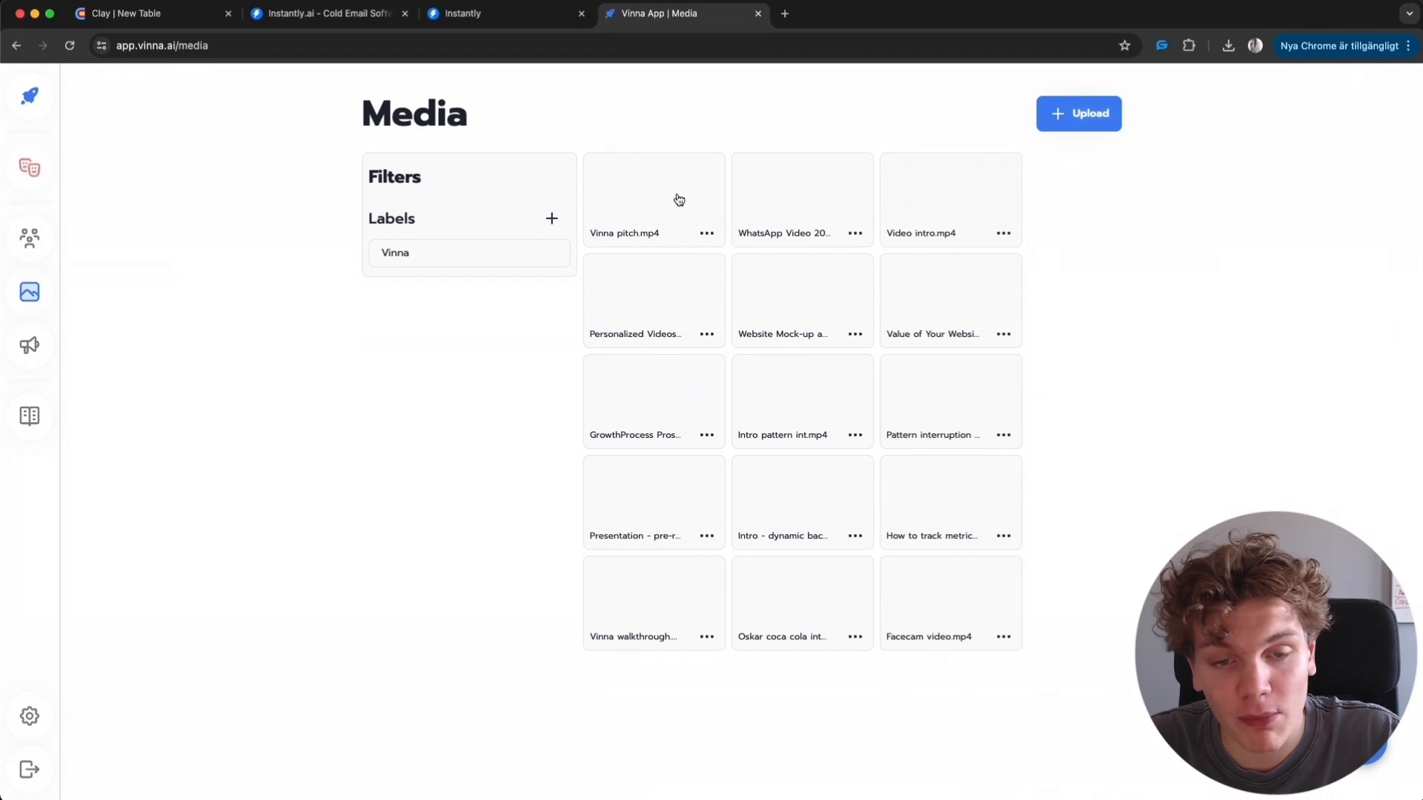
click(940, 198)
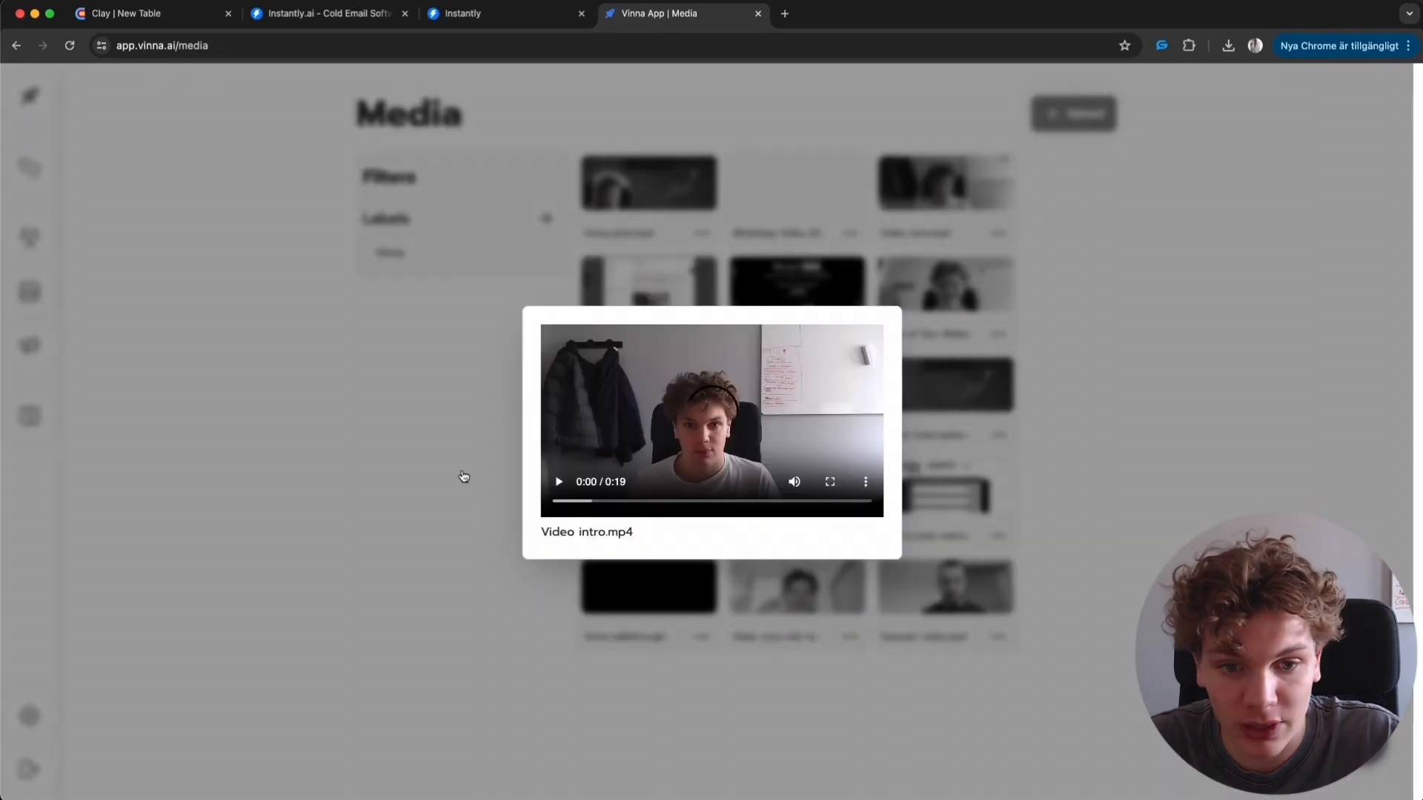
click(464, 477)
click(649, 183)
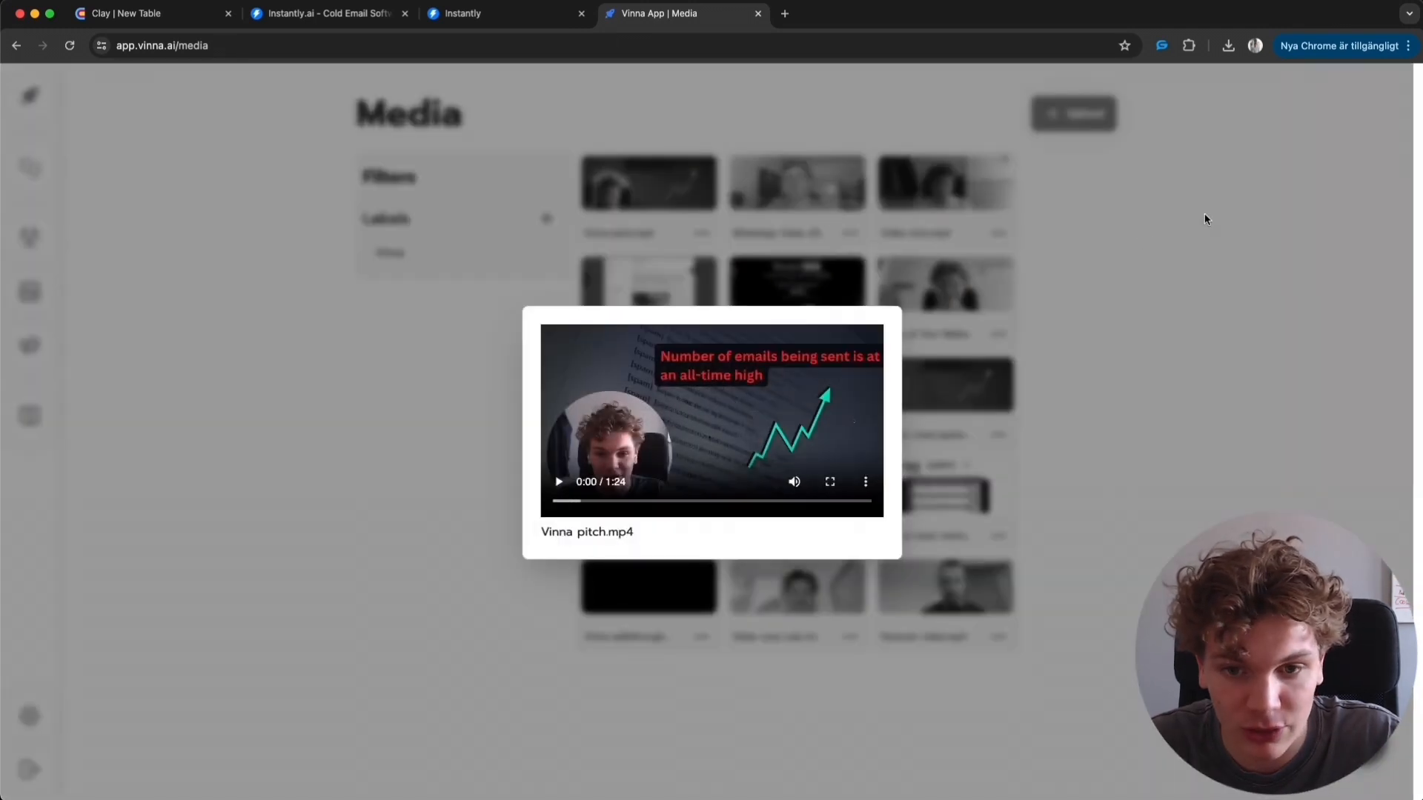
click(1205, 218)
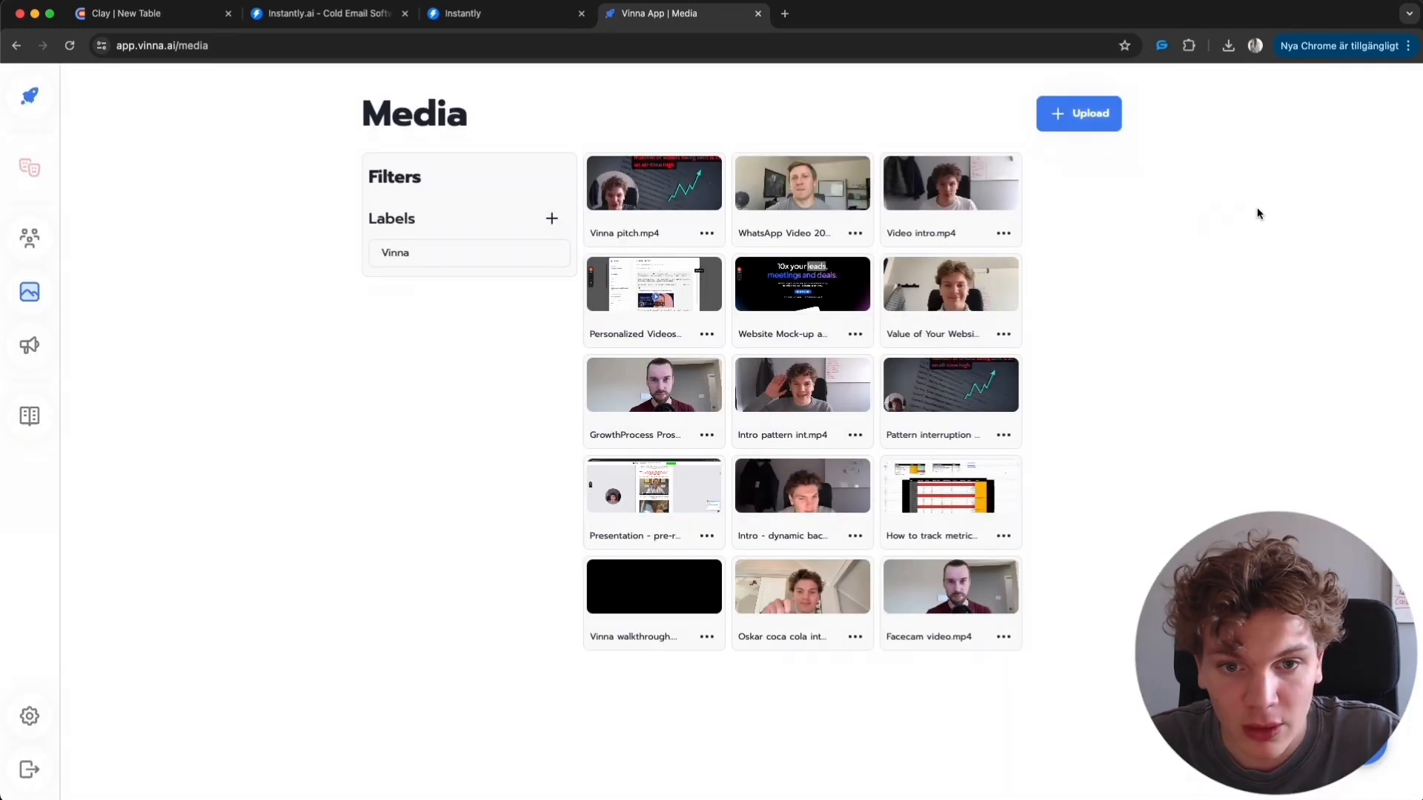
click(972, 201)
click(1169, 265)
click(674, 187)
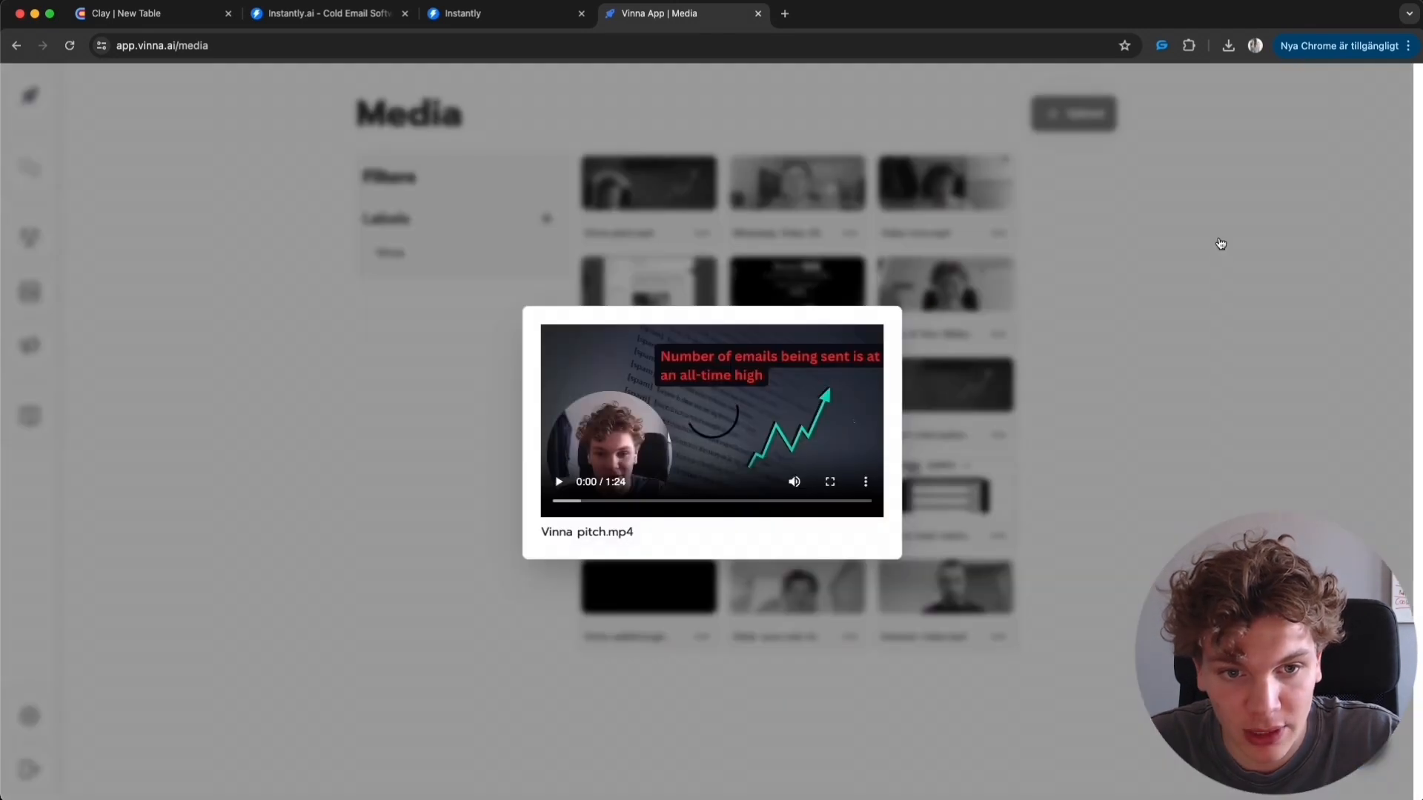
click(1220, 244)
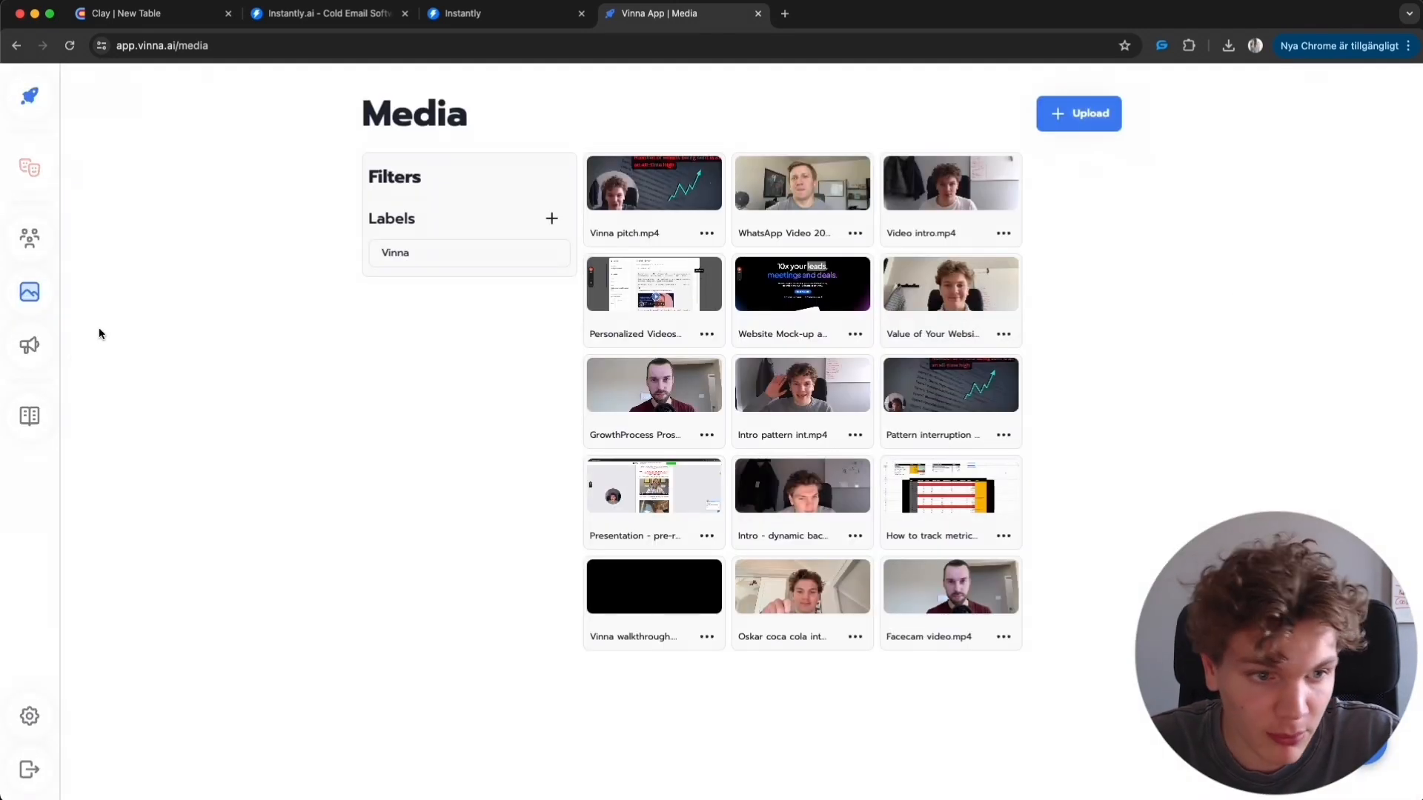
- Create a new campaign named Test youtube
click(30, 345)
click(1052, 114)
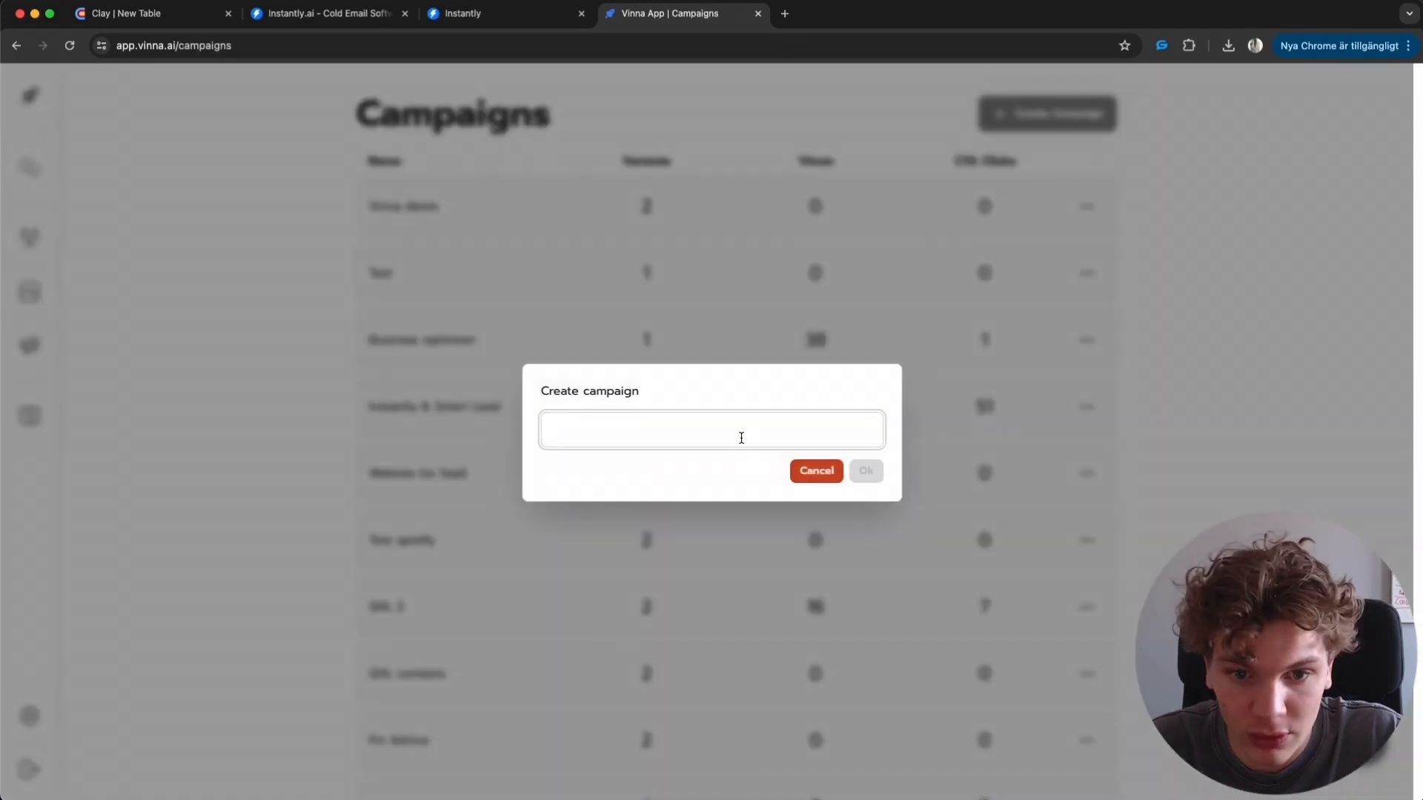
text(Test youtube)
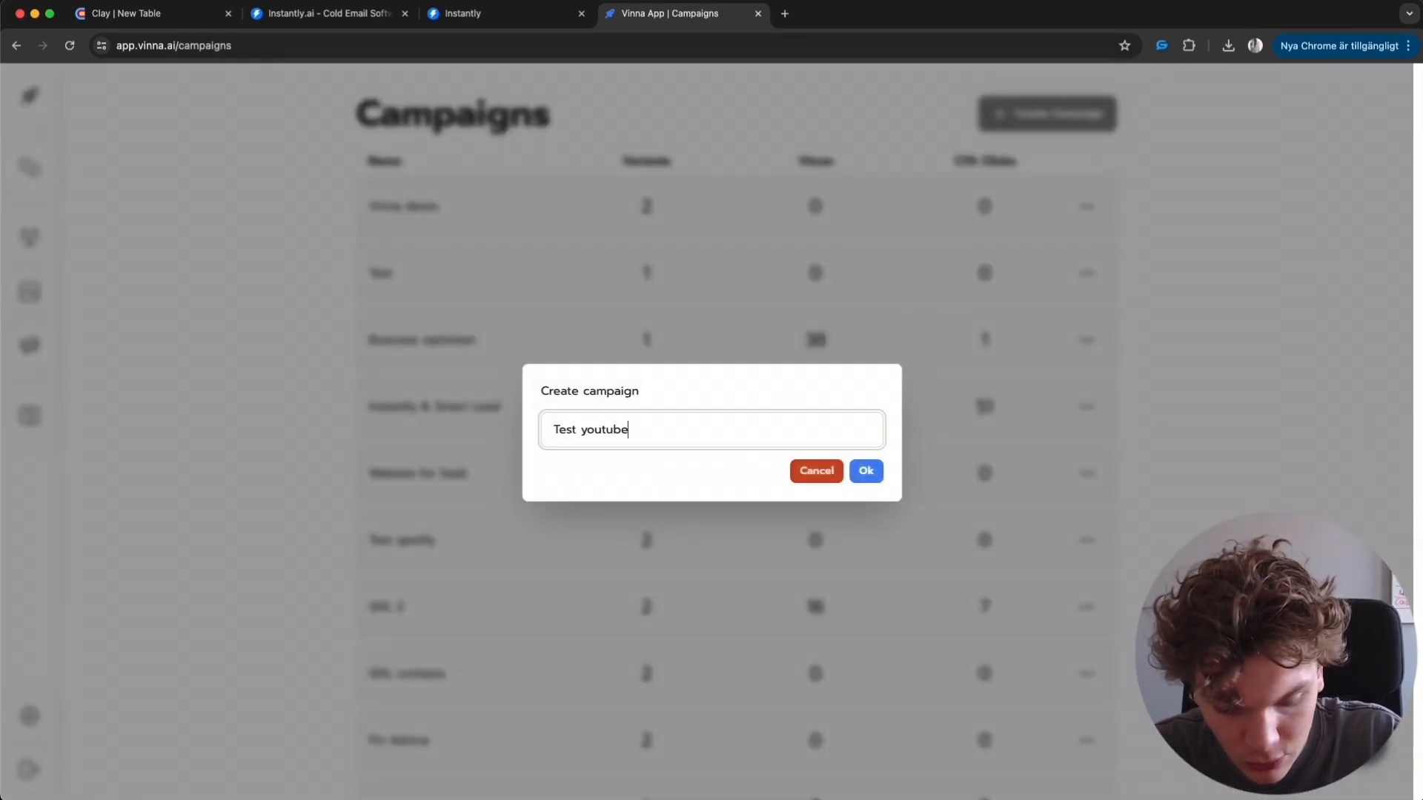
click(866, 470)
- Assign the existing Example for youtube audience as the campaign's leads
click(923, 162)
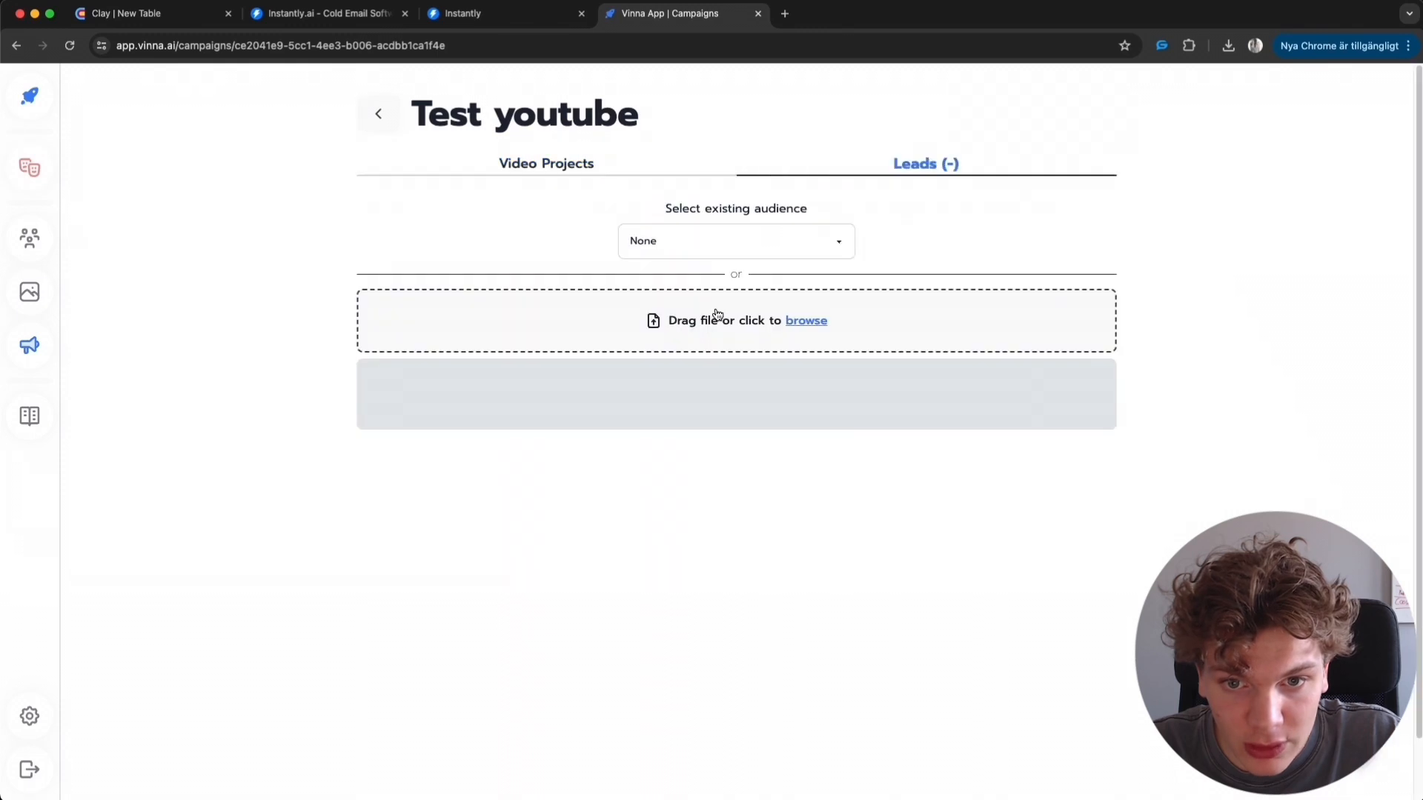
click(748, 241)
click(753, 259)
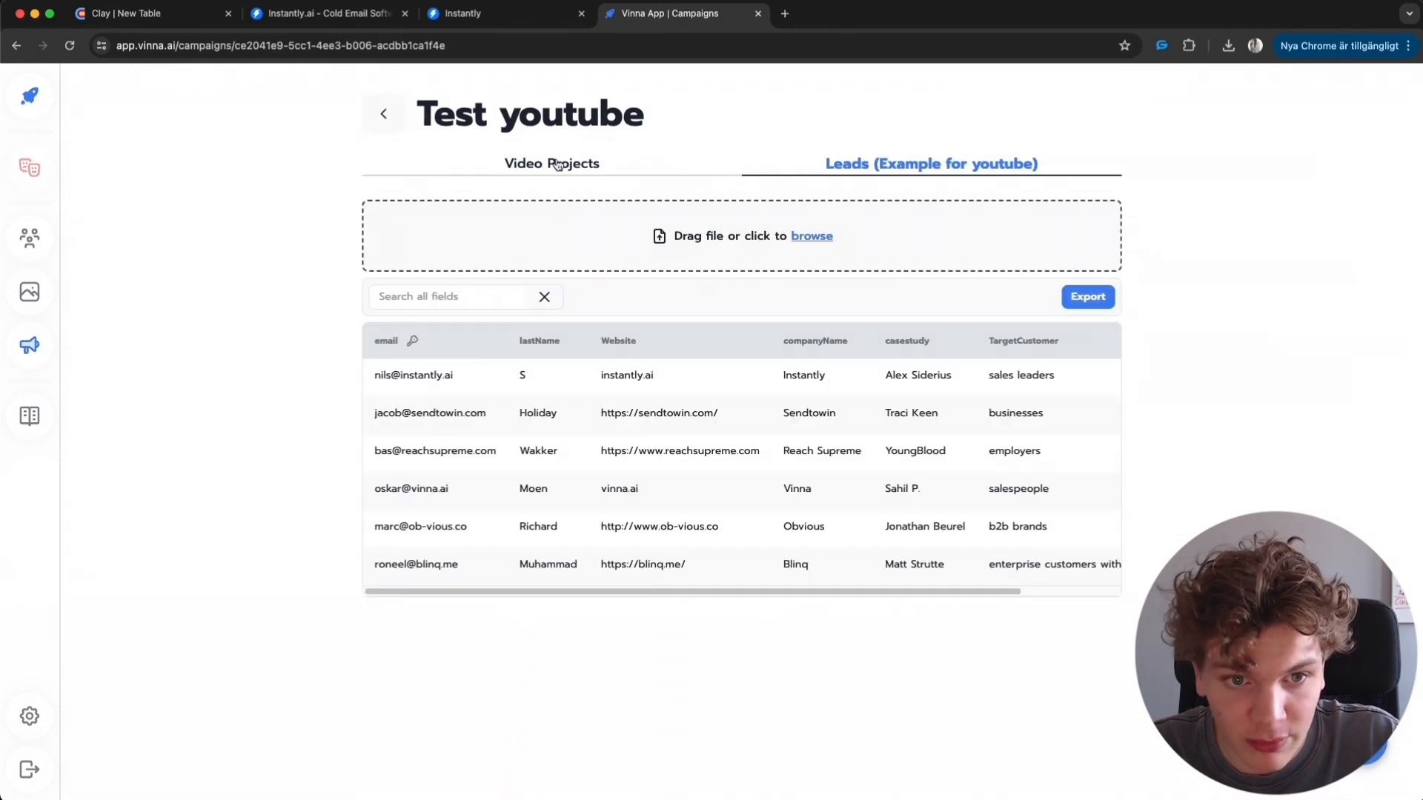
- Create a video project named v1 in the campaign and open it
click(552, 163)
click(1068, 114)
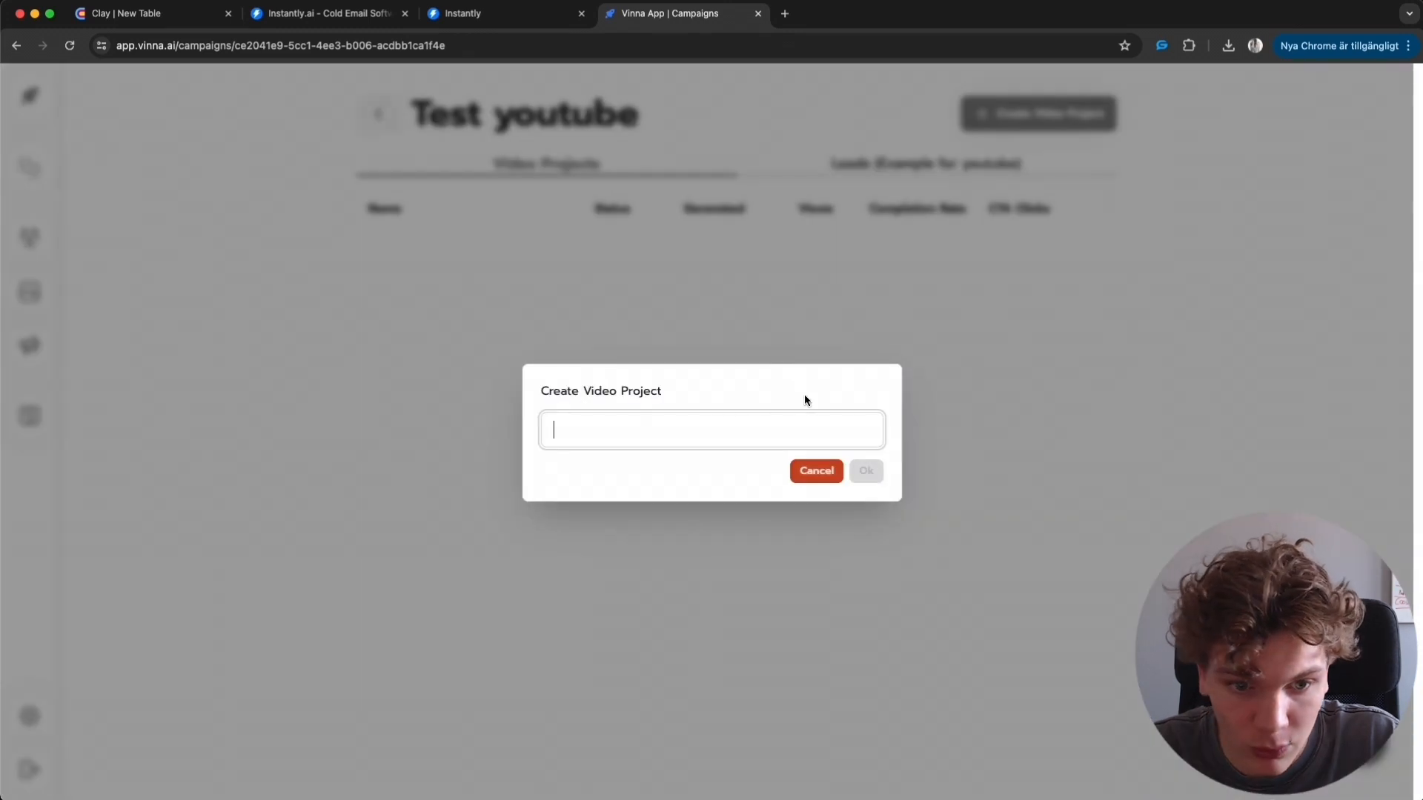
text(v1)
click(872, 480)
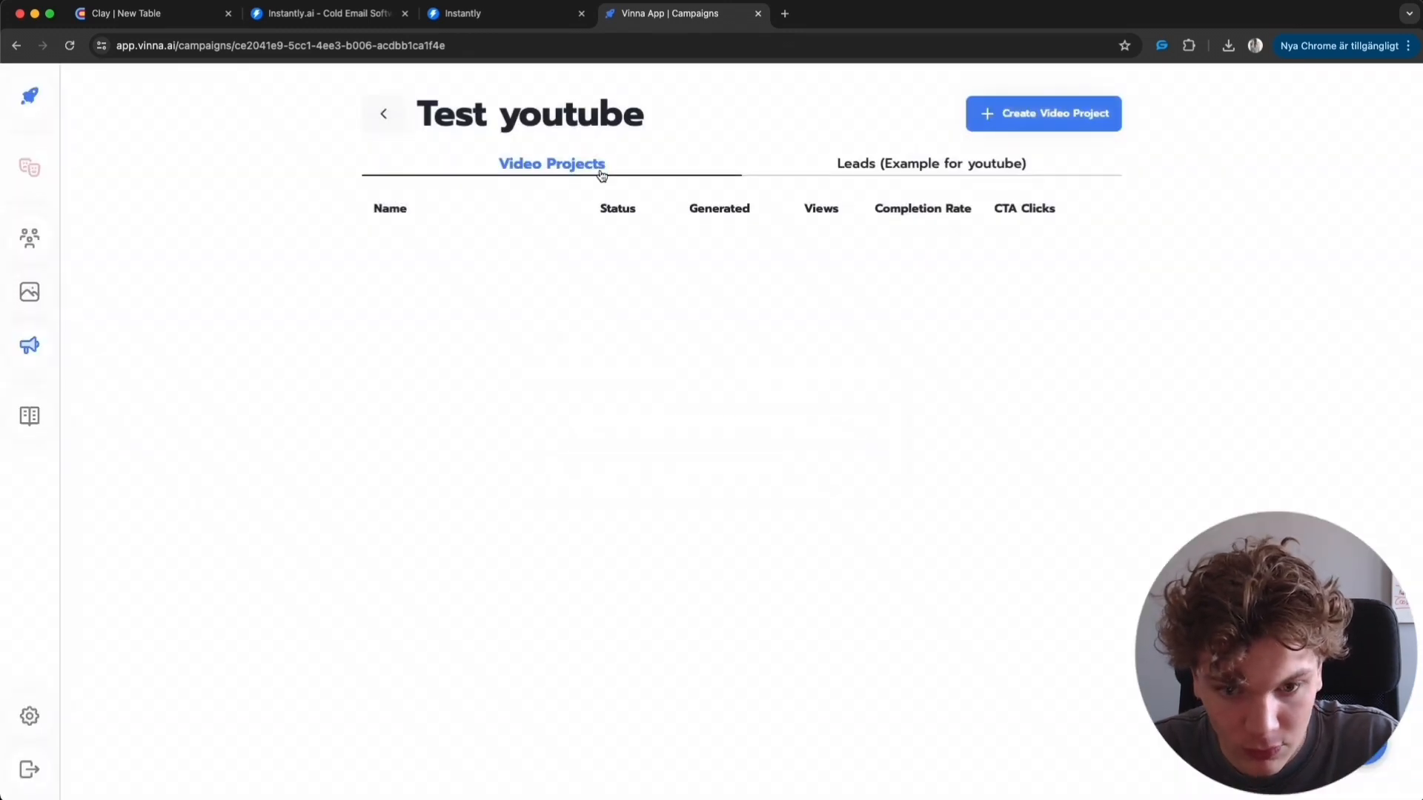
click(464, 280)
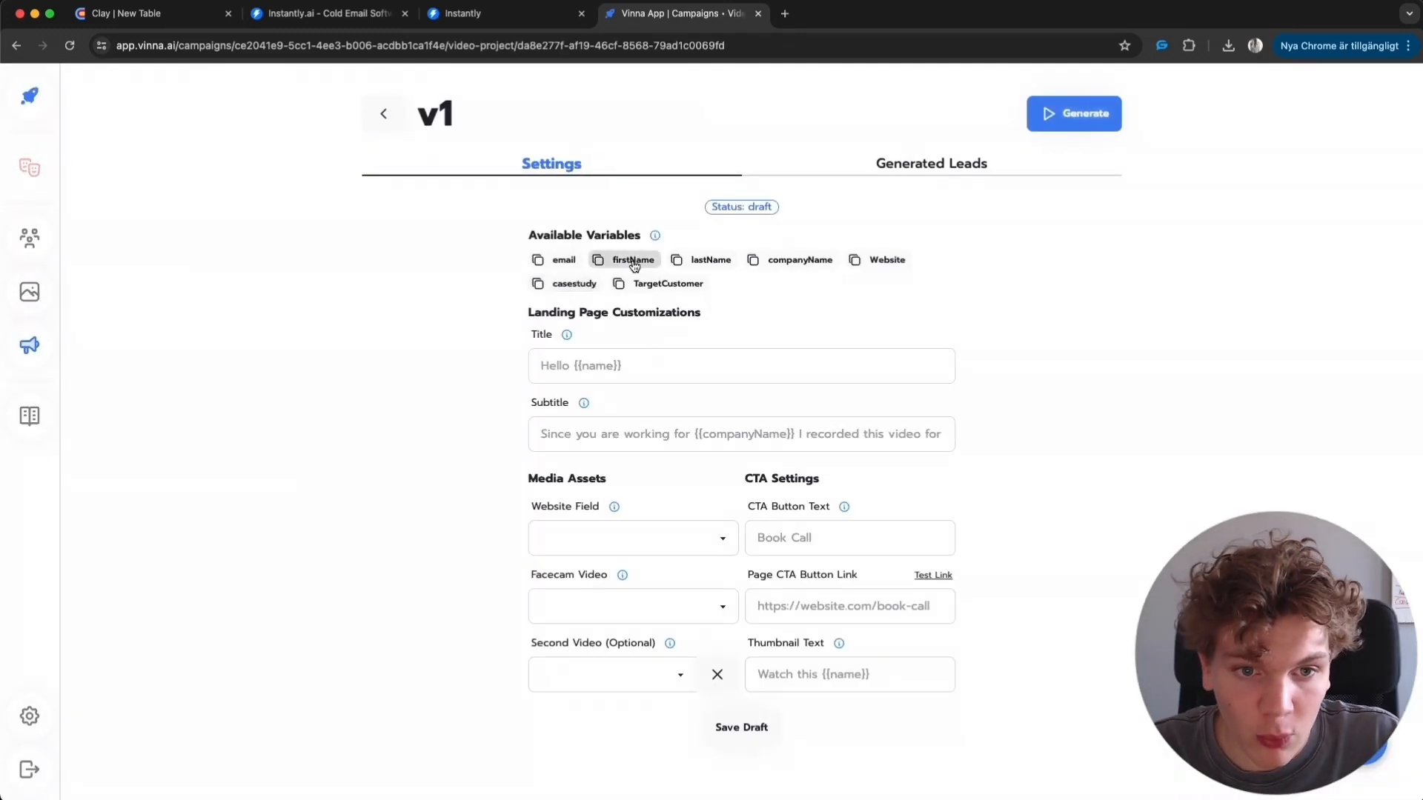
- Set the landing page title to the {{firstName}} variable
click(630, 260)
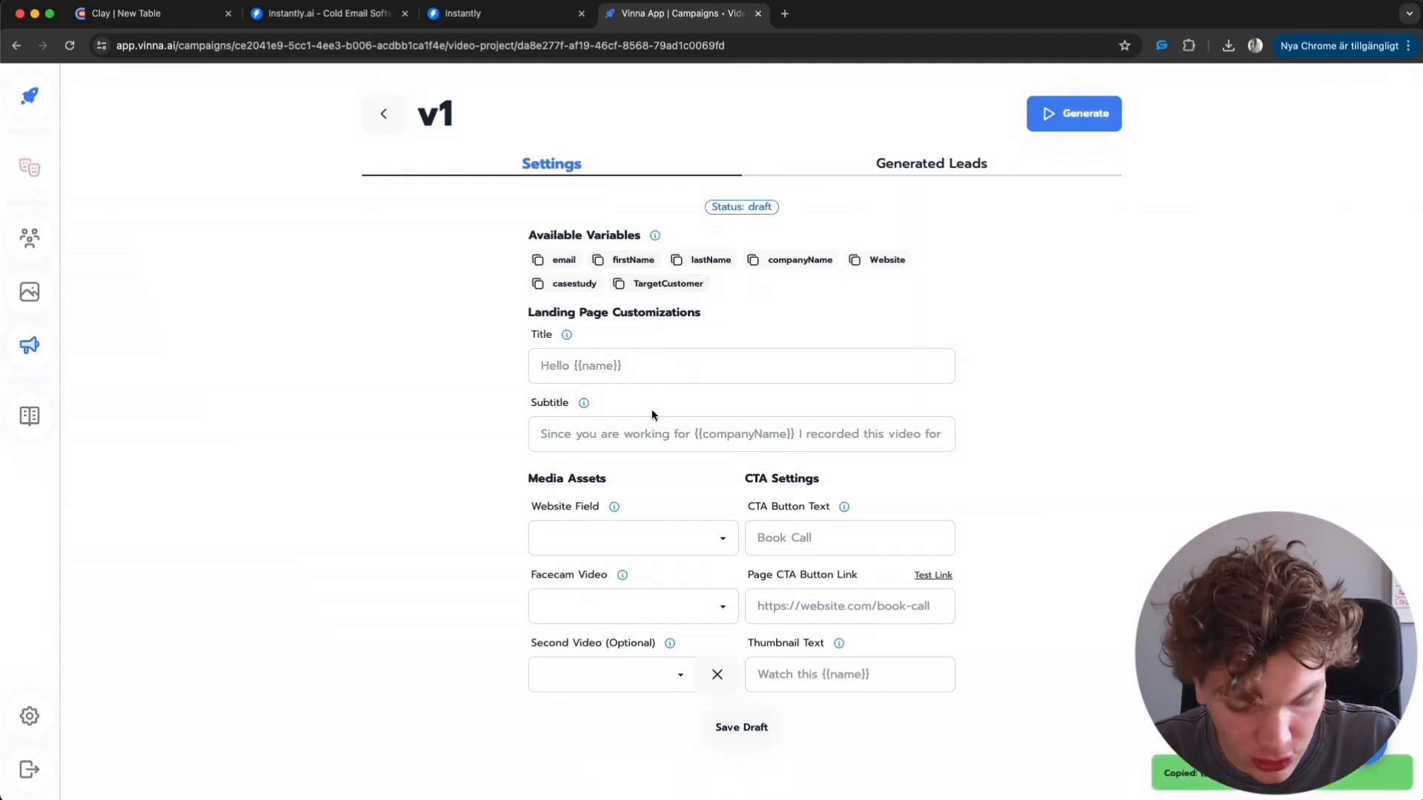
click(650, 365)
key(ctrl+v)
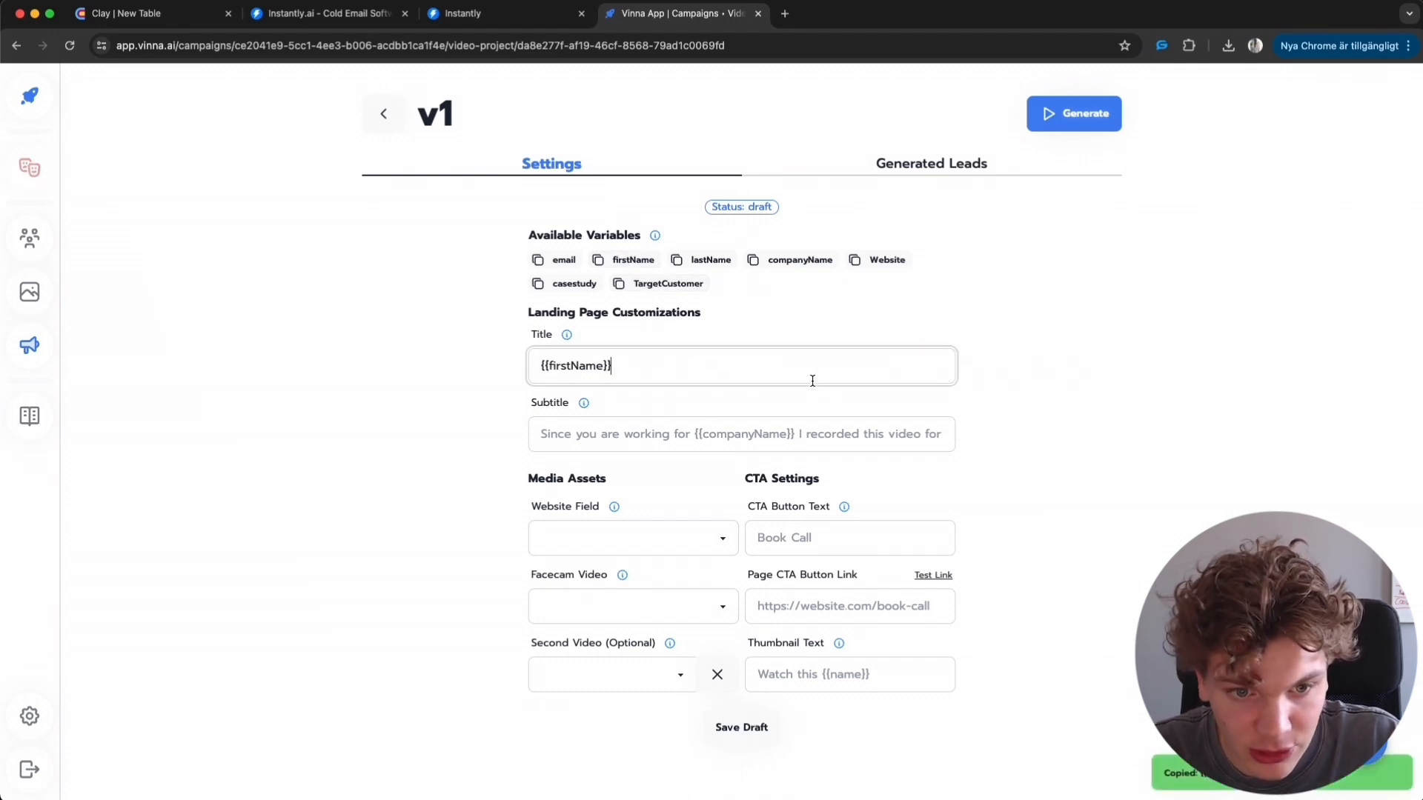
- Set the subtitle to {{companyName}} {{TargetCustomer}} {{casestudy}} using the copied variables
click(804, 261)
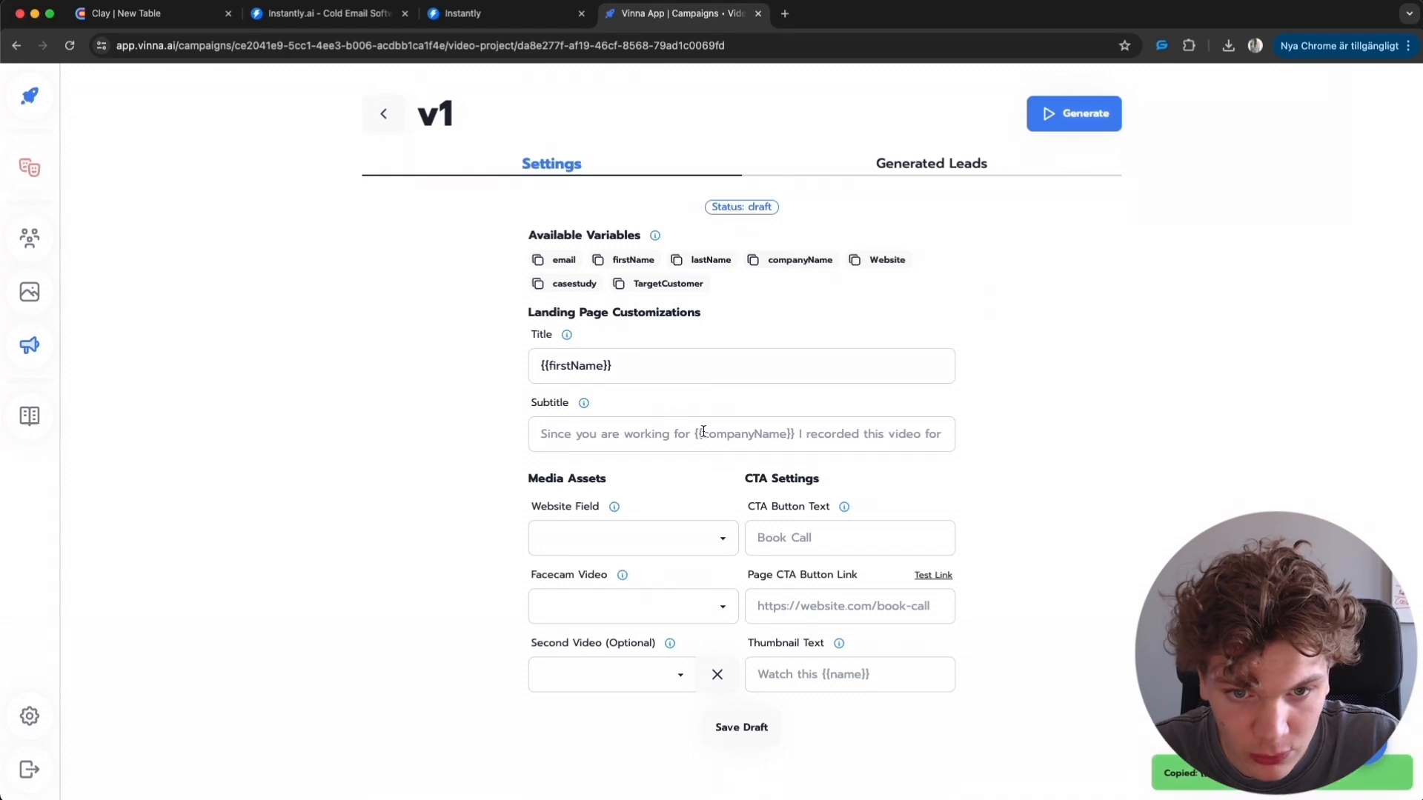
click(702, 432)
key(super+v)
key(super+v)
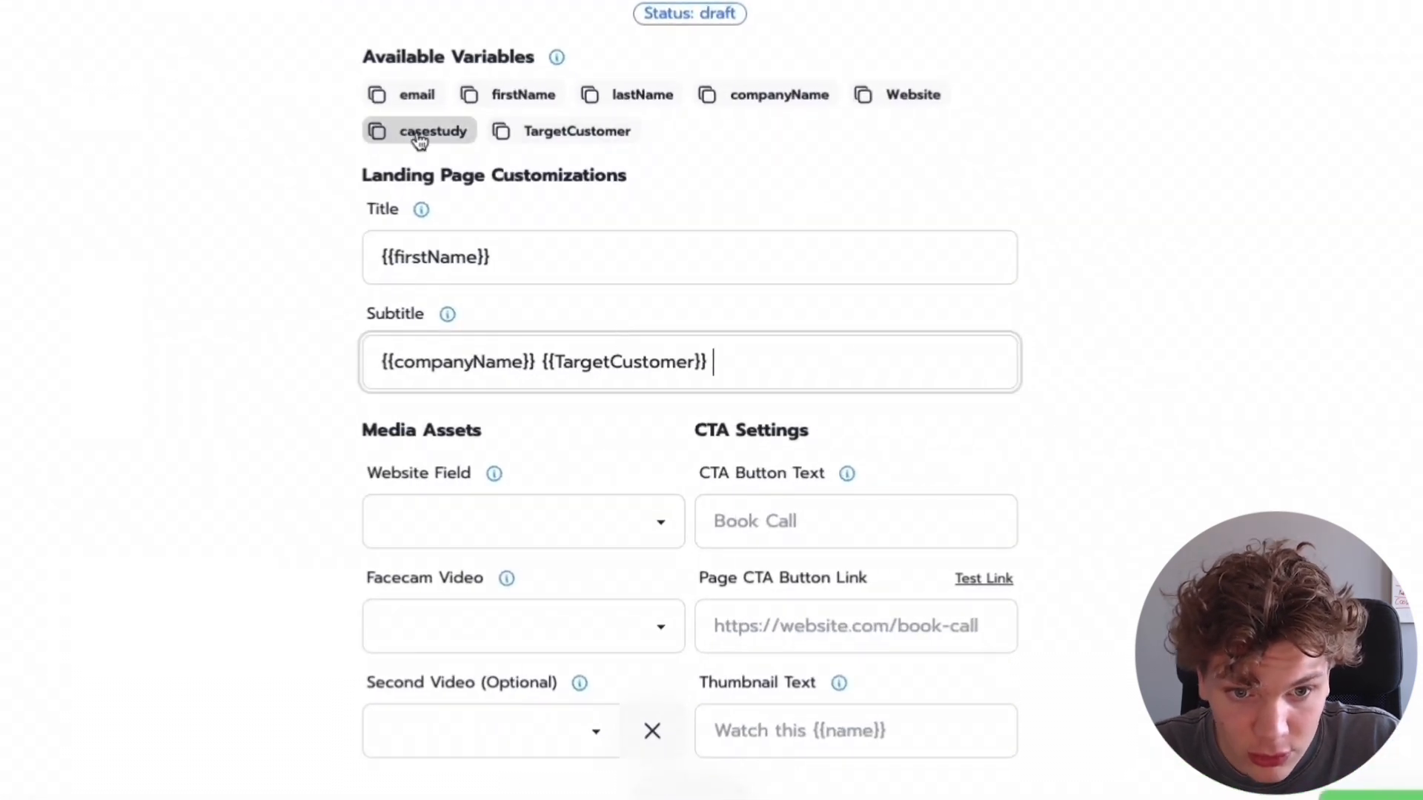
click(420, 141)
click(788, 381)
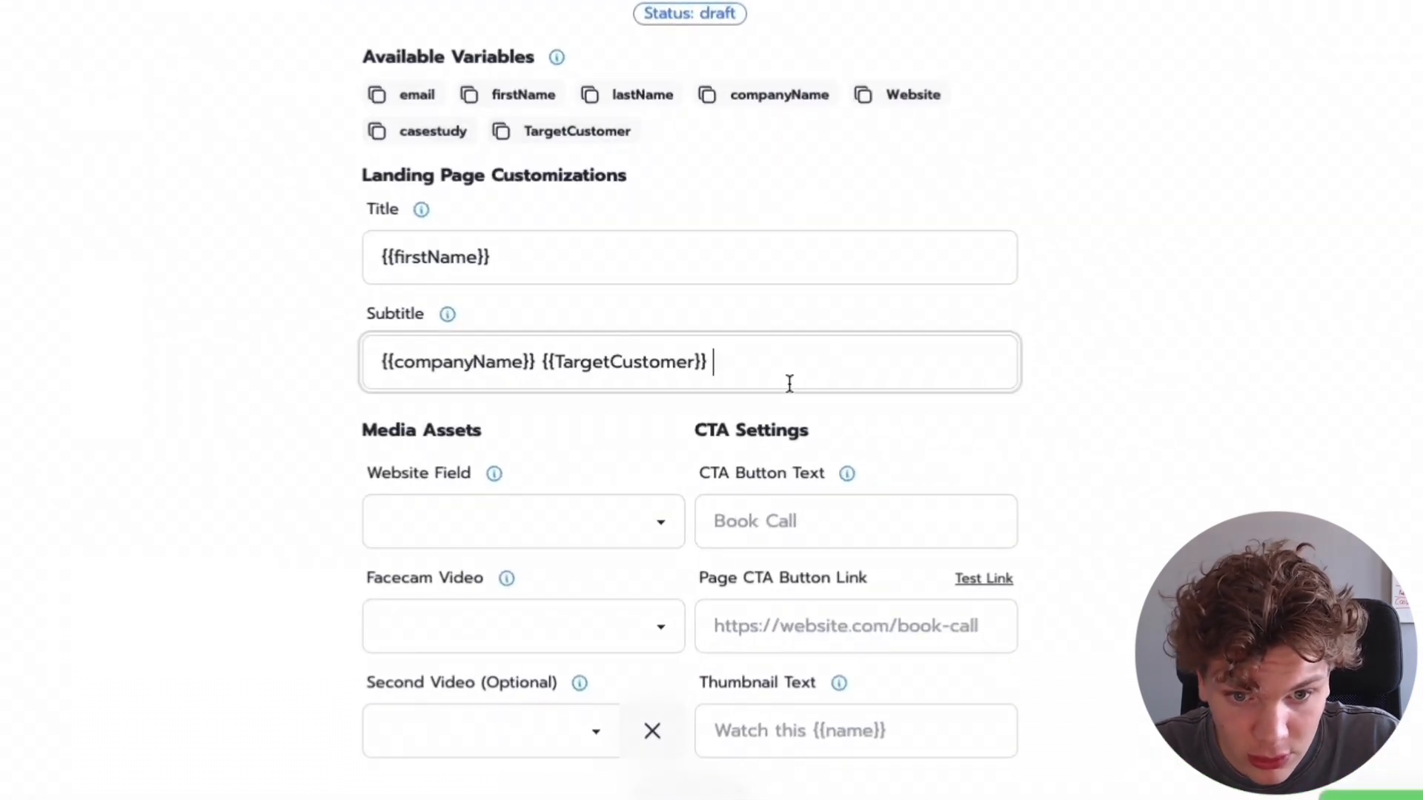
key(super+v)
- Set the CTA button text to Get more {{TargetCustomer}} and the button link to youtube.com
click(838, 524)
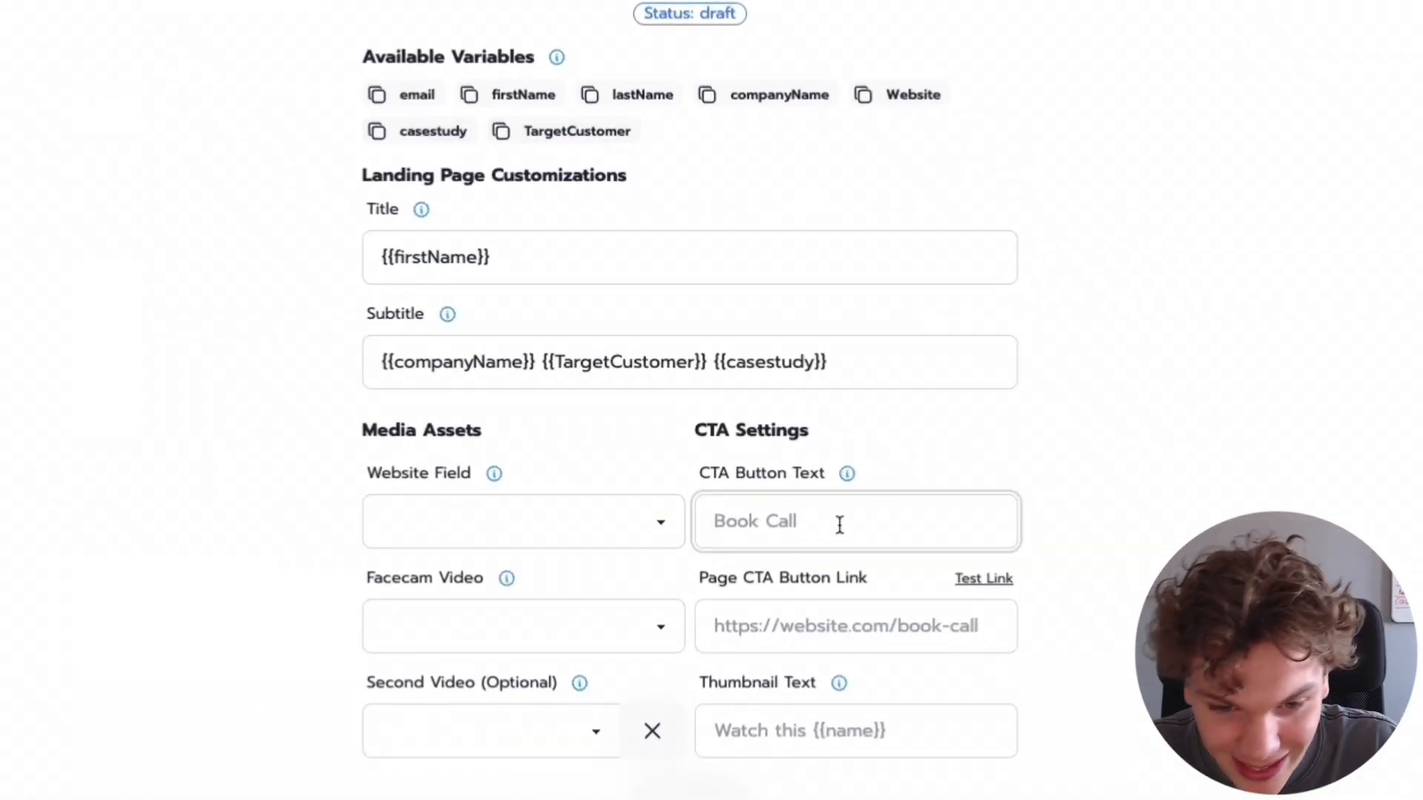
text(Get more)
key(super+v)
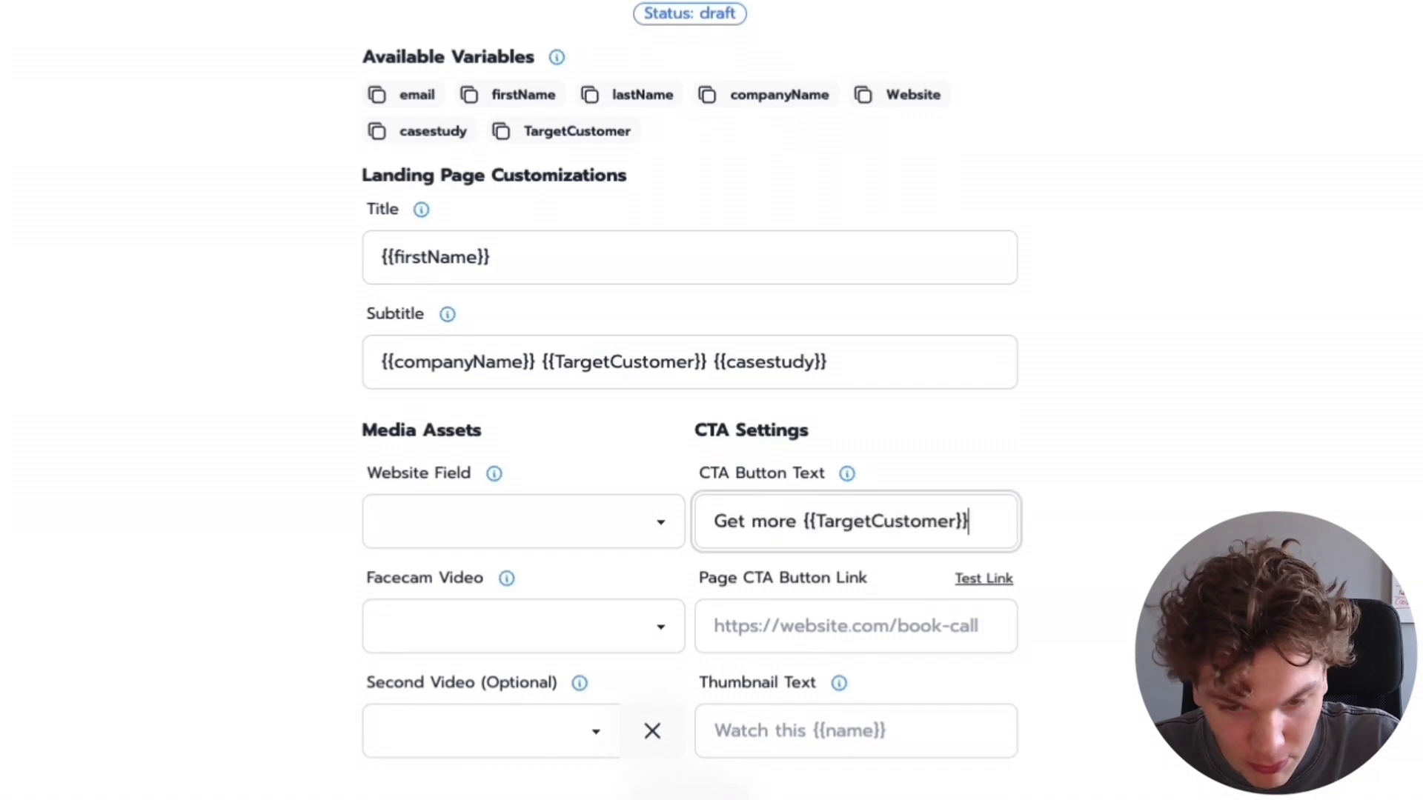
click(841, 613)
text(youtube.com)
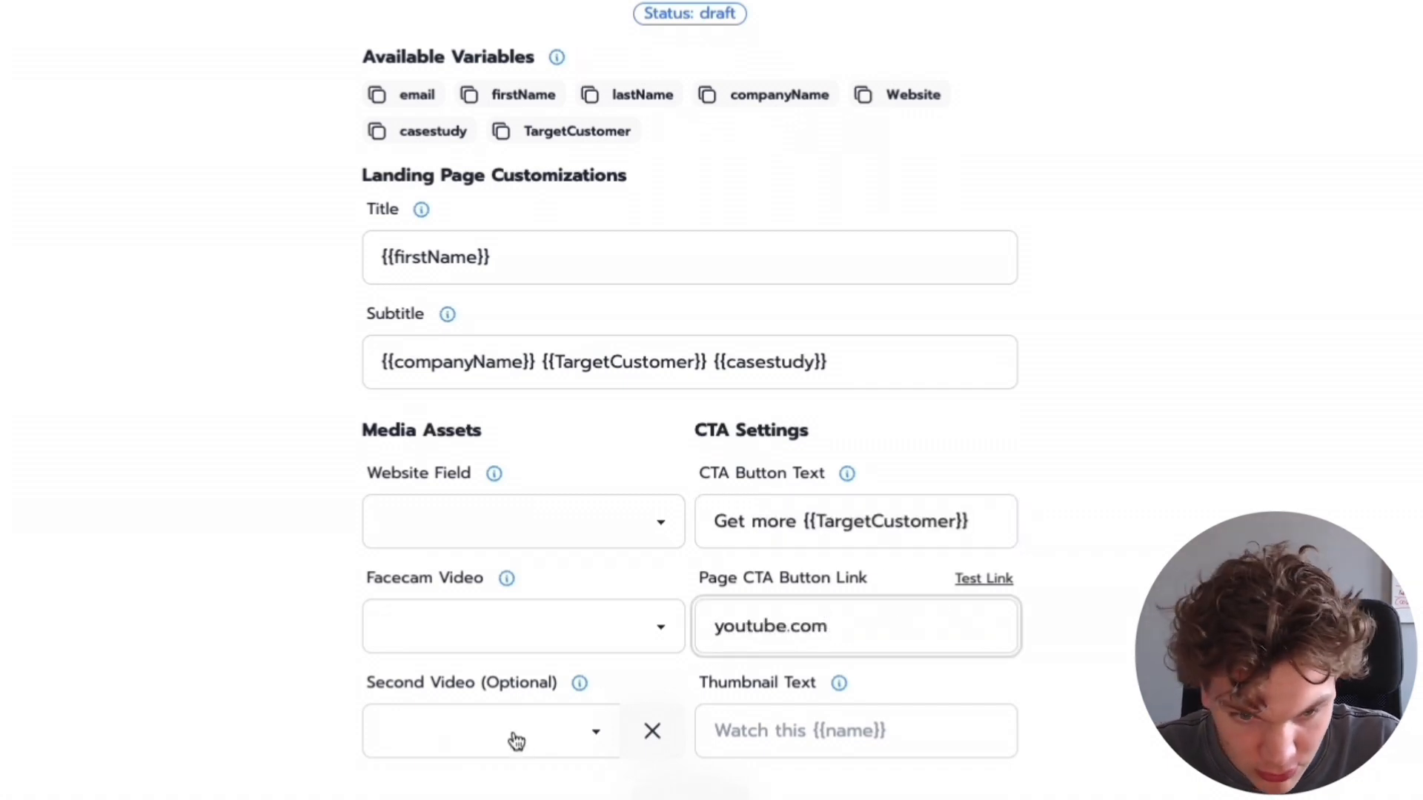
- Configure the media assets: Website as website field, Video intro.mp4 as facecam video, Vinna pitch.mp4 as second video
click(504, 529)
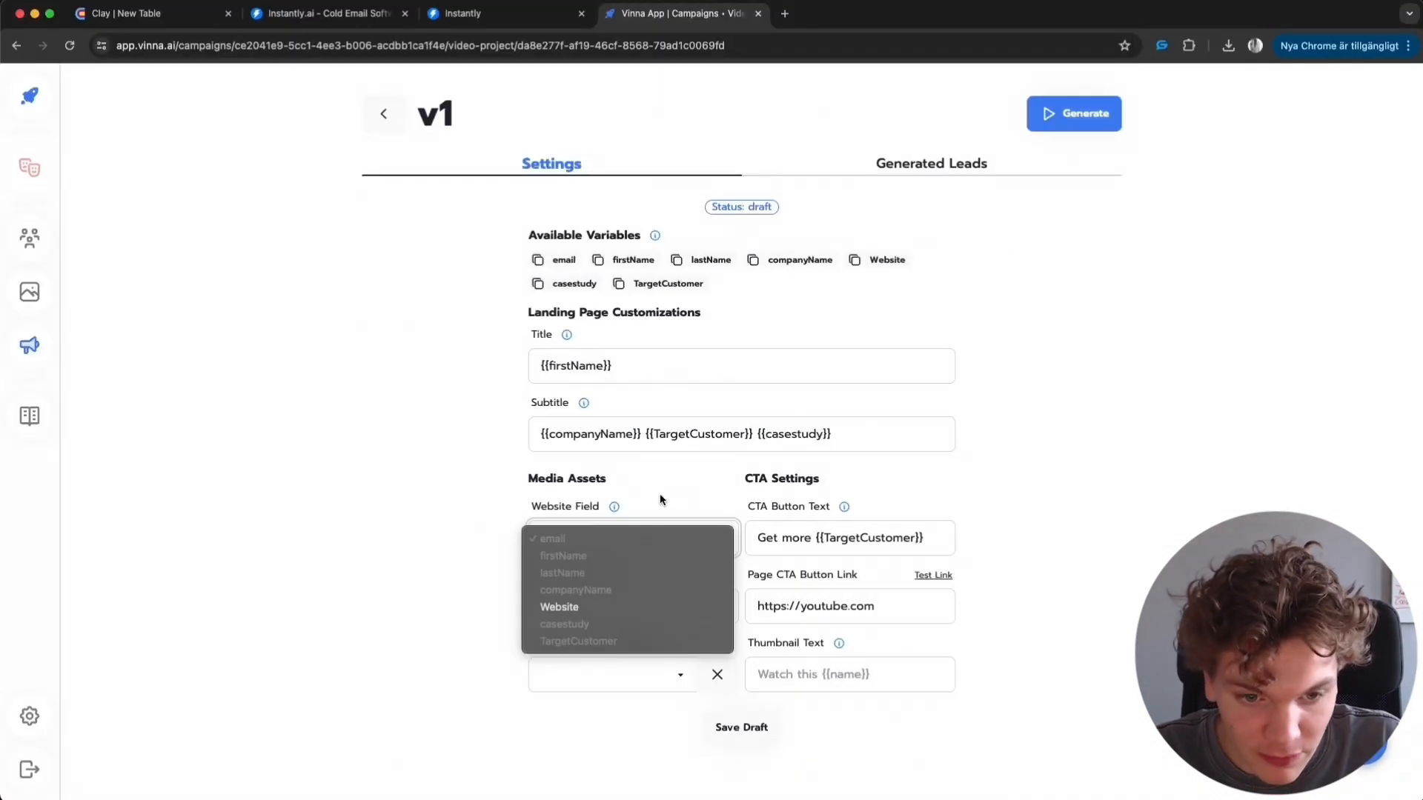
click(555, 607)
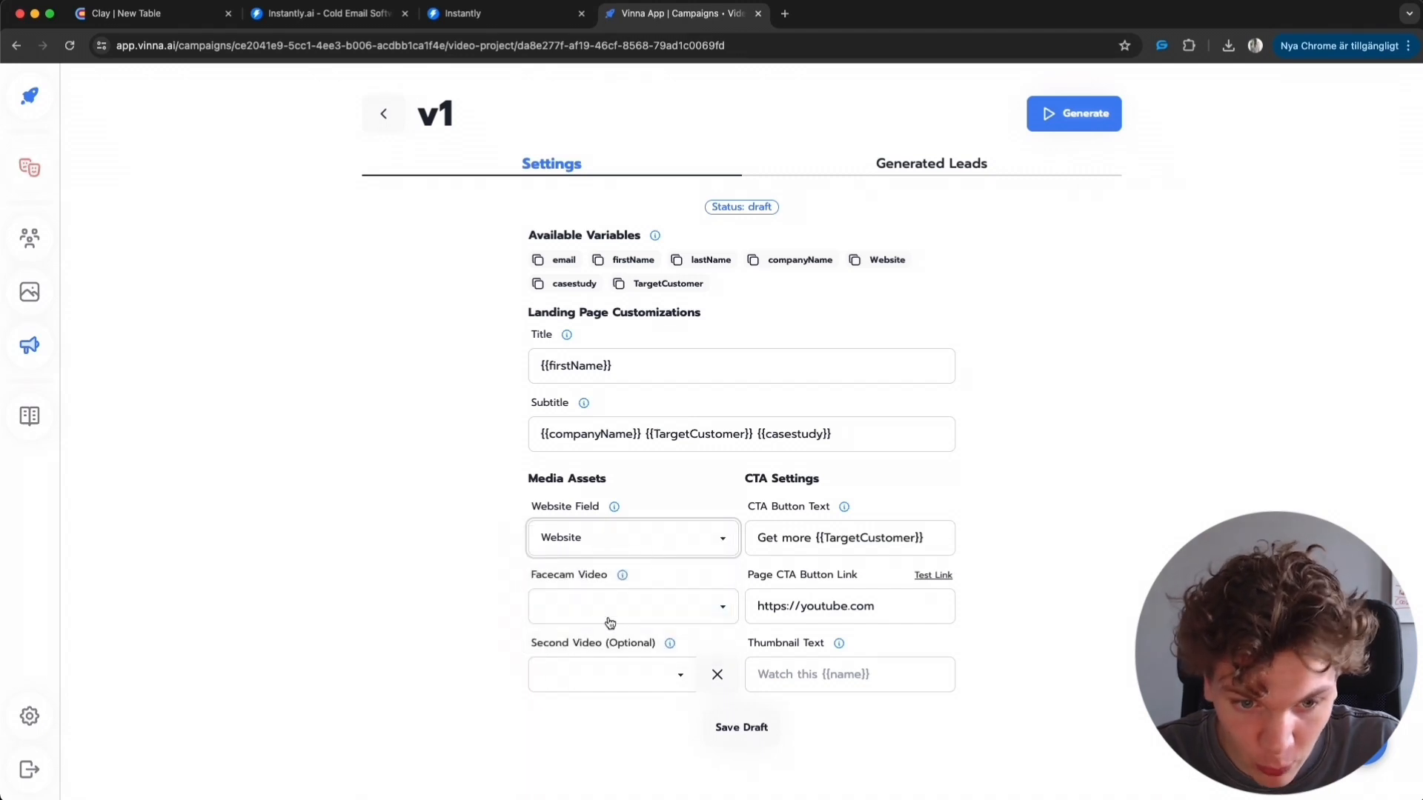
click(610, 622)
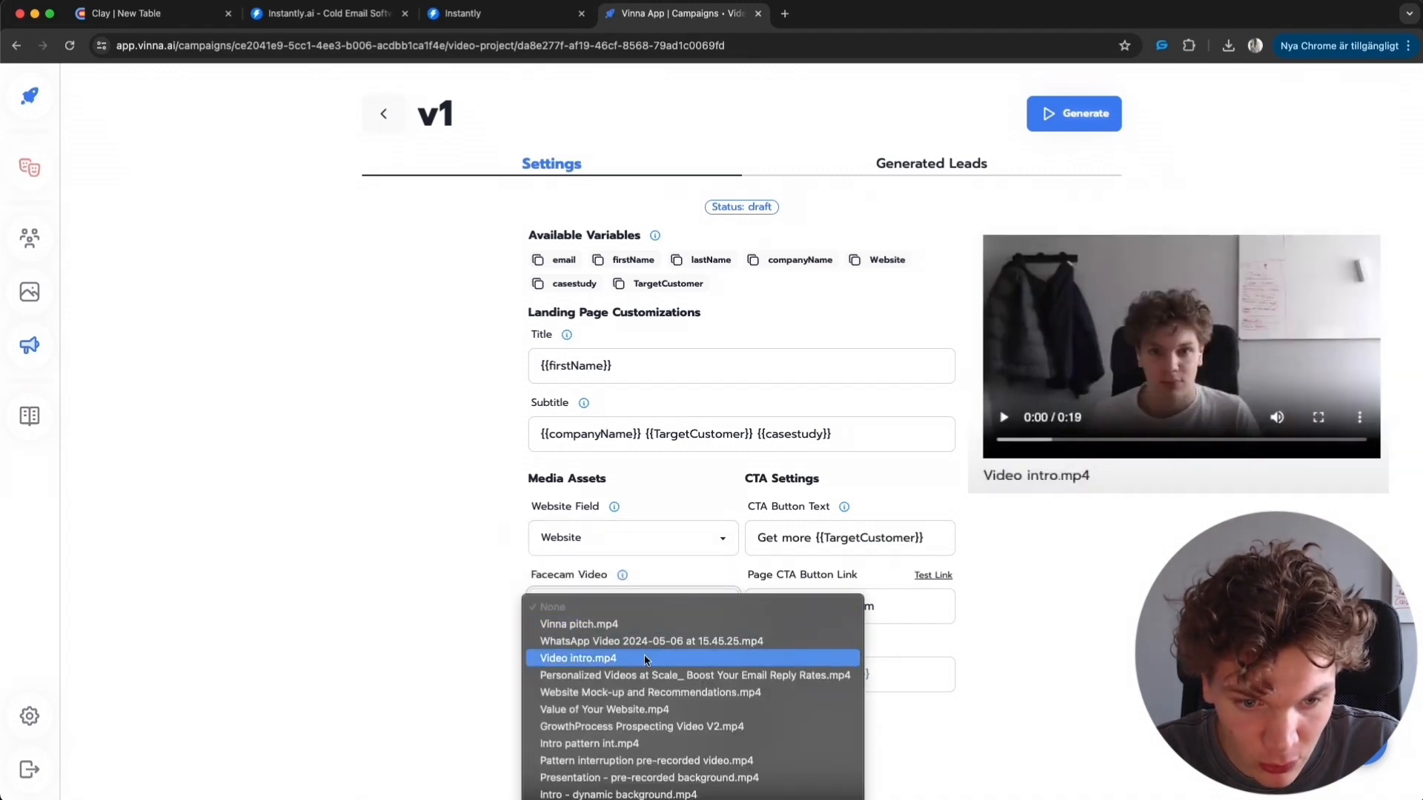
click(646, 658)
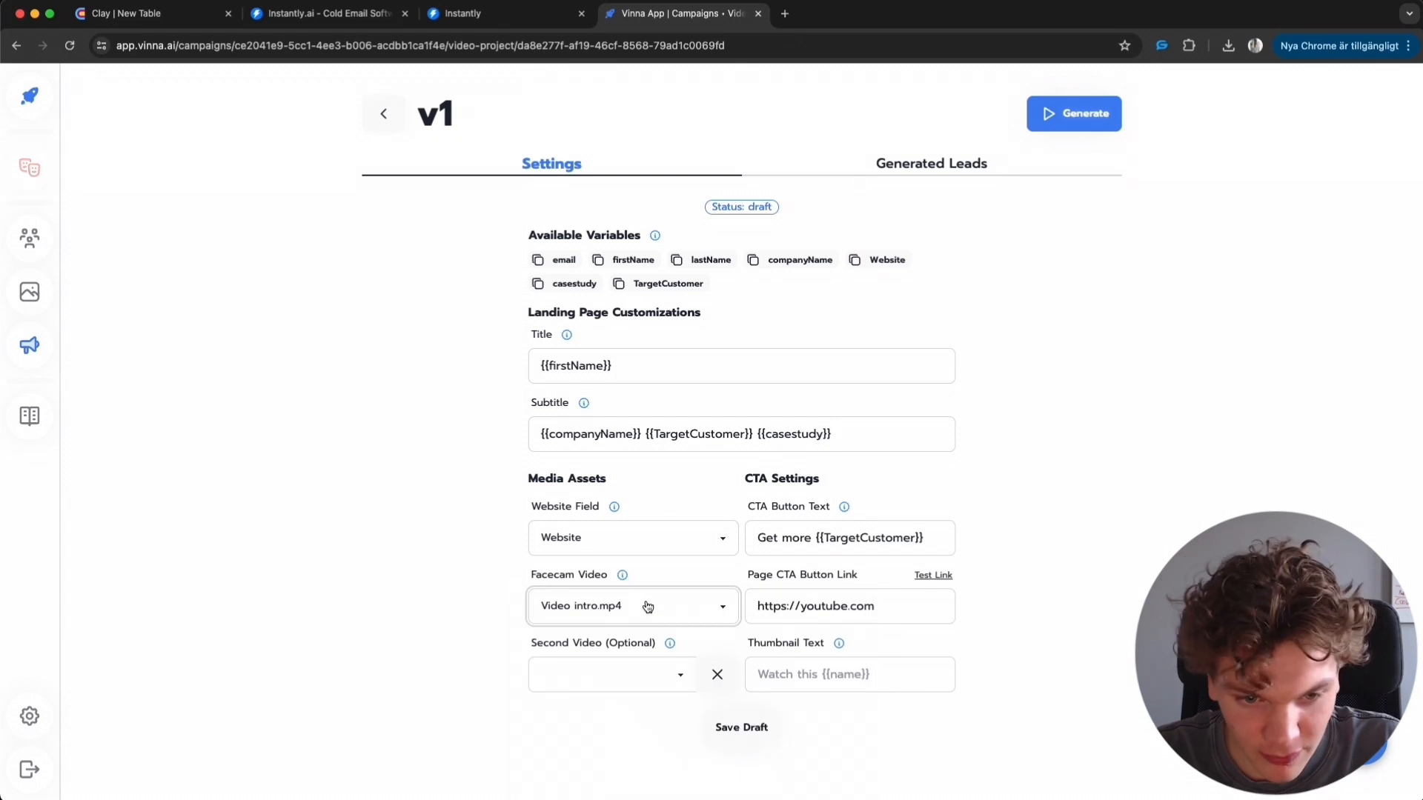
click(563, 678)
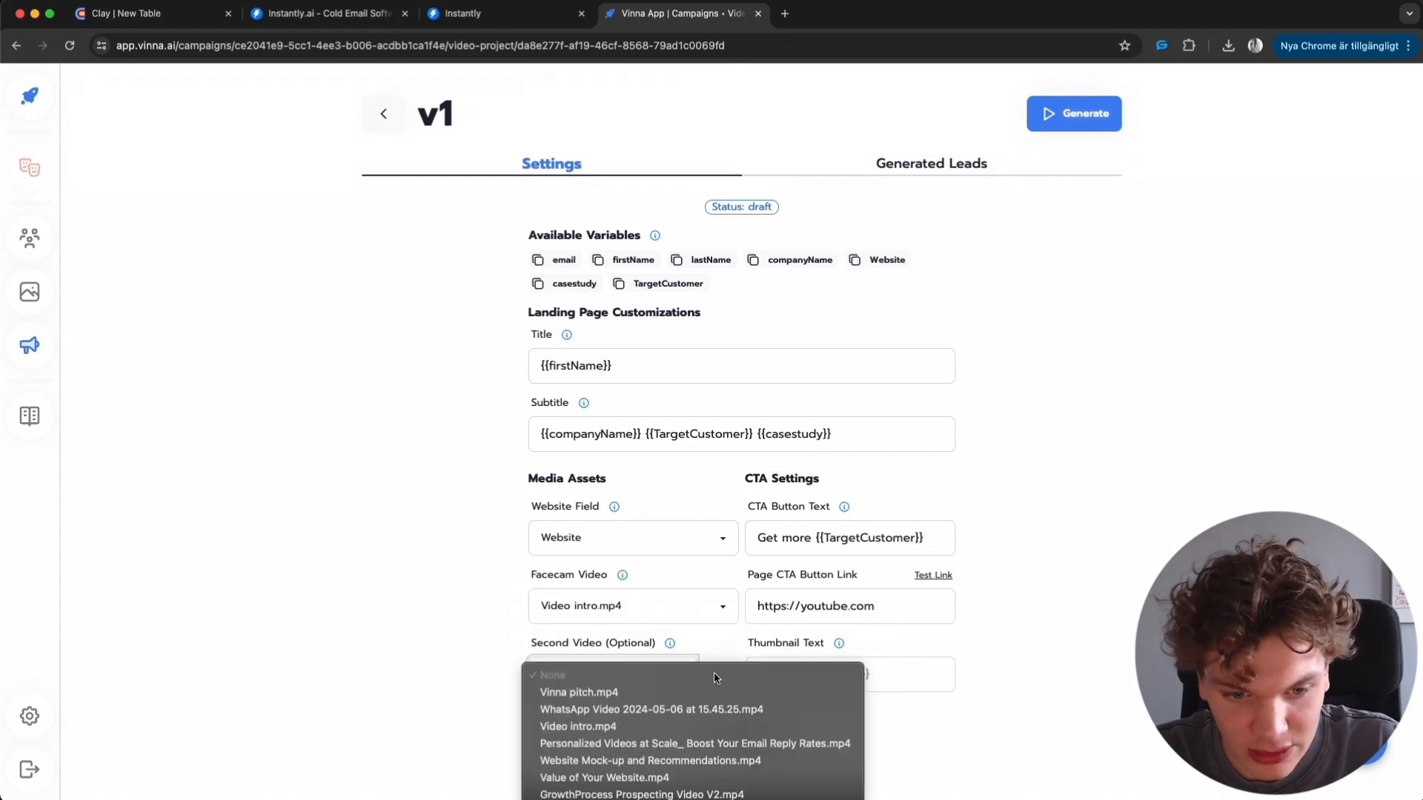
click(609, 694)
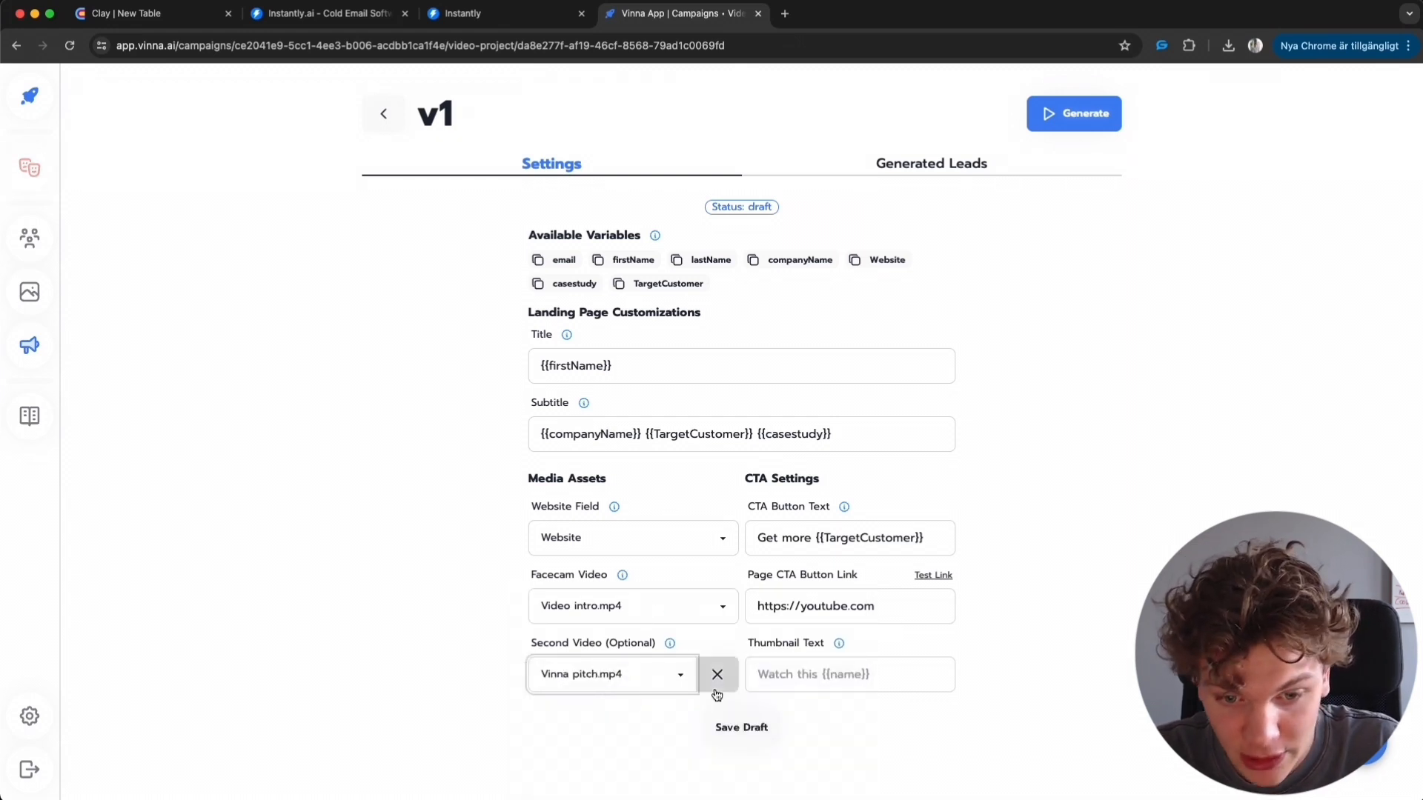
- Set the thumbnail text to Watch this {{firstName}}
click(901, 670)
mouse_move(841, 646)
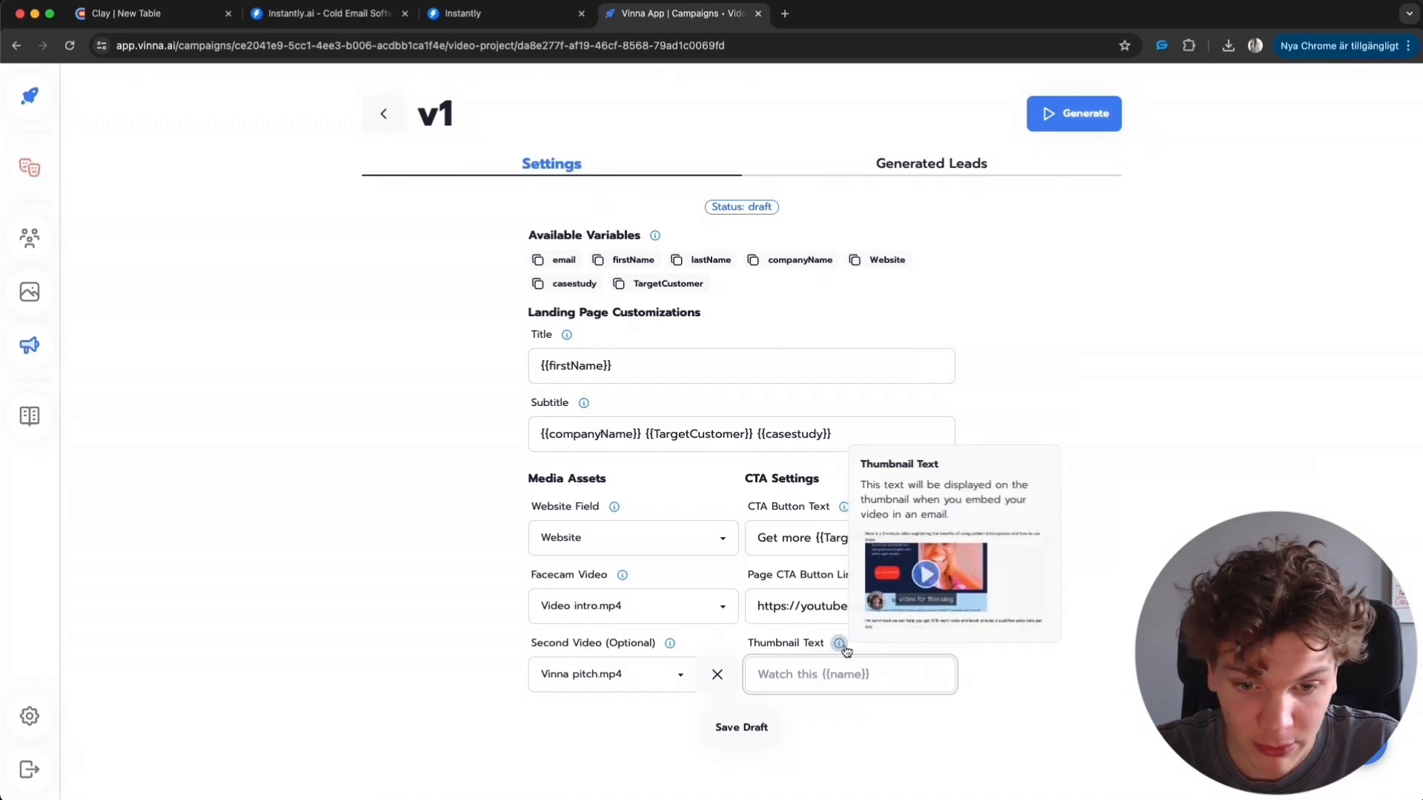
text(Watch this)
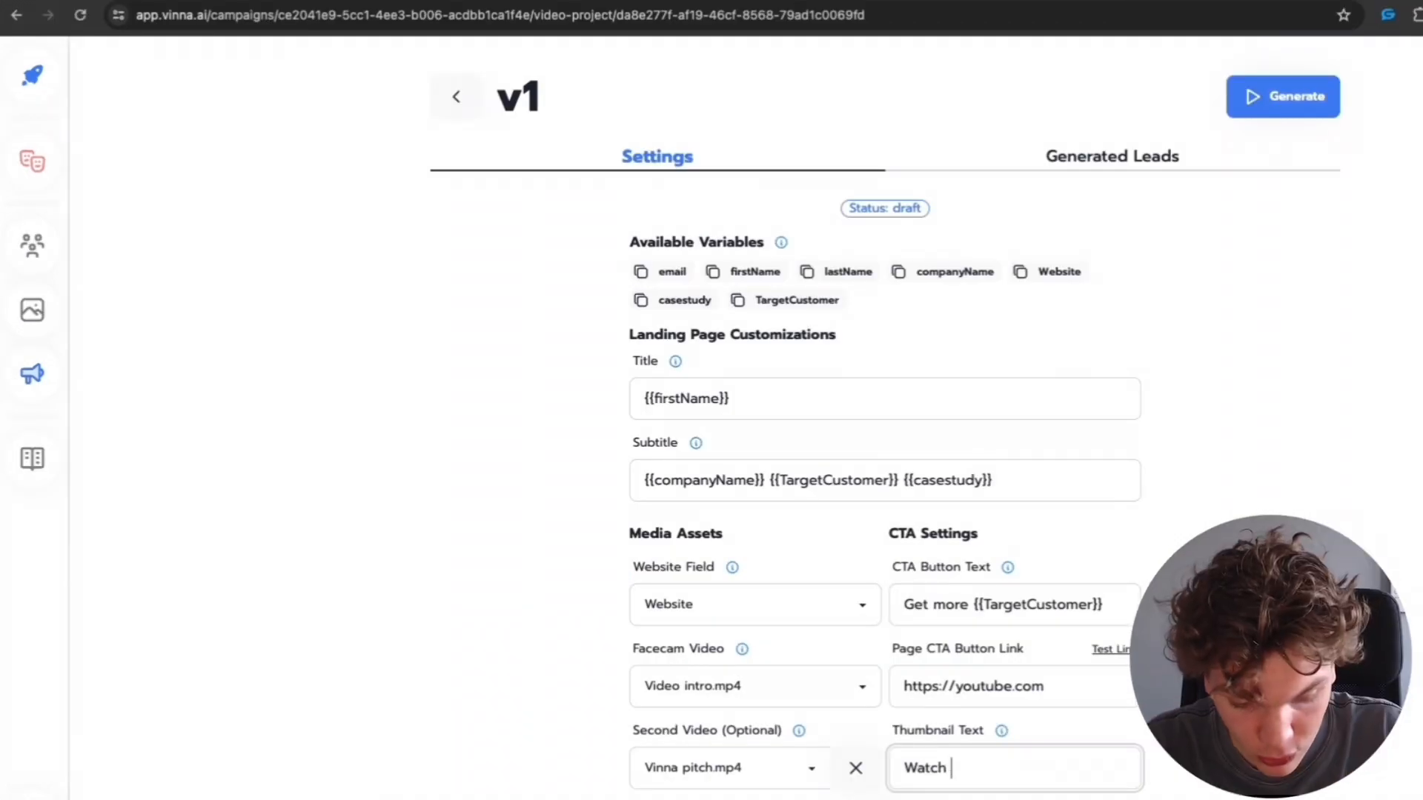
key(ctrl+v)
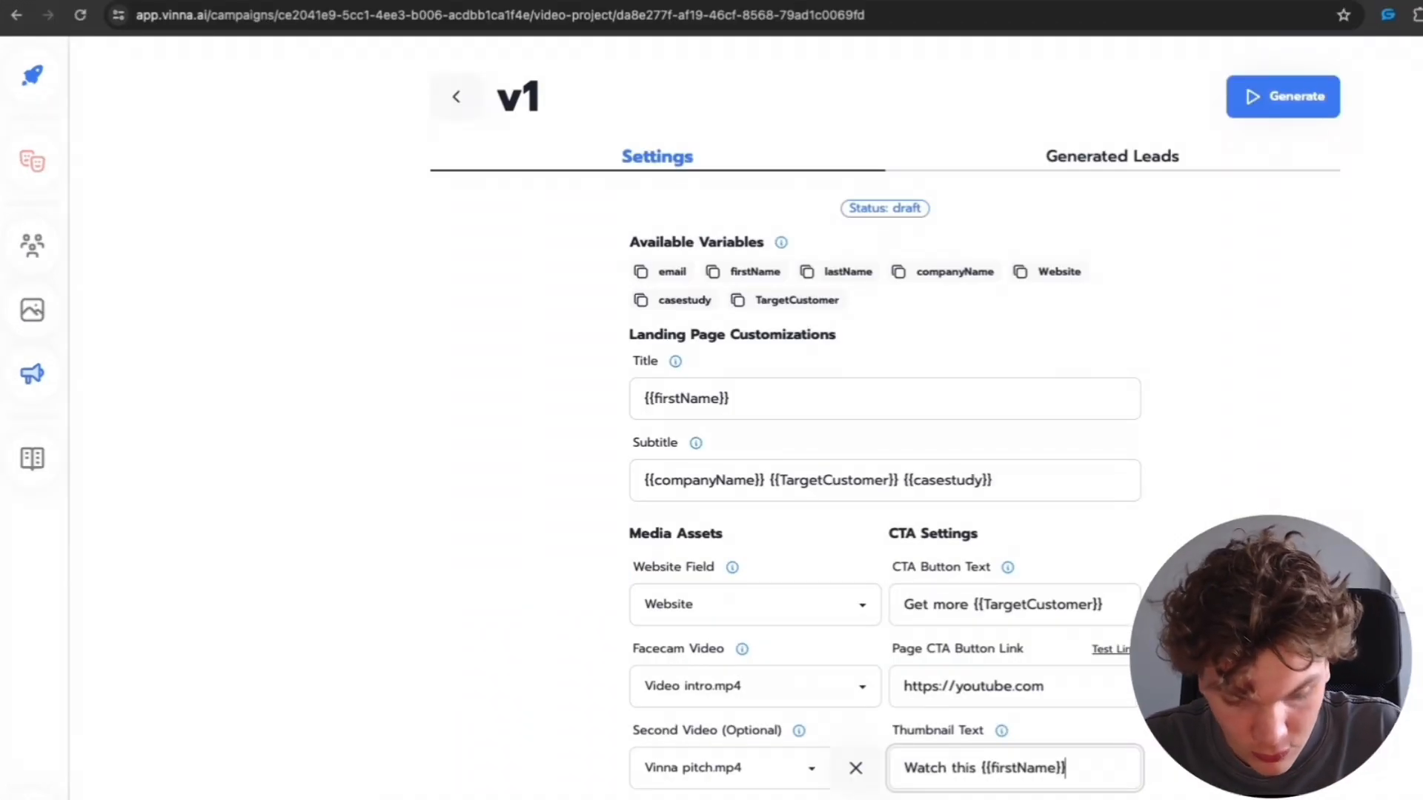
- Generate personalized videos for all leads in the v1 project
click(1169, 456)
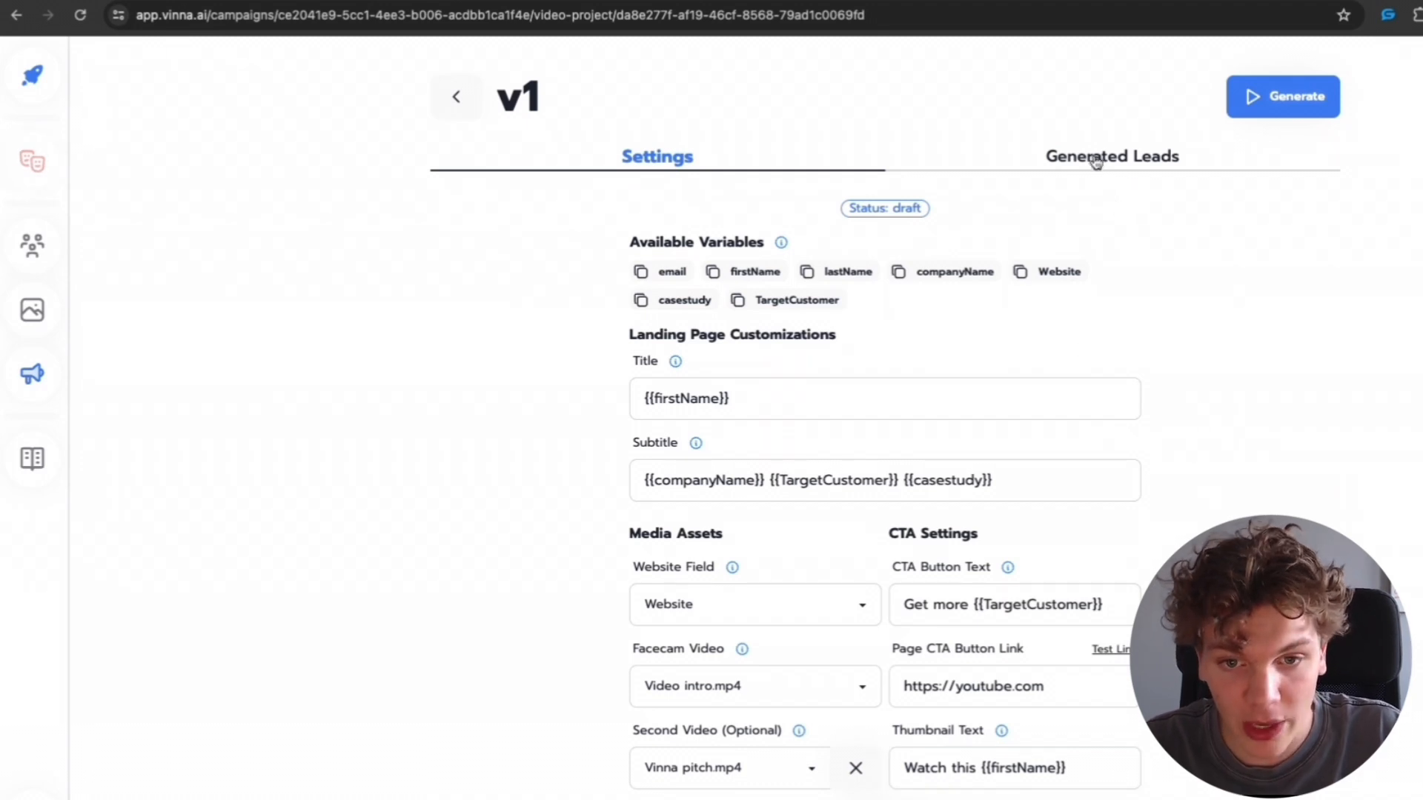
click(1282, 98)
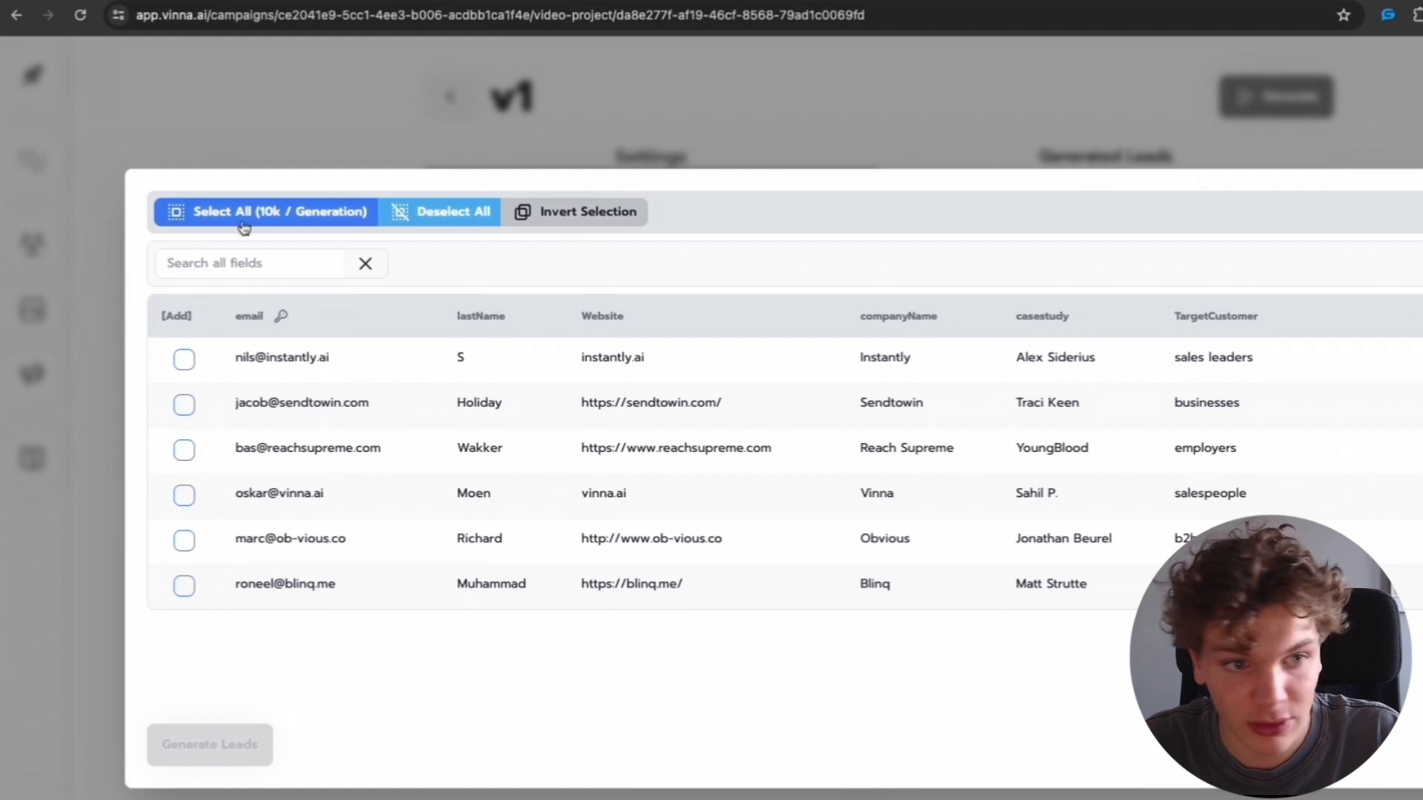
click(281, 212)
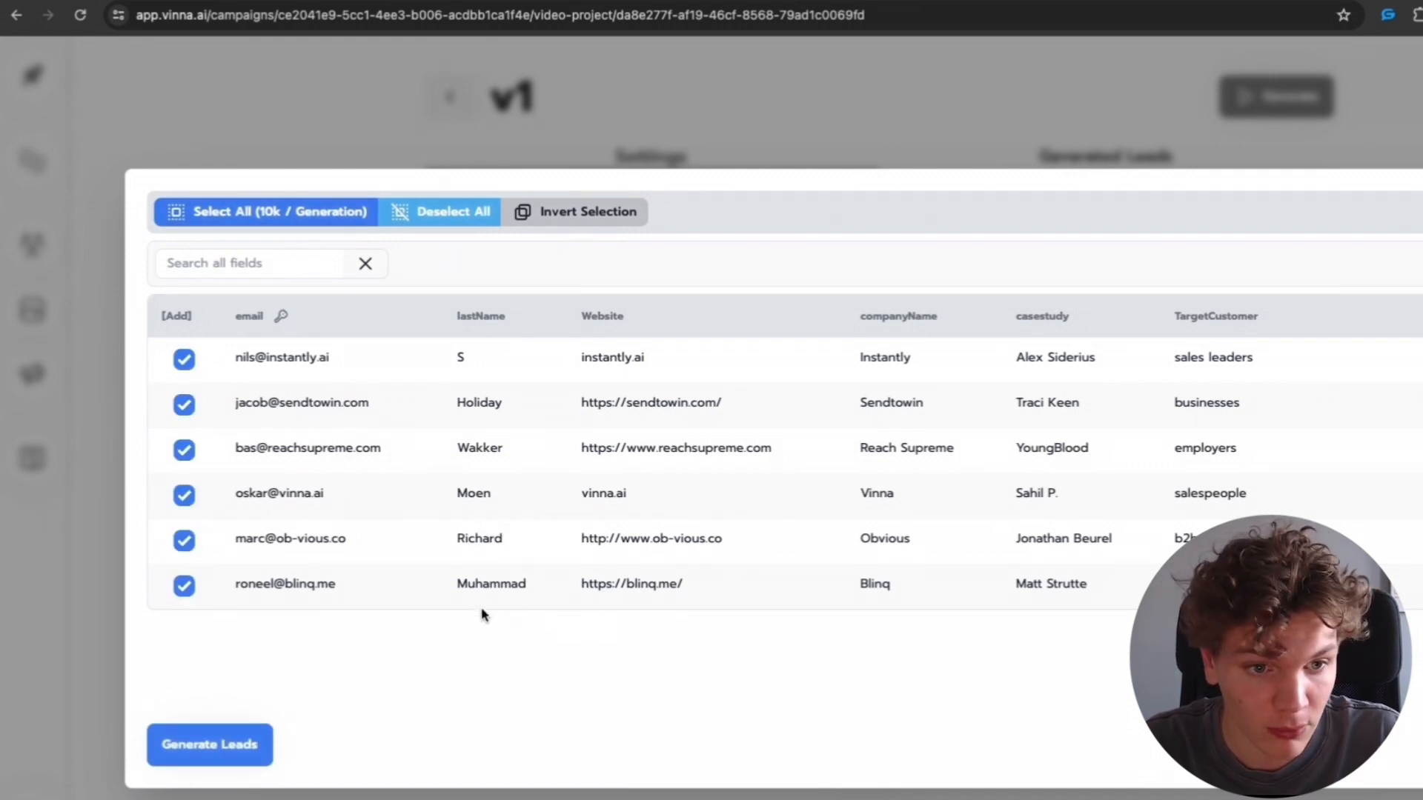
click(235, 752)
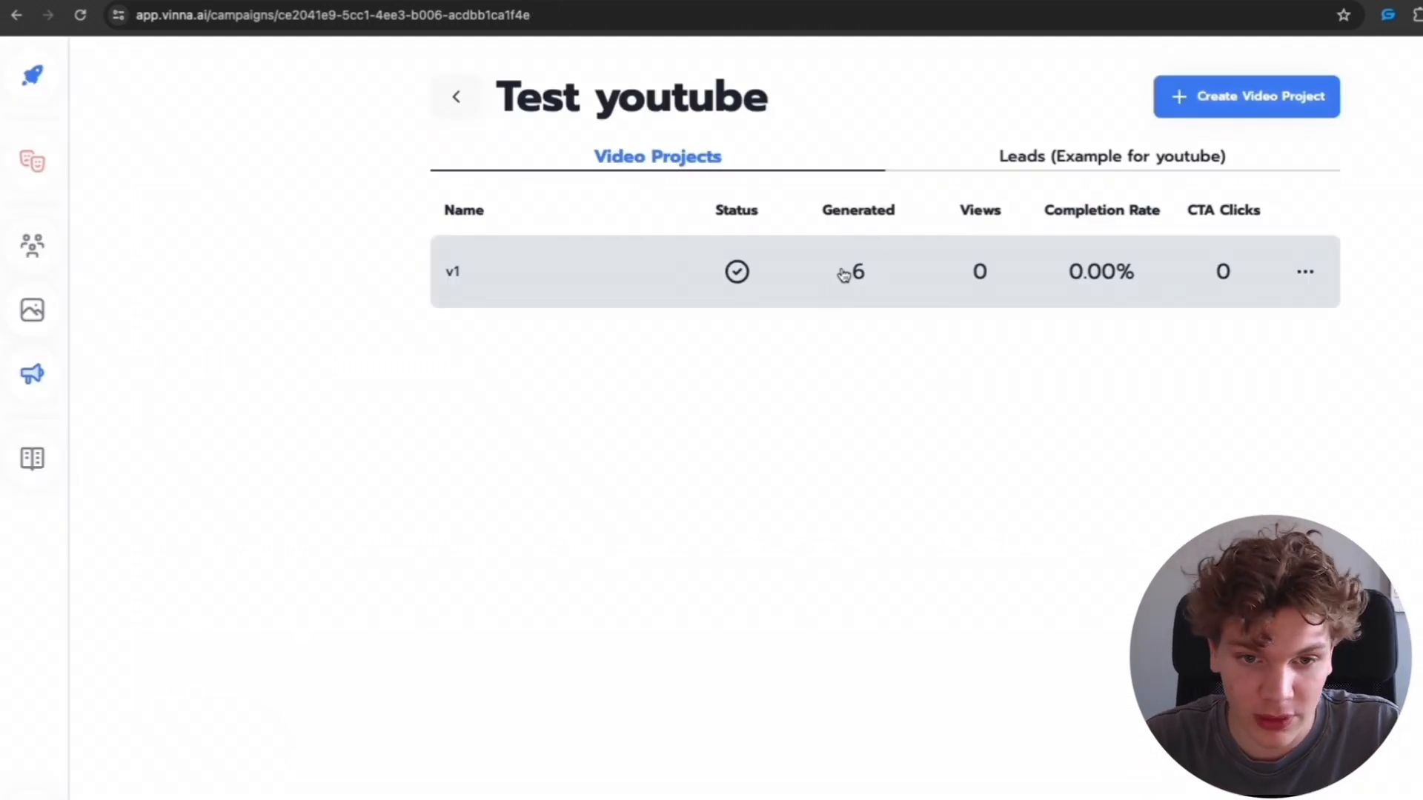
- Open the v1 project's generated leads and preview the personalized landing pages
click(880, 275)
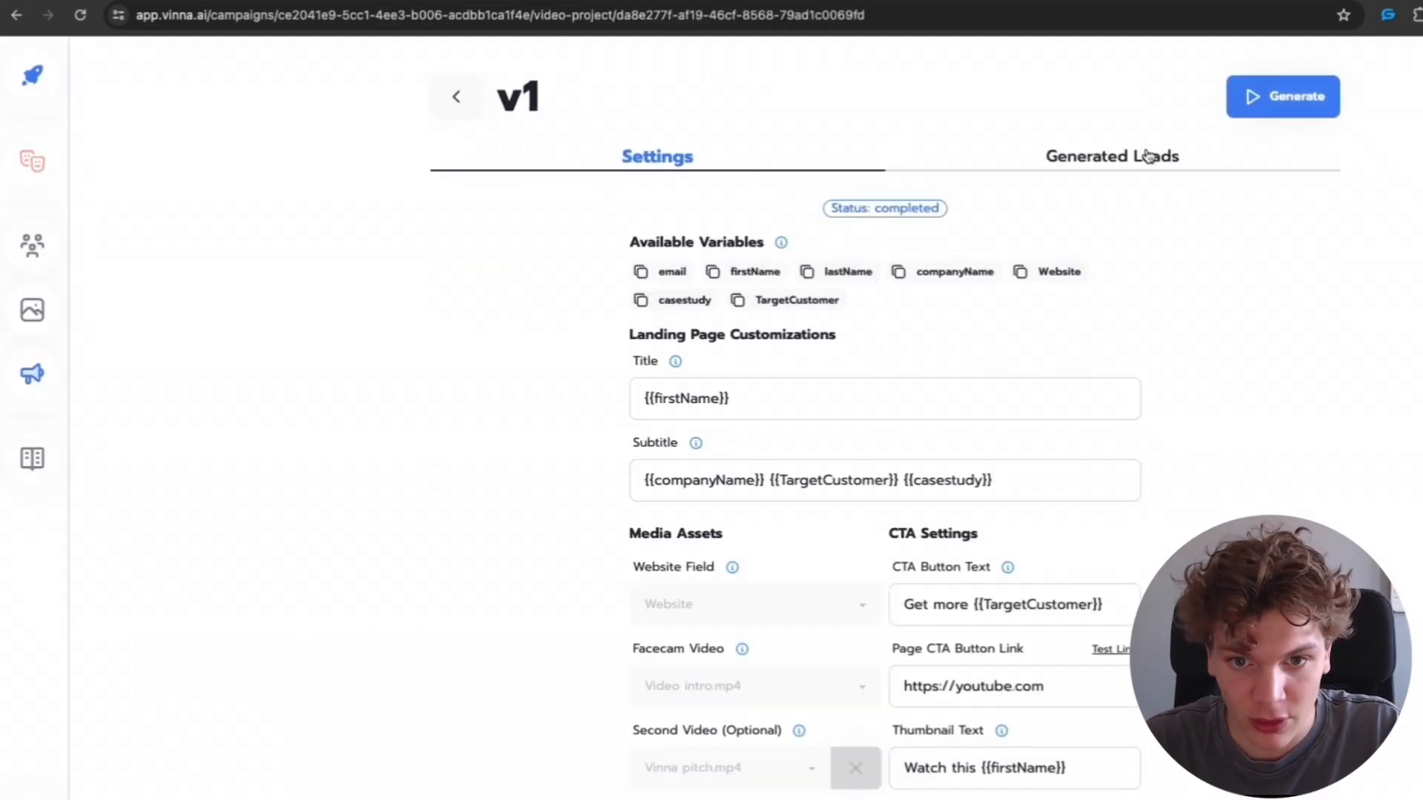
click(1147, 155)
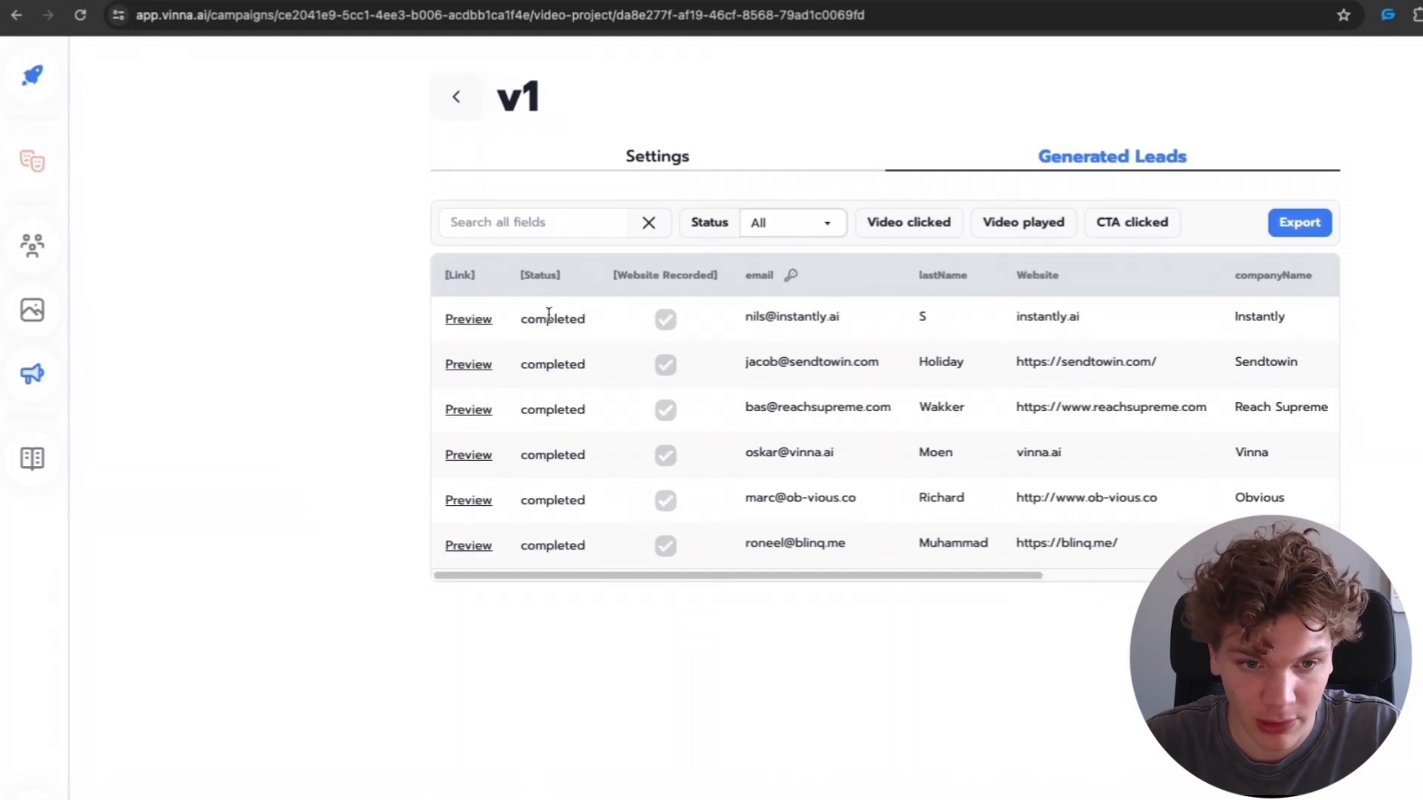
click(466, 320)
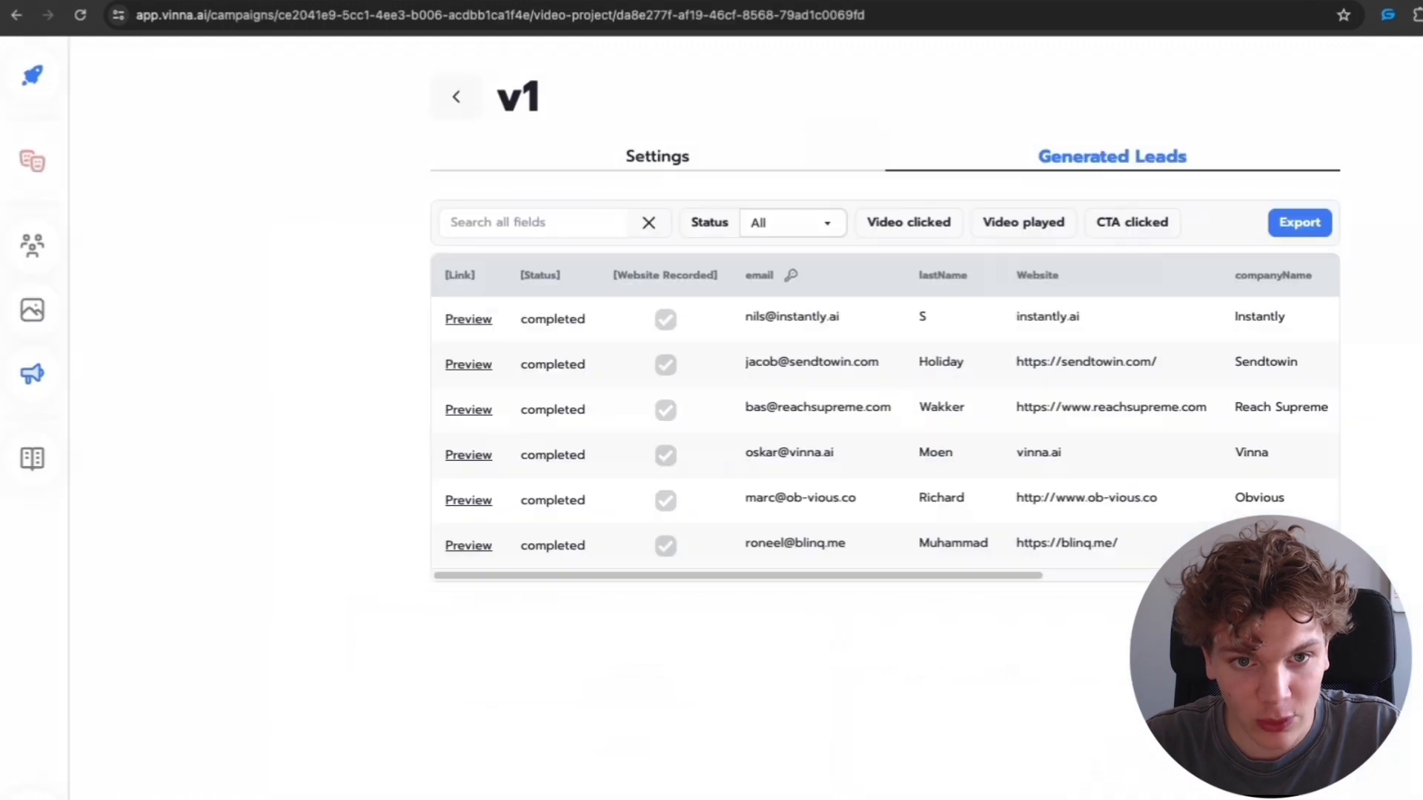
click(466, 412)
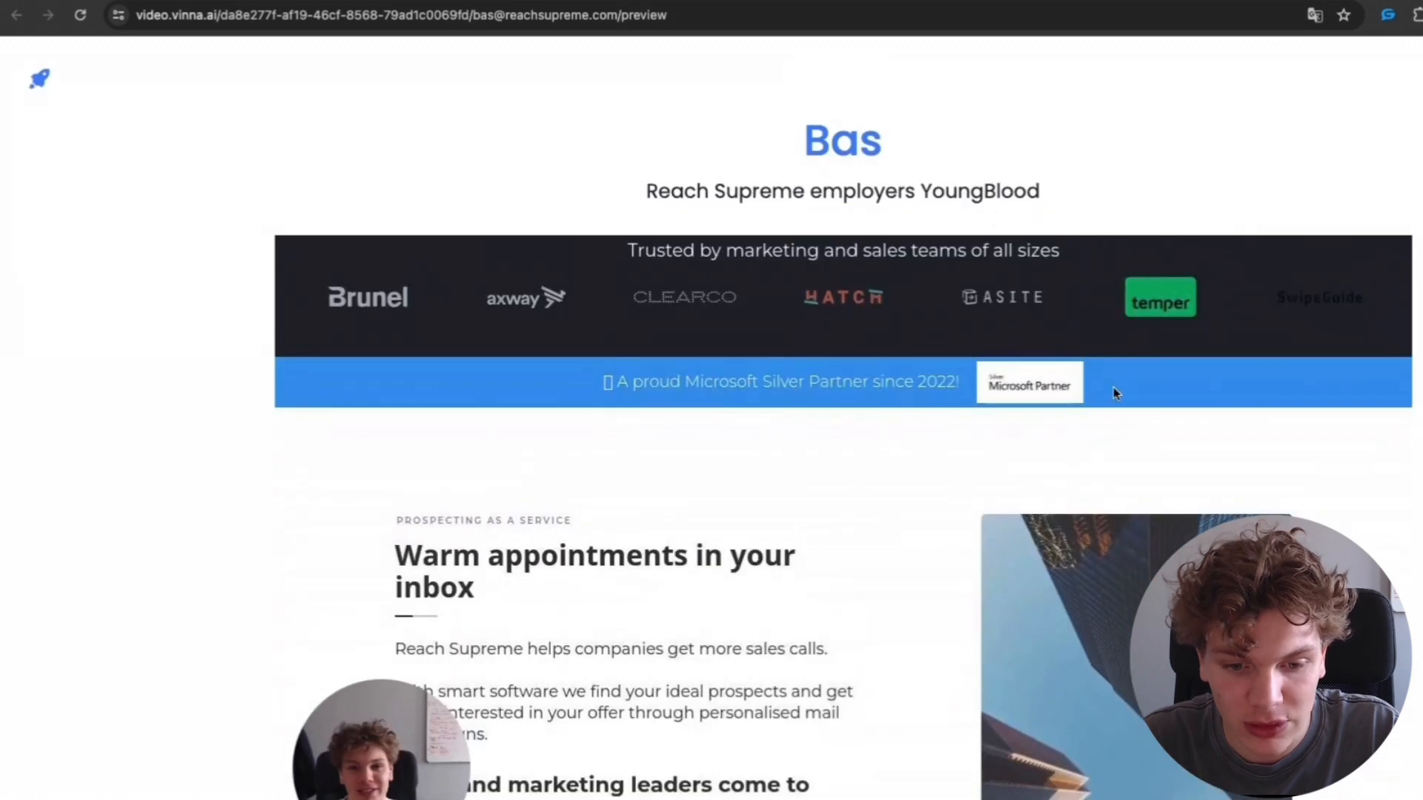
click(859, 4)
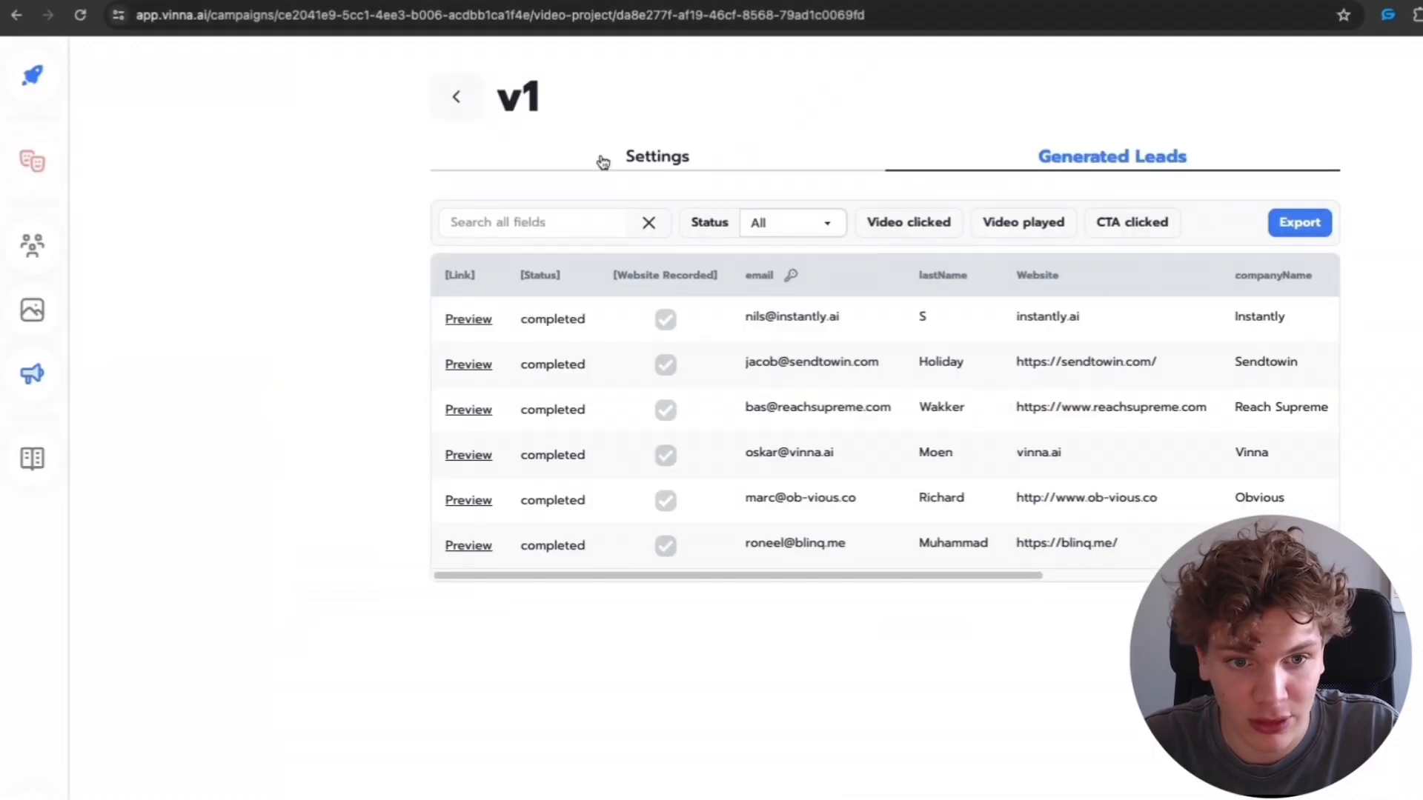
- Copy the Instantly snippet for the v1 video project from the campaign list
click(455, 96)
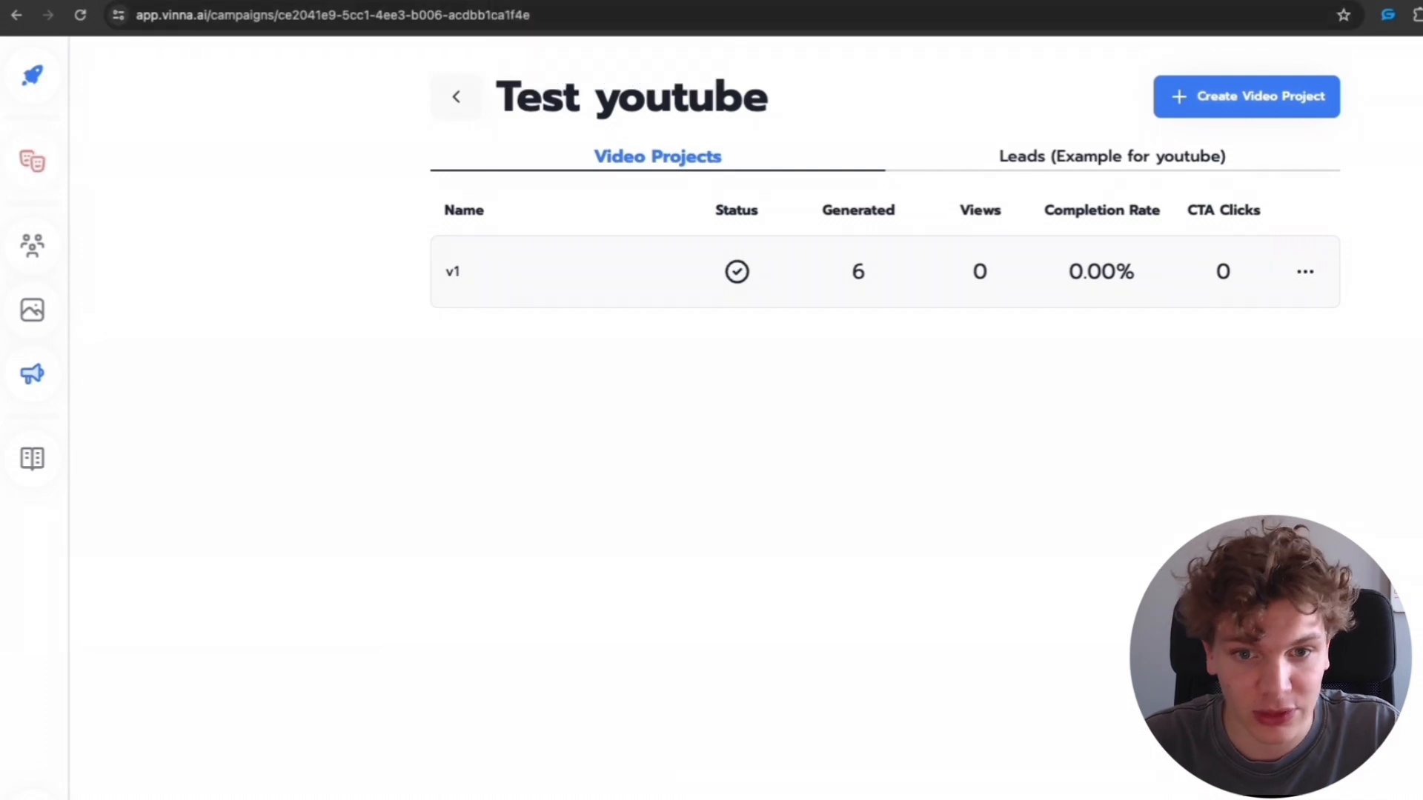
click(1305, 273)
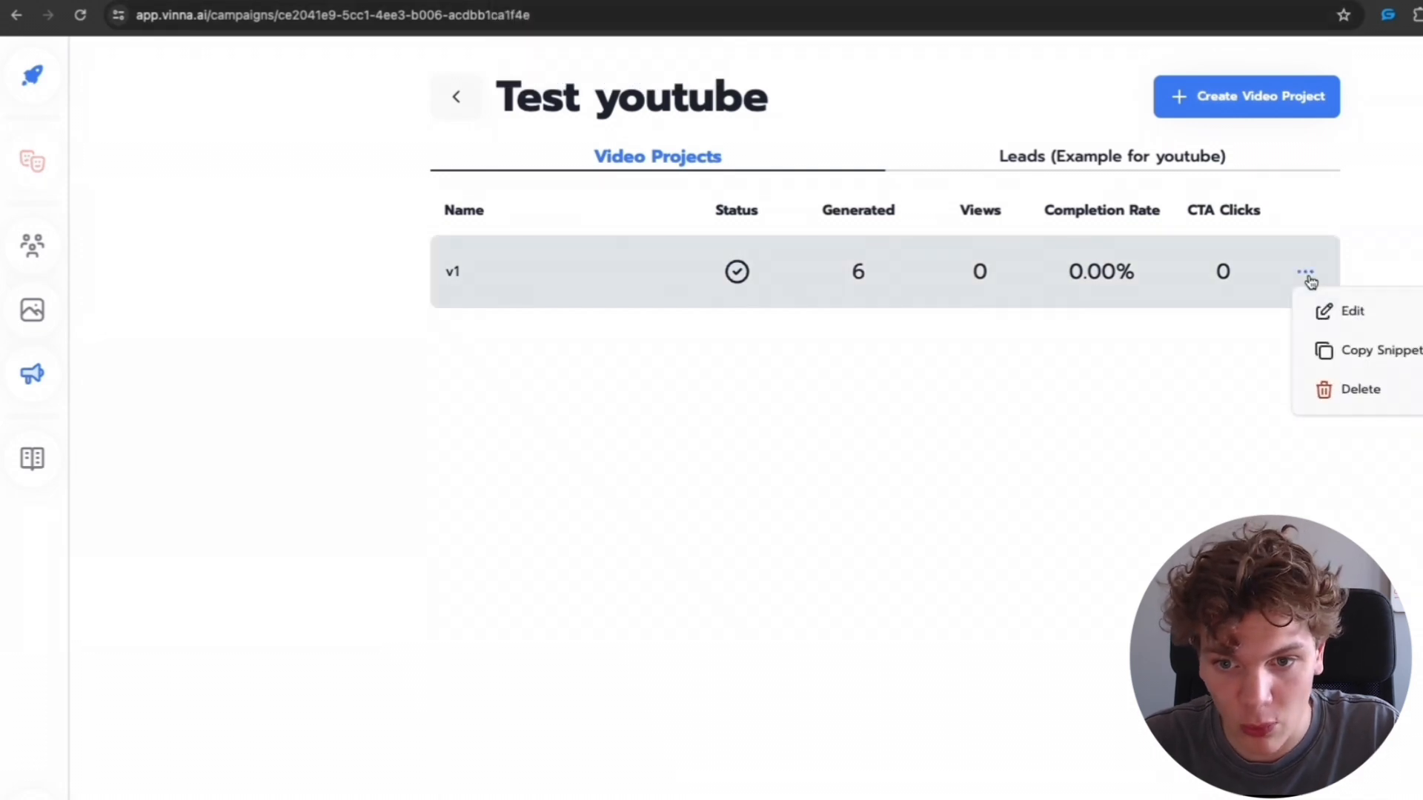
click(1411, 368)
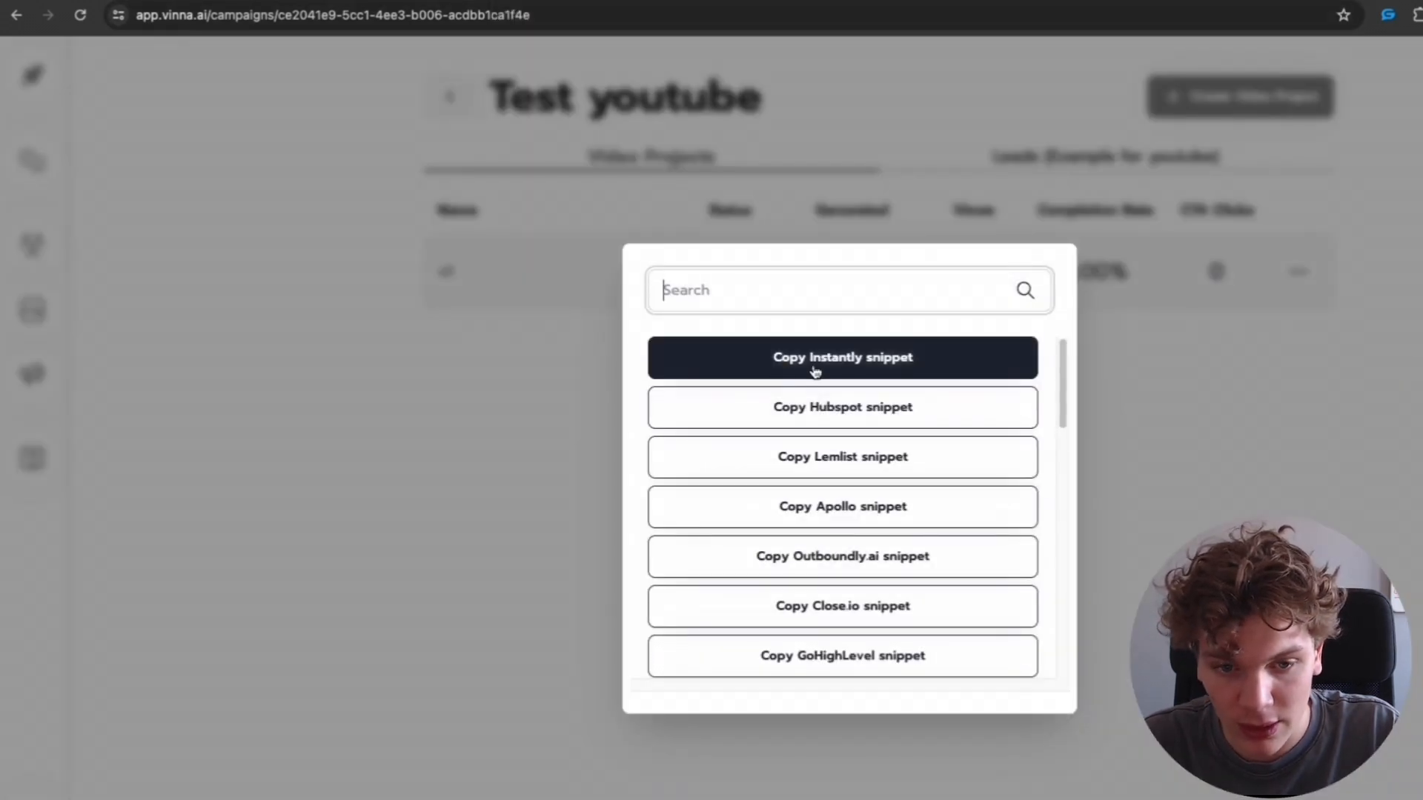
scroll(942, 526, down, 1)
scroll(942, 526, up, 1)
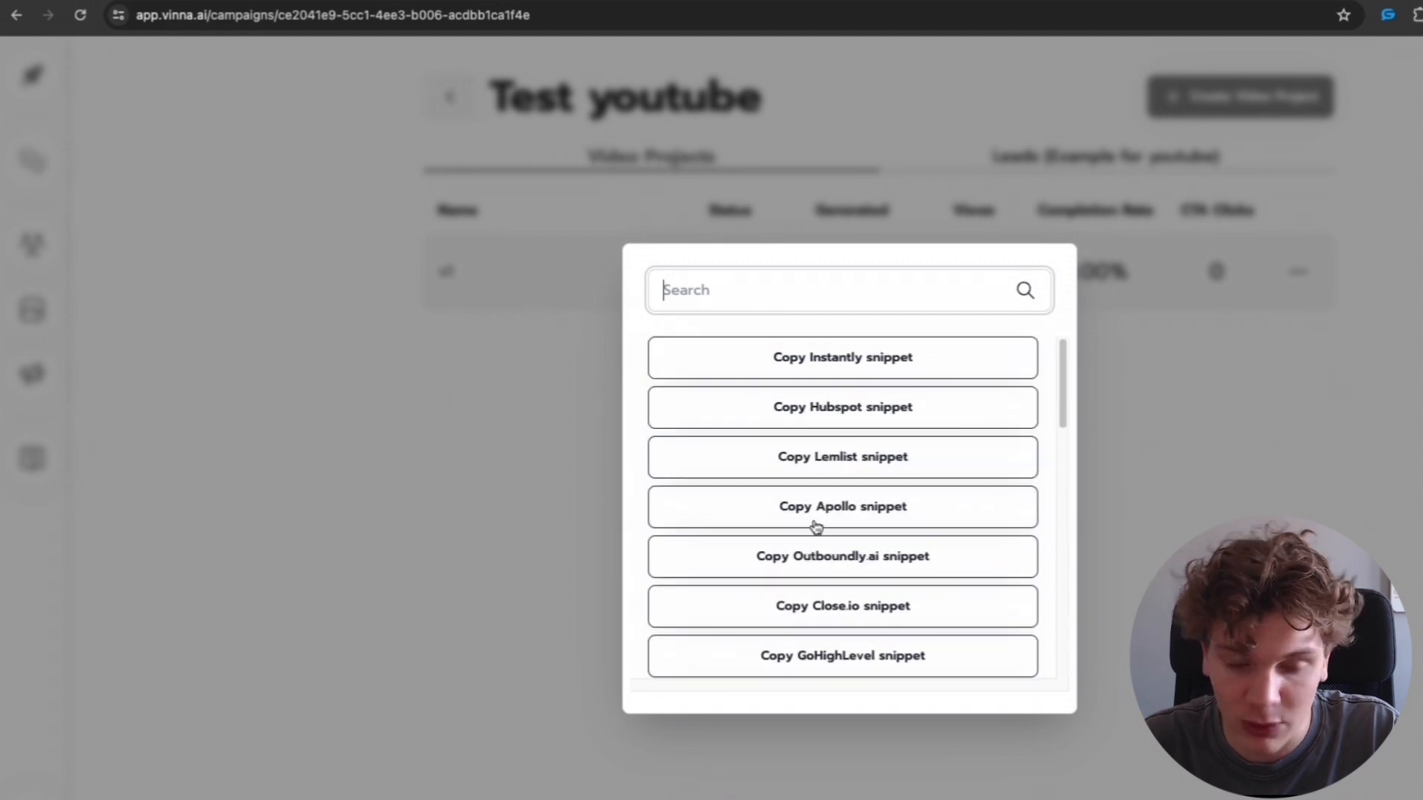
click(912, 357)
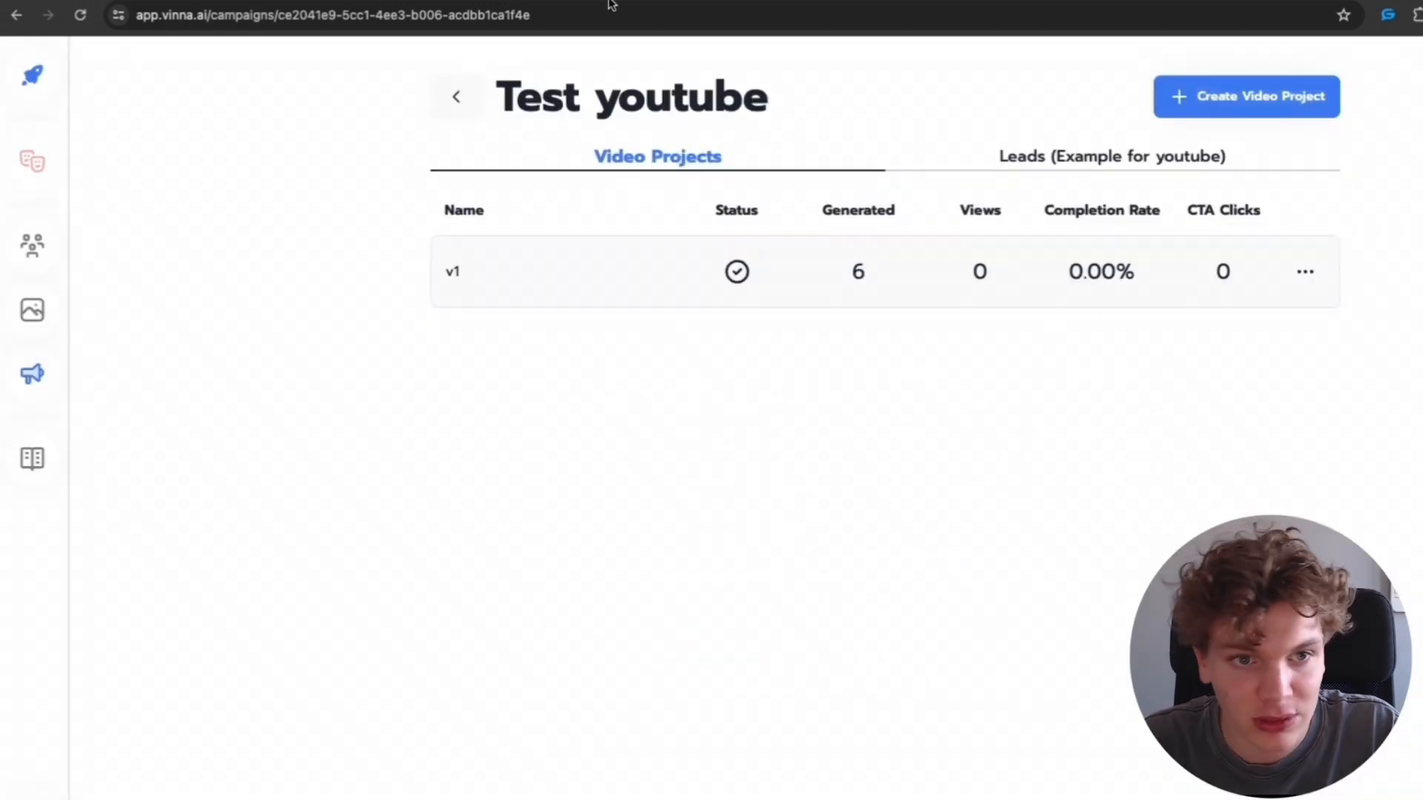
- Return to the Instantly campaign and start step 2's body with the greeting Hey {{firstName}},
click(575, 0)
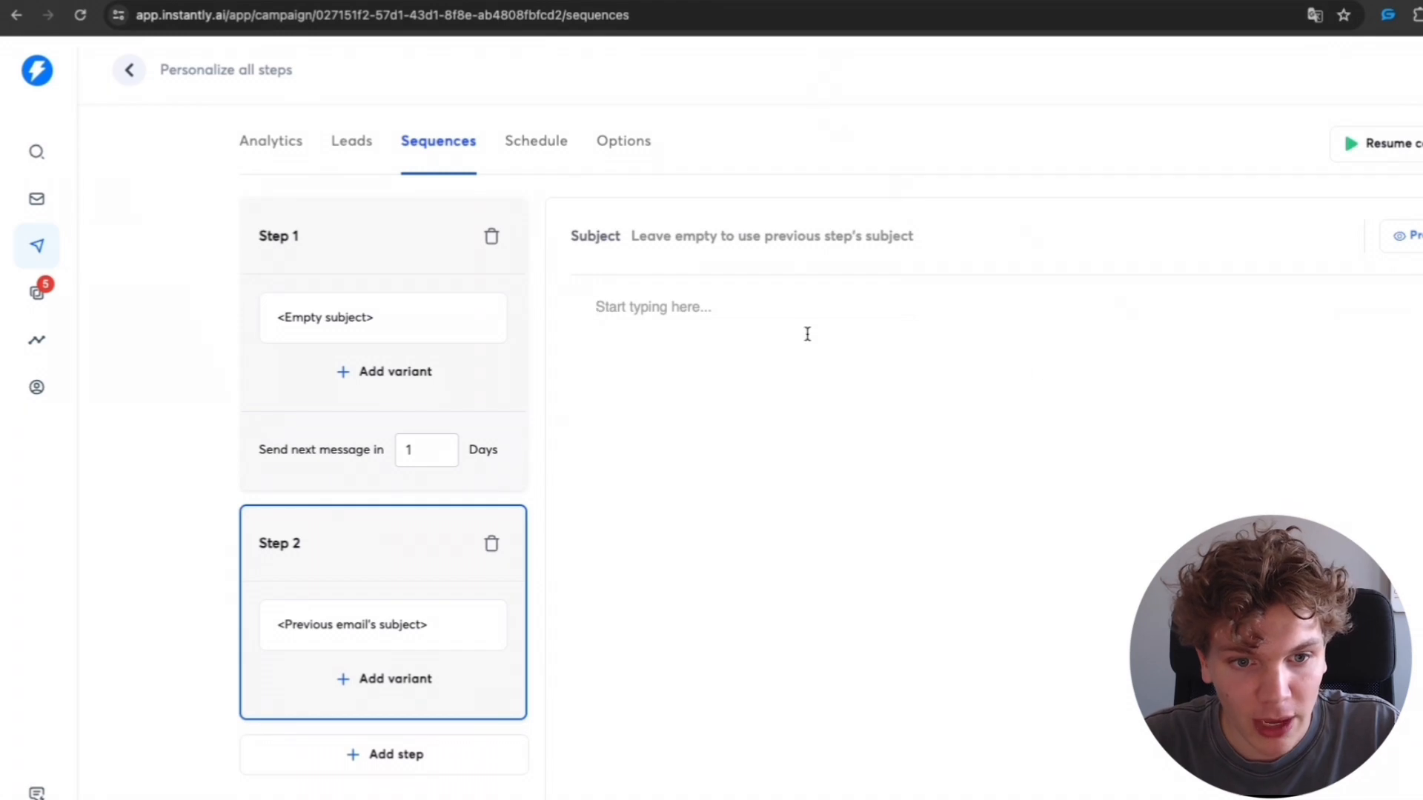
click(701, 330)
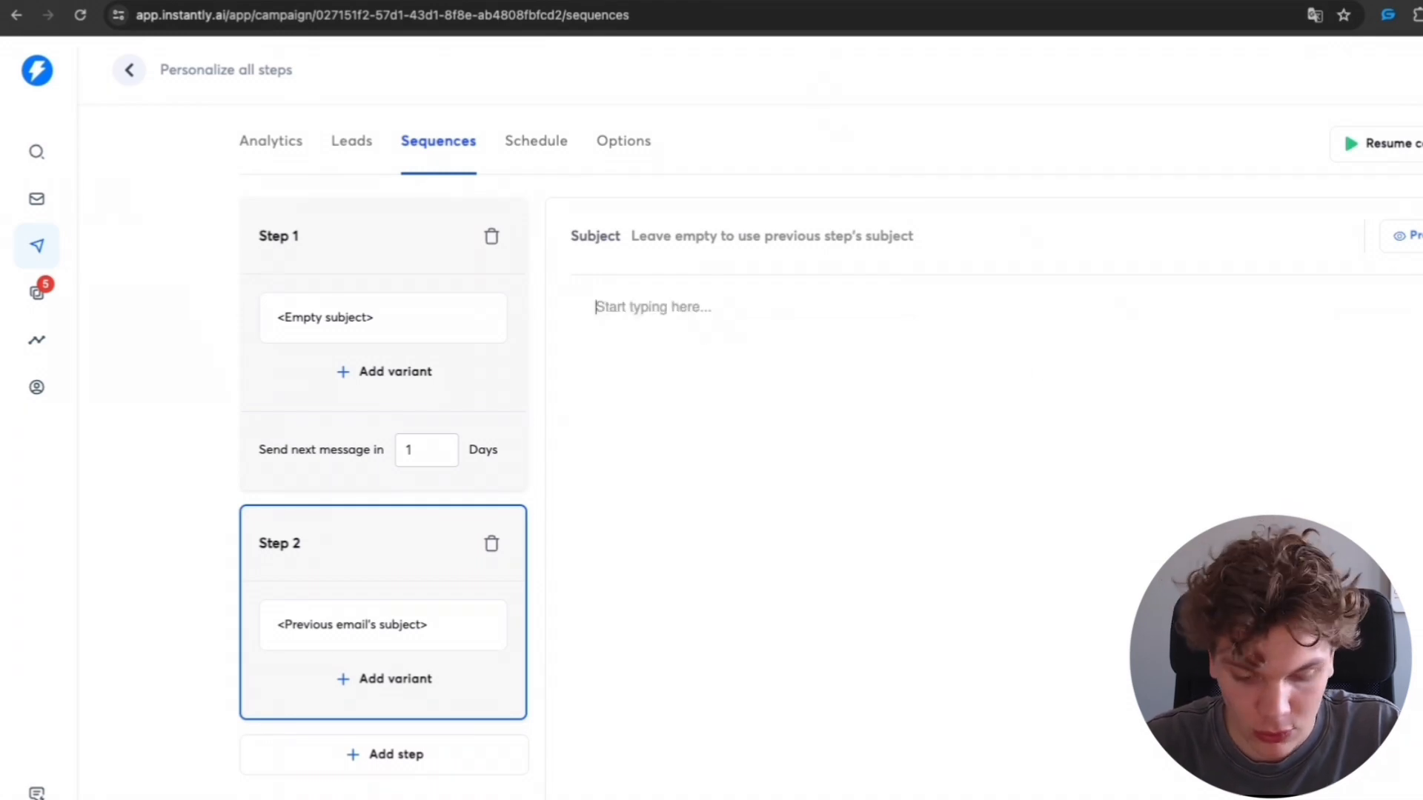
text(Hey {{firstName}})
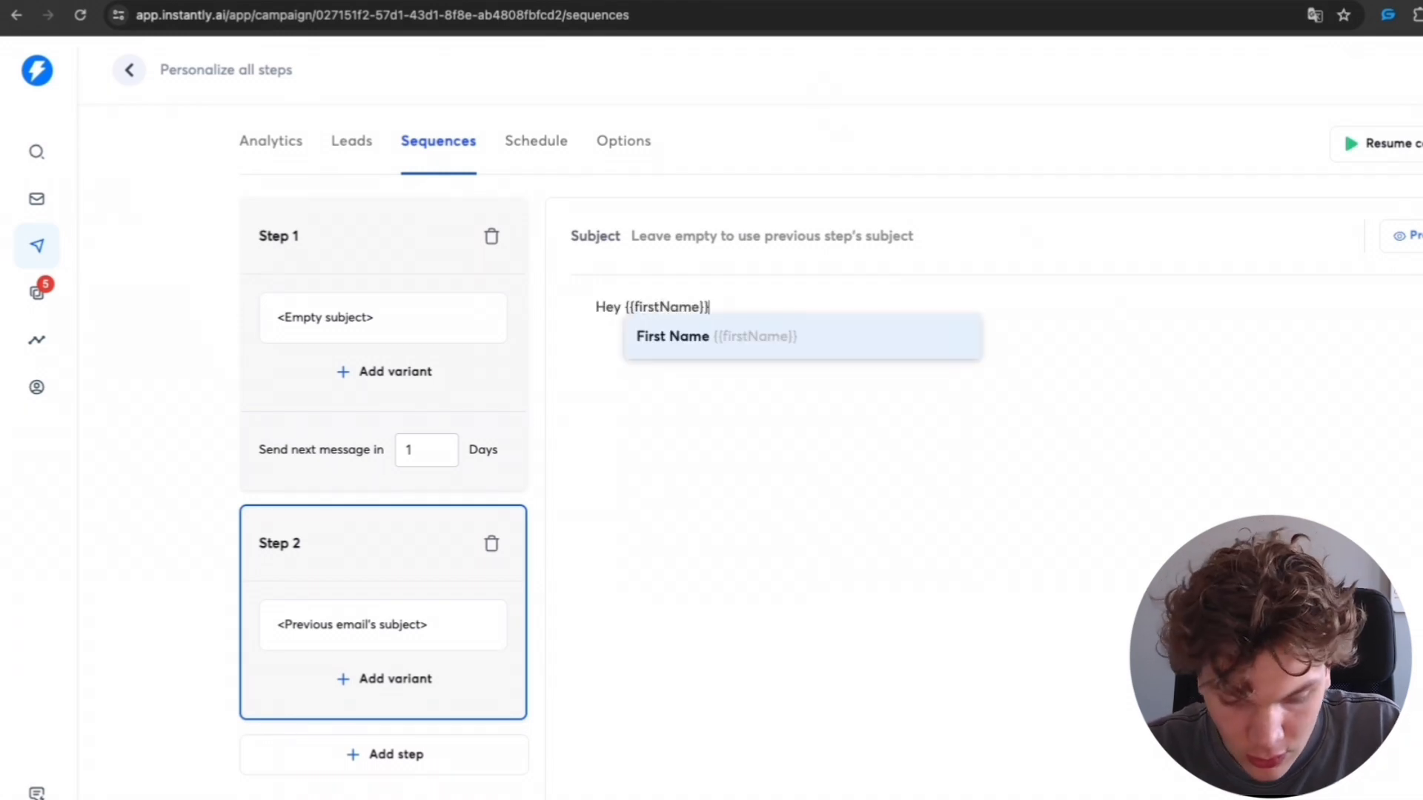
text(,)
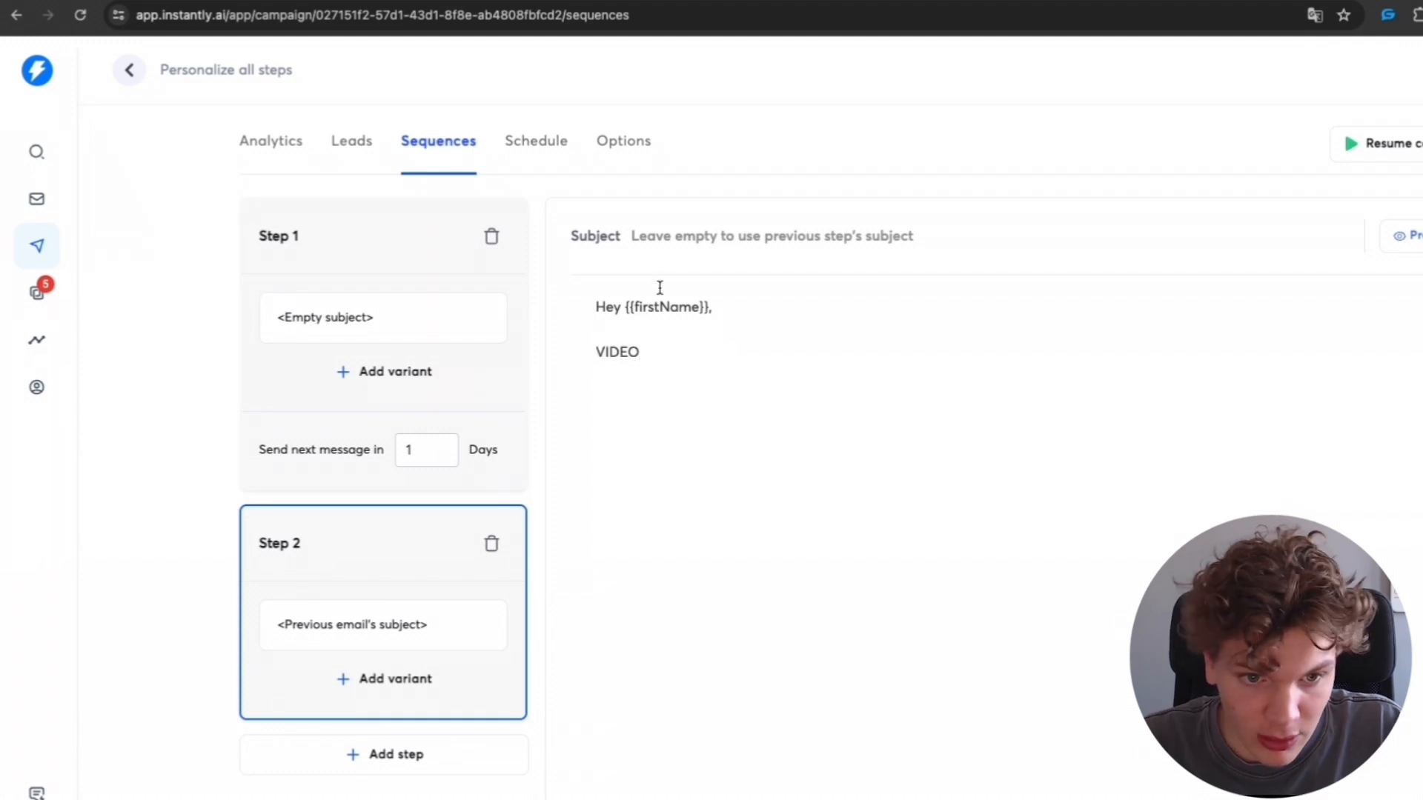
- Replace the VIDEO placeholder in step 2's HTML source with the copied Vinna video snippet
double_click(619, 354)
click(1050, 799)
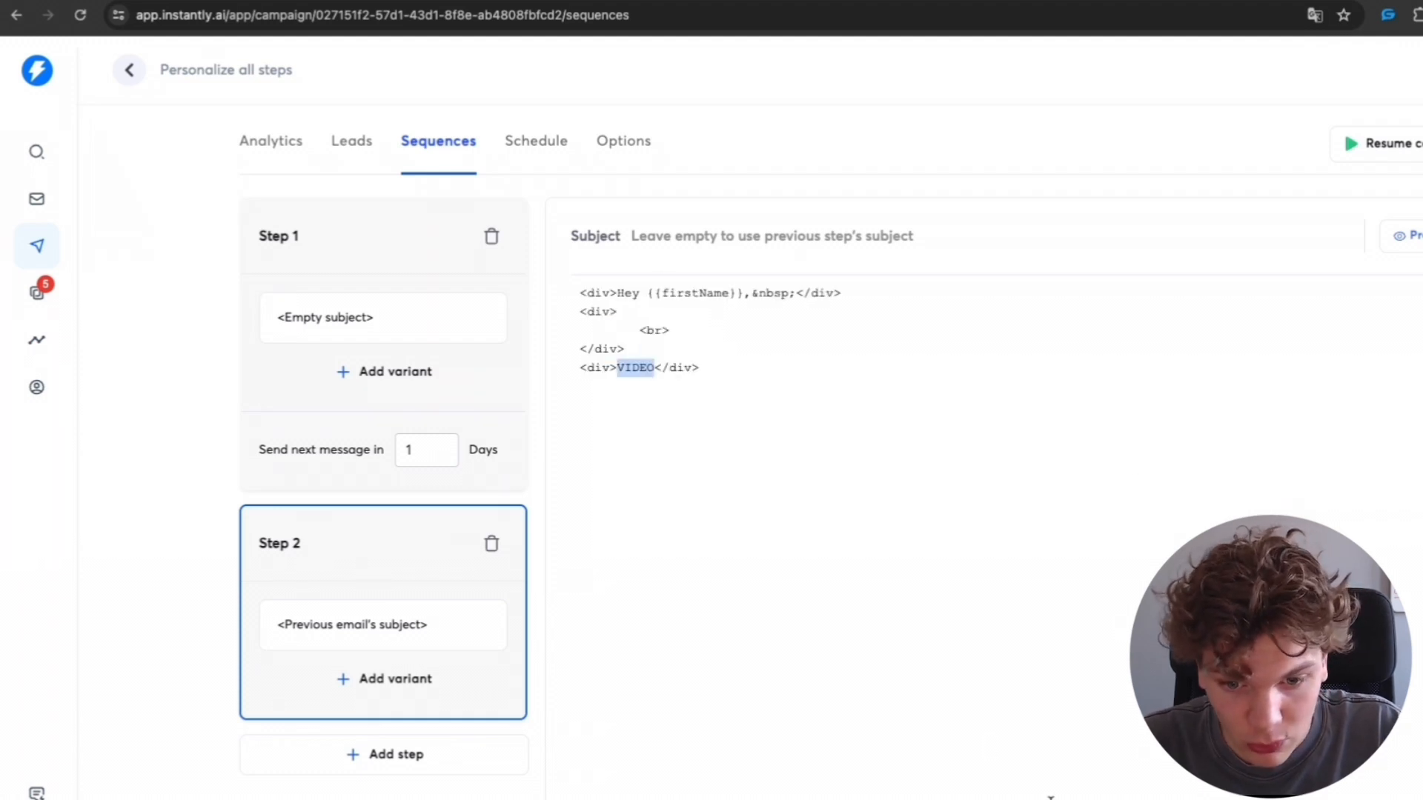
text(<a href="https://video.vinna.ai/da8e277f-af19-46cf-8568-79ad1c0069fd/{{email}}"><img alt="" src="https://video.vinna.ai/da8e277f-af19-46cf-8568-79ad1c0069fd/{{email}}/gif" width="480" height="auto" /></a>)
click(1050, 799)
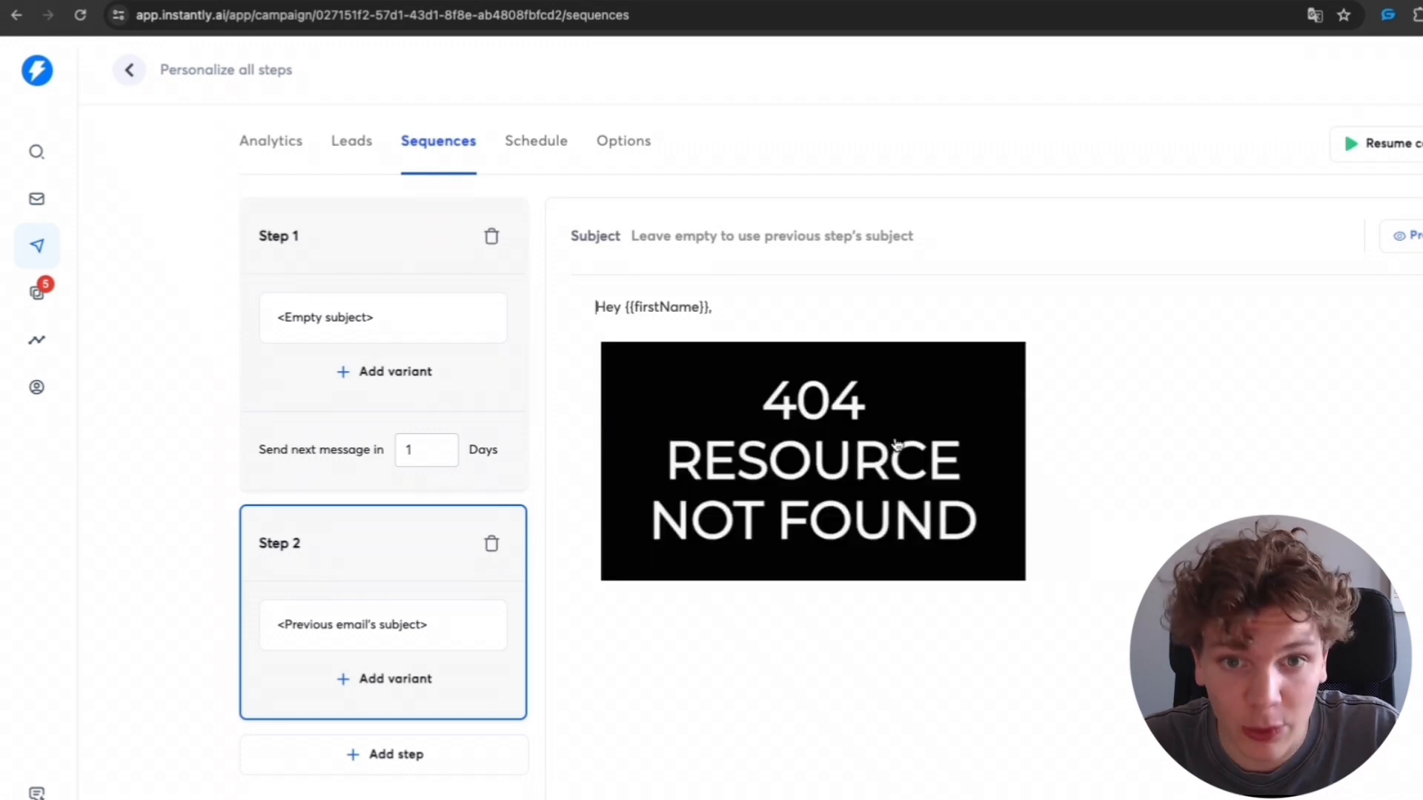
- Preview the step 2 email with a sample lead's variables
click(1403, 235)
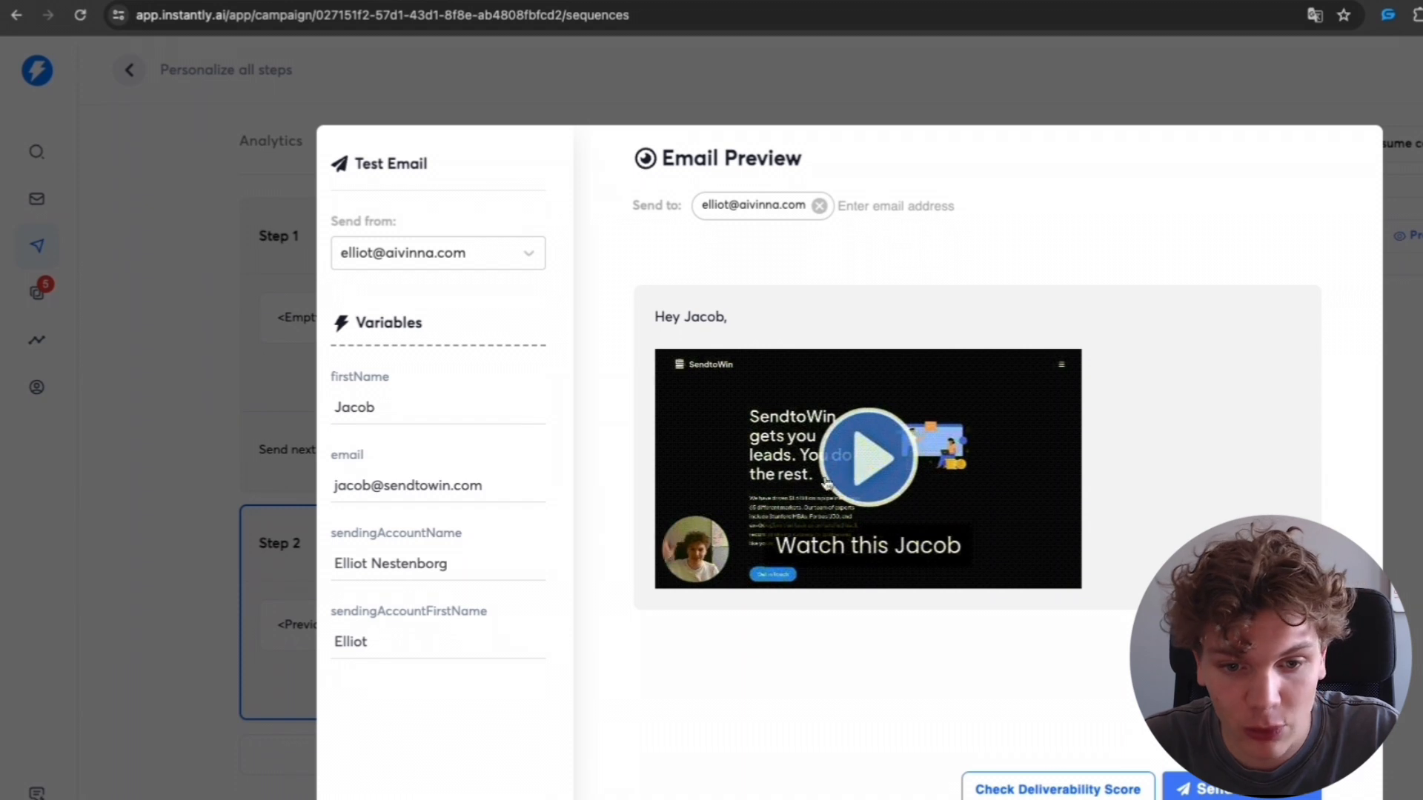
drag(499, 486, 331, 486)
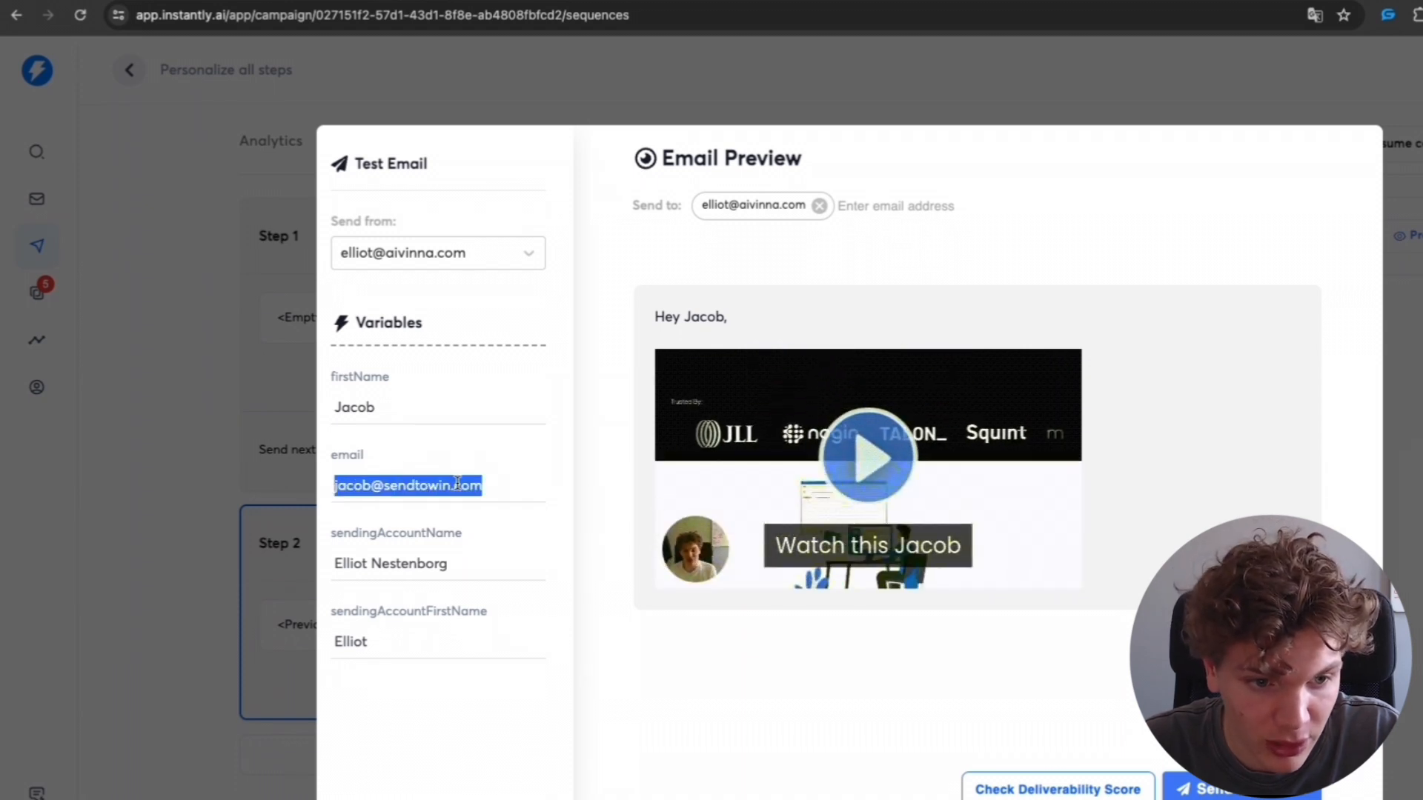
click(537, 487)
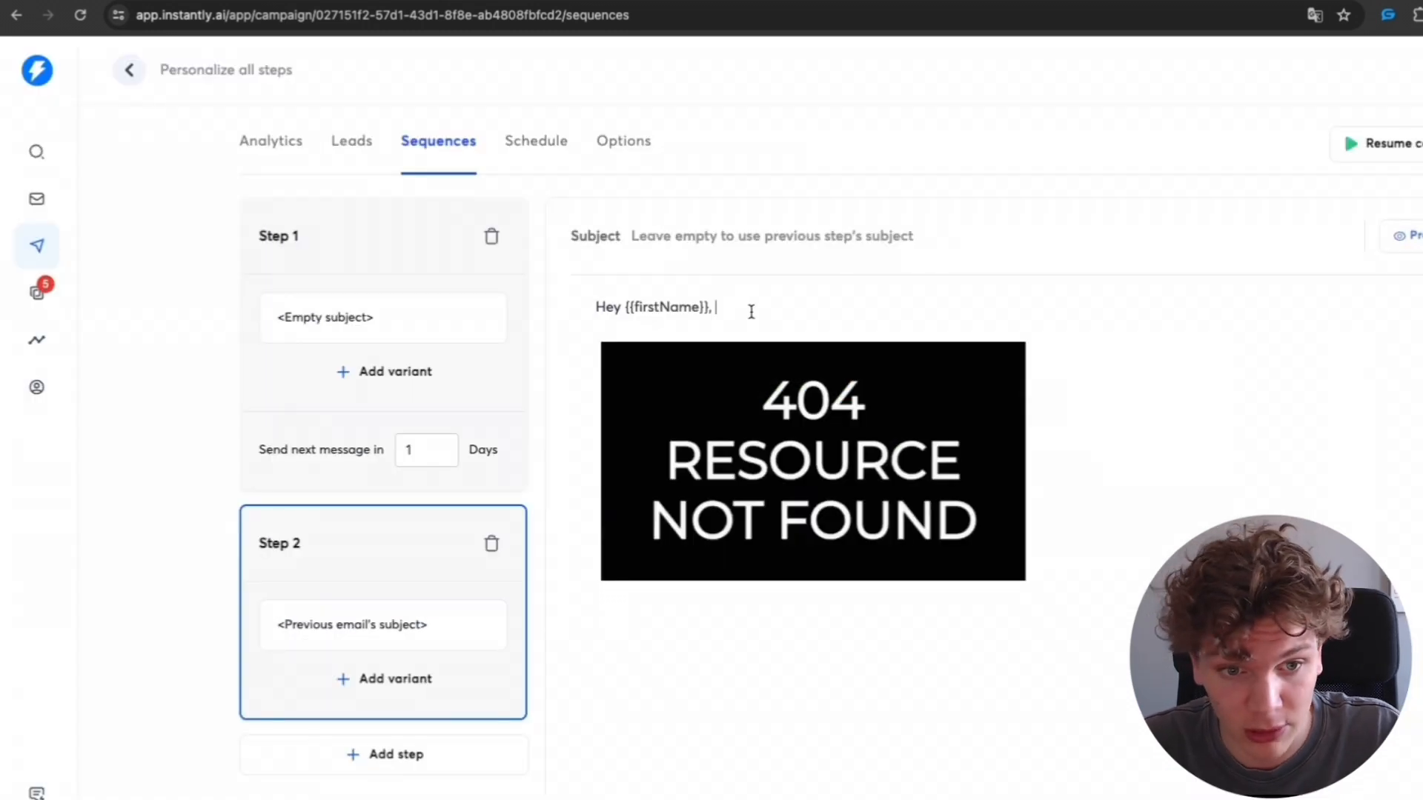
- Add the line 'Here is the 60-second video about {{companyName}} and how you can get more customers like {{casestudy}}.' and 'We recently did this for balbllbamblew'
key(Return)
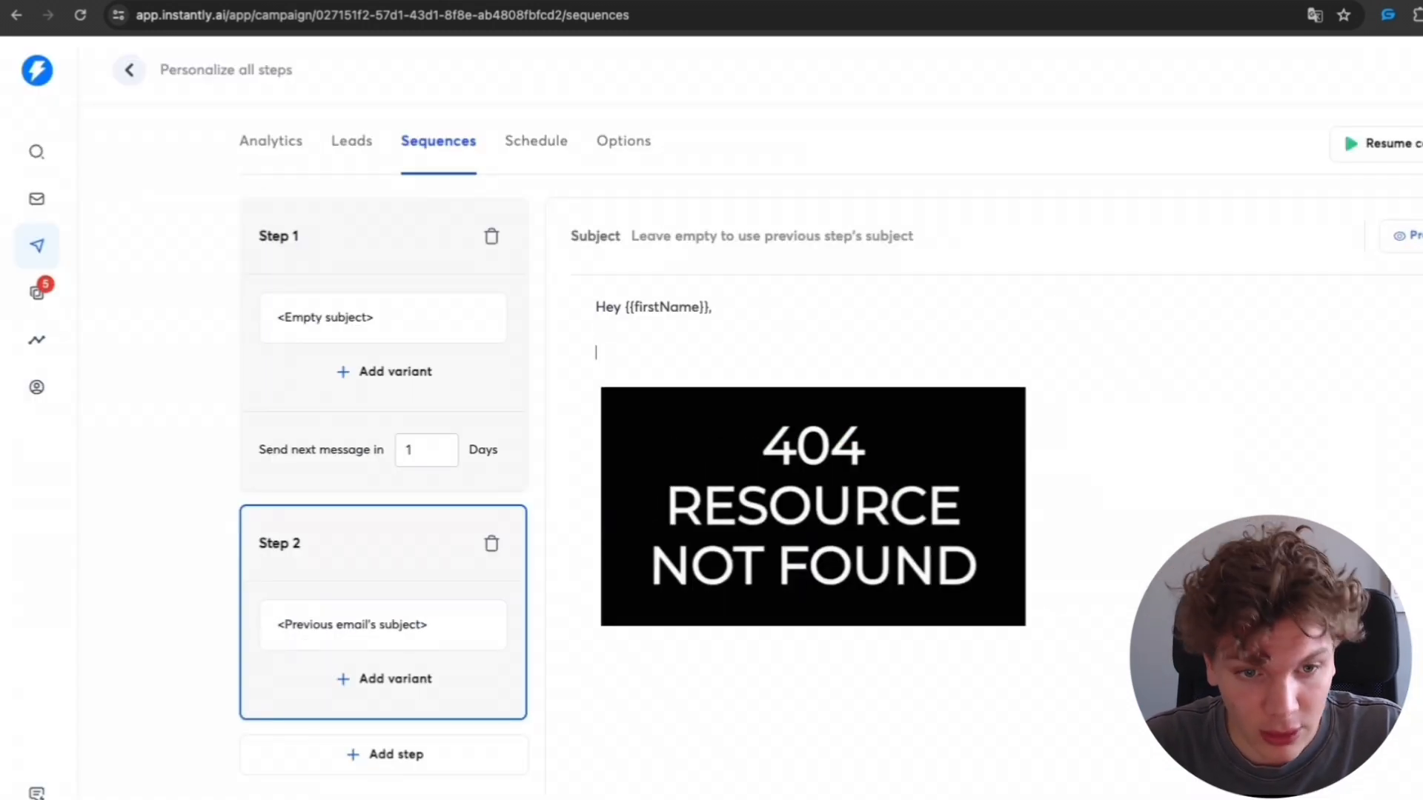
text(Here is the 60-second video)
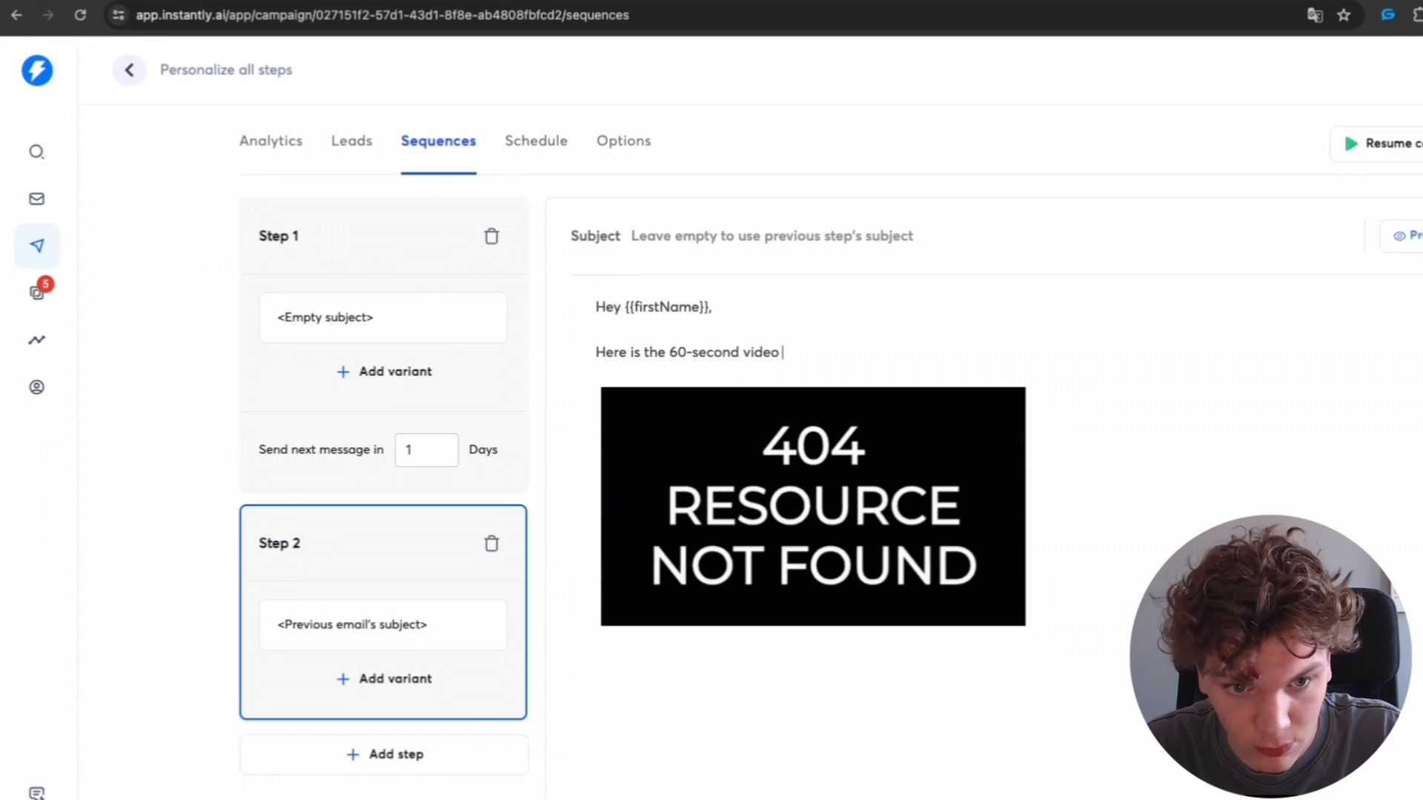
text( about {{)
click(1063, 466)
text(and h)
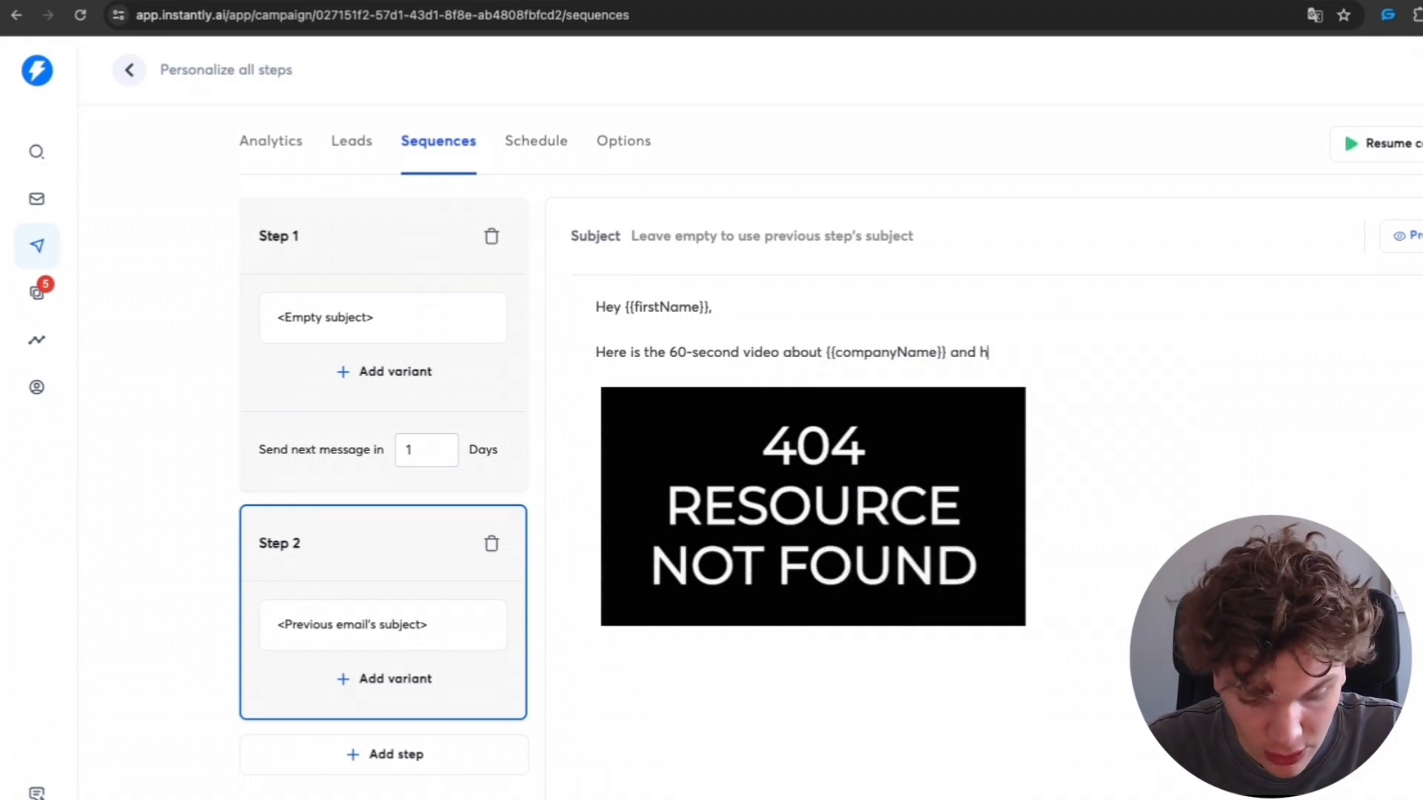
text(ow you can get more customers l)
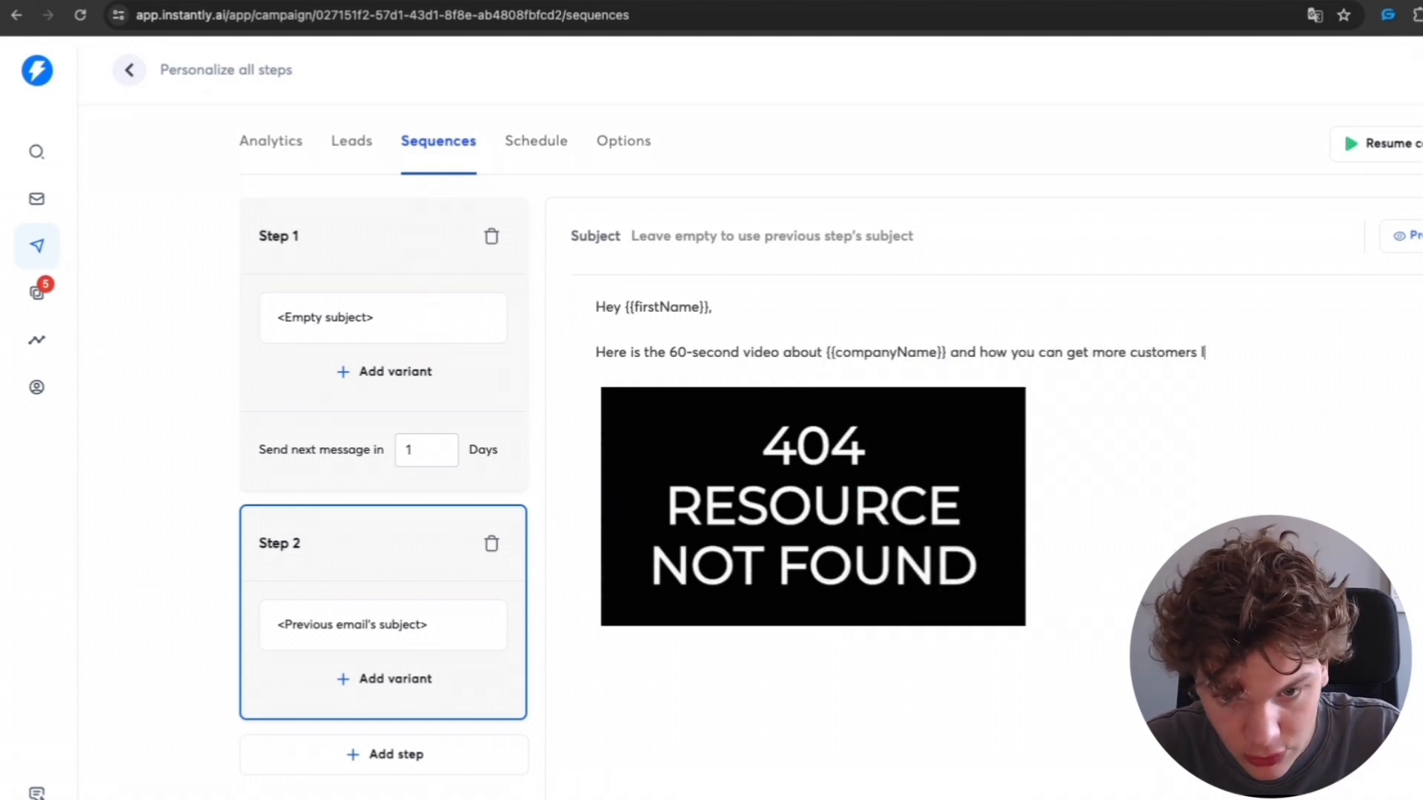
text(ike {{)
scroll(1401, 552, down, 1)
click(1404, 570)
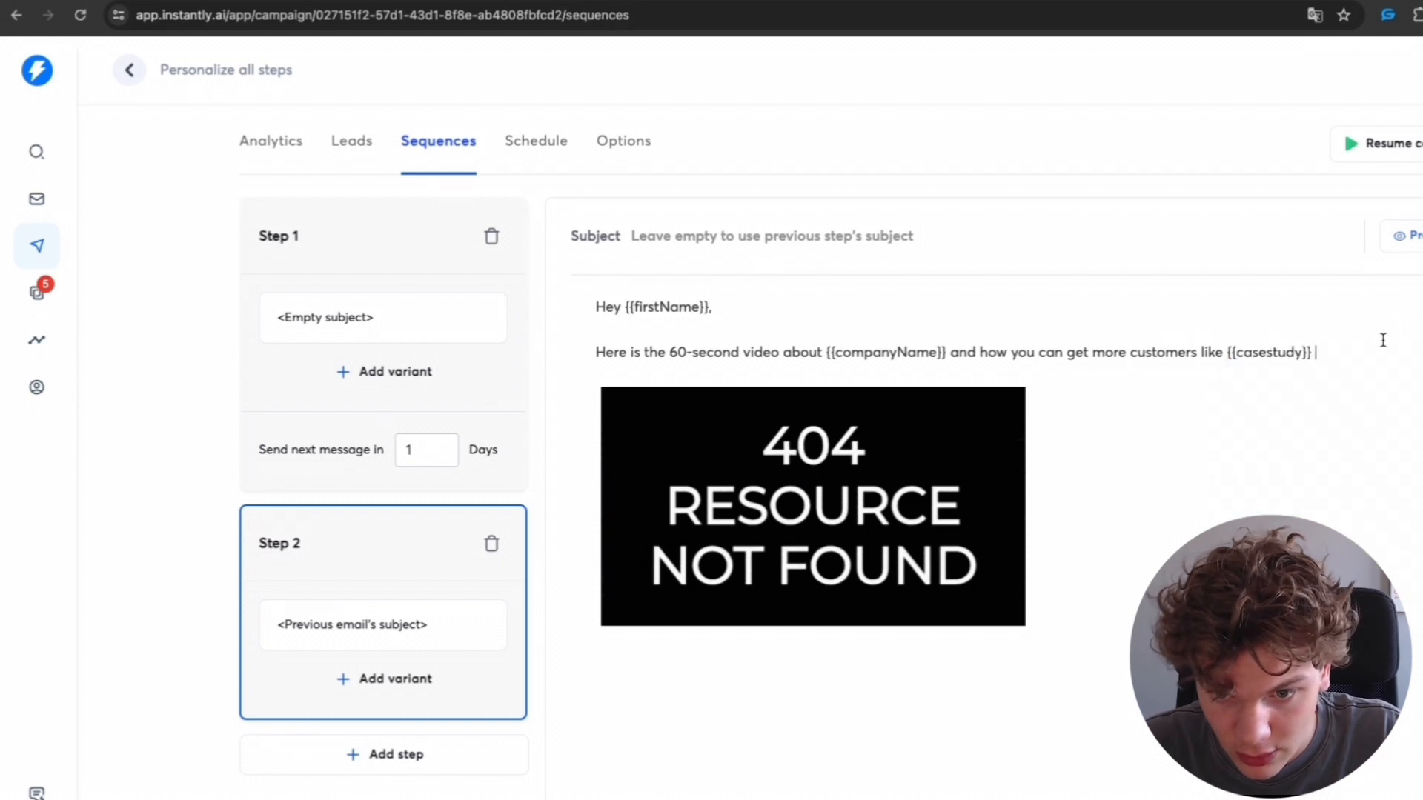
key(BackSpace)
text(.)
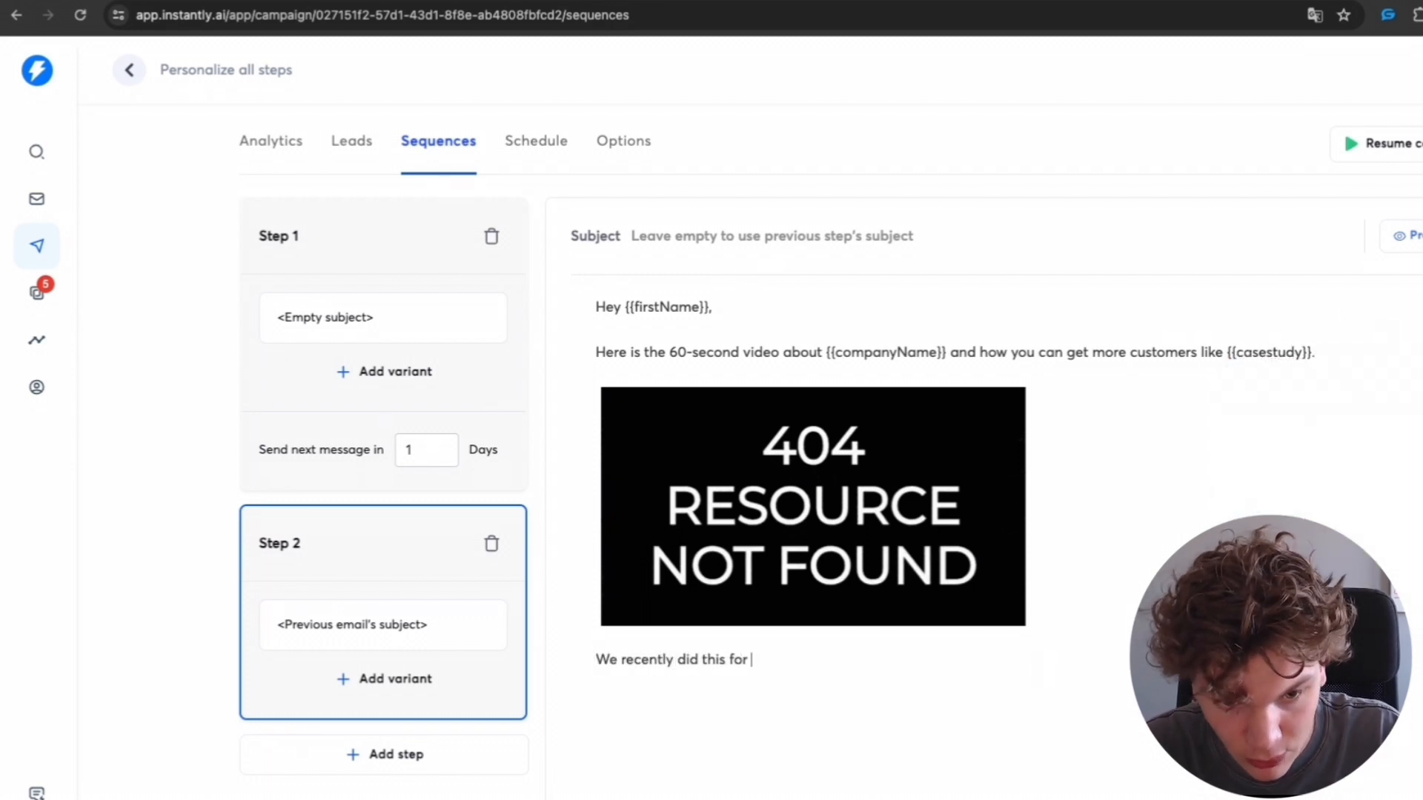
text(albllbamblew)
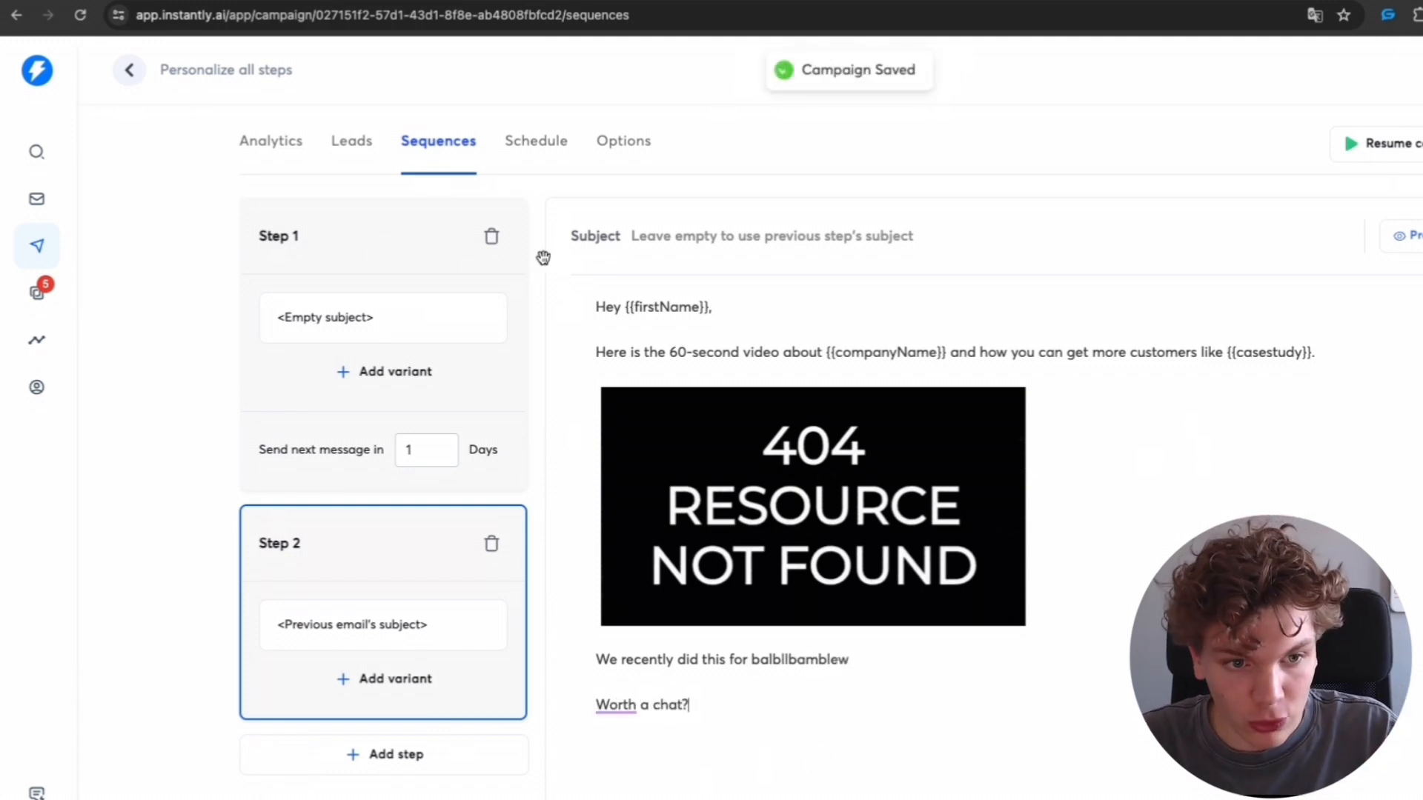
- Preview the step 1 and step 2 emails to compare how the variables render for a sample lead
click(382, 251)
click(1414, 241)
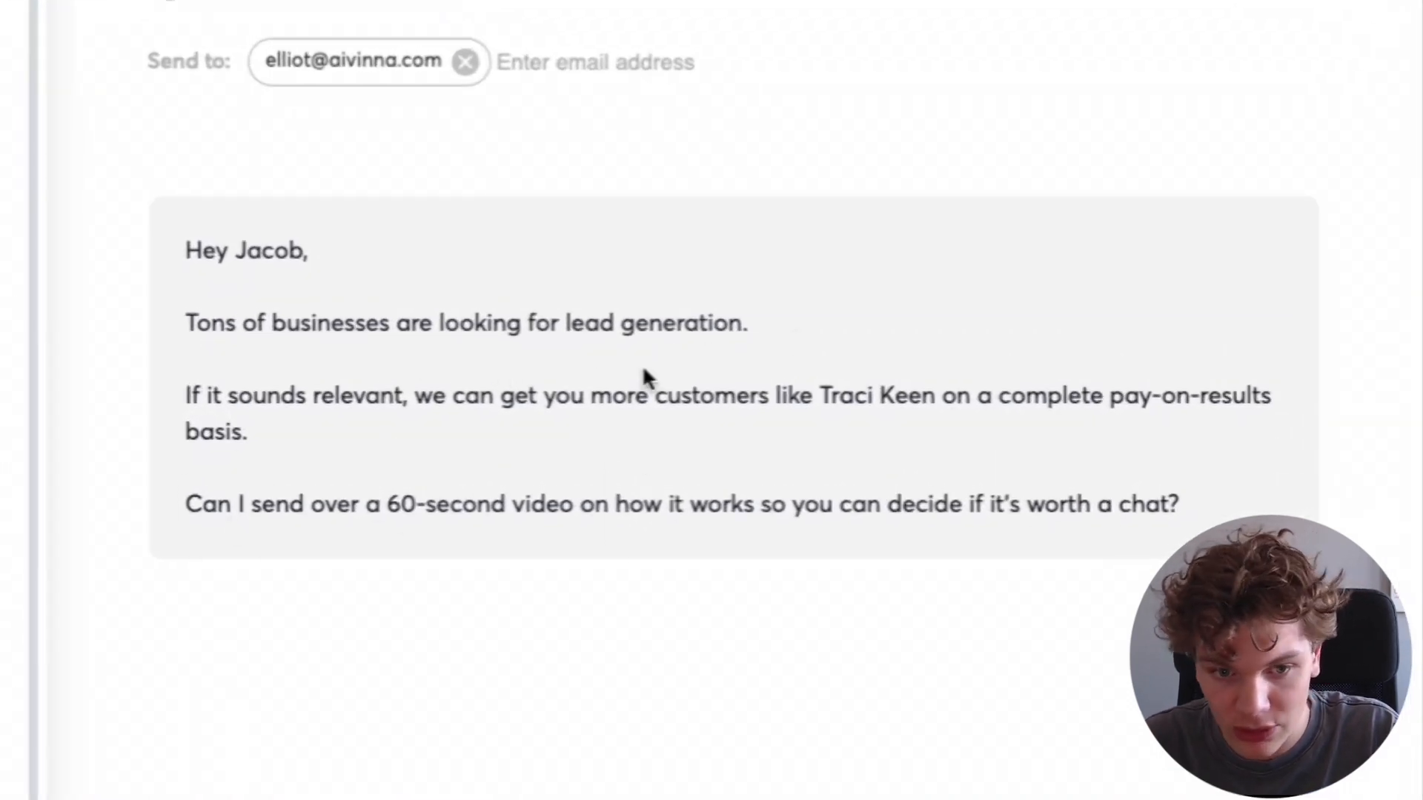
drag(248, 432, 187, 396)
click(1138, 370)
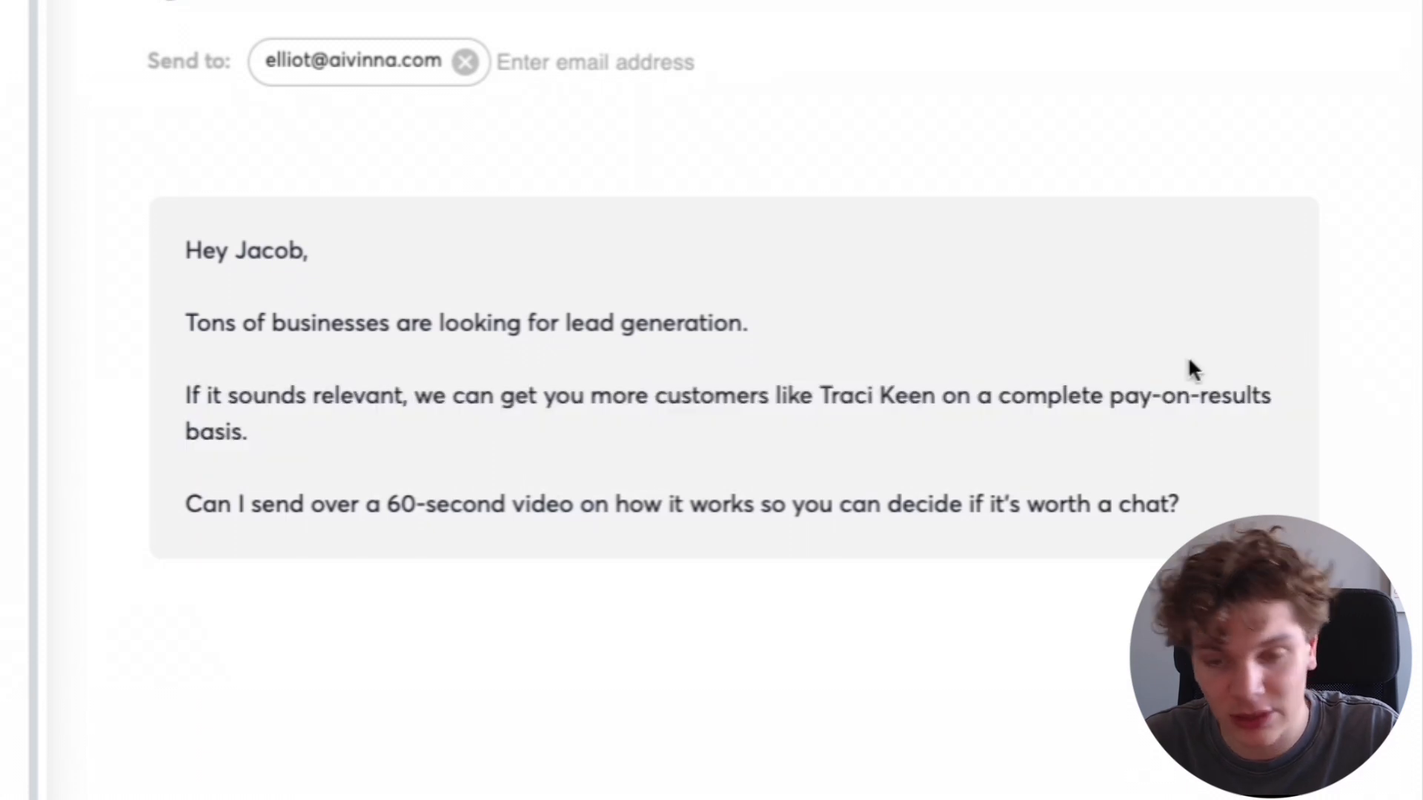
key(Escape)
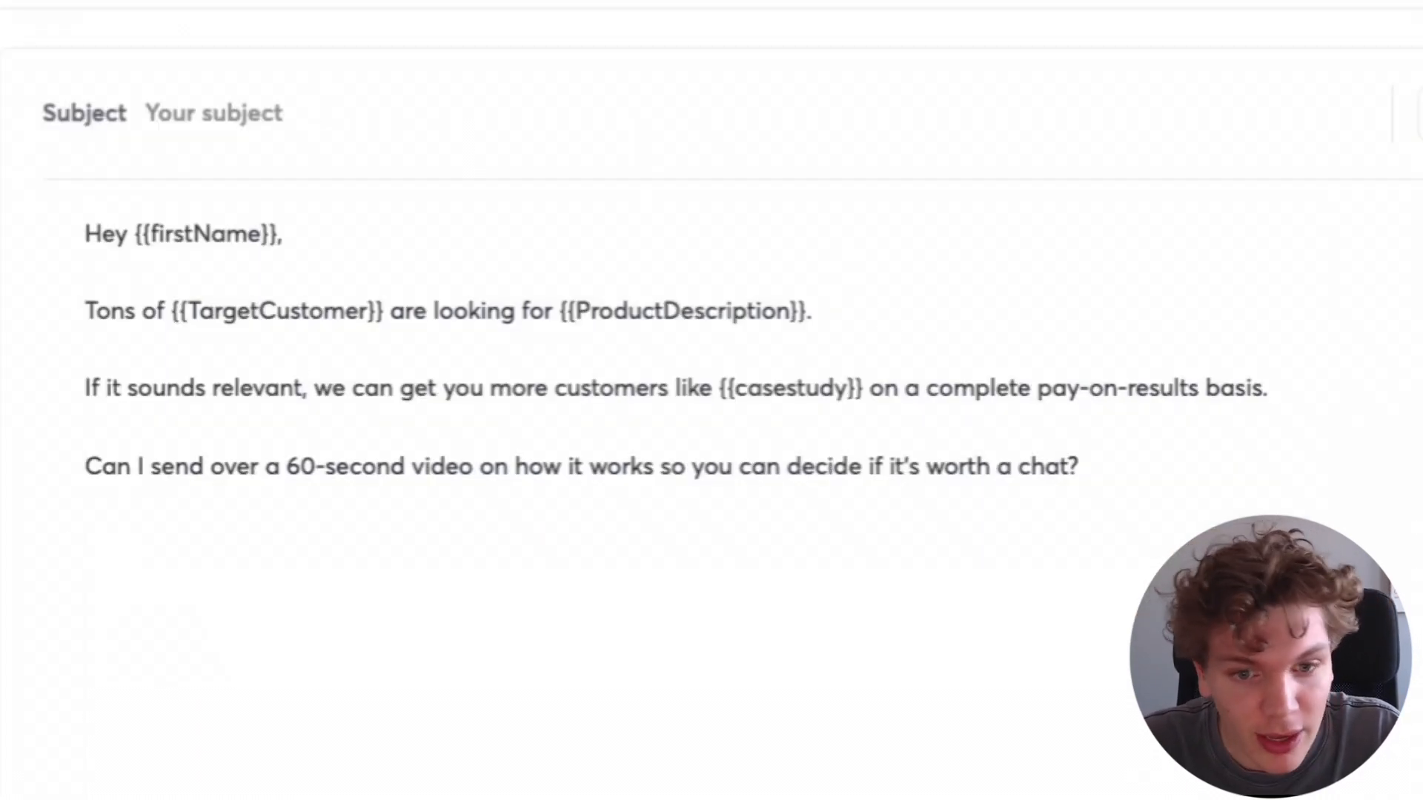
key(ctrl+a)
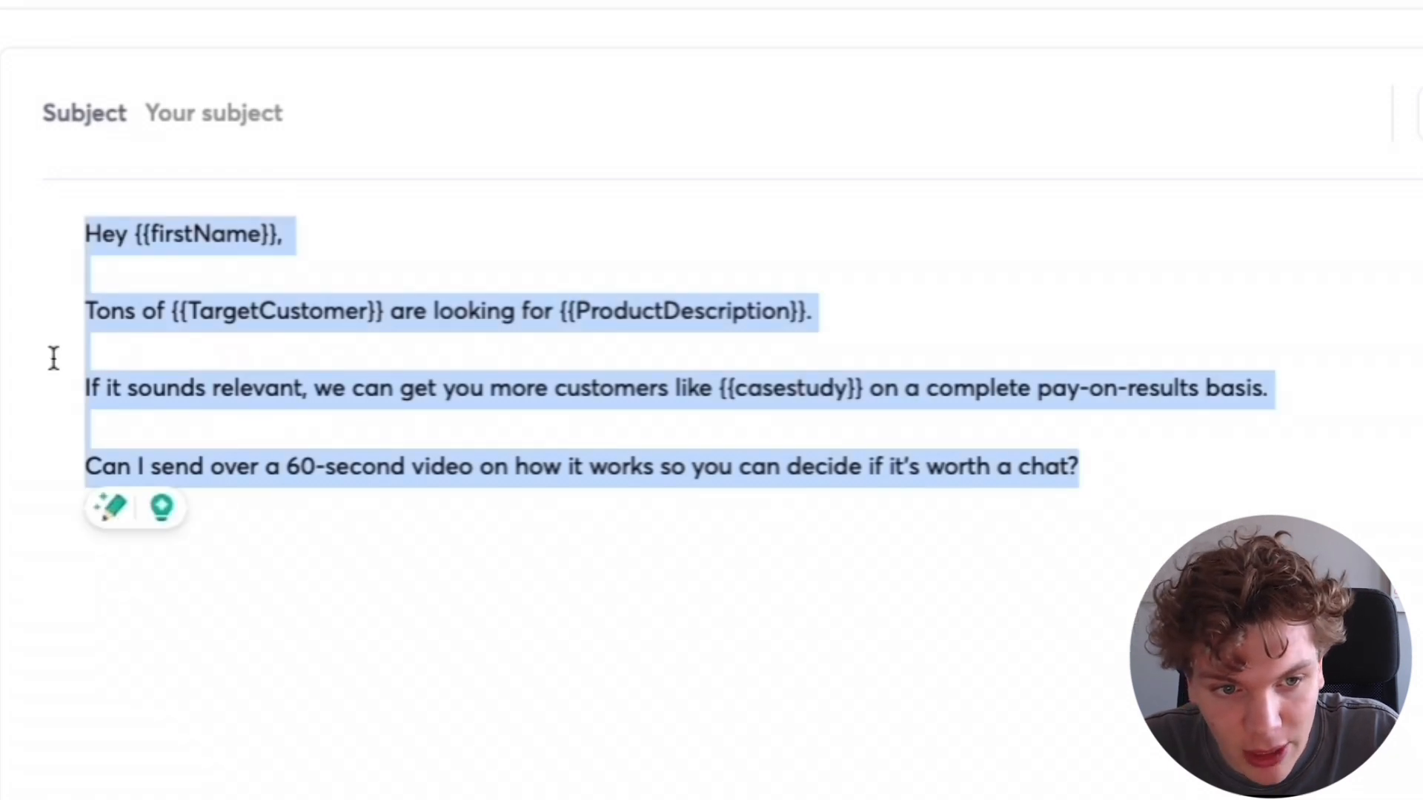
click(200, 501)
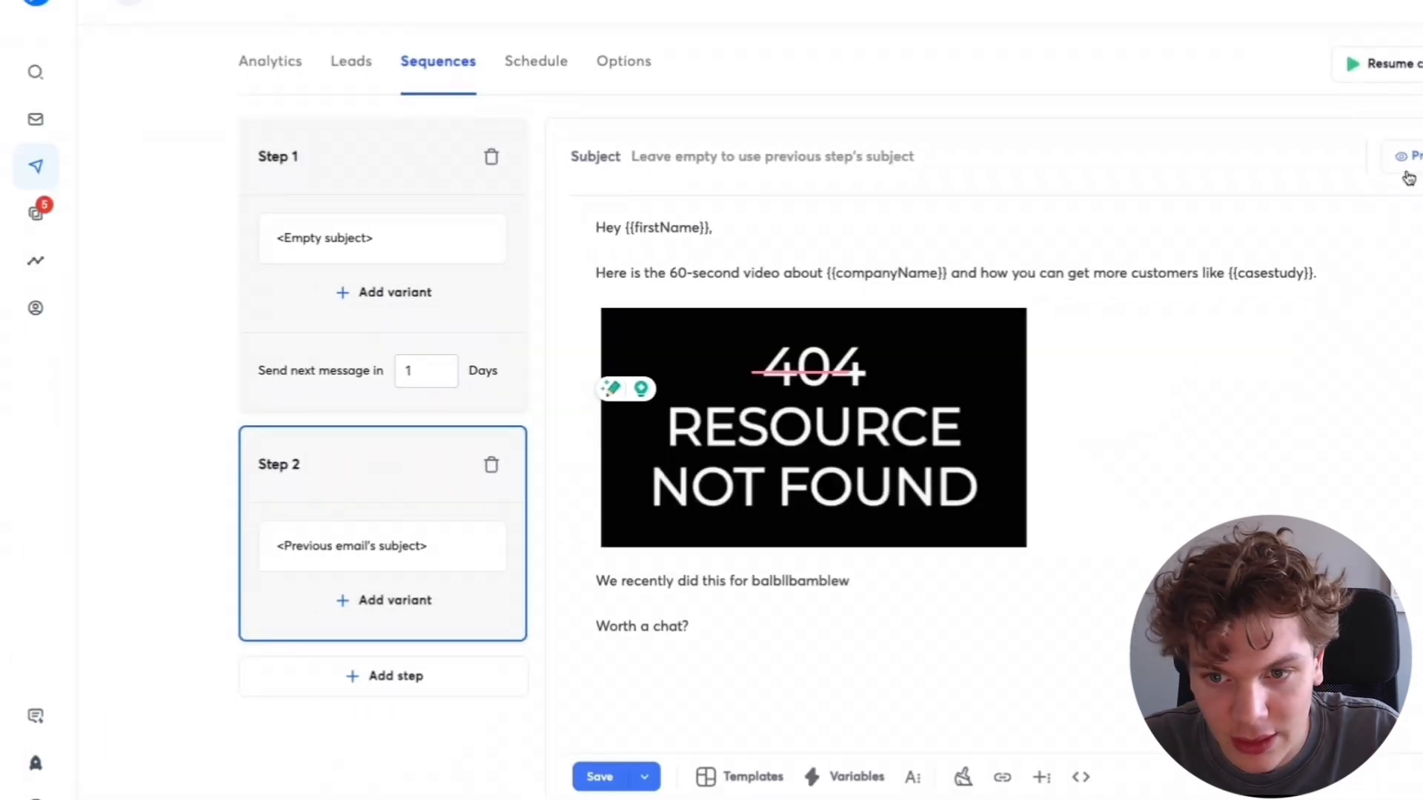
click(1407, 176)
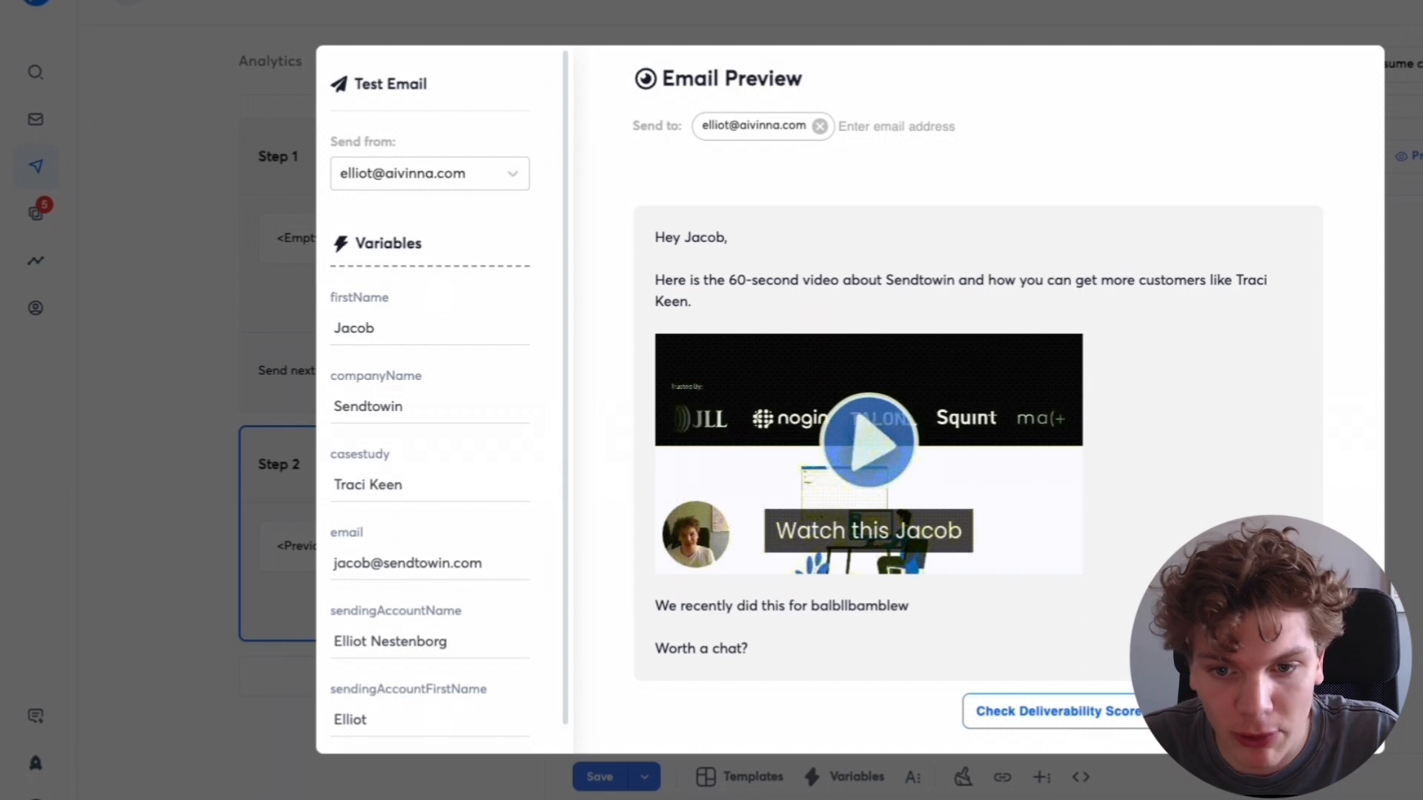
key(Escape)
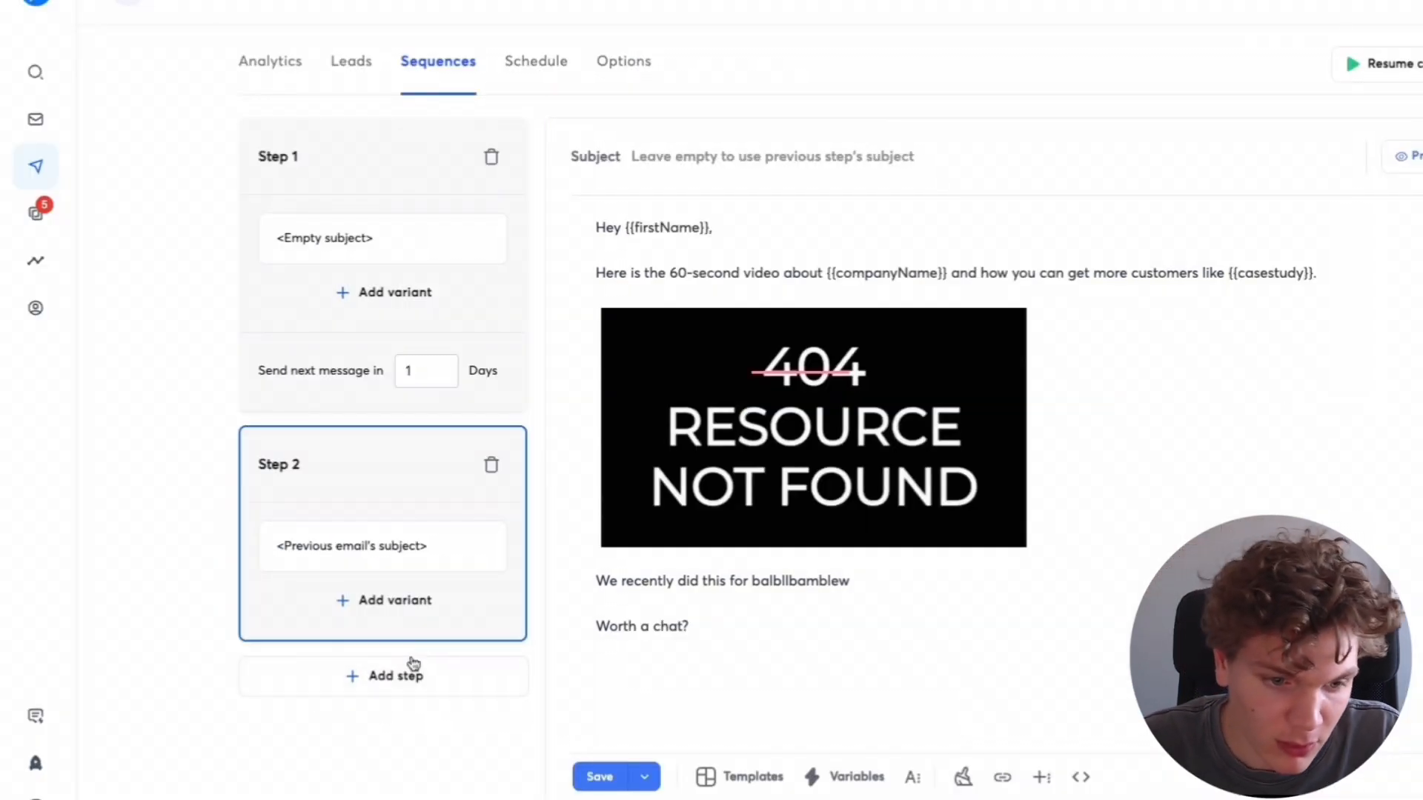
- Add a third step to the sequence and open its empty email body
click(428, 679)
scroll(471, 502, down, 2)
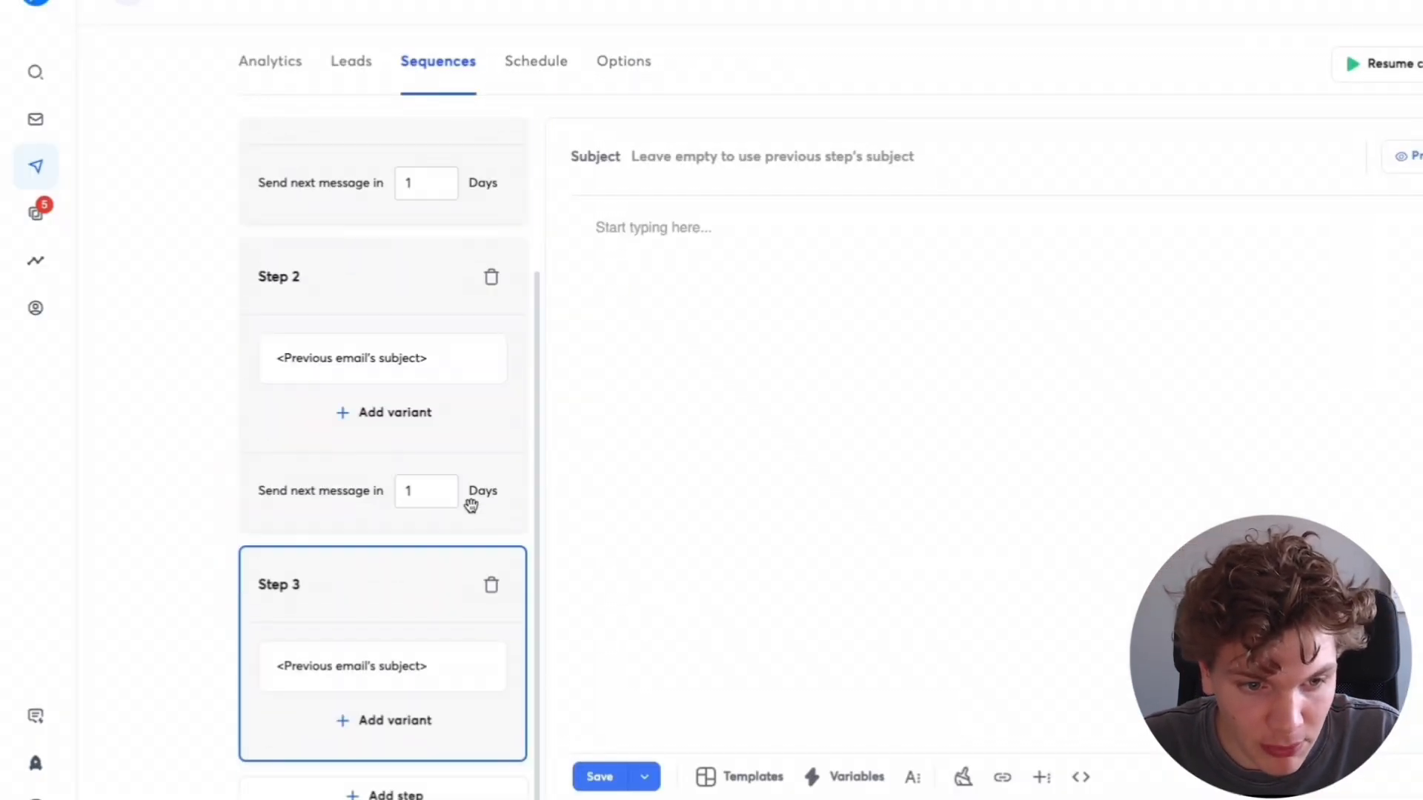
scroll(295, 181, up, 2)
click(295, 181)
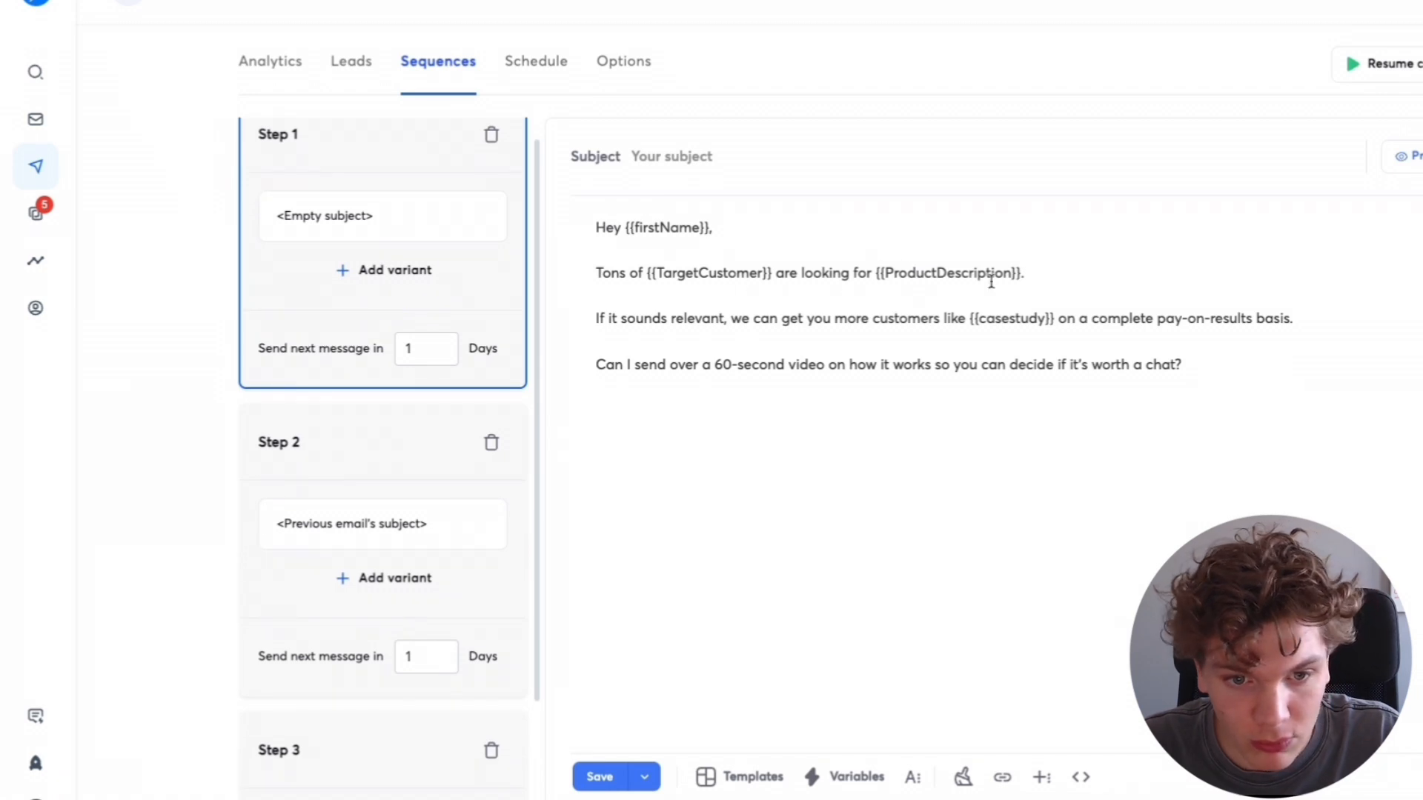
scroll(370, 415, down, 2)
click(377, 567)
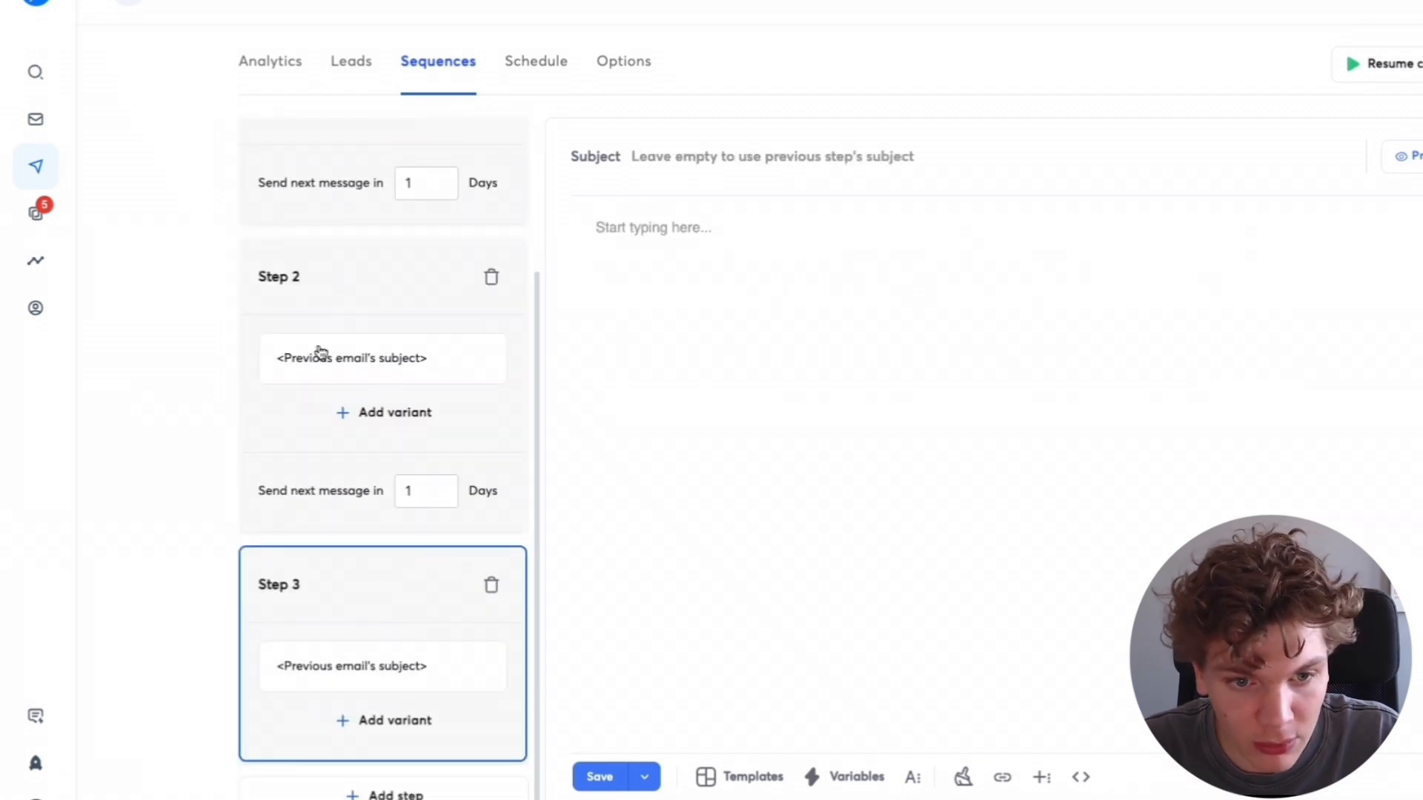
click(320, 351)
click(375, 582)
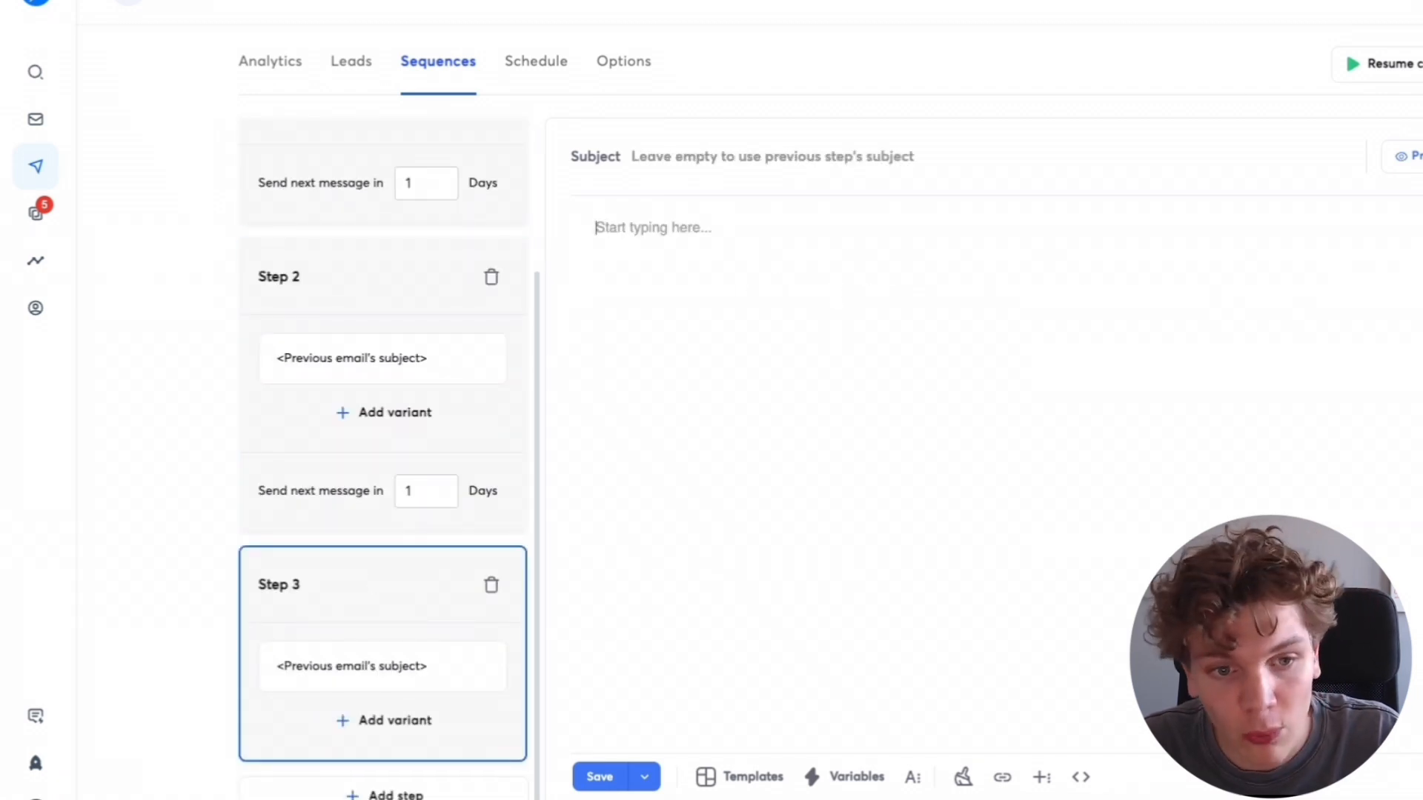
- In a new tab, create an imgflip Smiling Cat meme reading 'Sooooo' and 'Are you going to reply?', then copy the image
key(ctrl+t)
text(img)
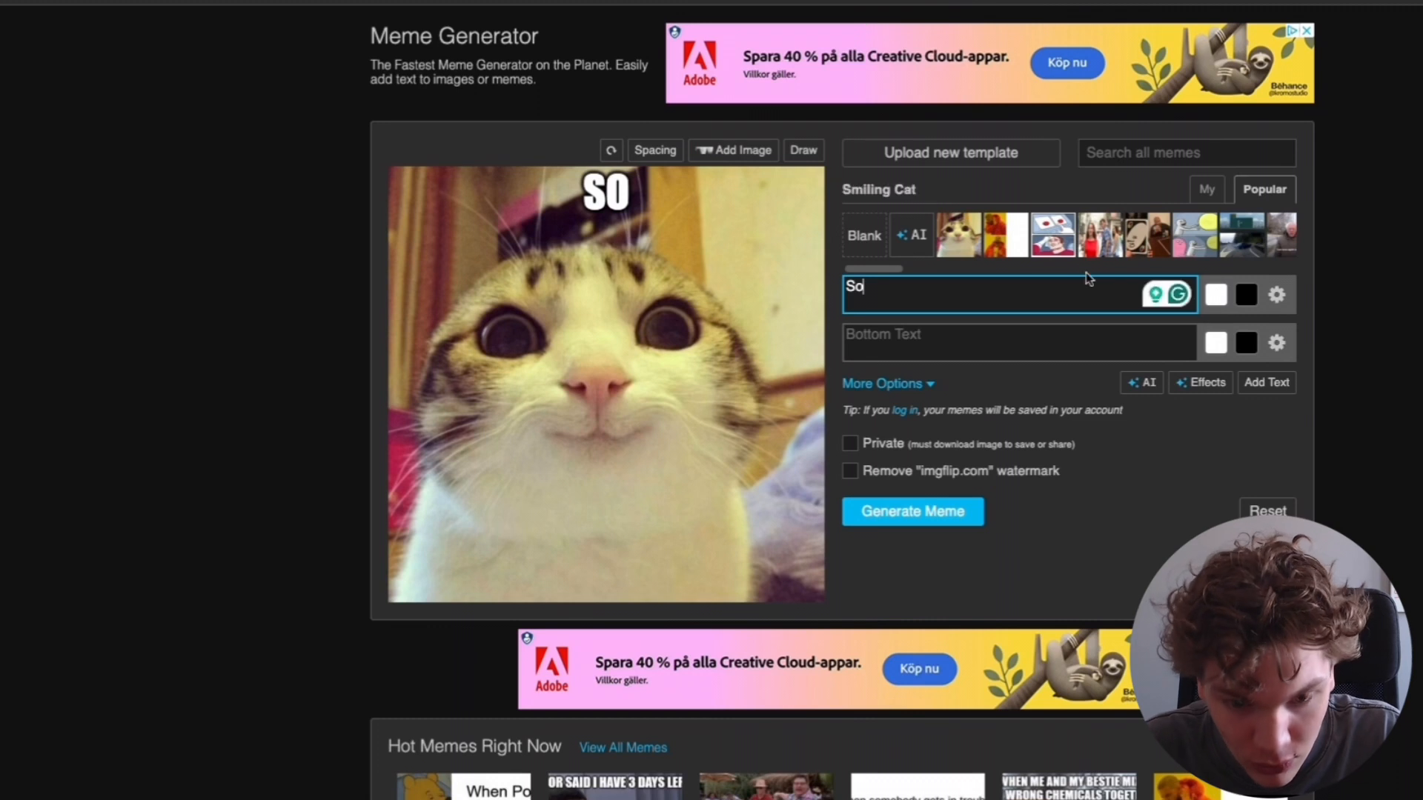
text(oooo)
click(1025, 350)
text(Are you going to reply?)
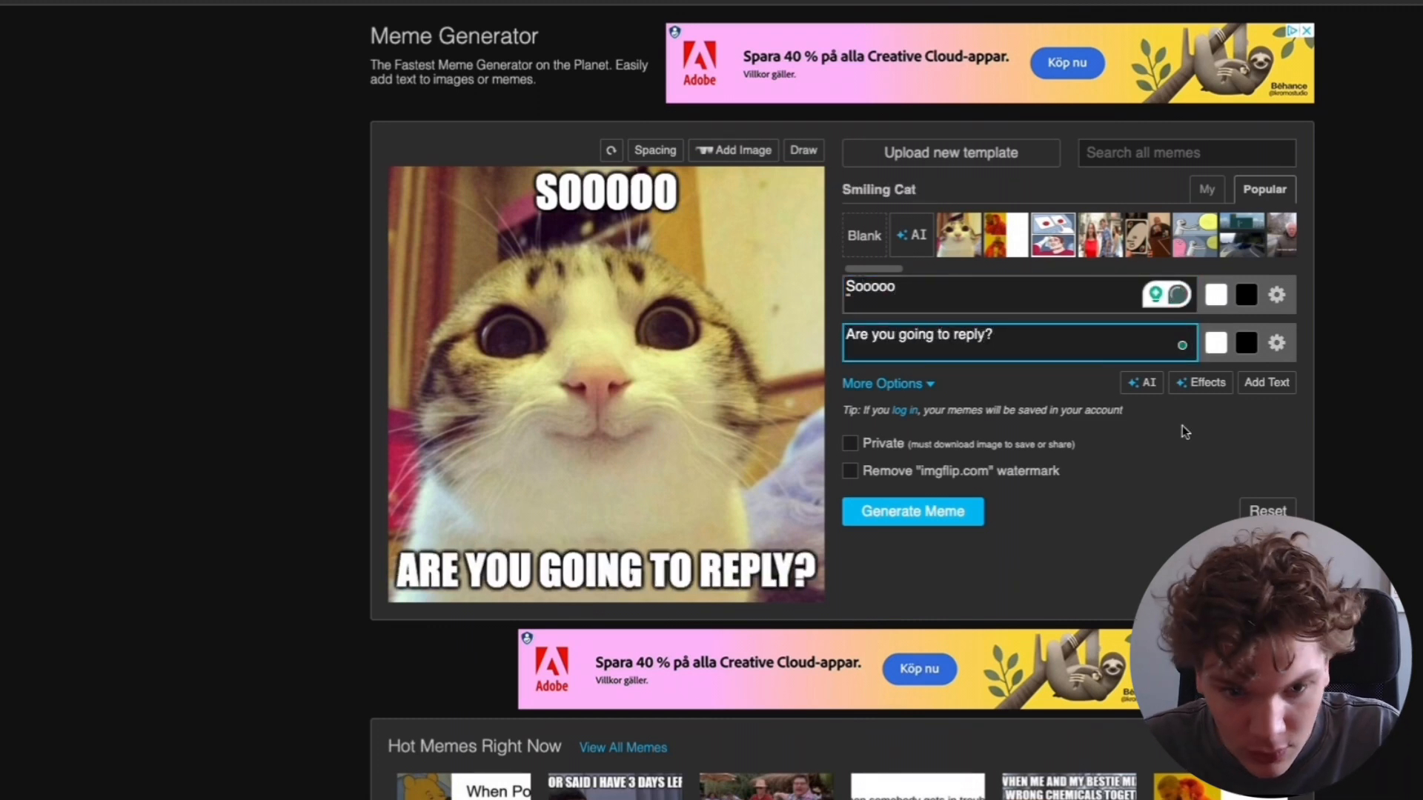
click(912, 511)
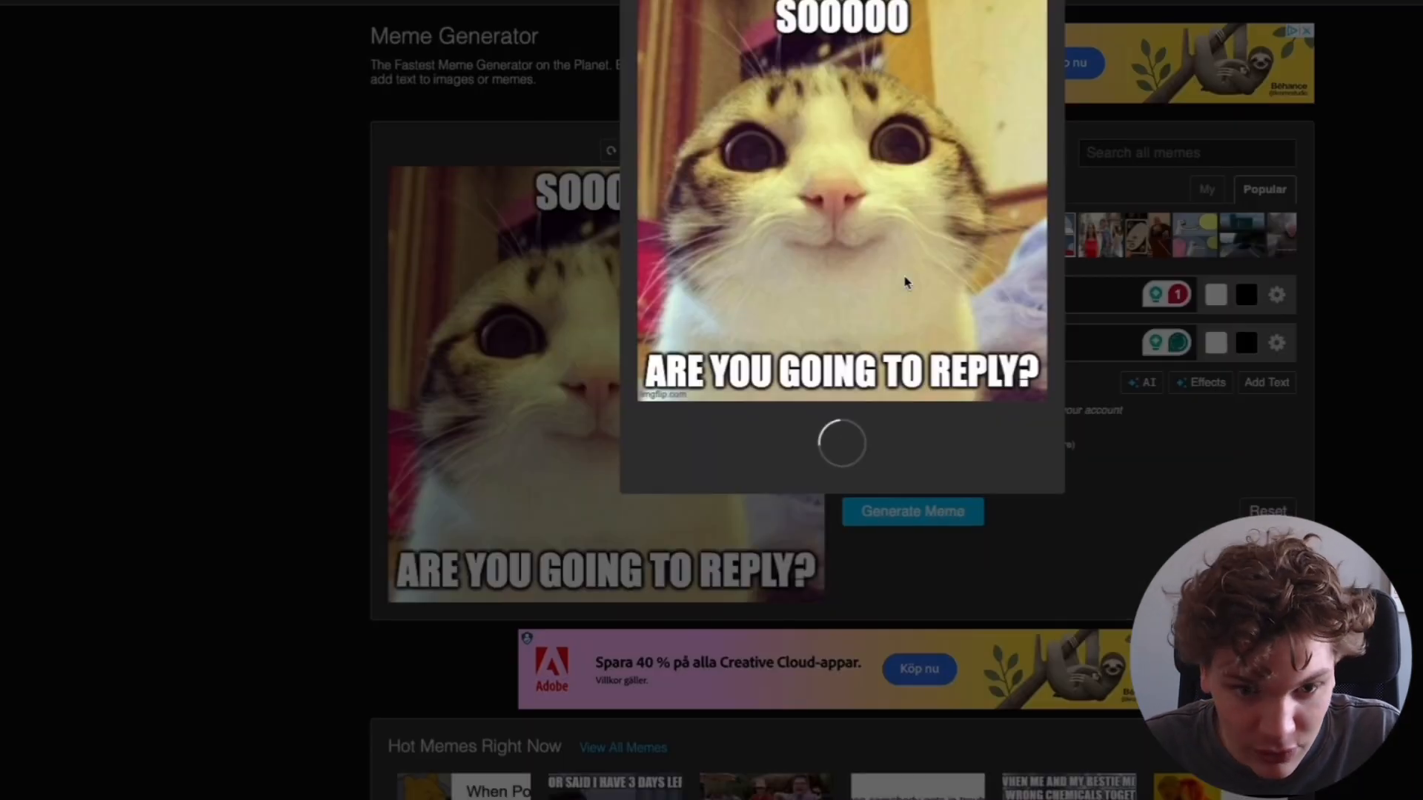
right_click(872, 297)
click(906, 334)
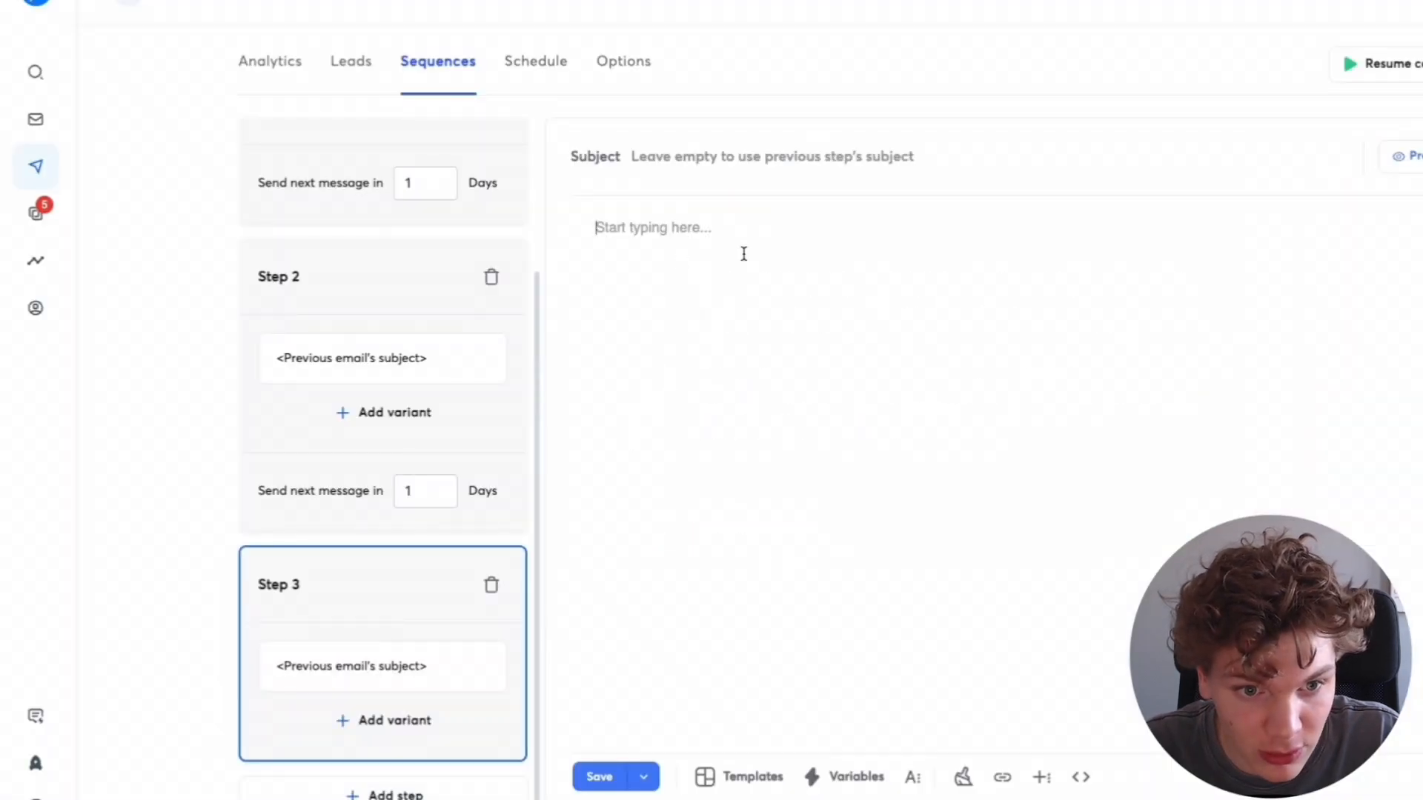
- Write {{firstName}}? as step 3's email body
click(795, 258)
text({{)
click(828, 256)
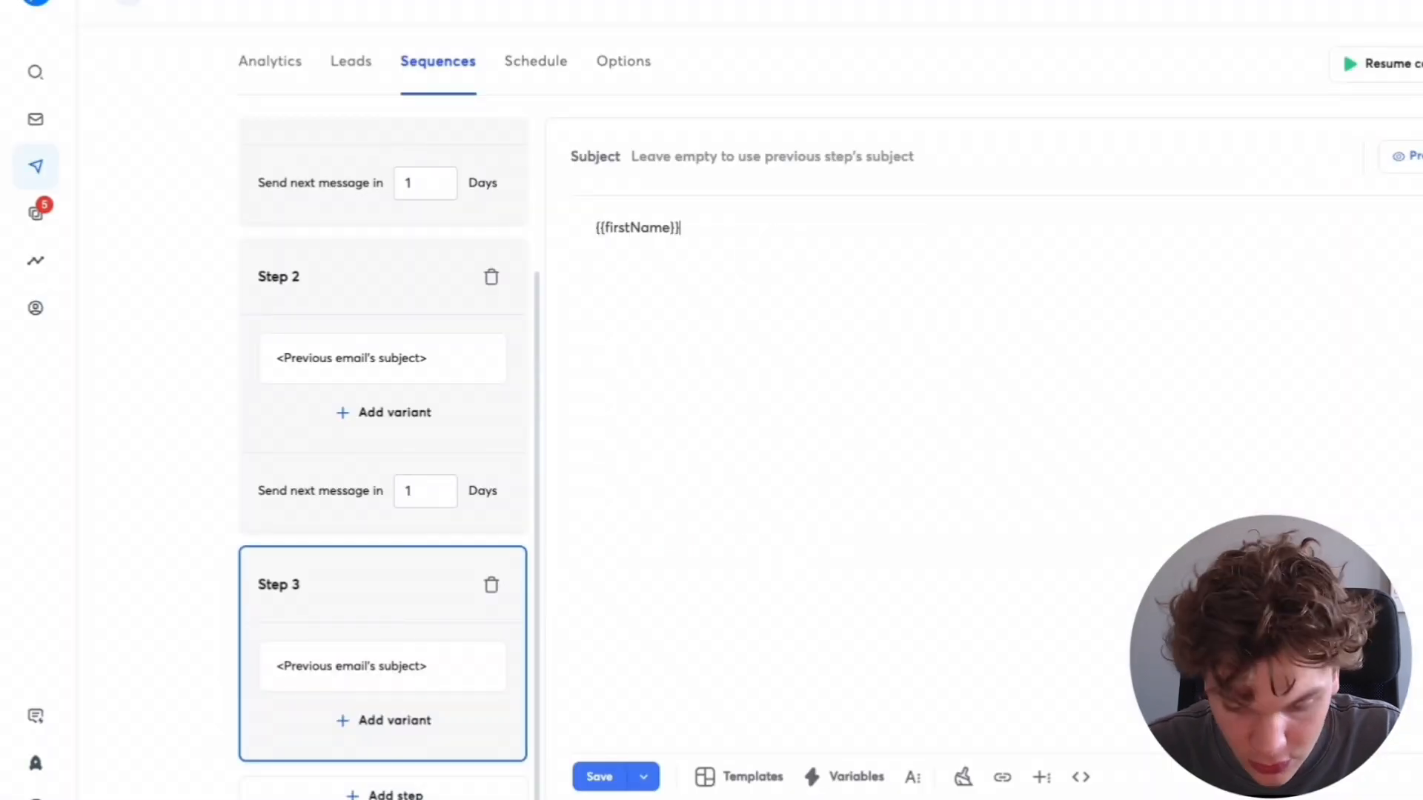
text(?)
- Insert the copied meme image into step 3's body and shrink it to a small picture above the text
click(1041, 776)
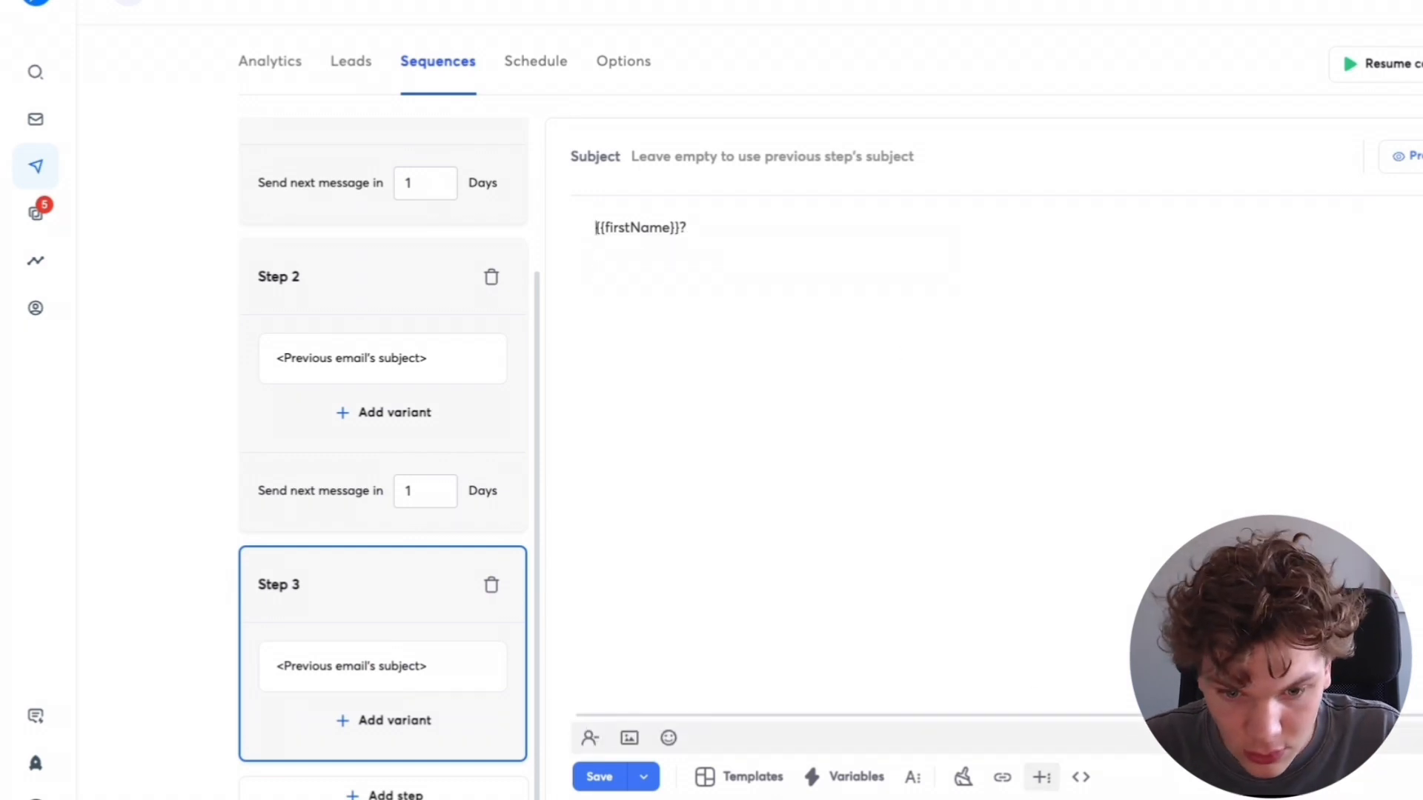
click(629, 737)
key(ctrl+v)
key(Return)
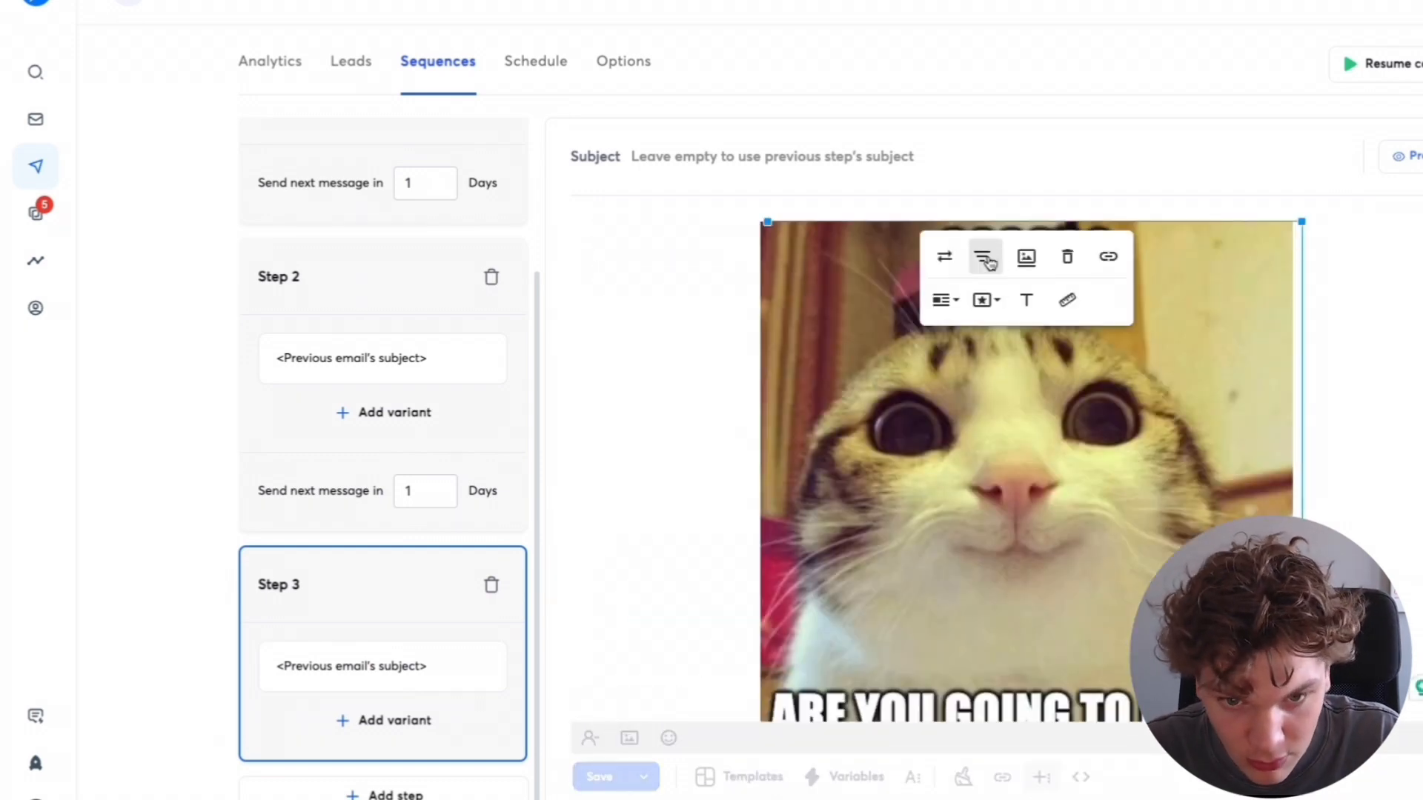
click(986, 256)
click(1001, 148)
drag(1132, 223, 855, 259)
click(1134, 349)
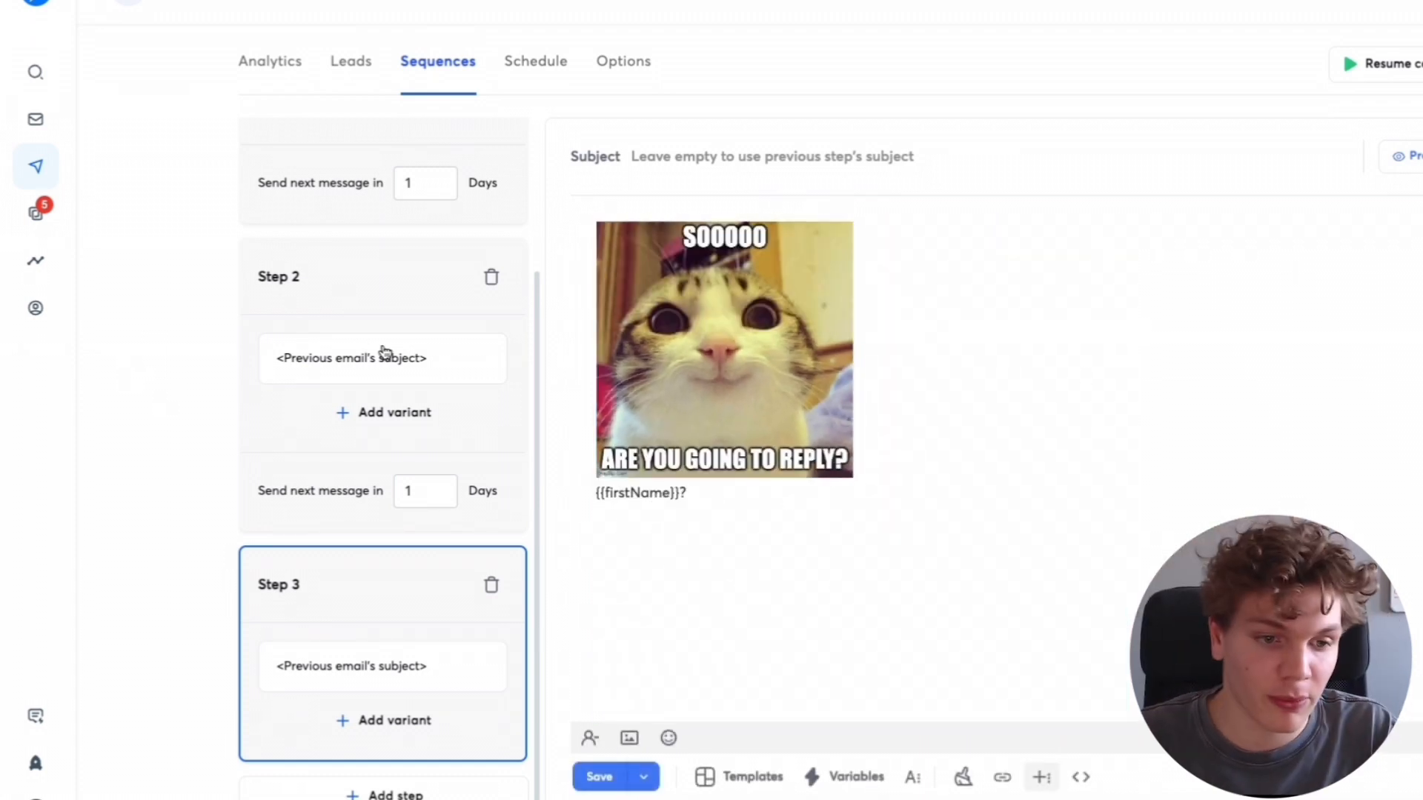
scroll(403, 301, up, 3)
scroll(371, 492, down, 3)
scroll(410, 462, up, 3)
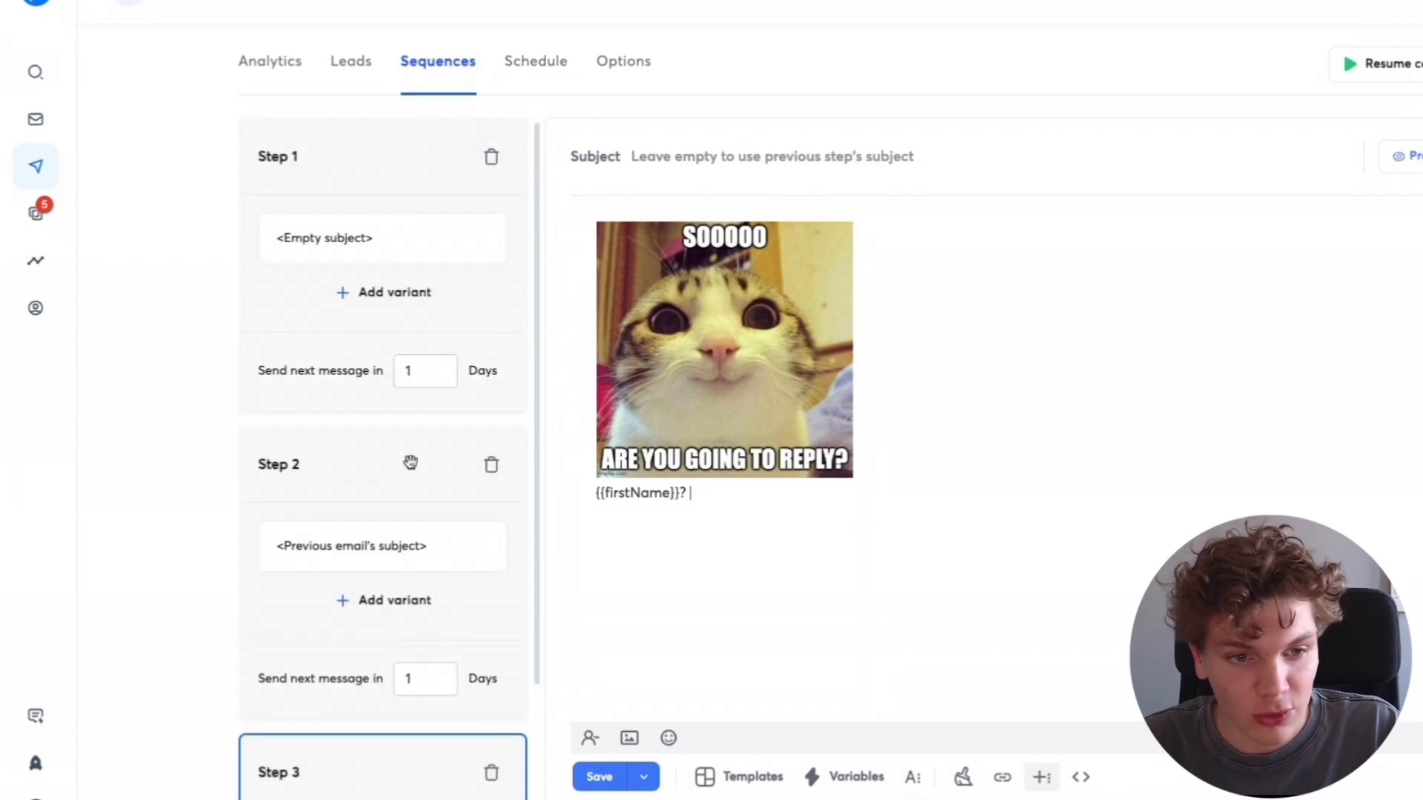
- Review the email bodies of all three sequence steps, selecting the text of step 1's email
click(363, 177)
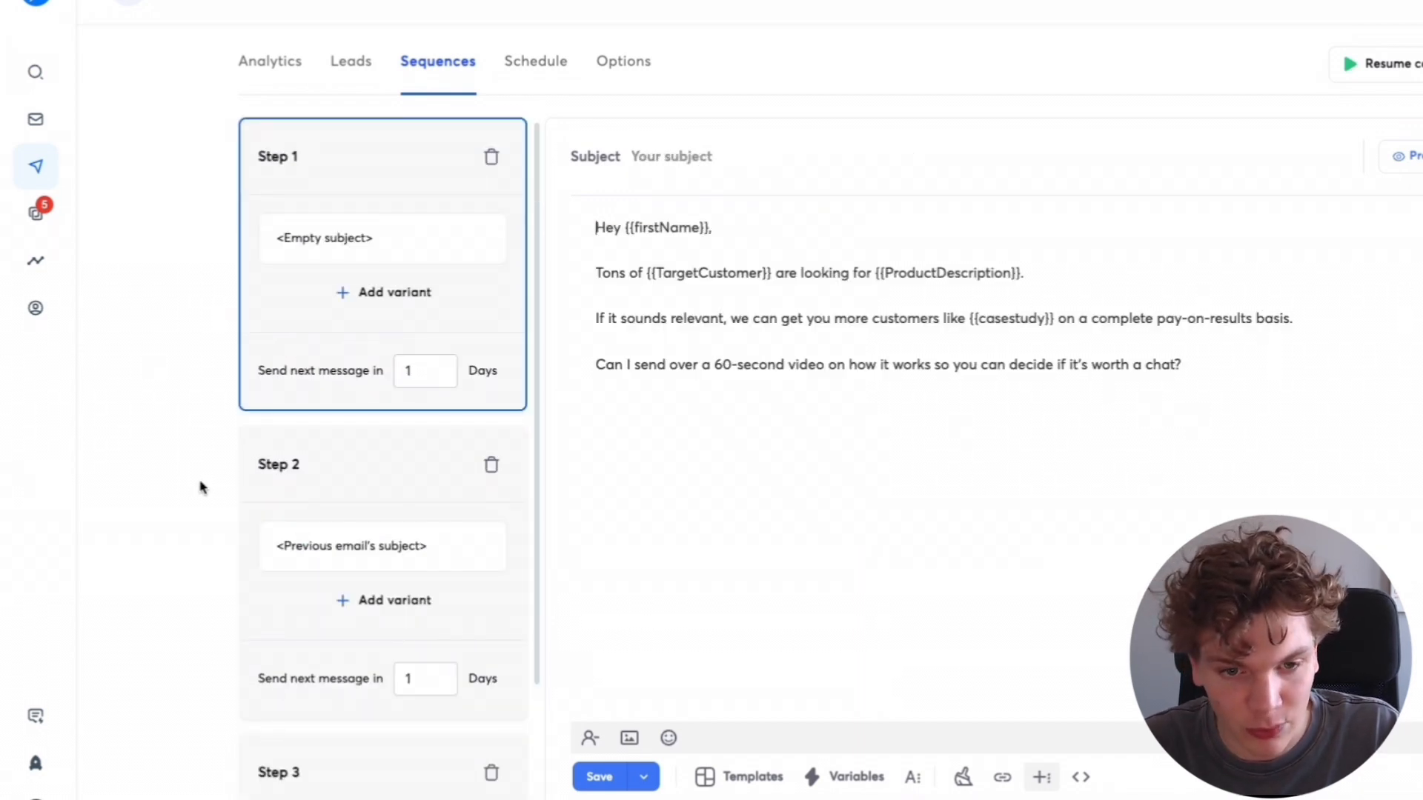
scroll(375, 429, down, 3)
click(343, 289)
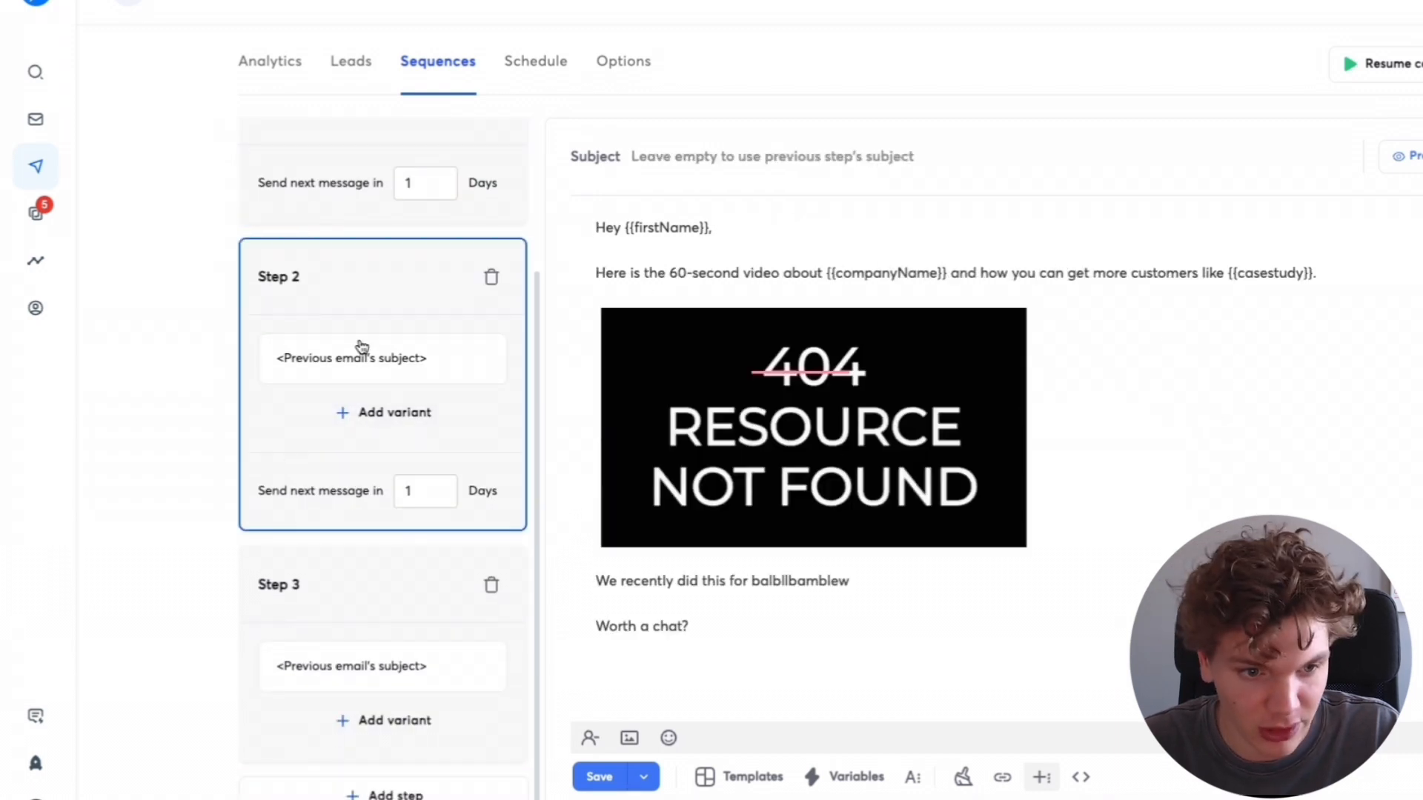
click(320, 616)
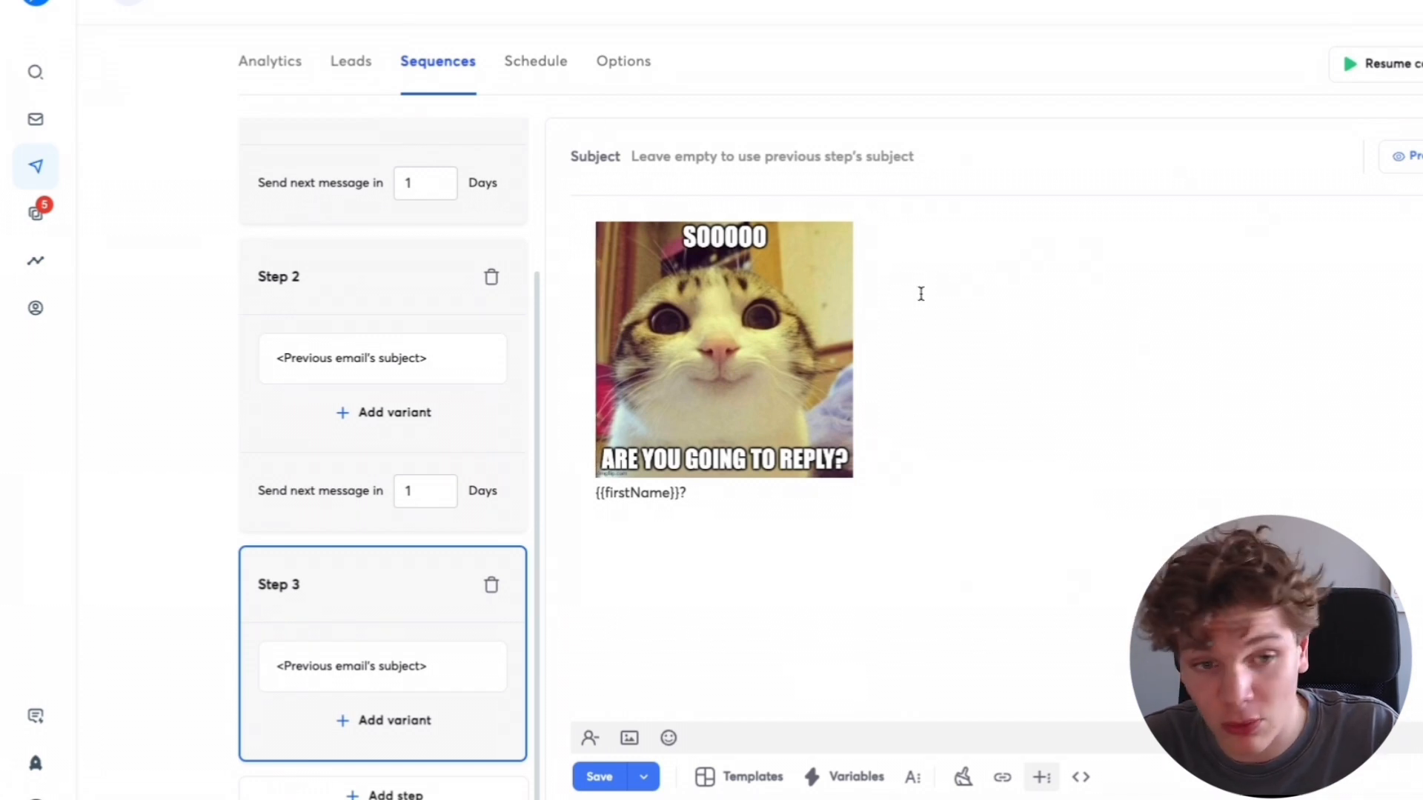
scroll(445, 318, up, 3)
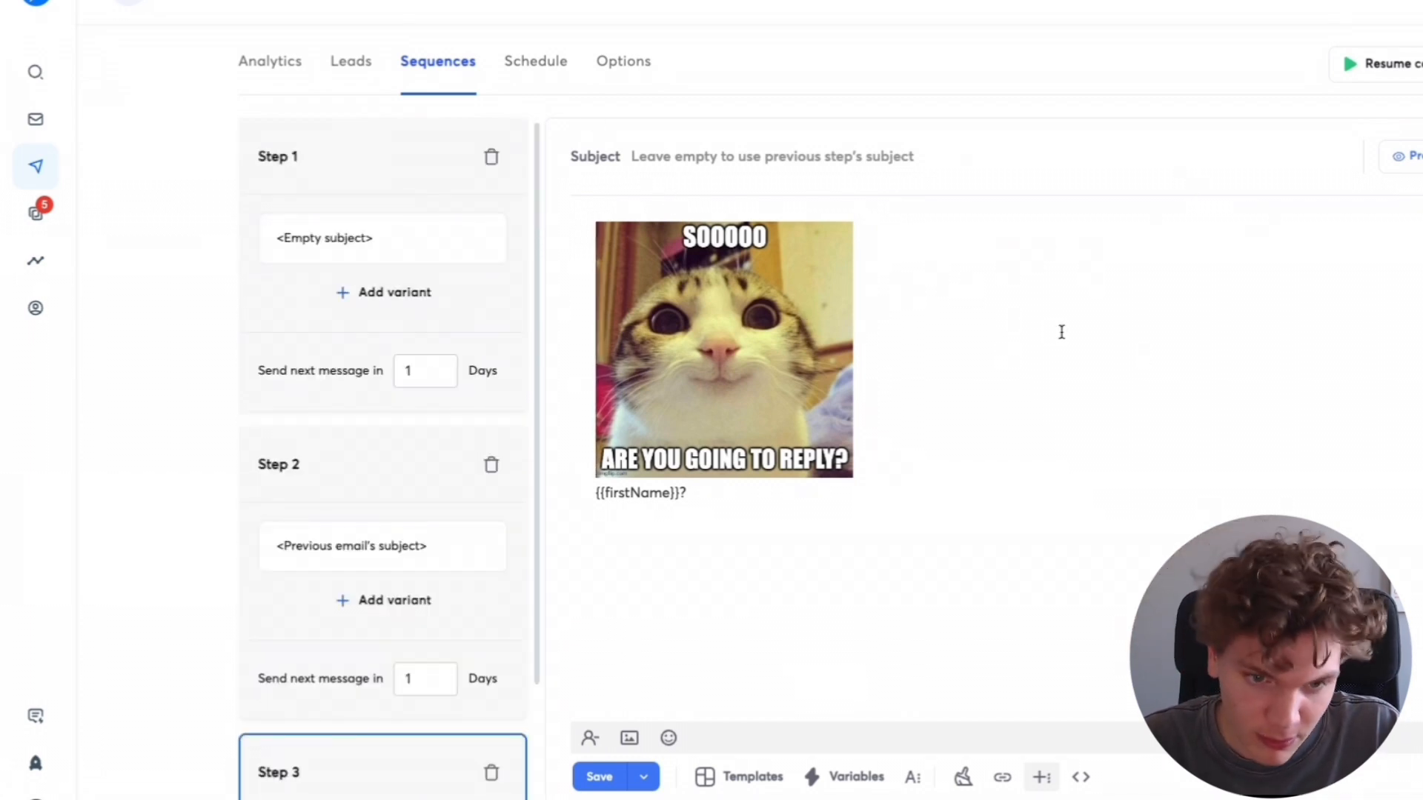
click(400, 470)
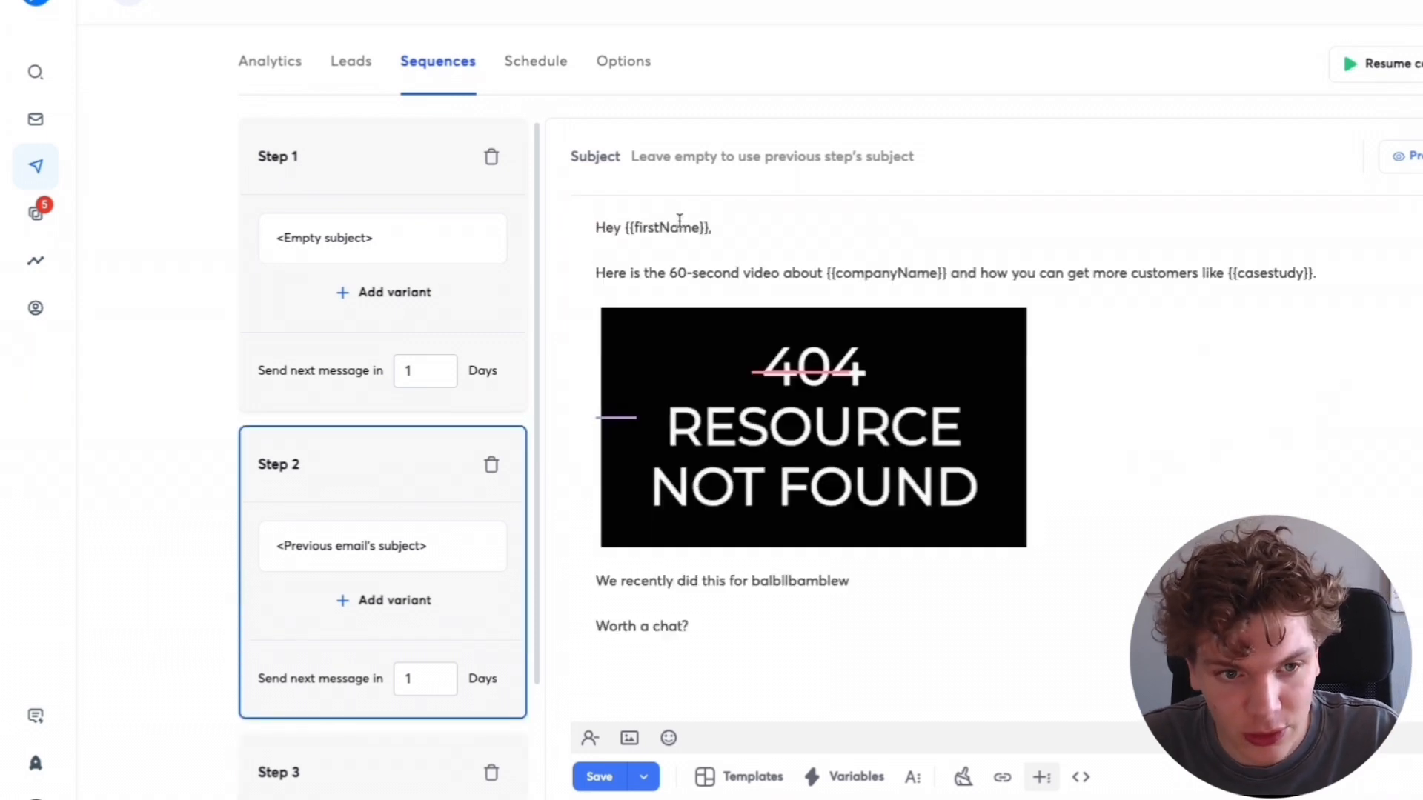
click(383, 165)
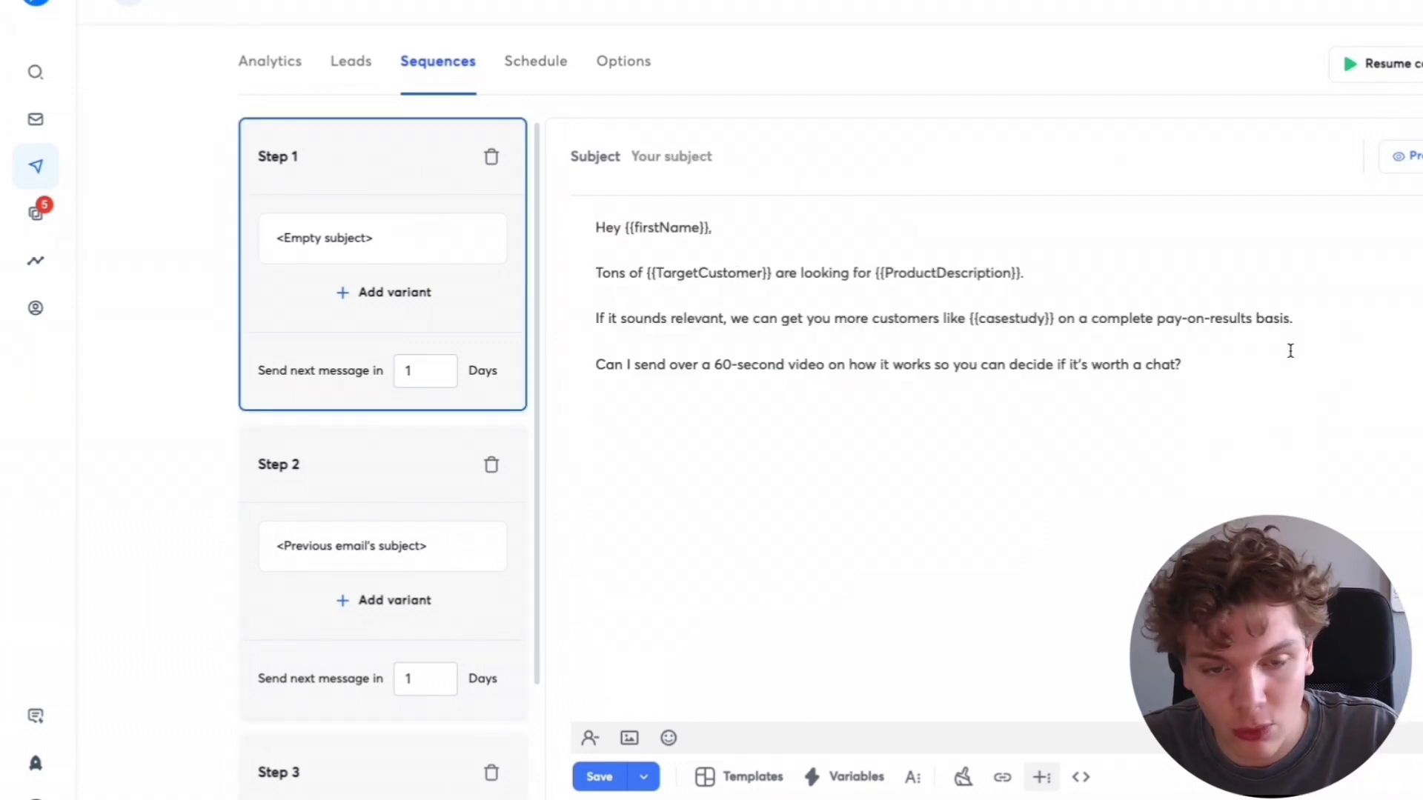
drag(1208, 365, 553, 235)
click(1255, 377)
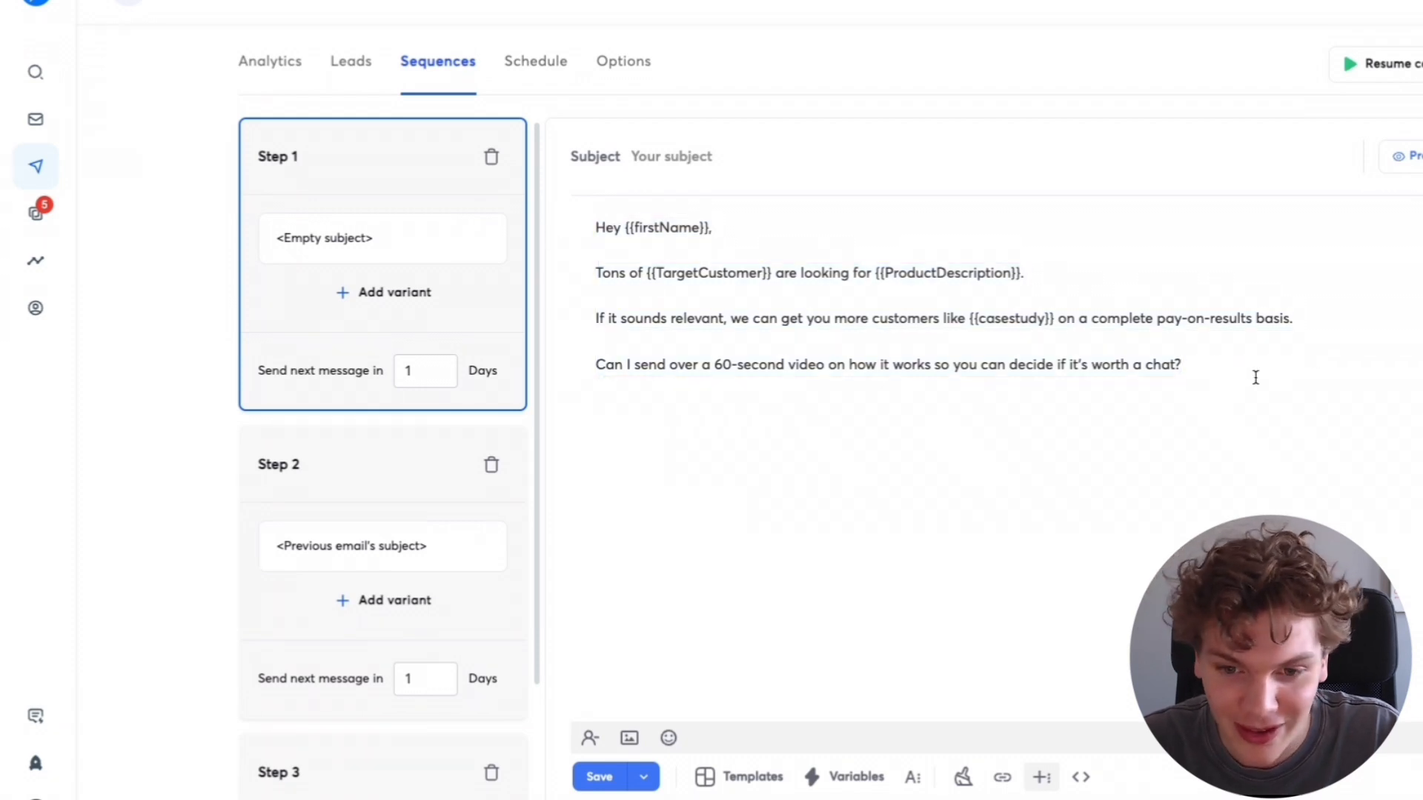
drag(1258, 377, 567, 225)
click(1203, 362)
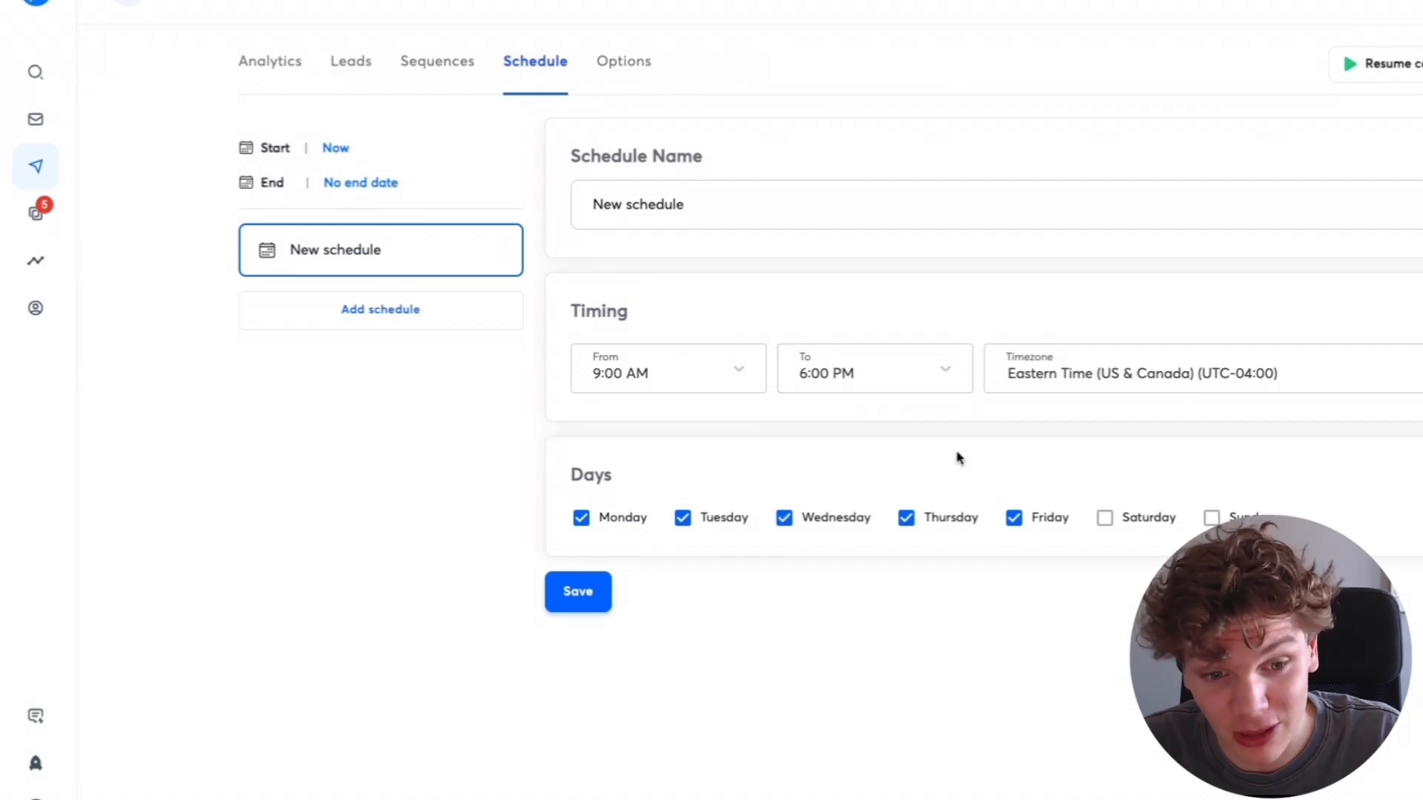
- Limit the schedule's sending days to Monday and Tuesday and save the schedule
click(847, 524)
click(945, 522)
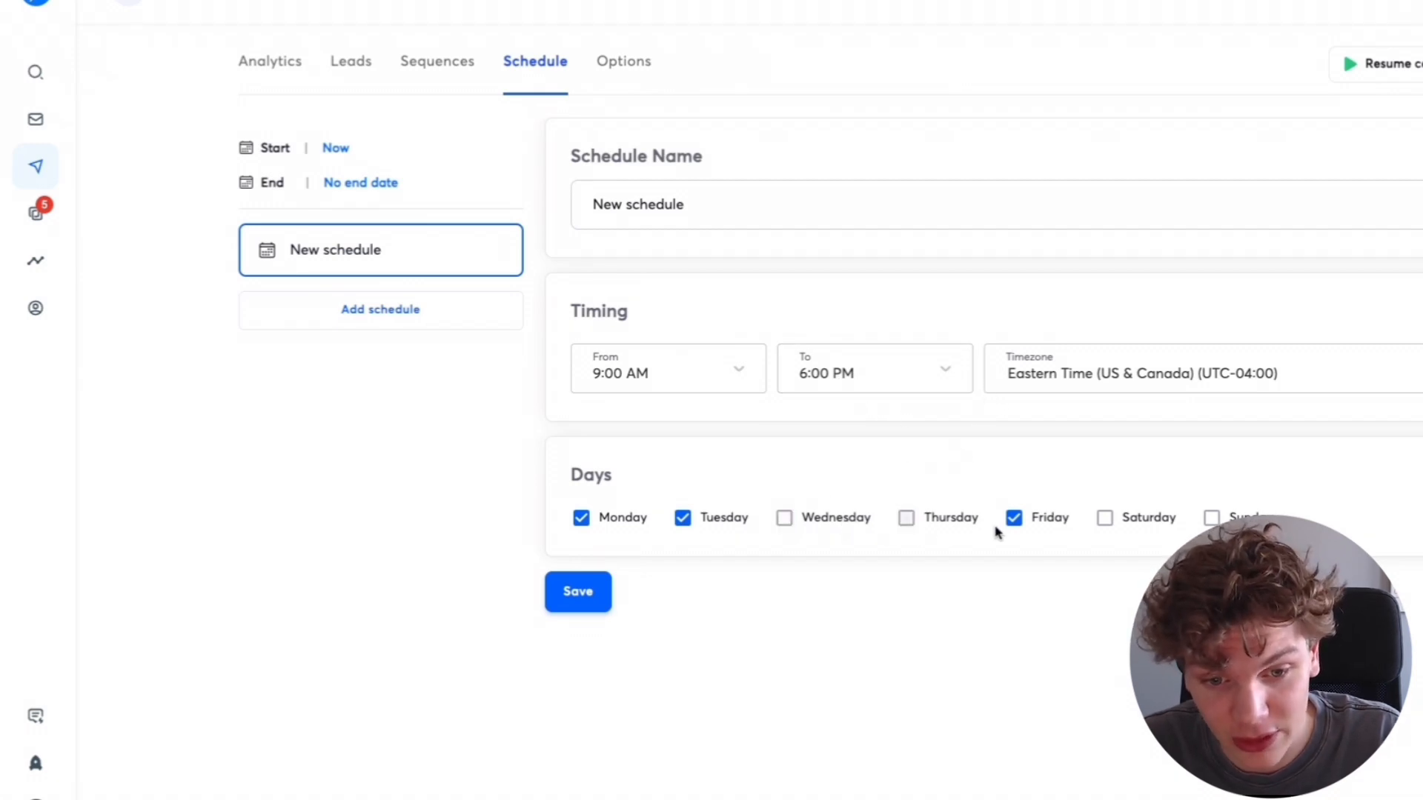
click(1012, 520)
click(578, 591)
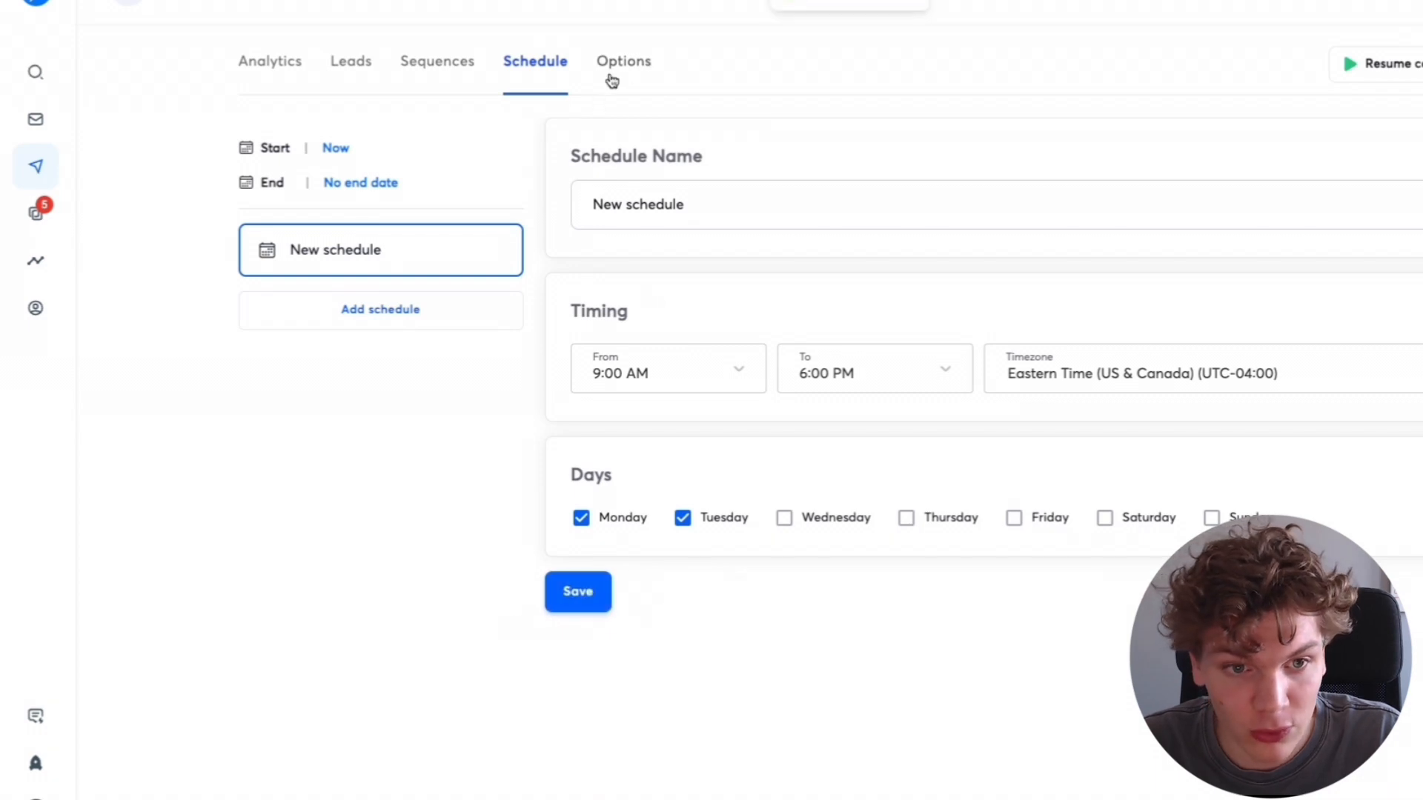
- Check the sending account in the campaign options, then launch the campaign and confirm publishing
click(630, 71)
click(1185, 165)
click(960, 213)
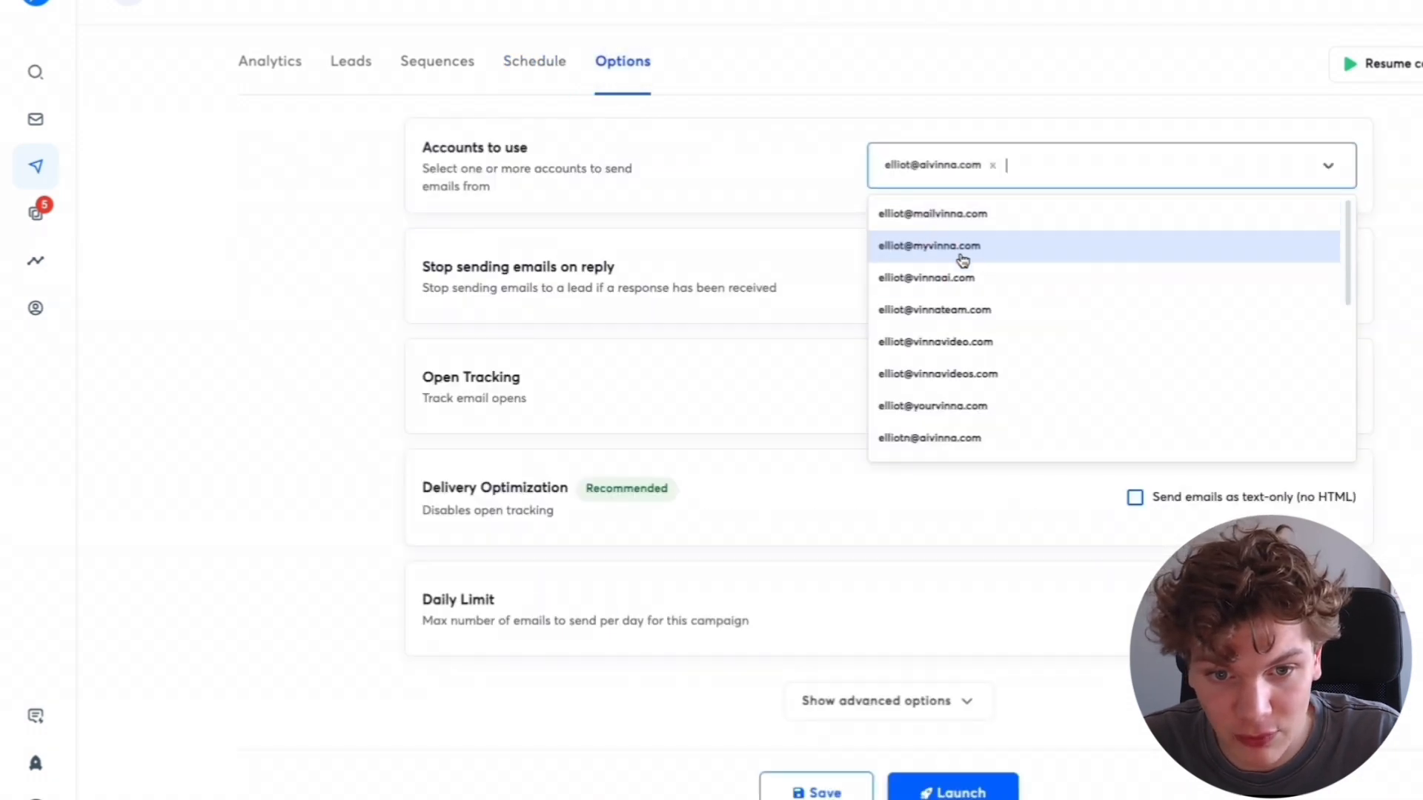
click(800, 165)
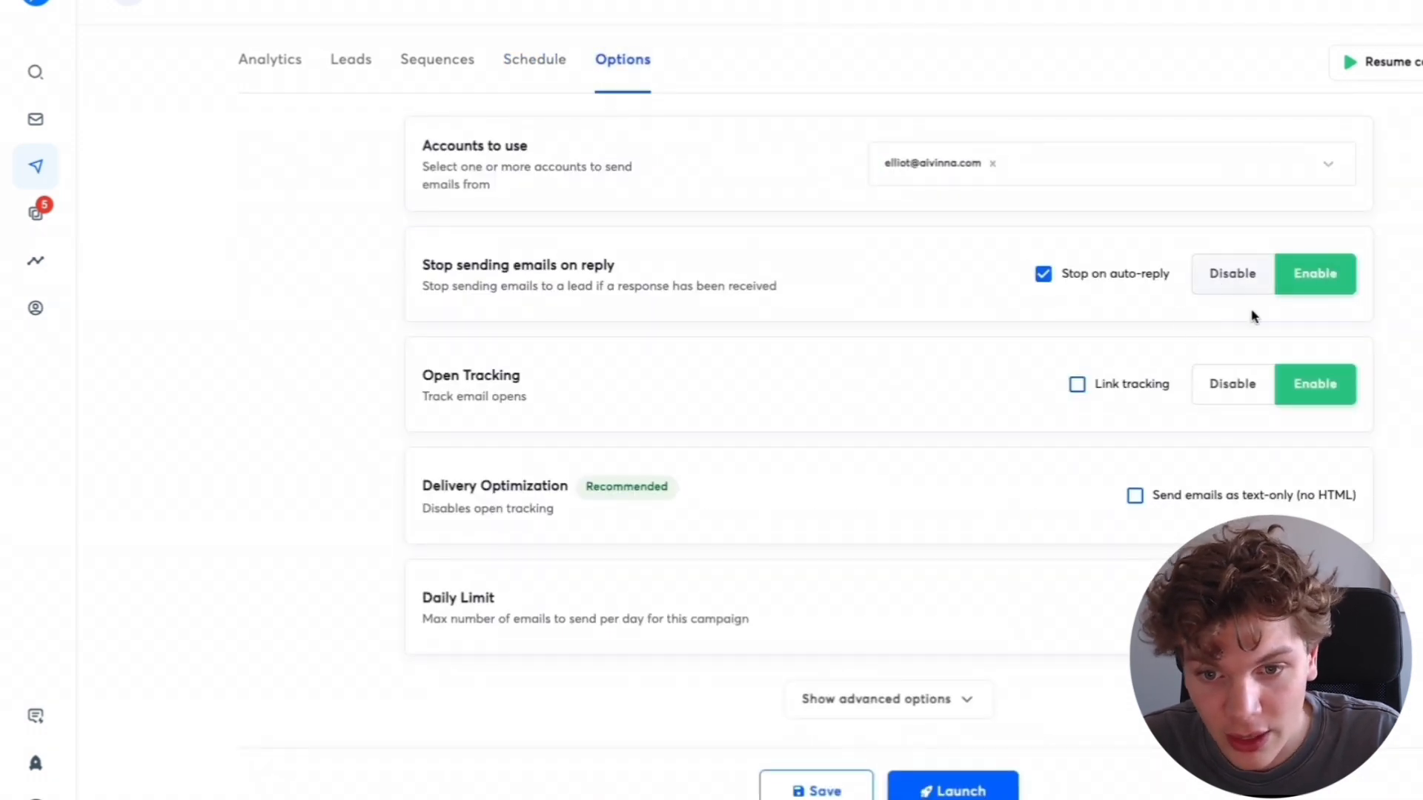
click(965, 789)
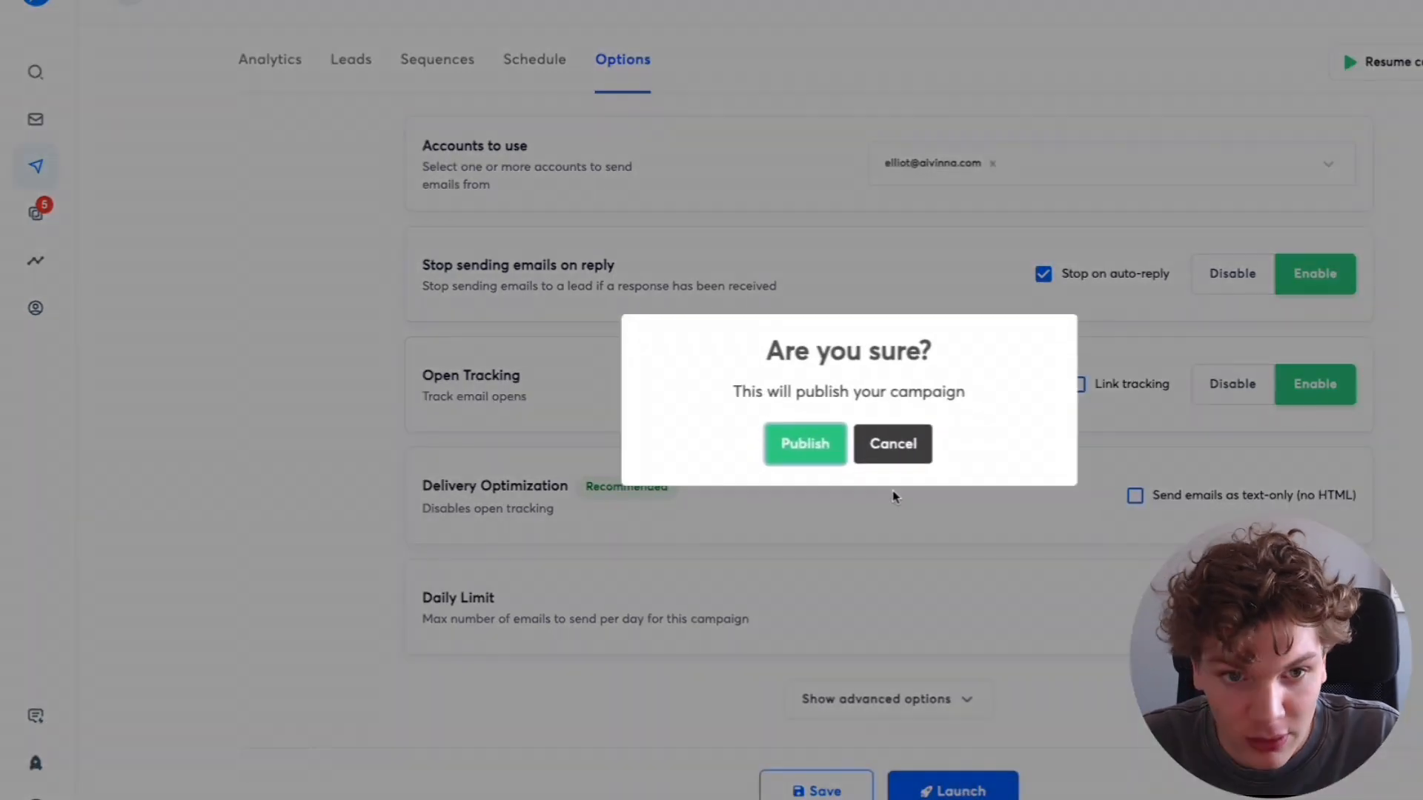
click(820, 442)
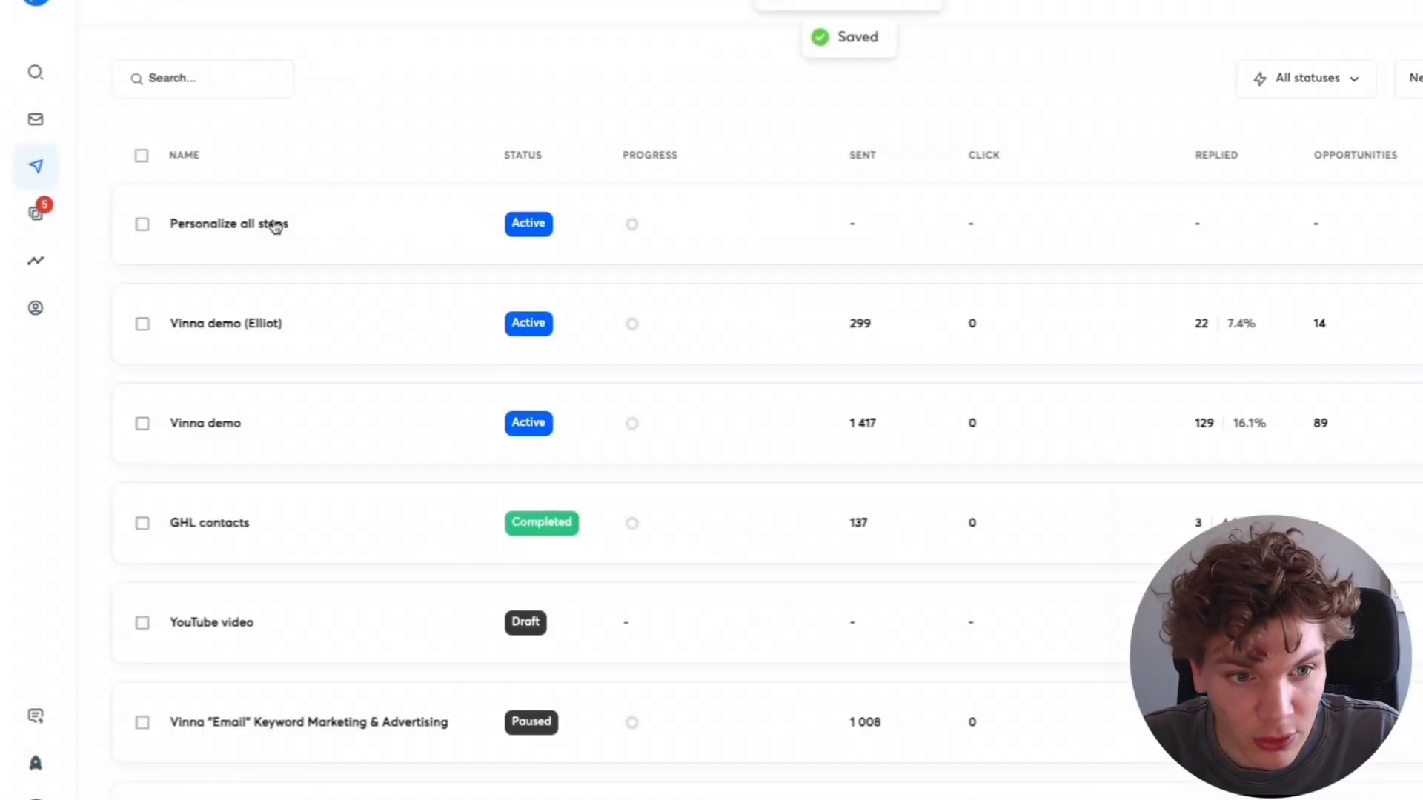
- In the Personalize all steps campaign, create a subsequence named Video that auto-adds leads marked as Interested
click(306, 230)
click(735, 75)
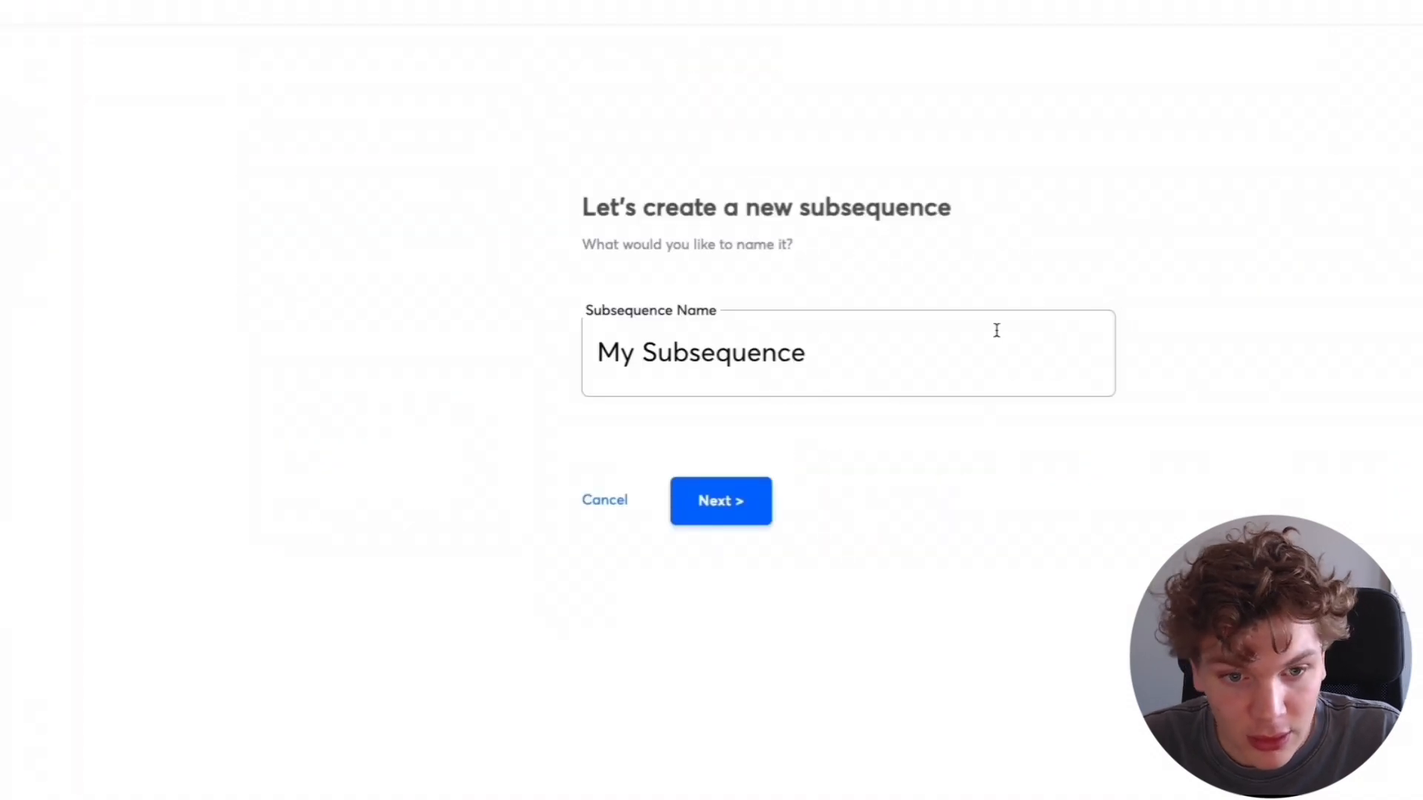
triple_click(988, 336)
text(Video)
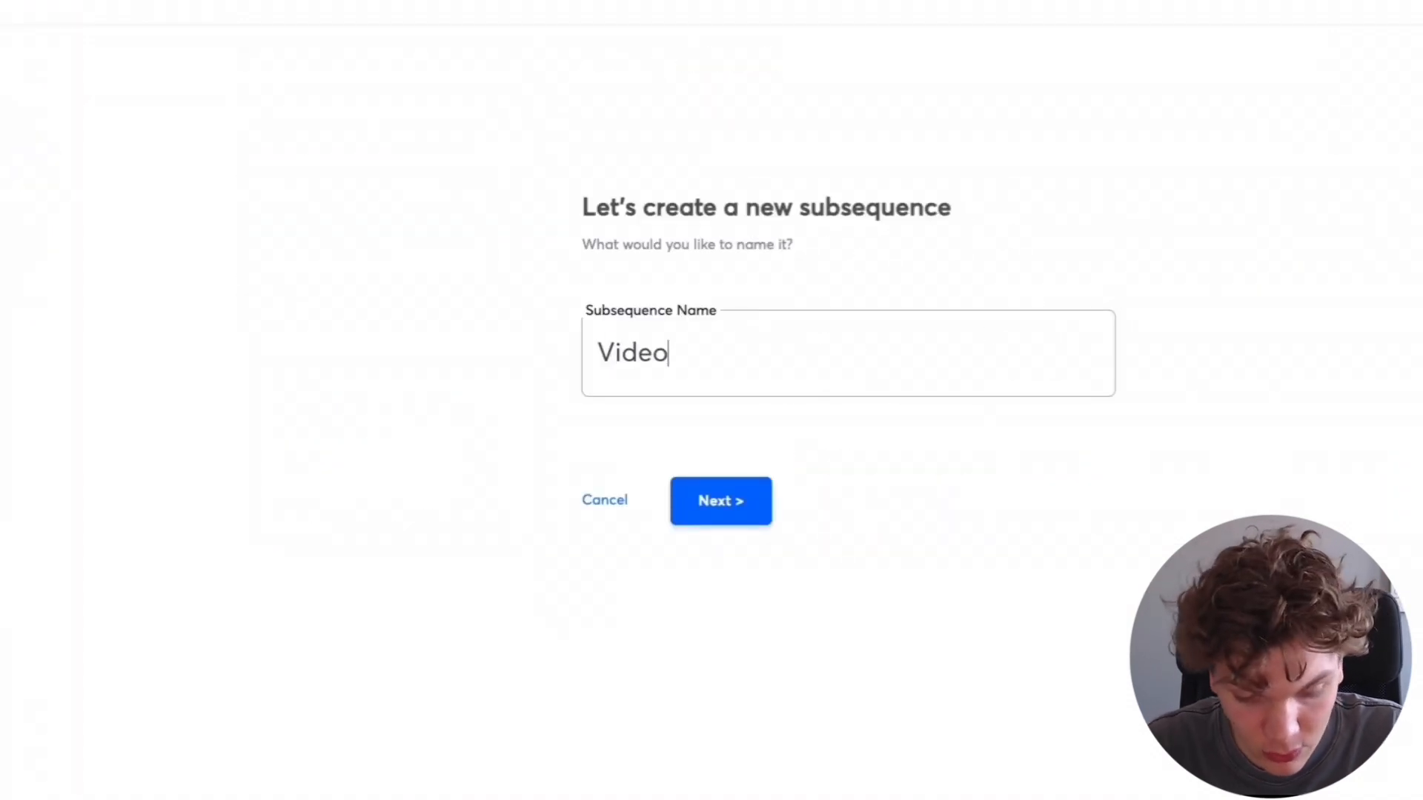
click(763, 519)
click(803, 343)
click(679, 425)
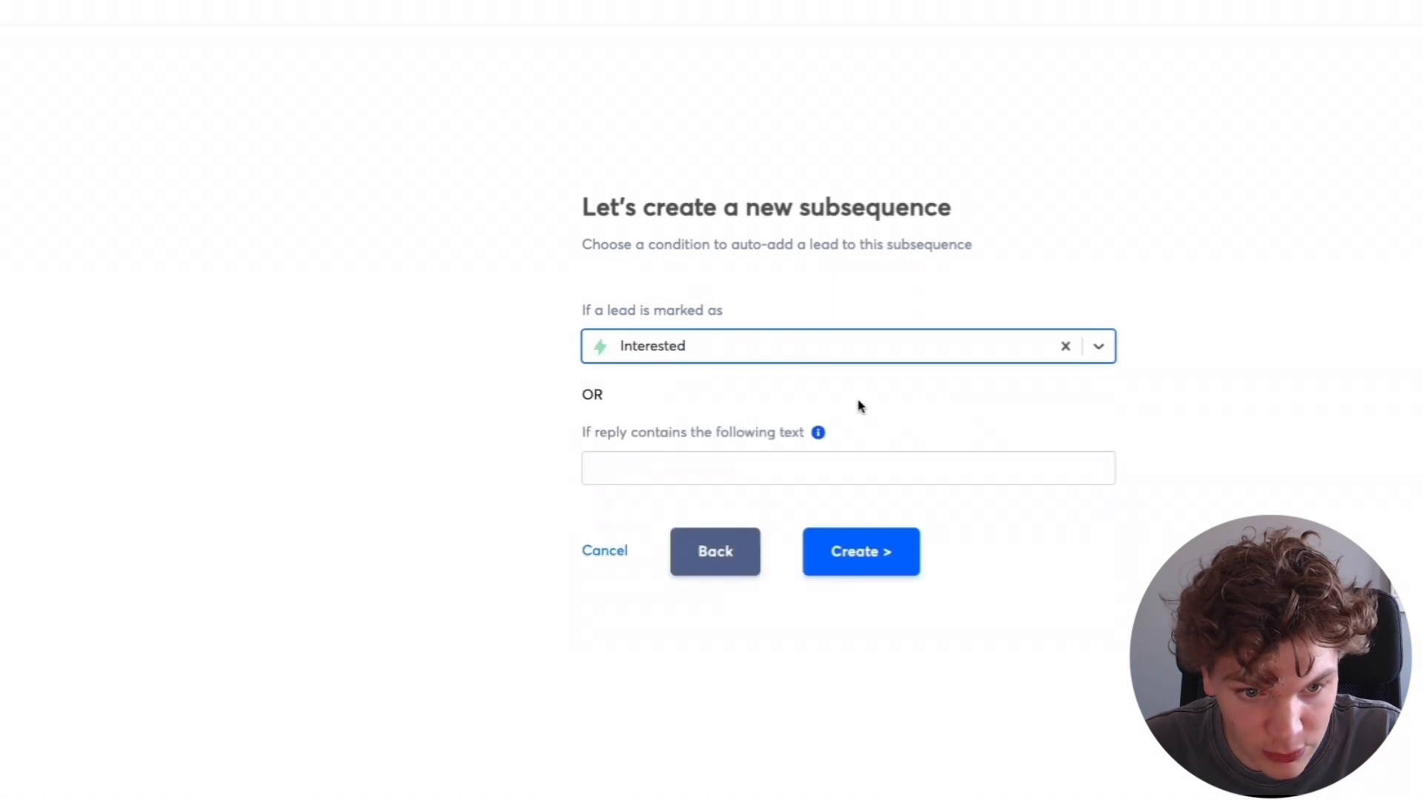
click(866, 394)
click(850, 566)
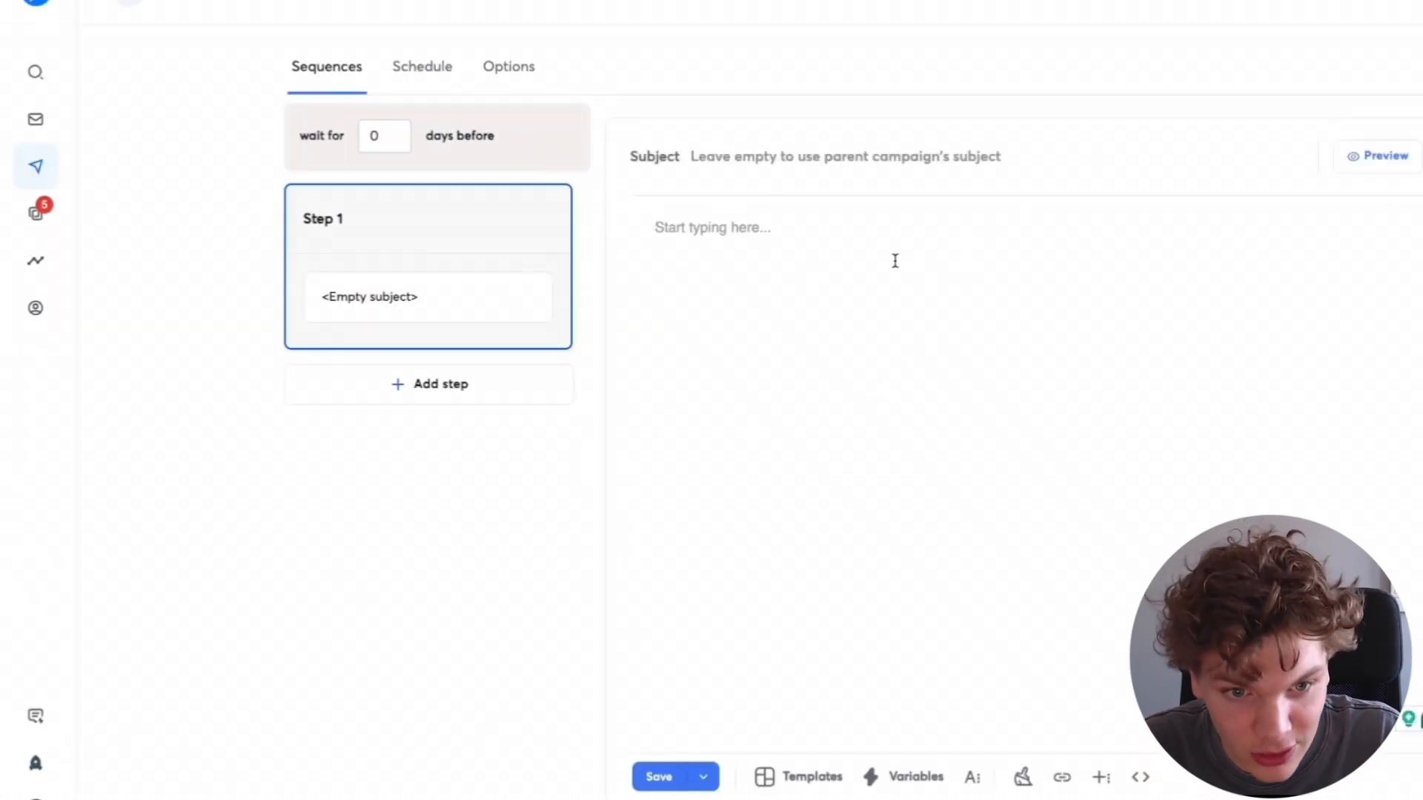
- Write 'Hey {{firstName}}, here is the video:' in the subsequence's first email and insert the copied v1 Vinna video snippet
text(Hey {{fi)
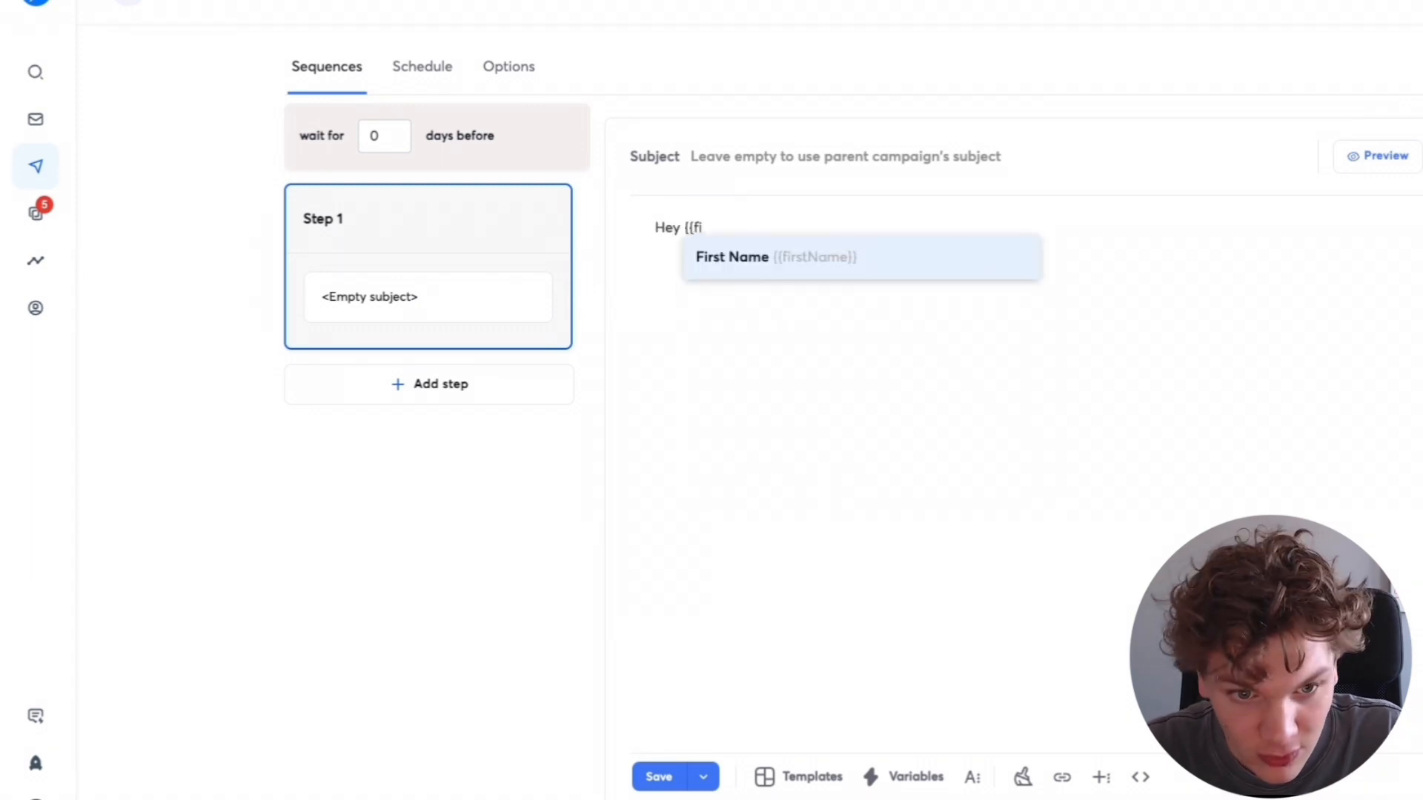
text(rstName}}, here is the video:)
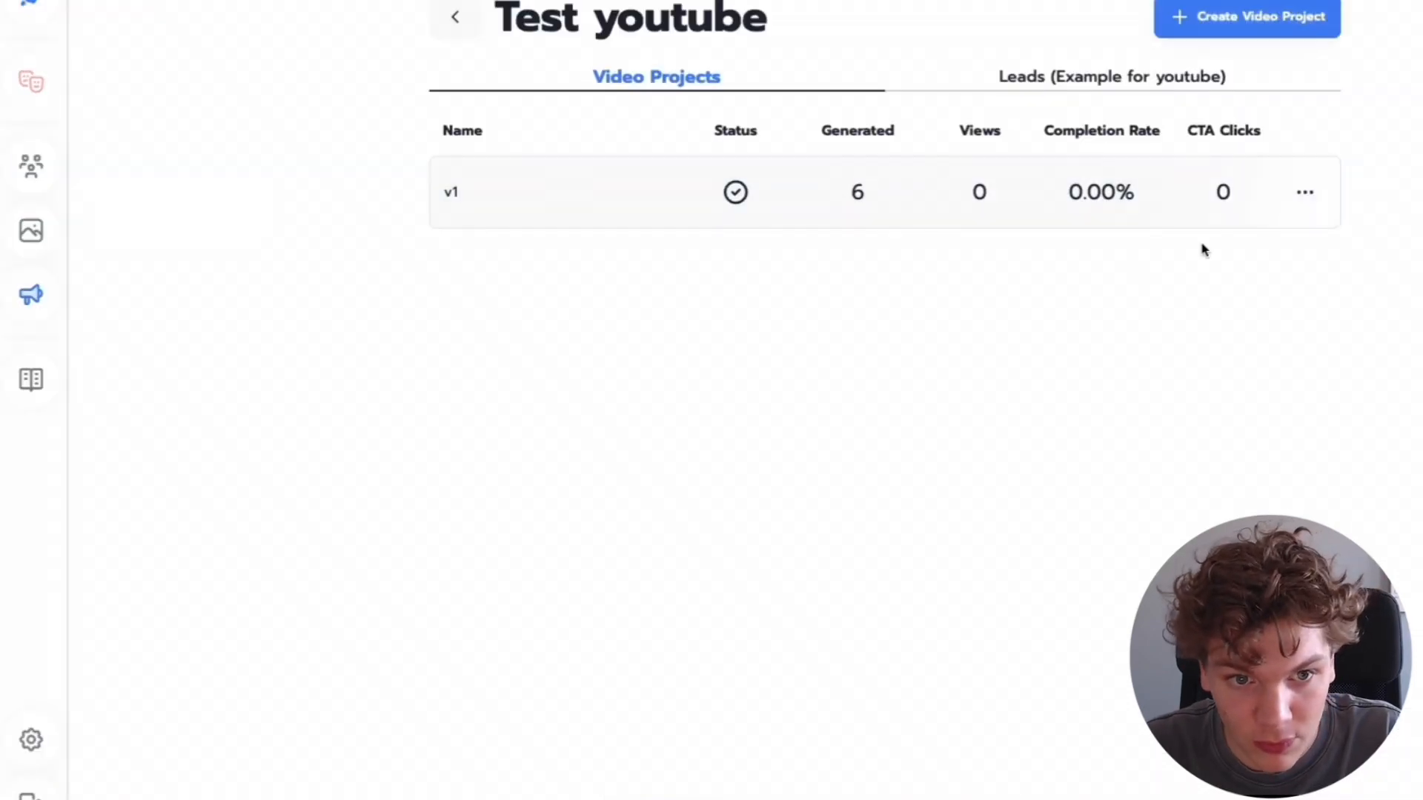
click(1307, 195)
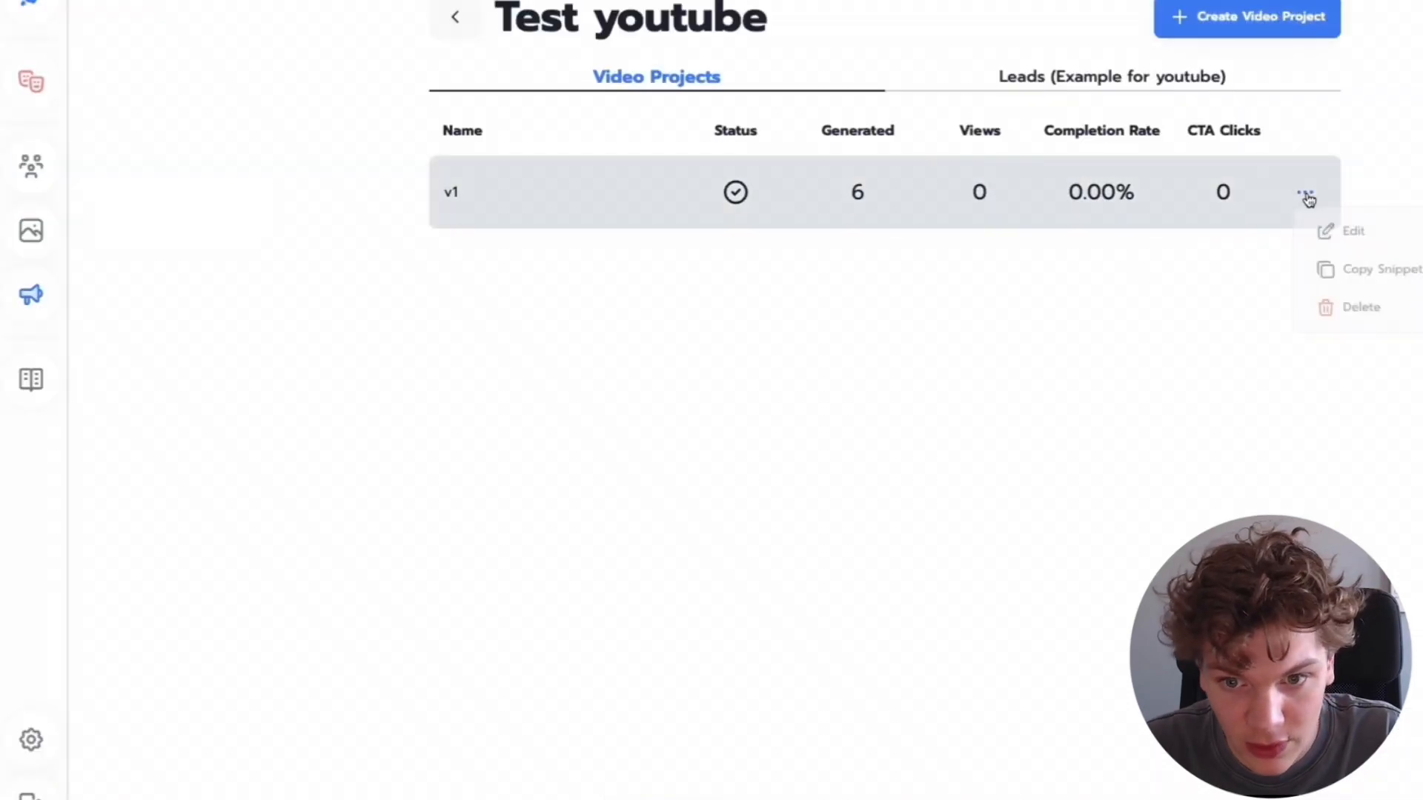
click(1321, 270)
click(916, 271)
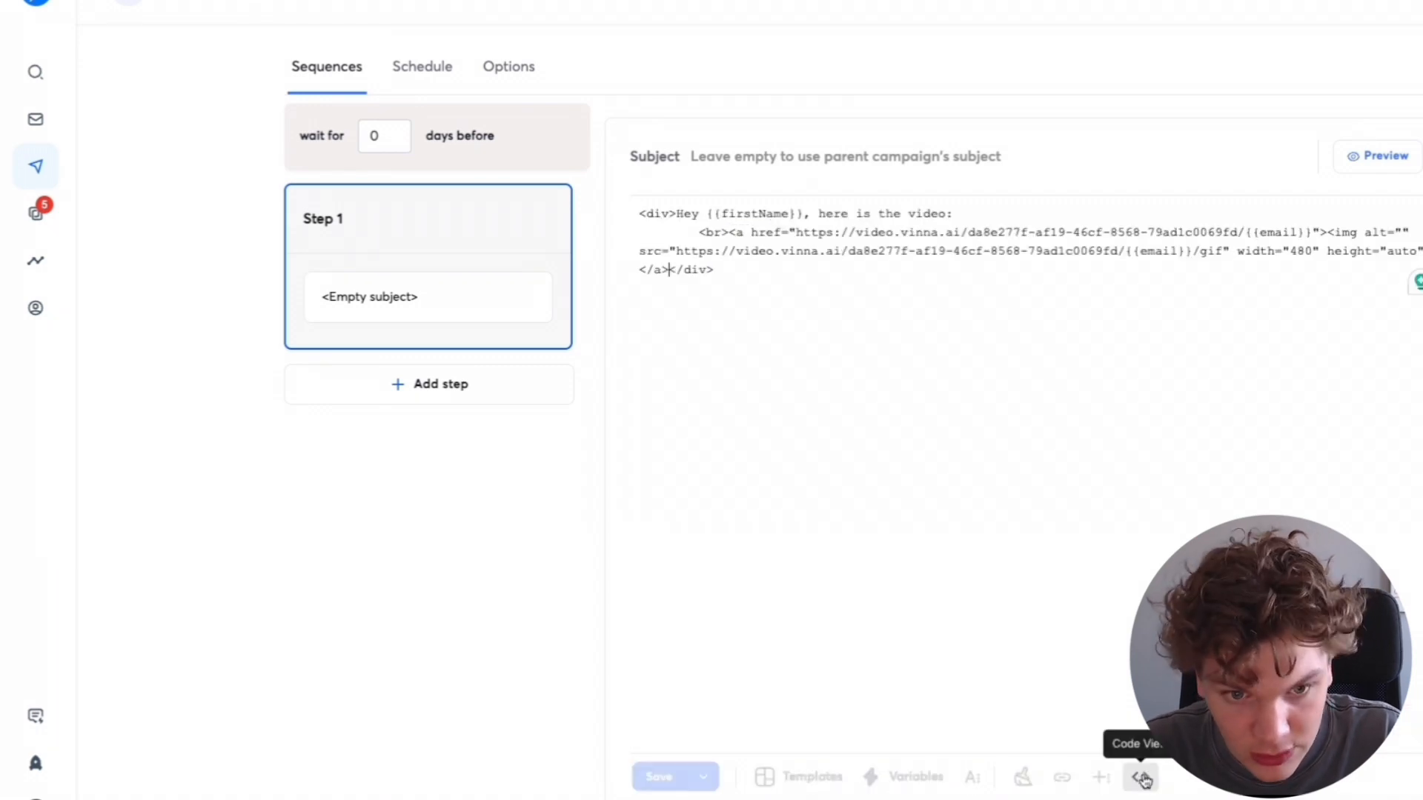
click(1142, 778)
- Add steps 2 and 3 to the Video subsequence and save it
click(492, 375)
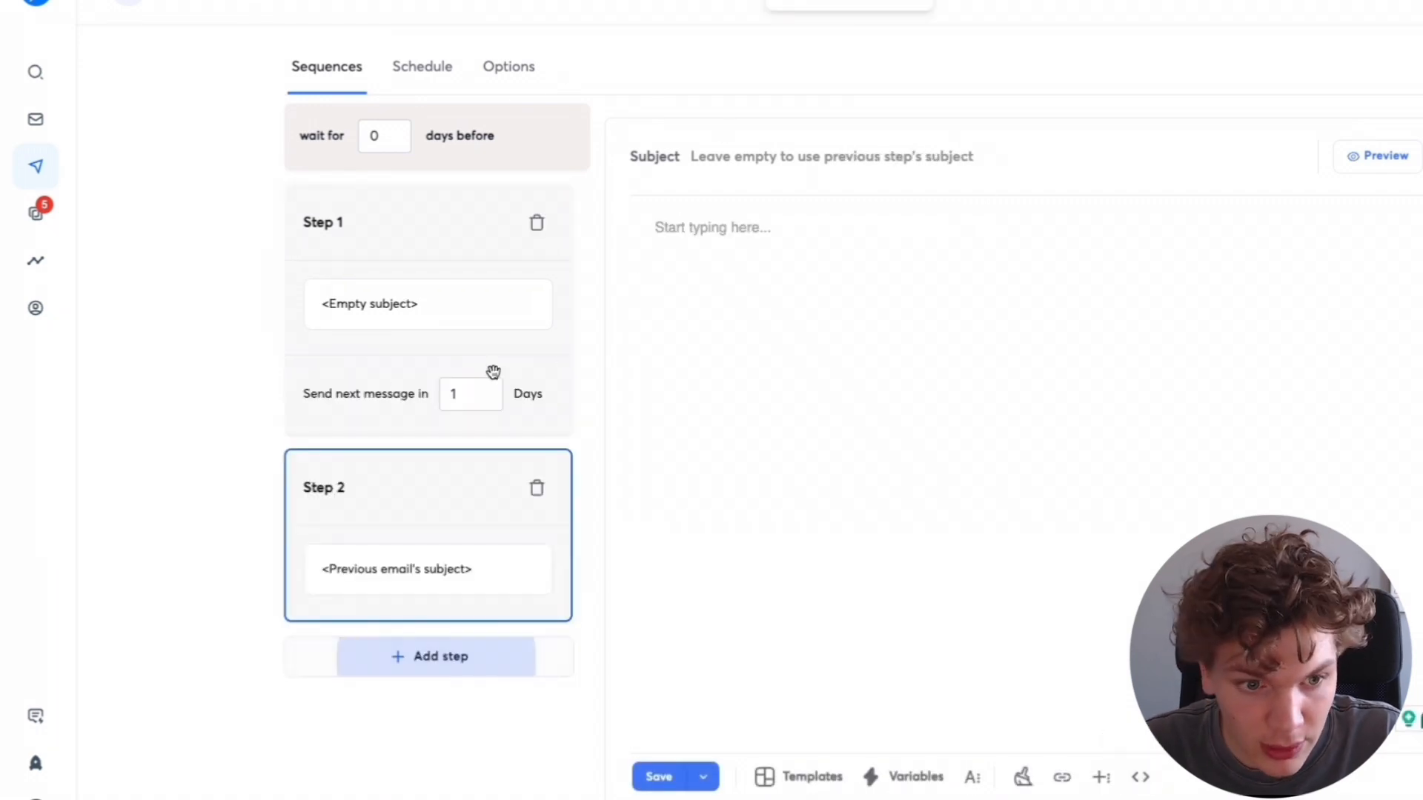
click(428, 655)
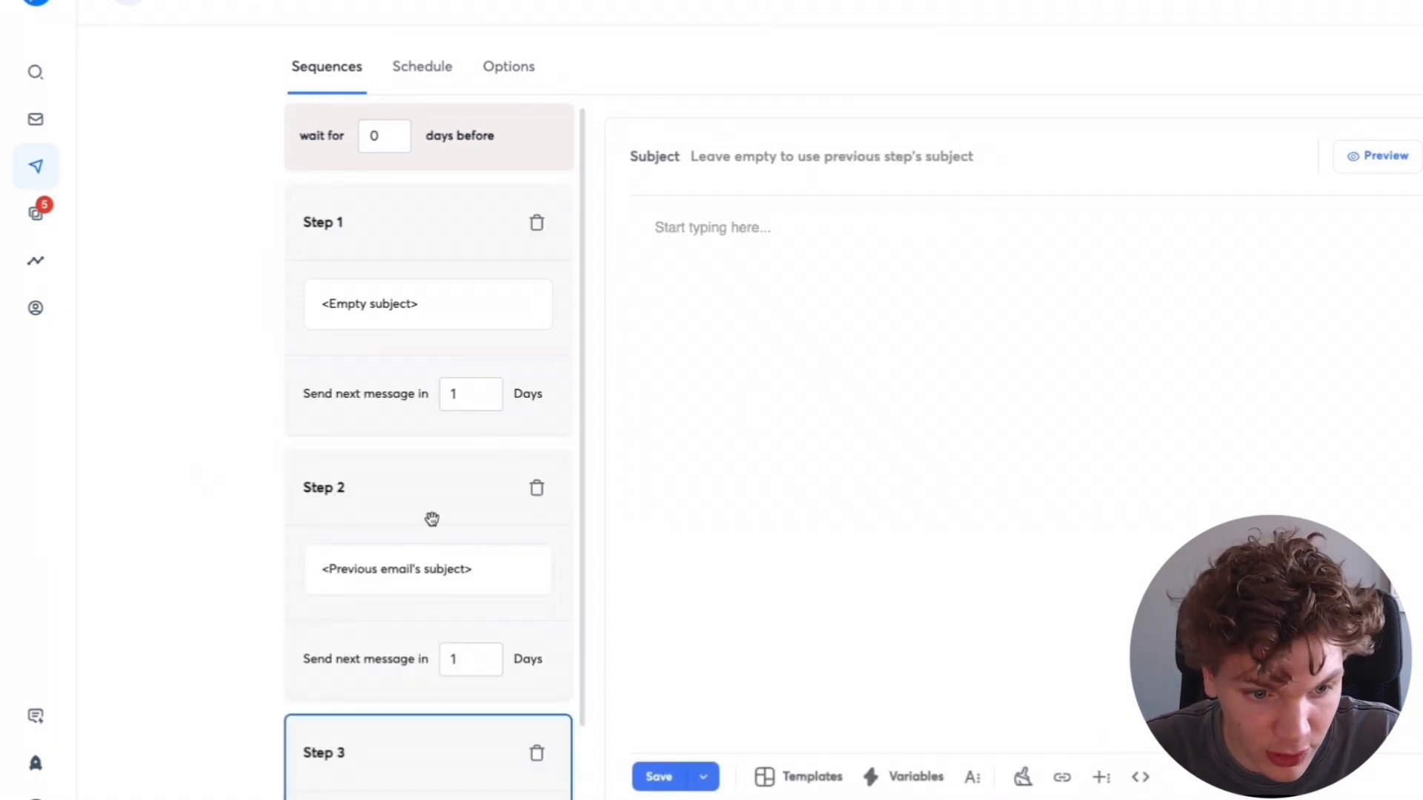
click(432, 519)
click(397, 749)
click(659, 777)
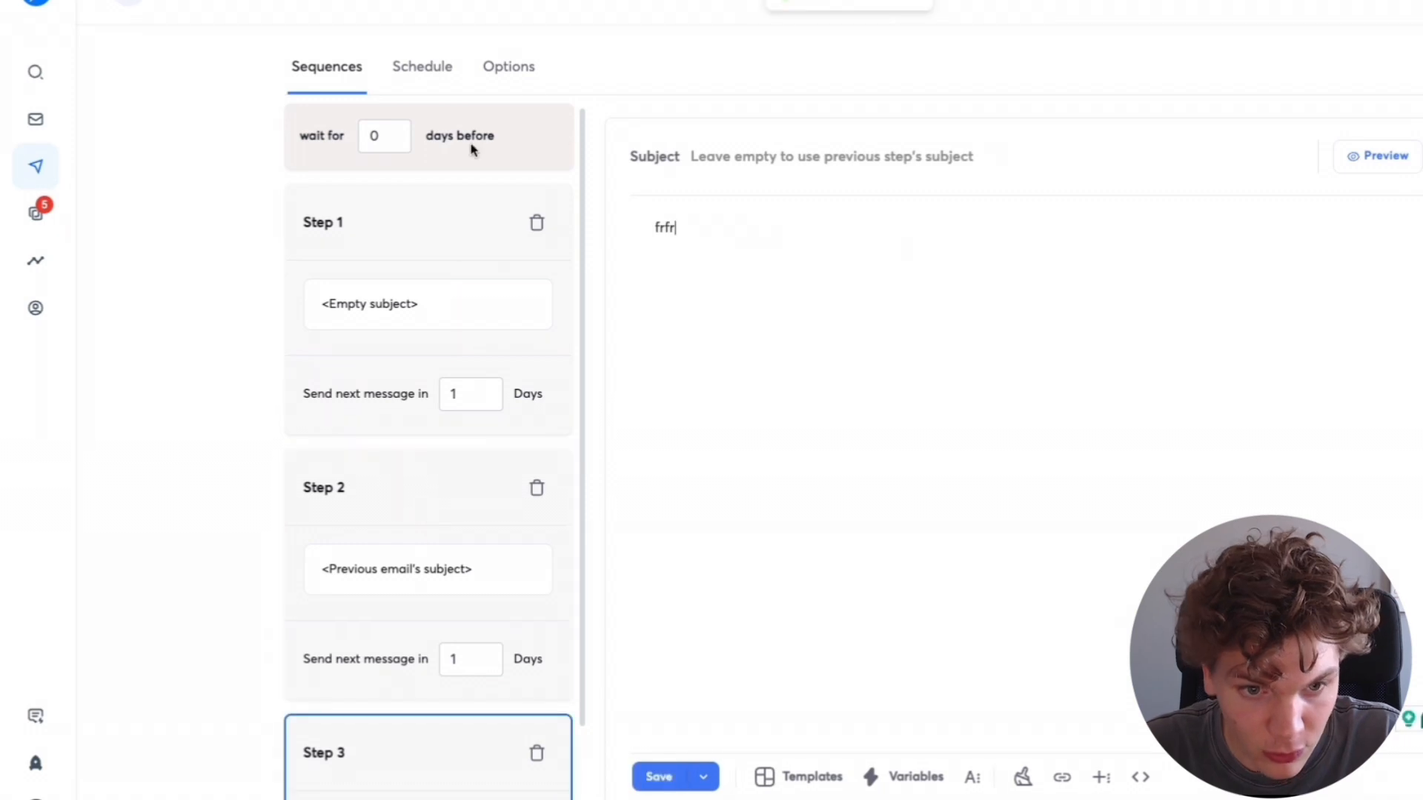
- Launch the Video subsequence from its options and confirm publishing
click(512, 82)
click(900, 578)
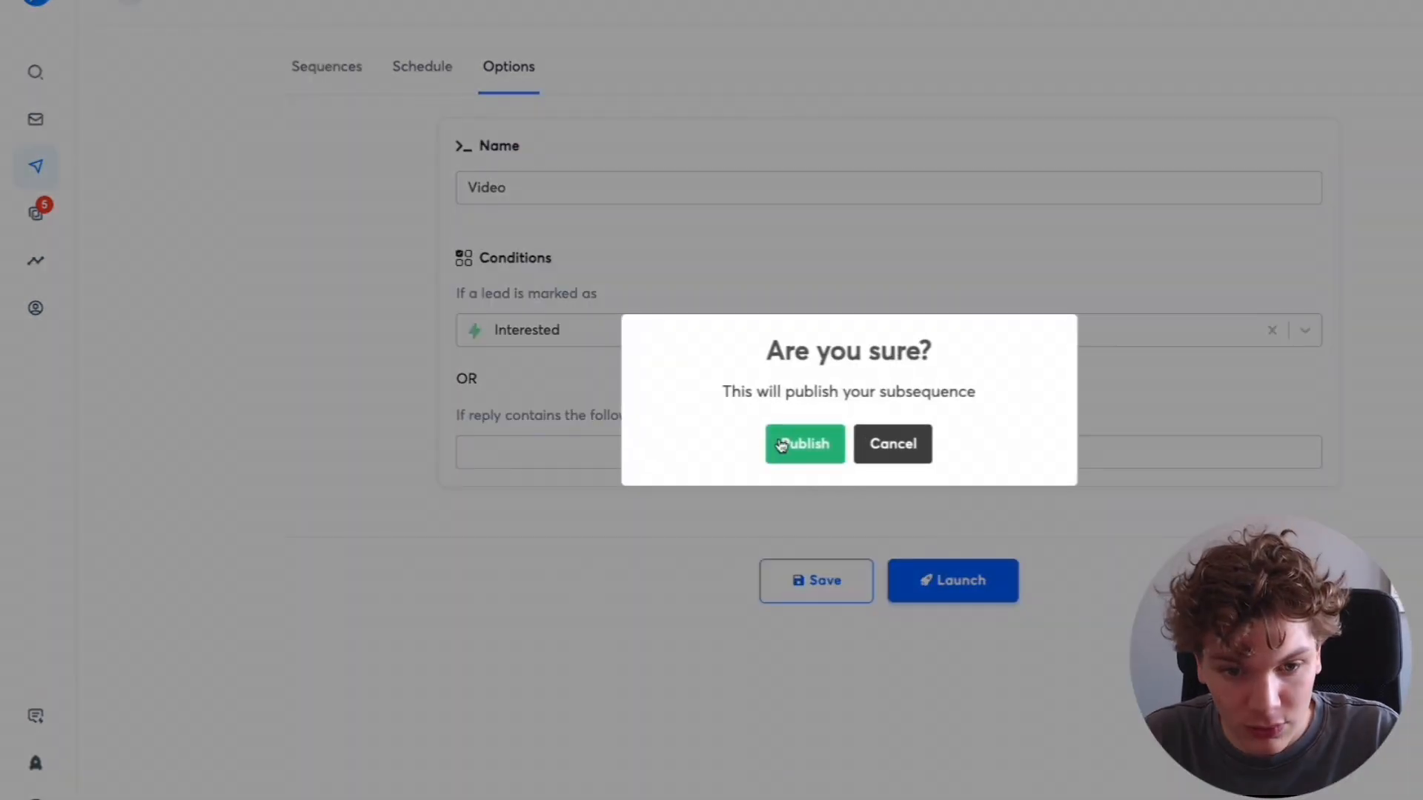
click(783, 444)
- Review the campaign's sequence steps and its list of subsequences
click(337, 71)
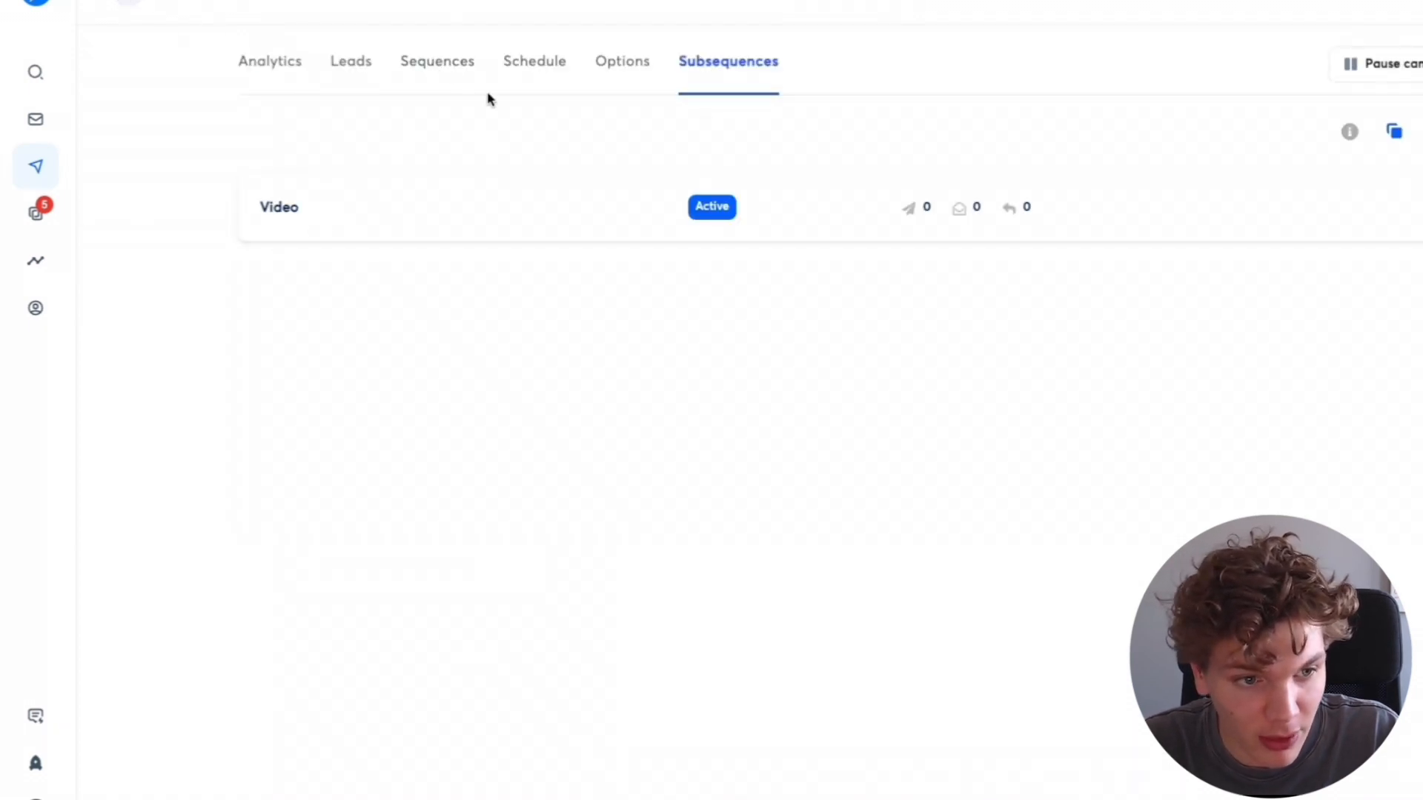
click(437, 63)
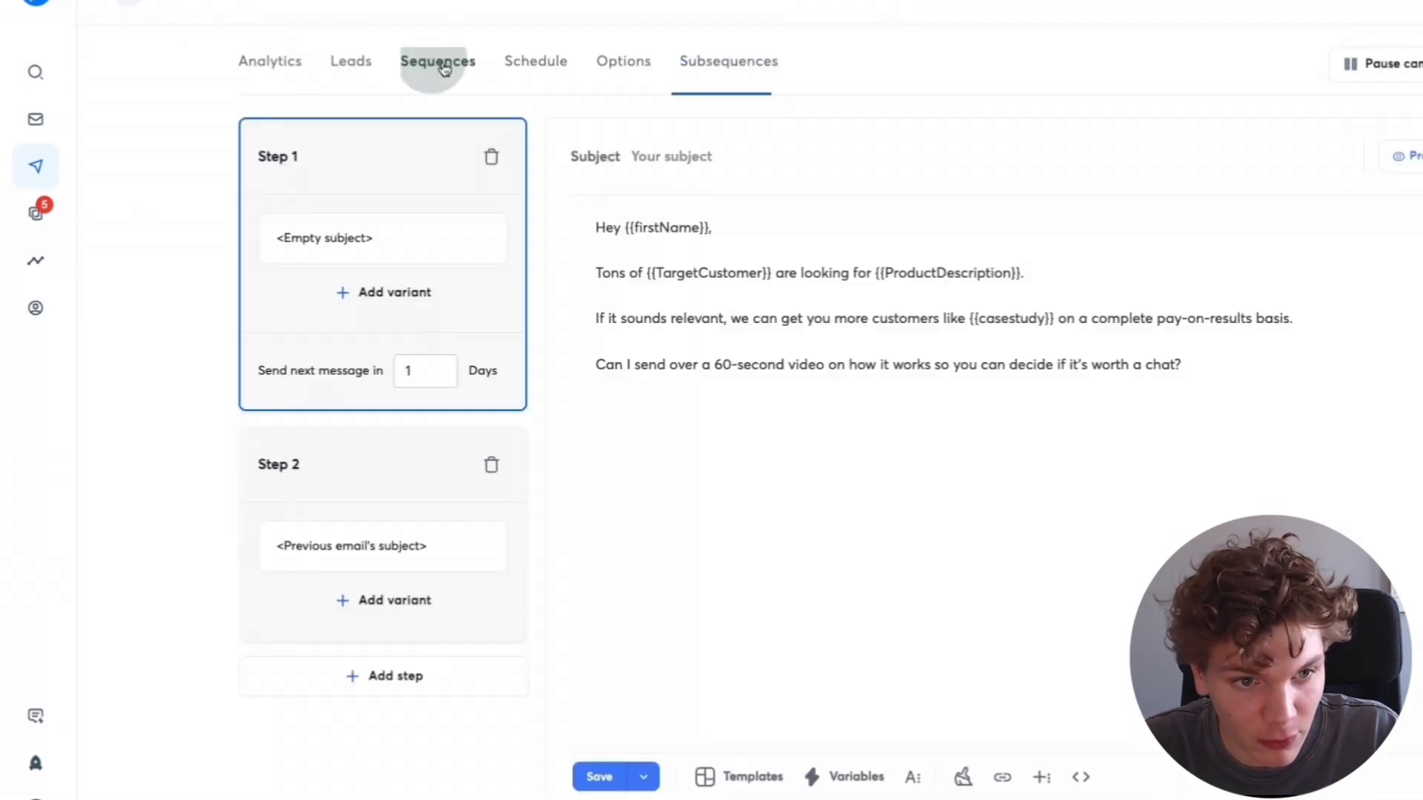
click(742, 59)
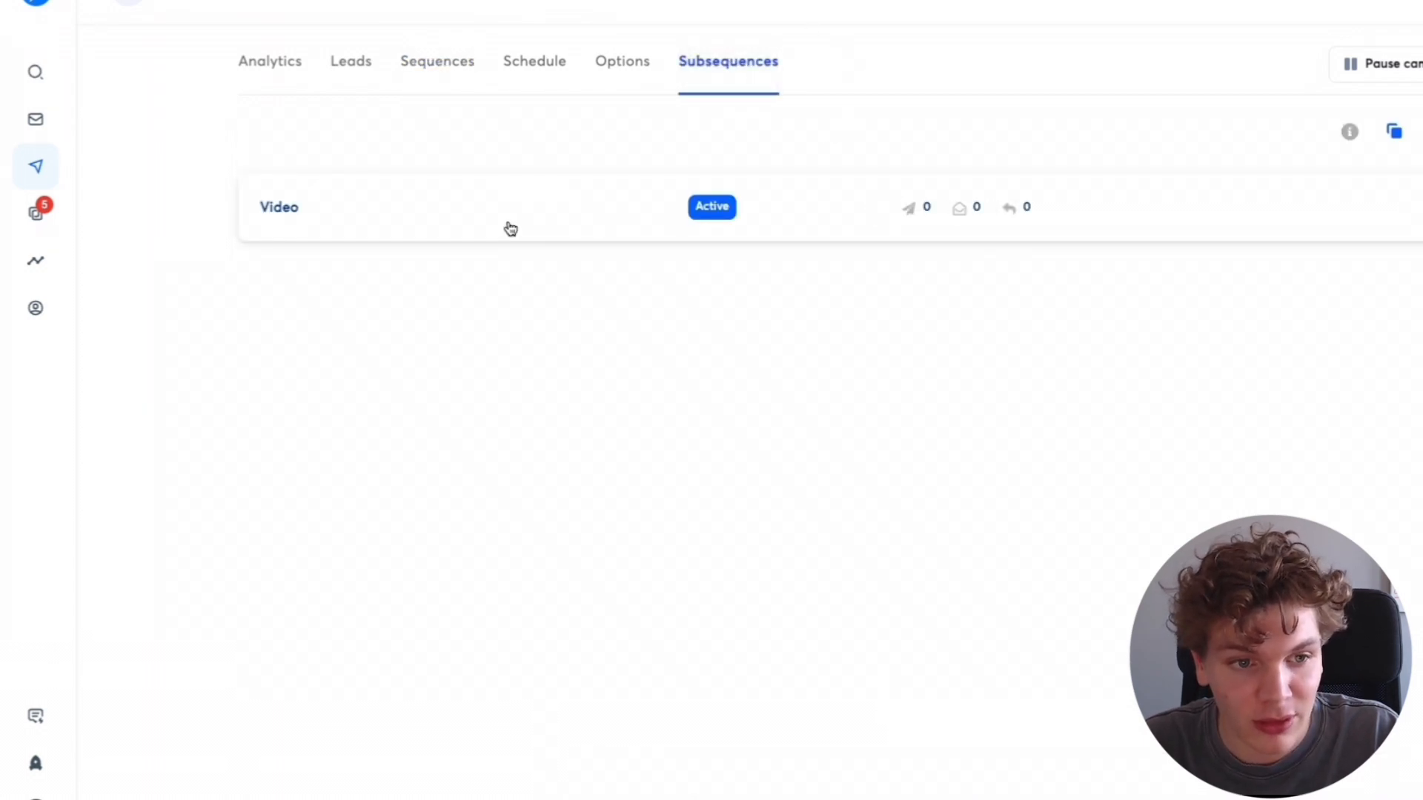
click(508, 227)
- Open the v1 Vinna video project's generated leads and toggle the Video played filter
click(1343, 153)
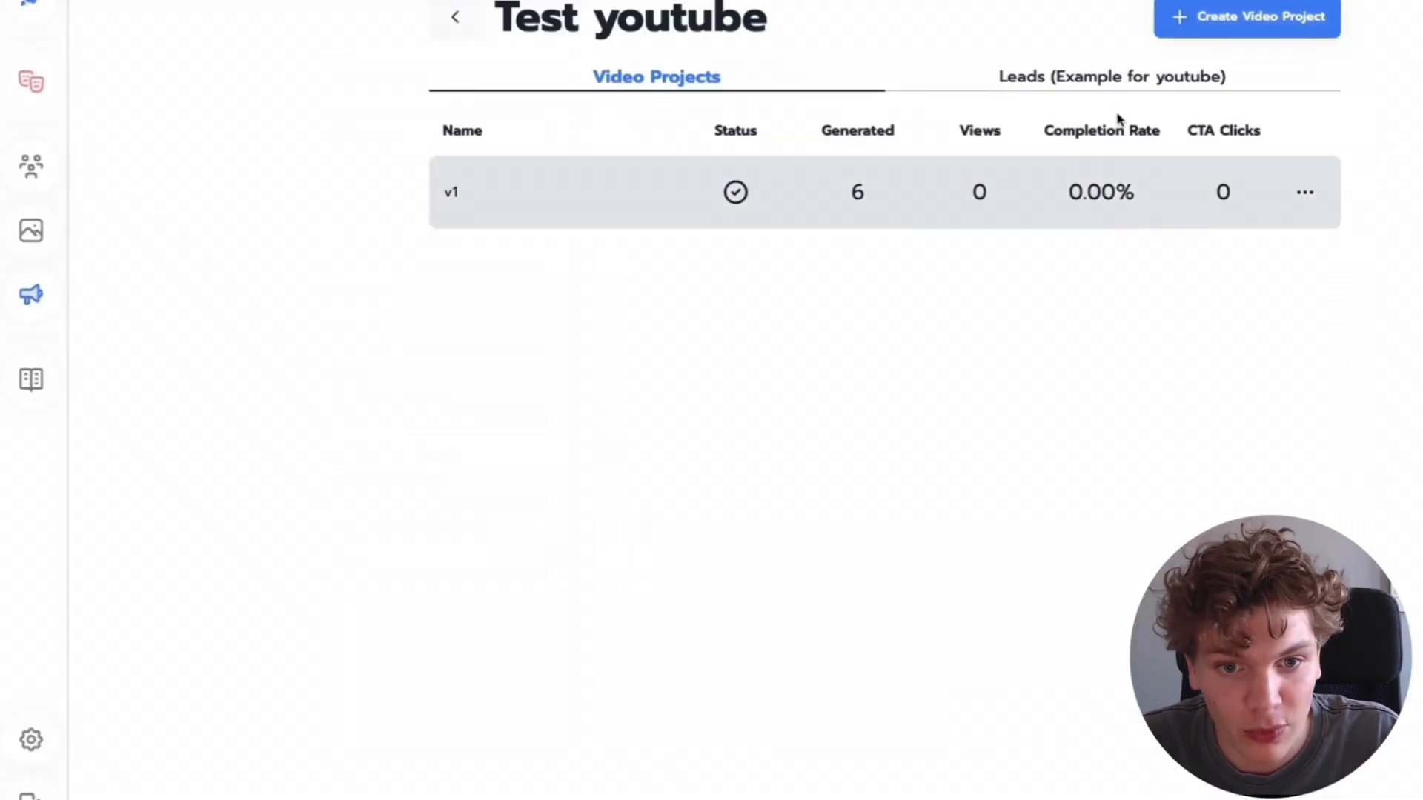
click(980, 192)
click(1120, 95)
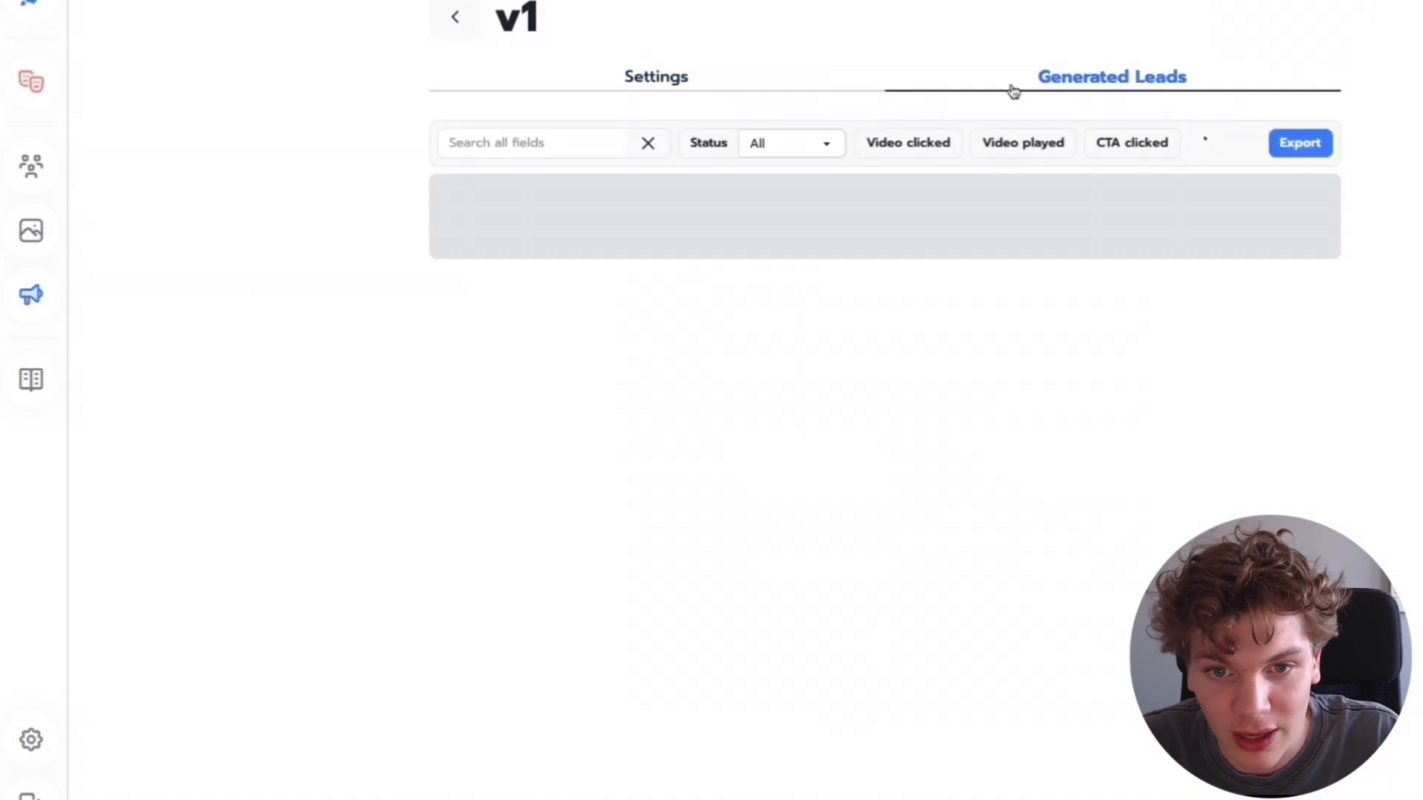
click(1035, 154)
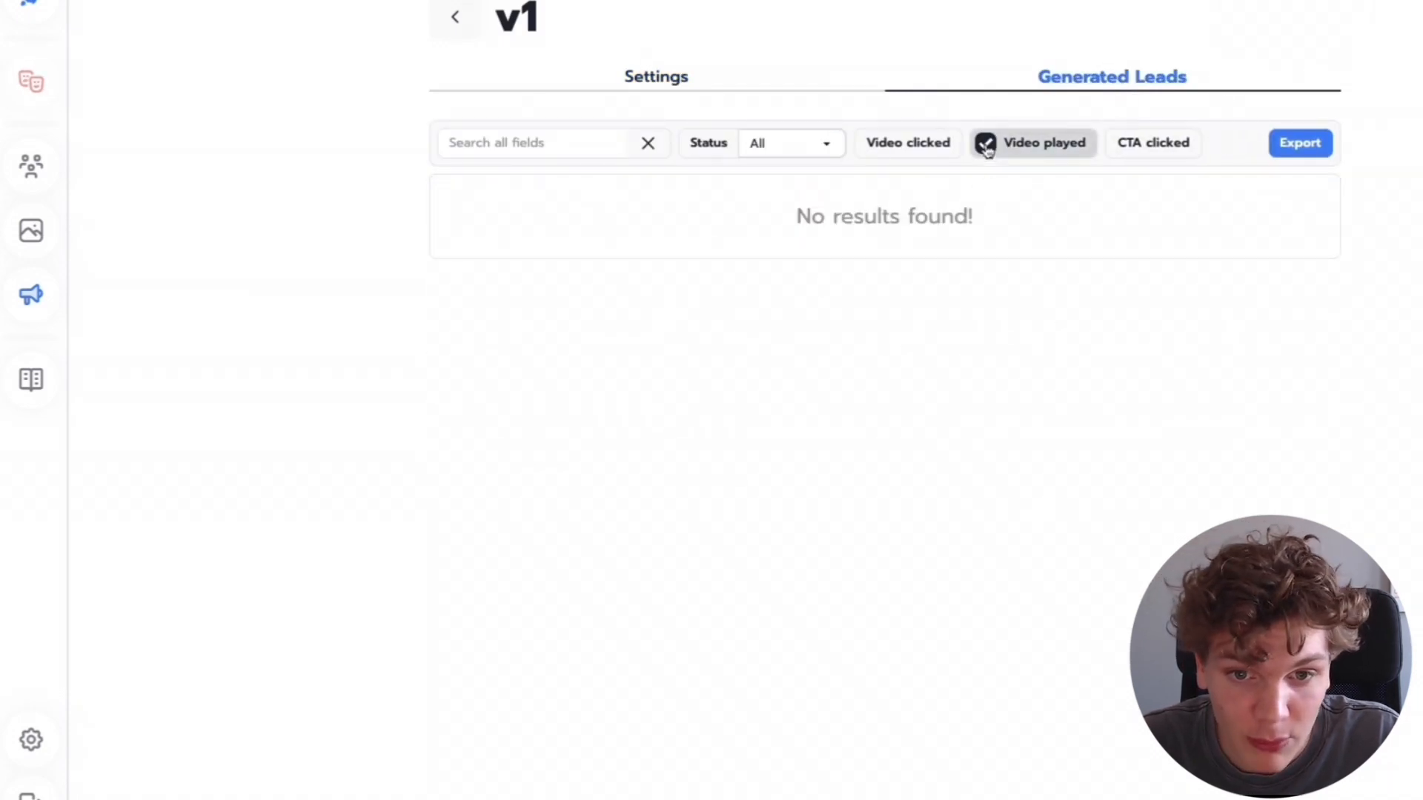
click(988, 146)
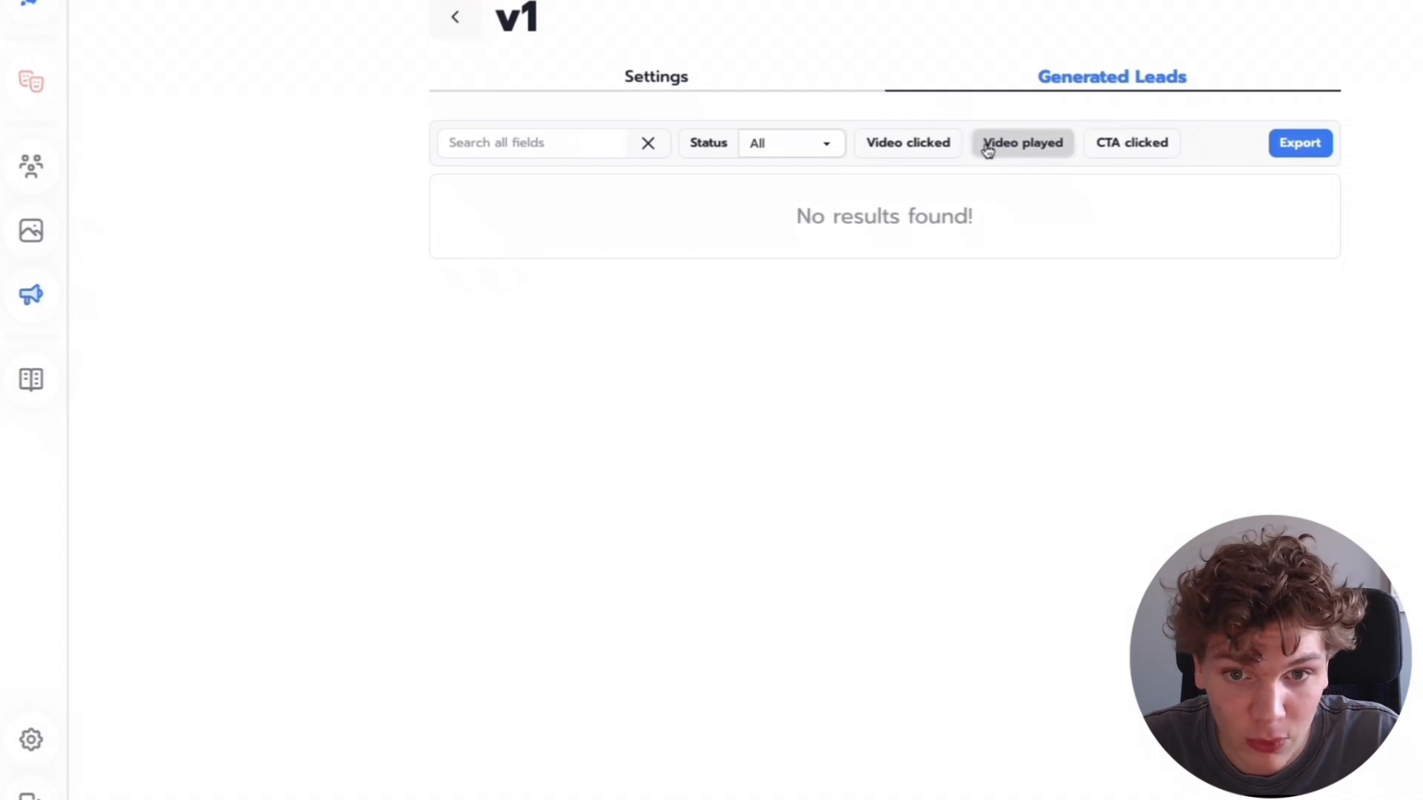
- Go back to the Instantly & Smart Lead projects and open the v.2 (FINAL) project's generated leads
click(454, 17)
click(454, 17)
click(1103, 364)
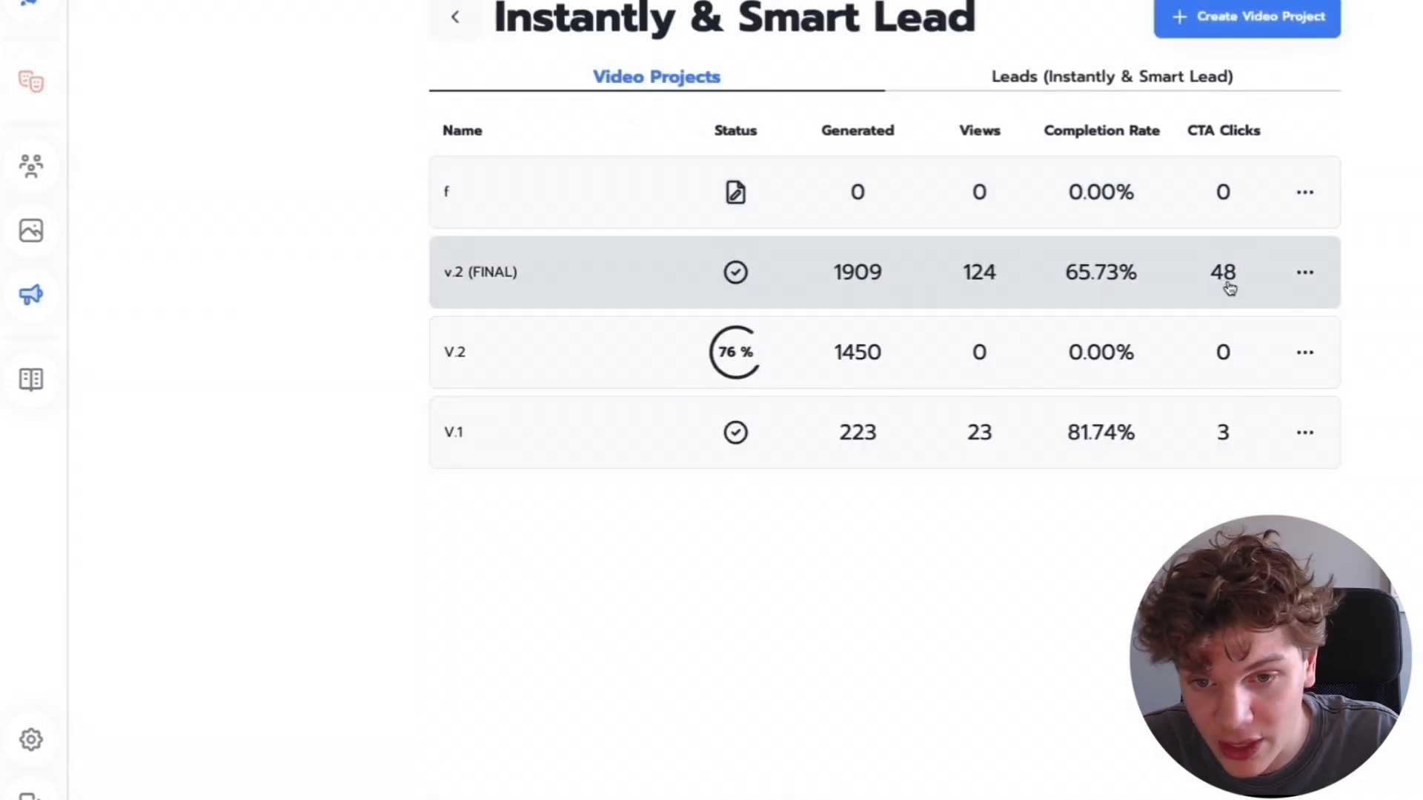
click(1026, 286)
click(1064, 83)
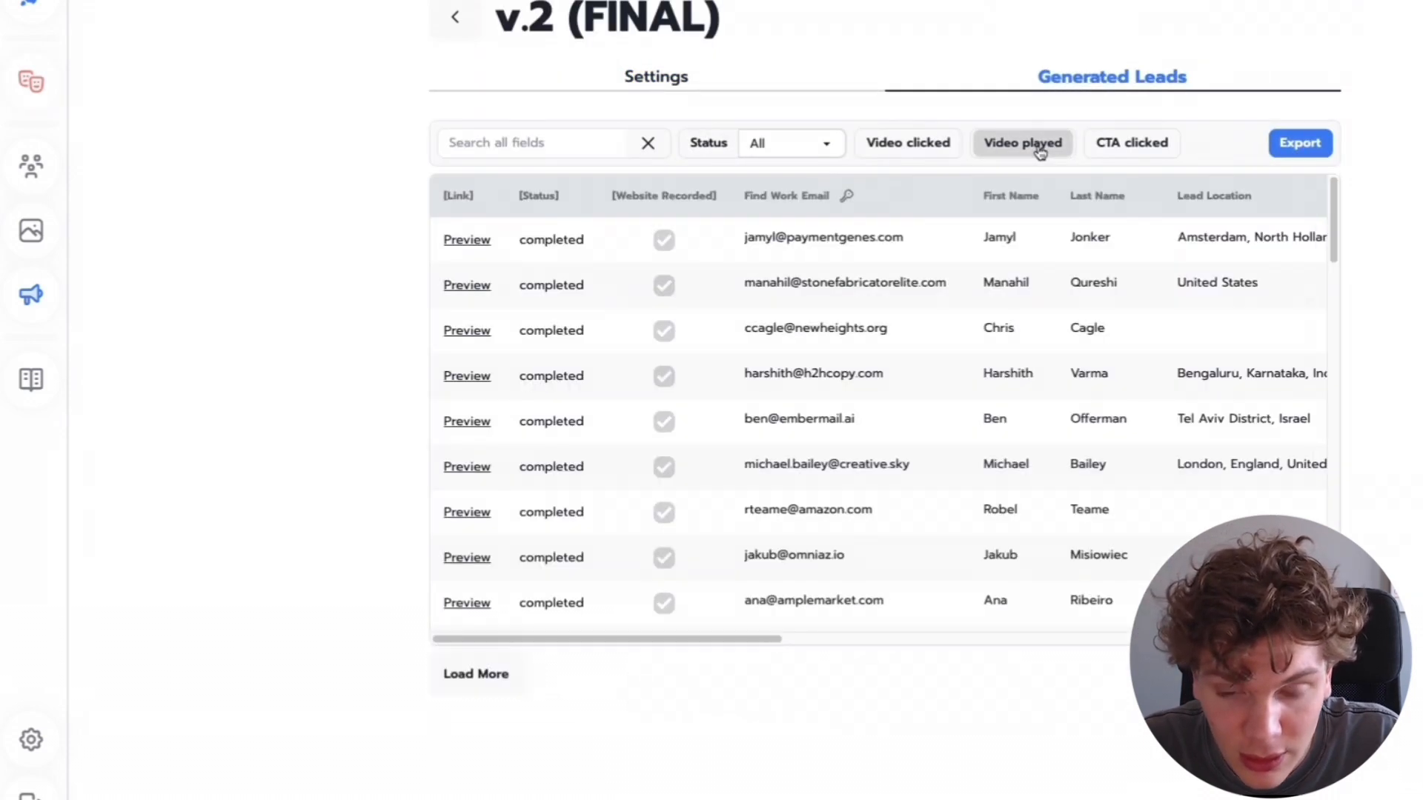
- Filter the v.2 (FINAL) generated leads by Video played and then by CTA clicked, and browse the lead columns
click(1040, 148)
click(986, 142)
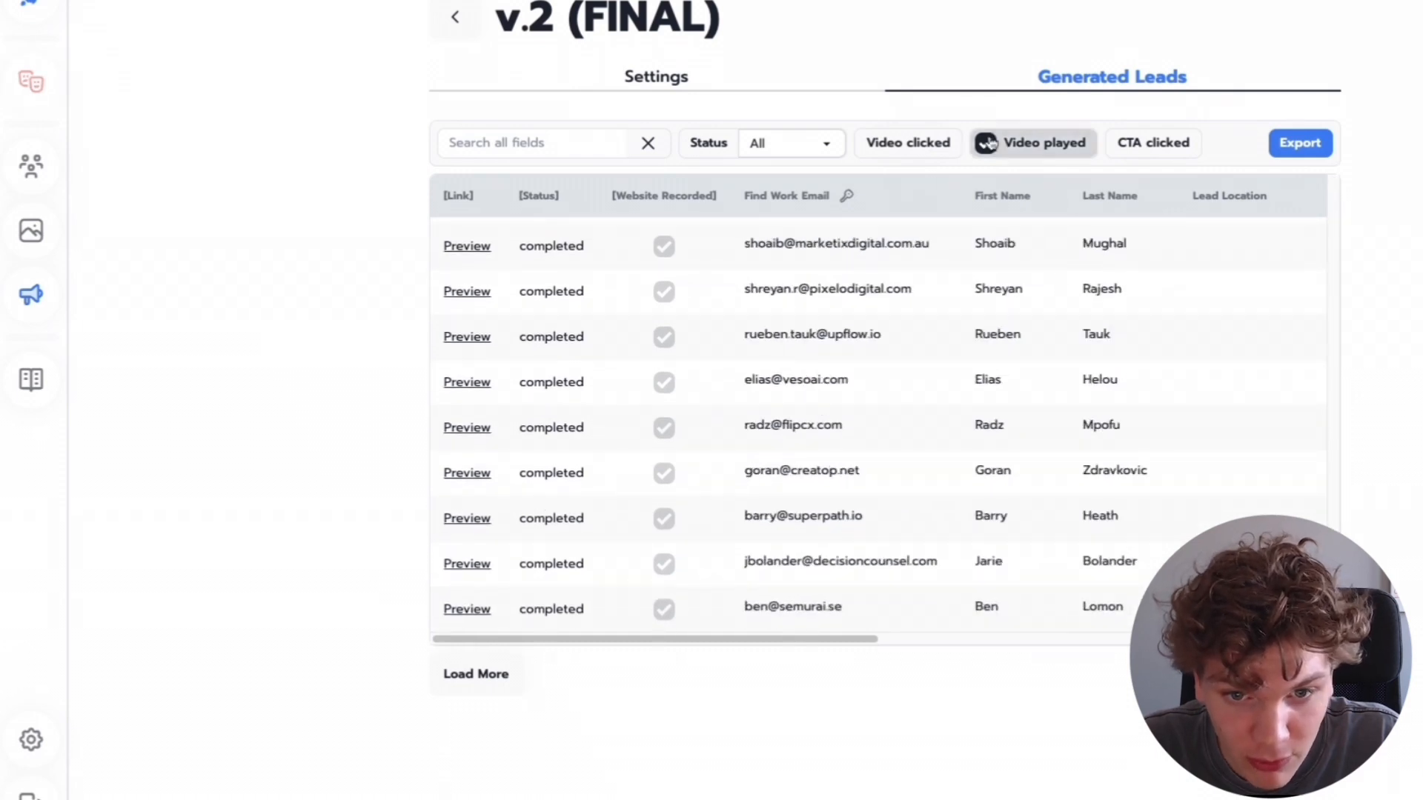
click(1128, 145)
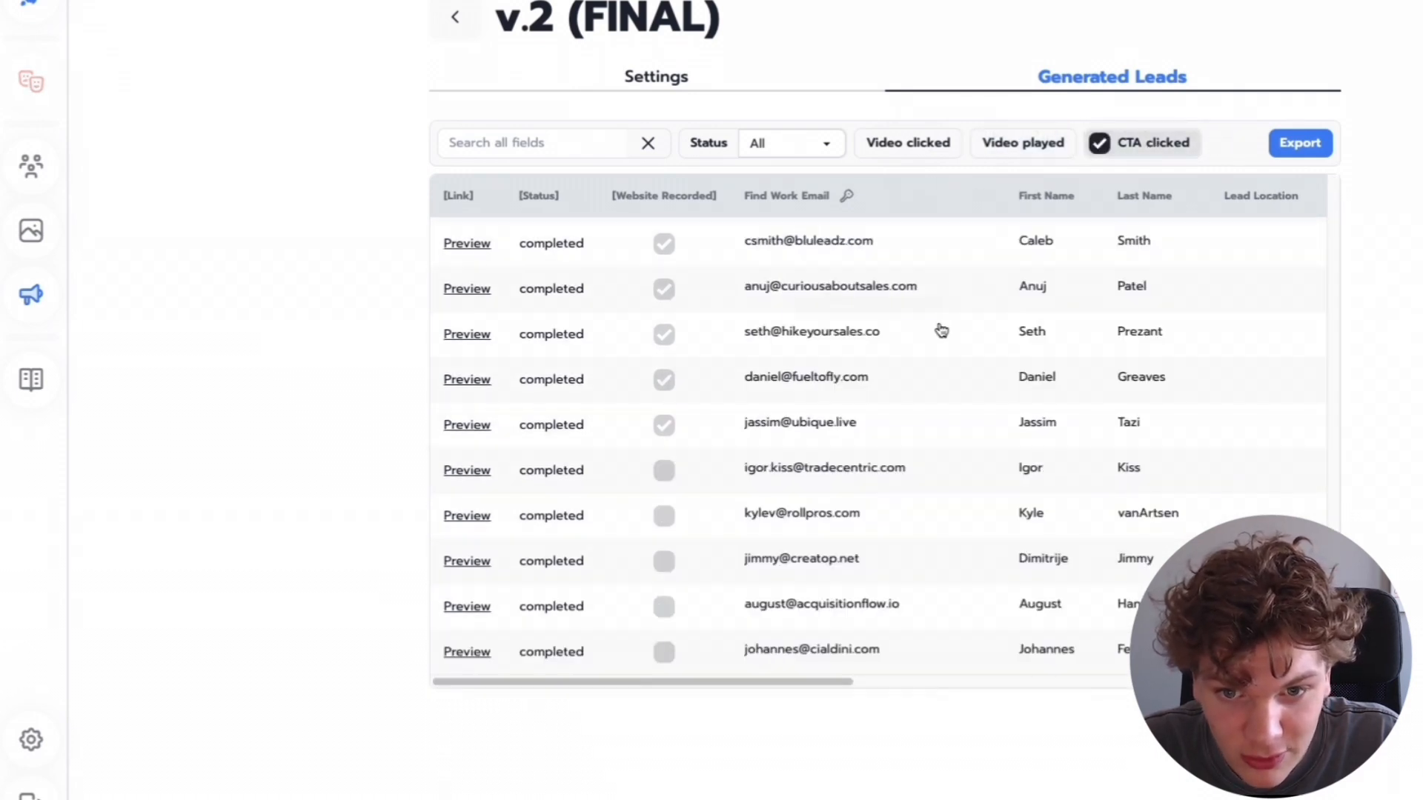
scroll(941, 328, up, 1)
scroll(956, 323, down, 5)
scroll(962, 320, up, 6)
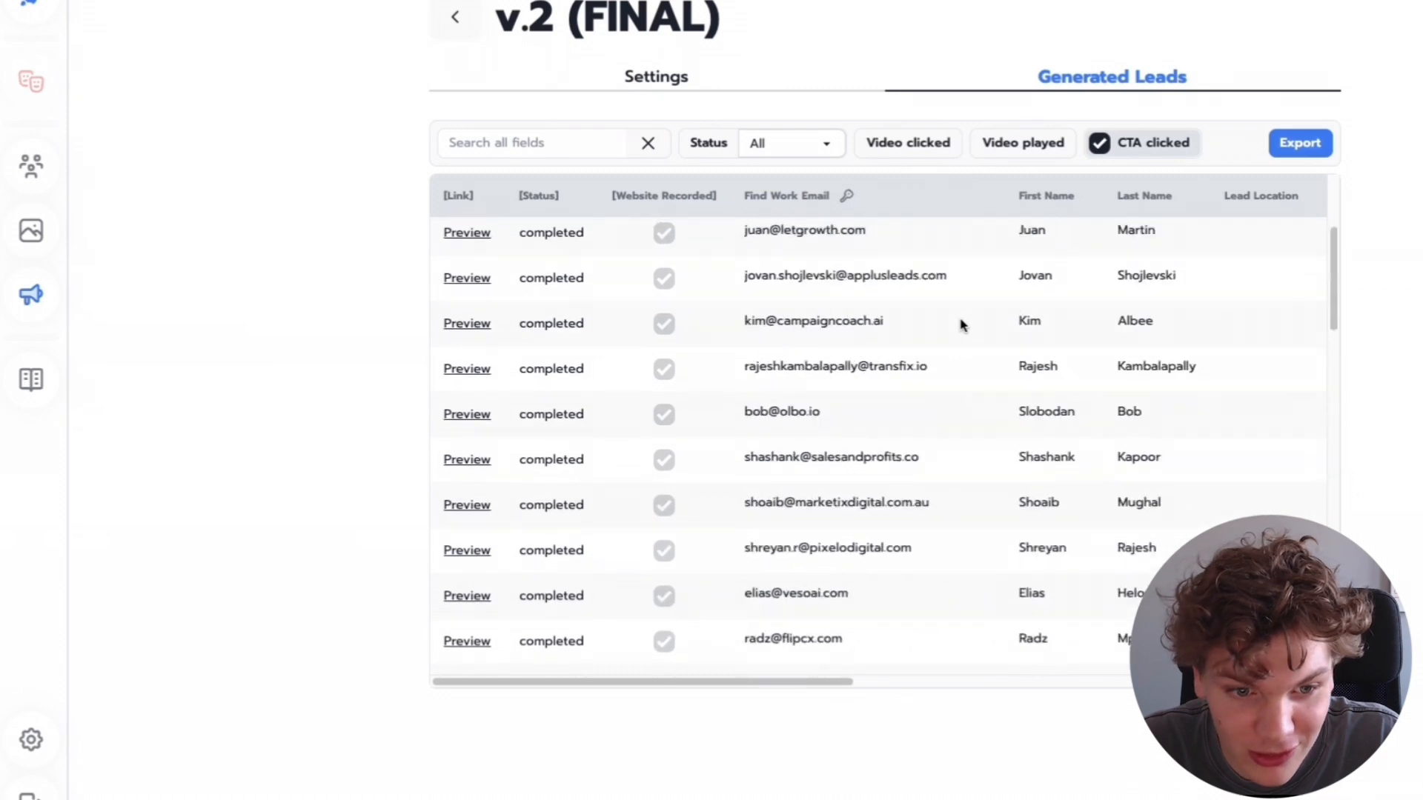
scroll(816, 687, right, 9)
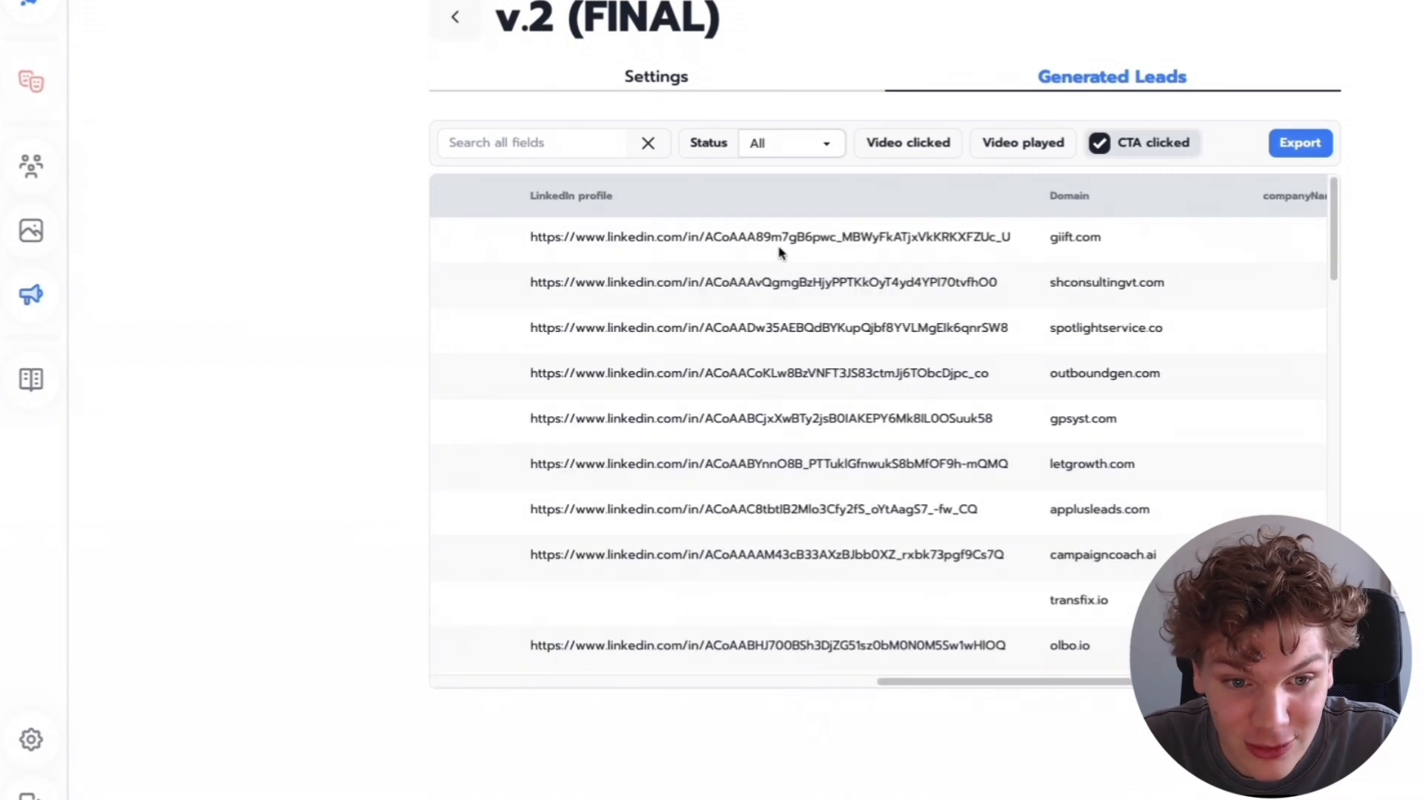
click(784, 237)
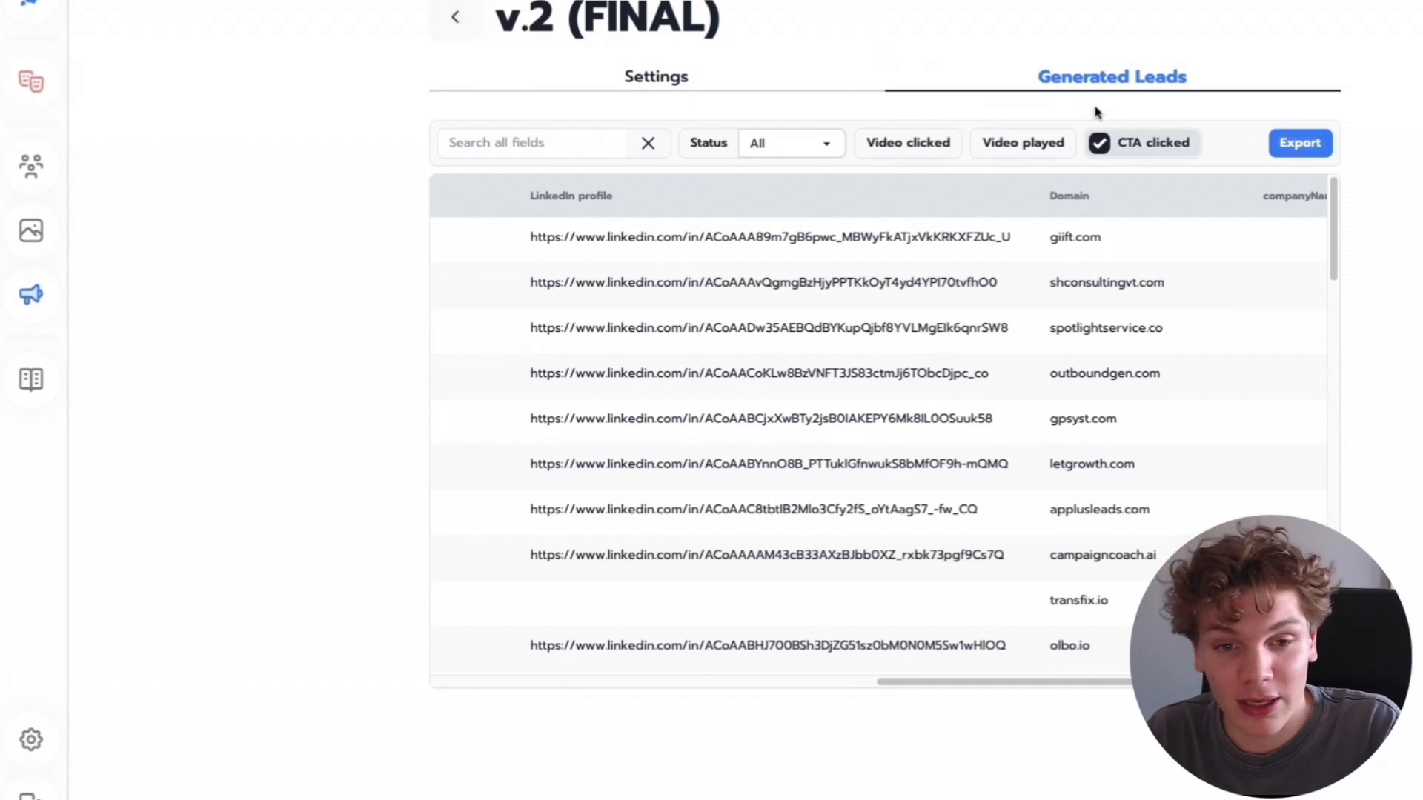
click(1102, 143)
- Return from the v.2 (FINAL) project to the Vinna campaigns list
click(656, 77)
click(454, 19)
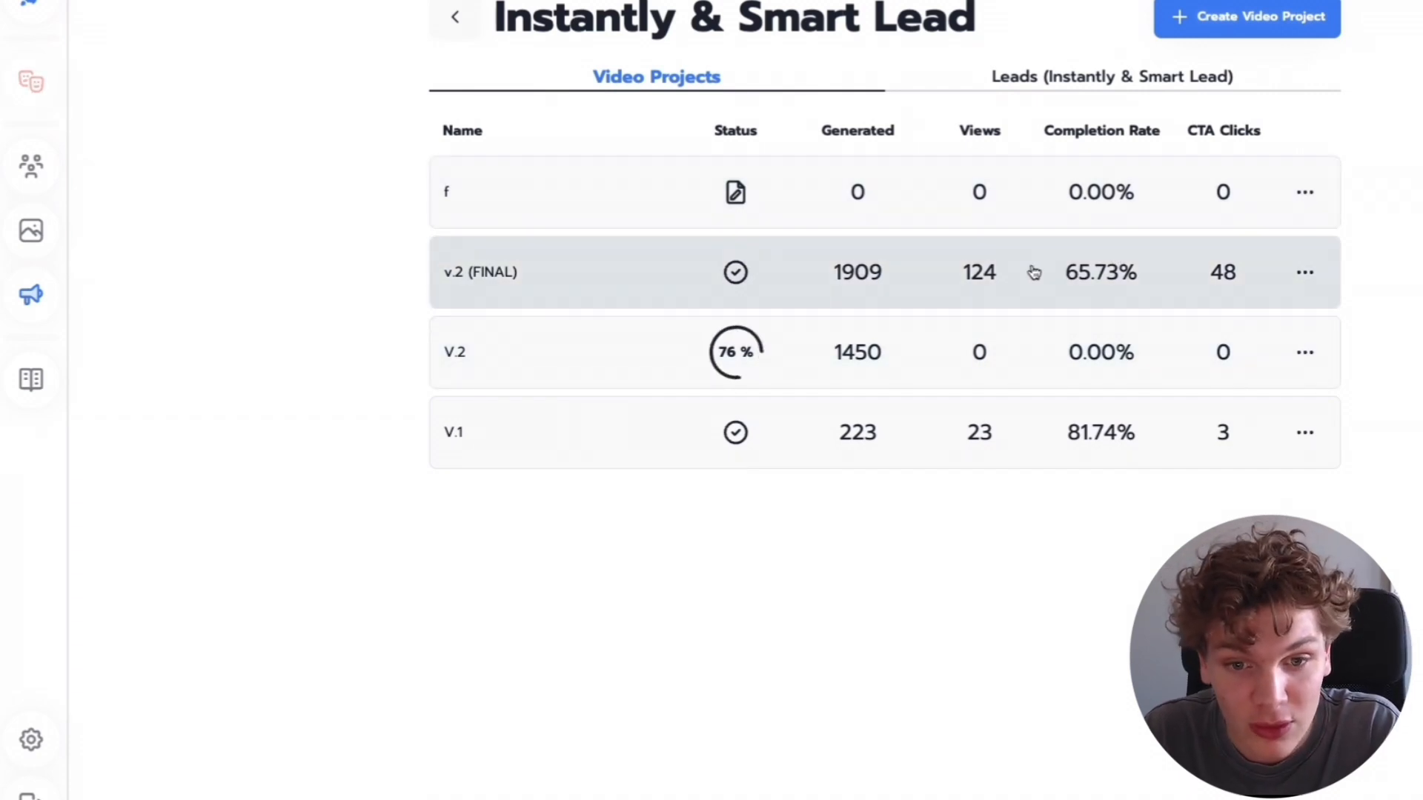
click(454, 18)
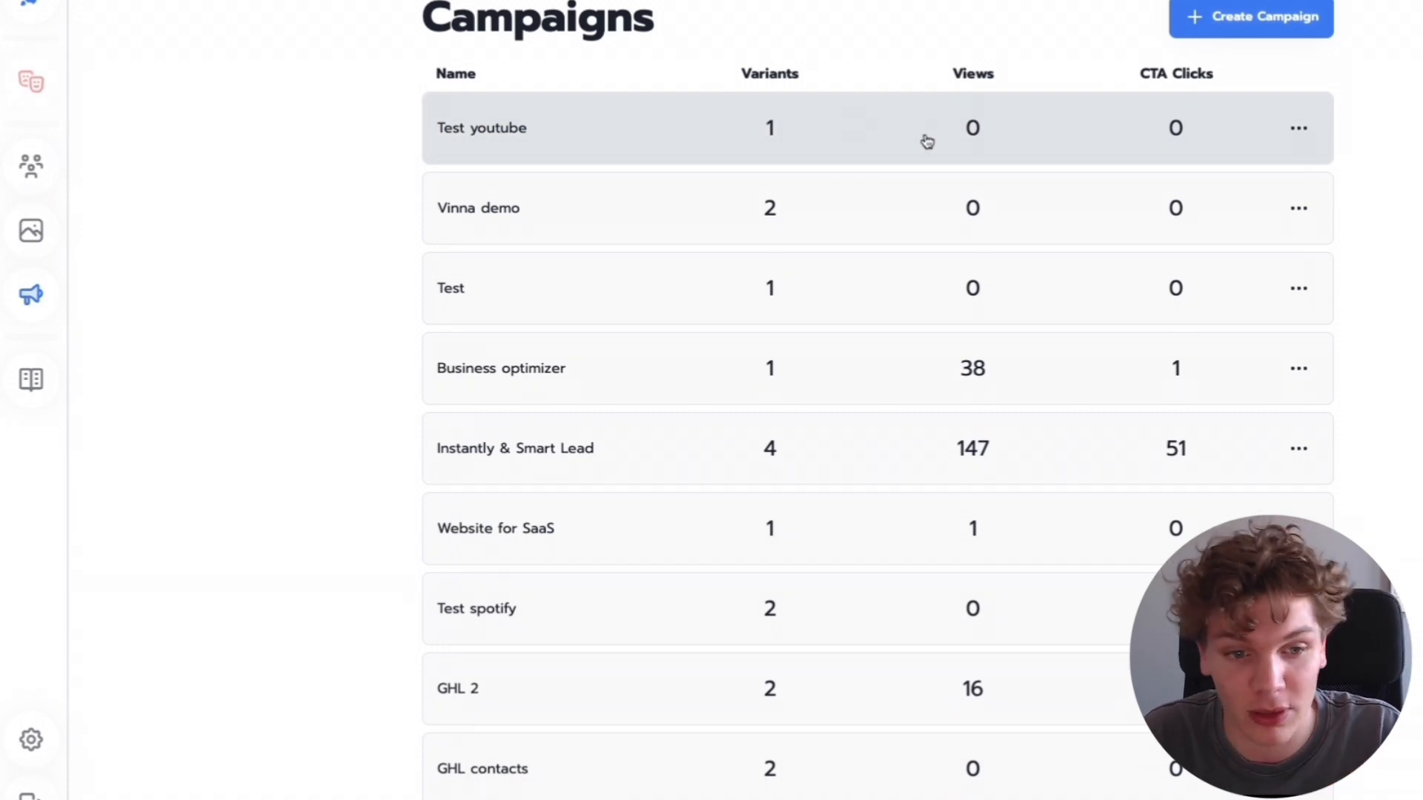
- Close the Video subsequence email preview and review the main campaign's sequence steps
click(977, 143)
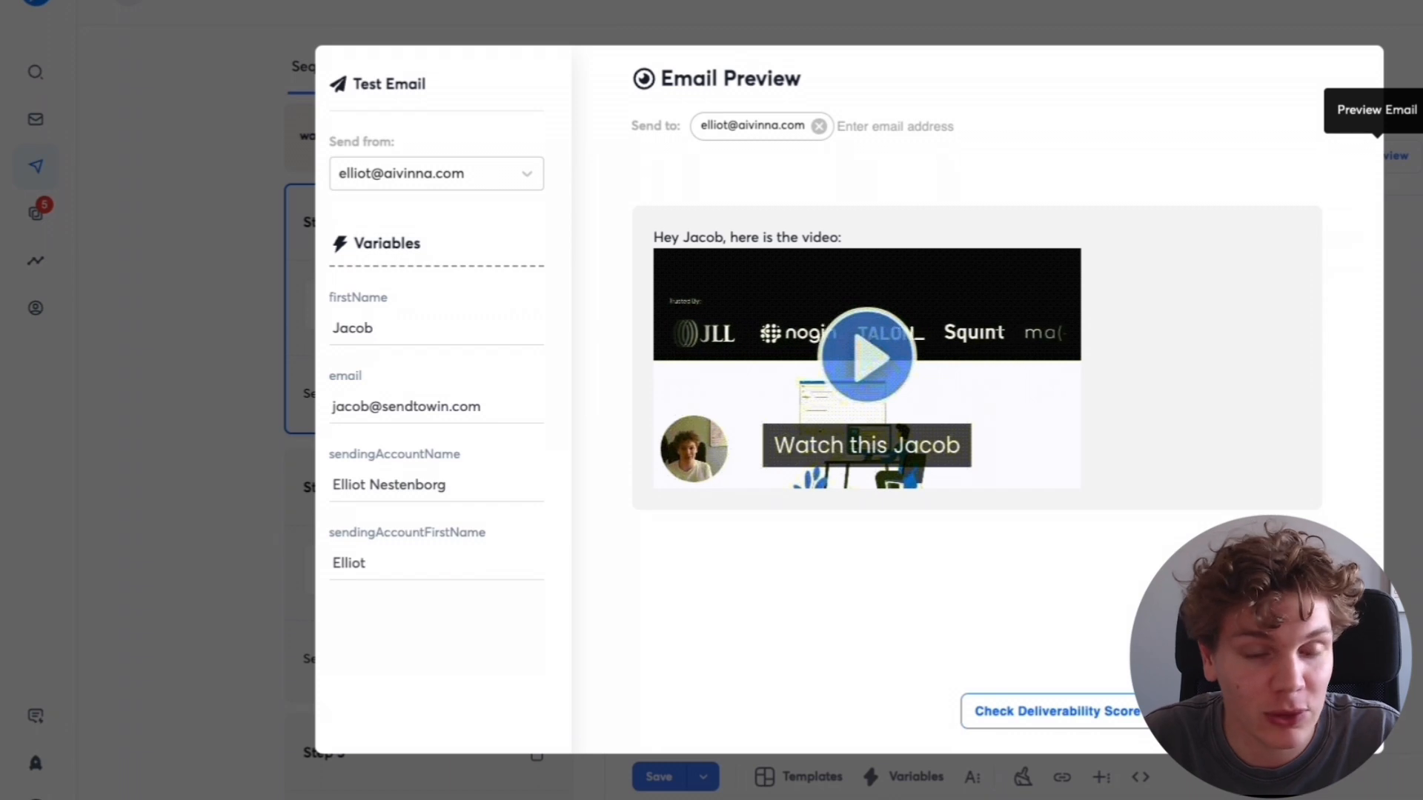
key(Escape)
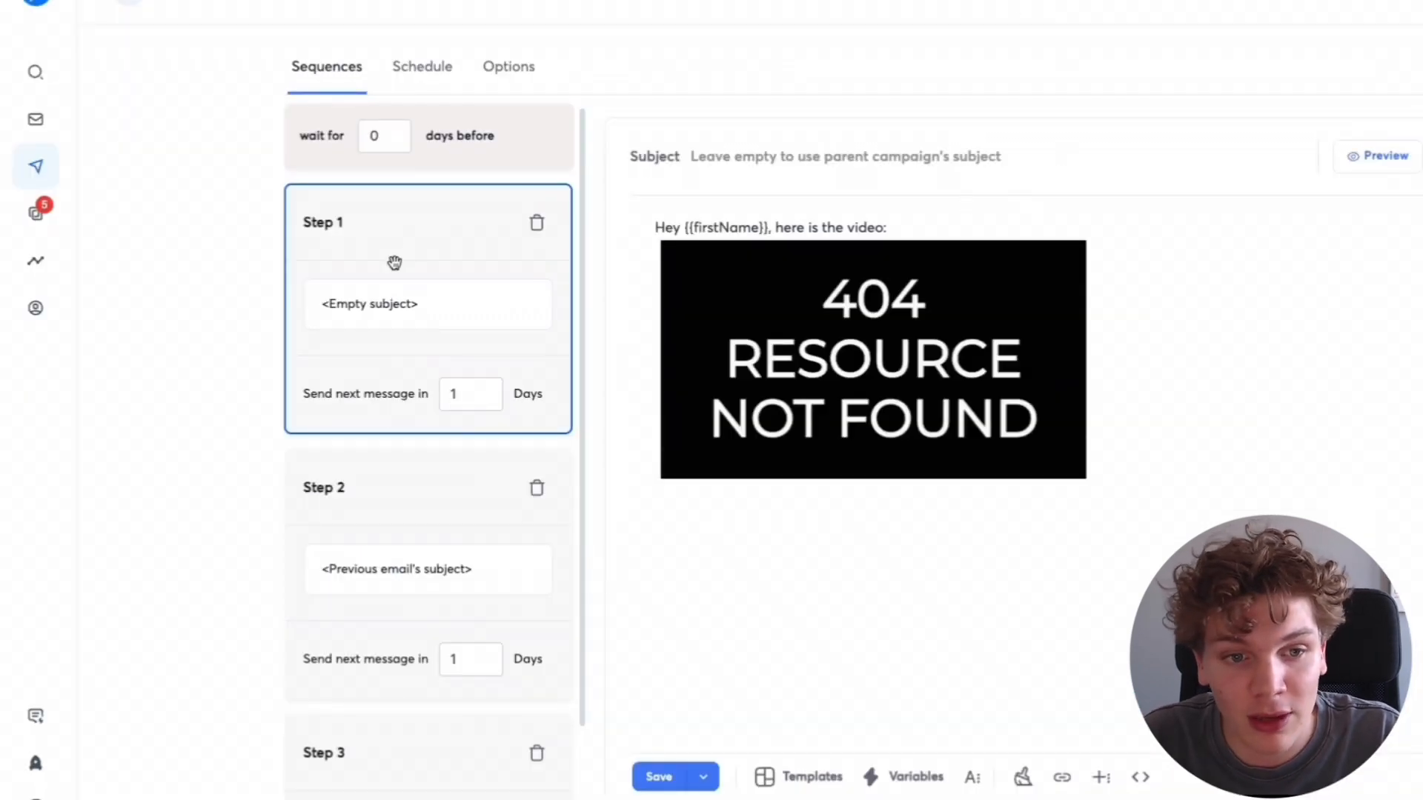
click(140, 6)
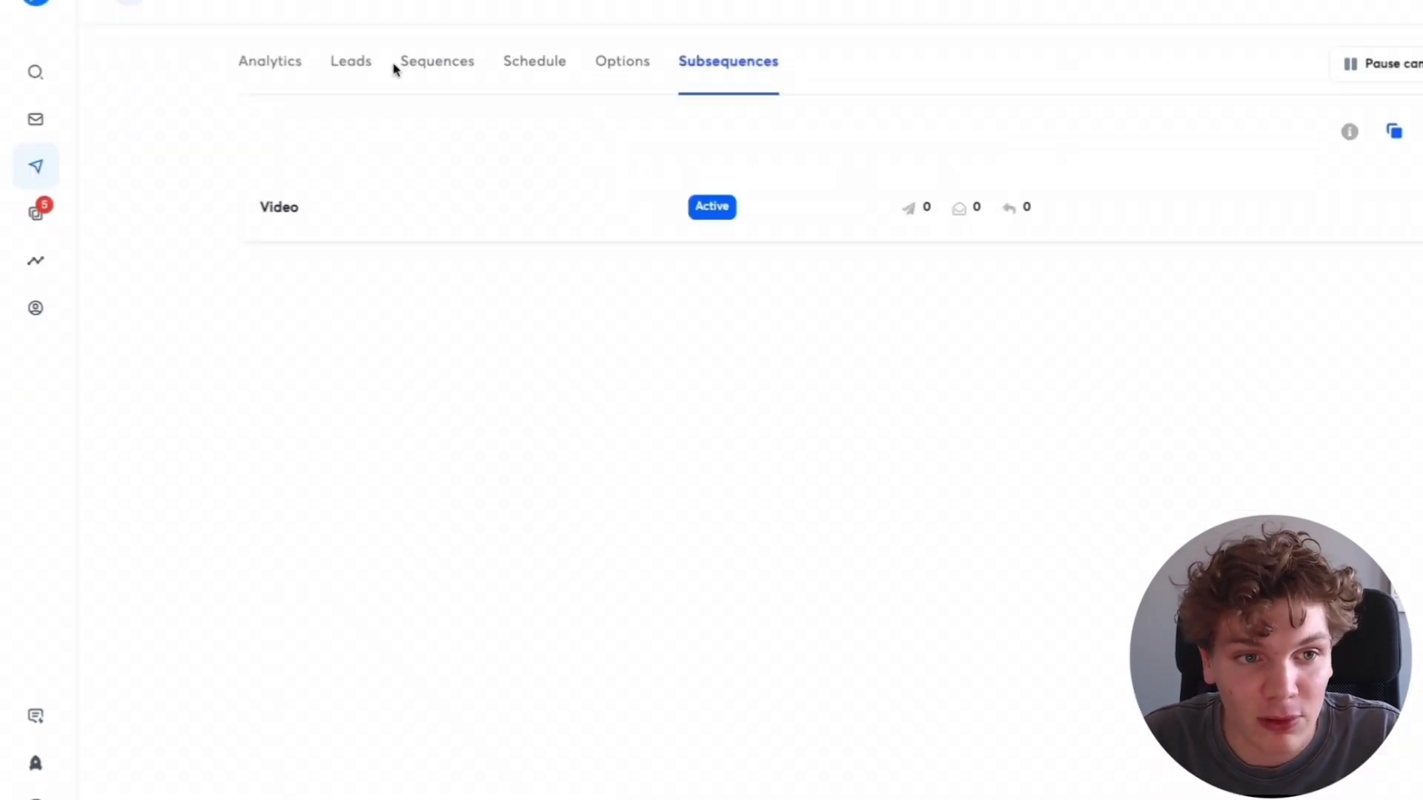
click(437, 62)
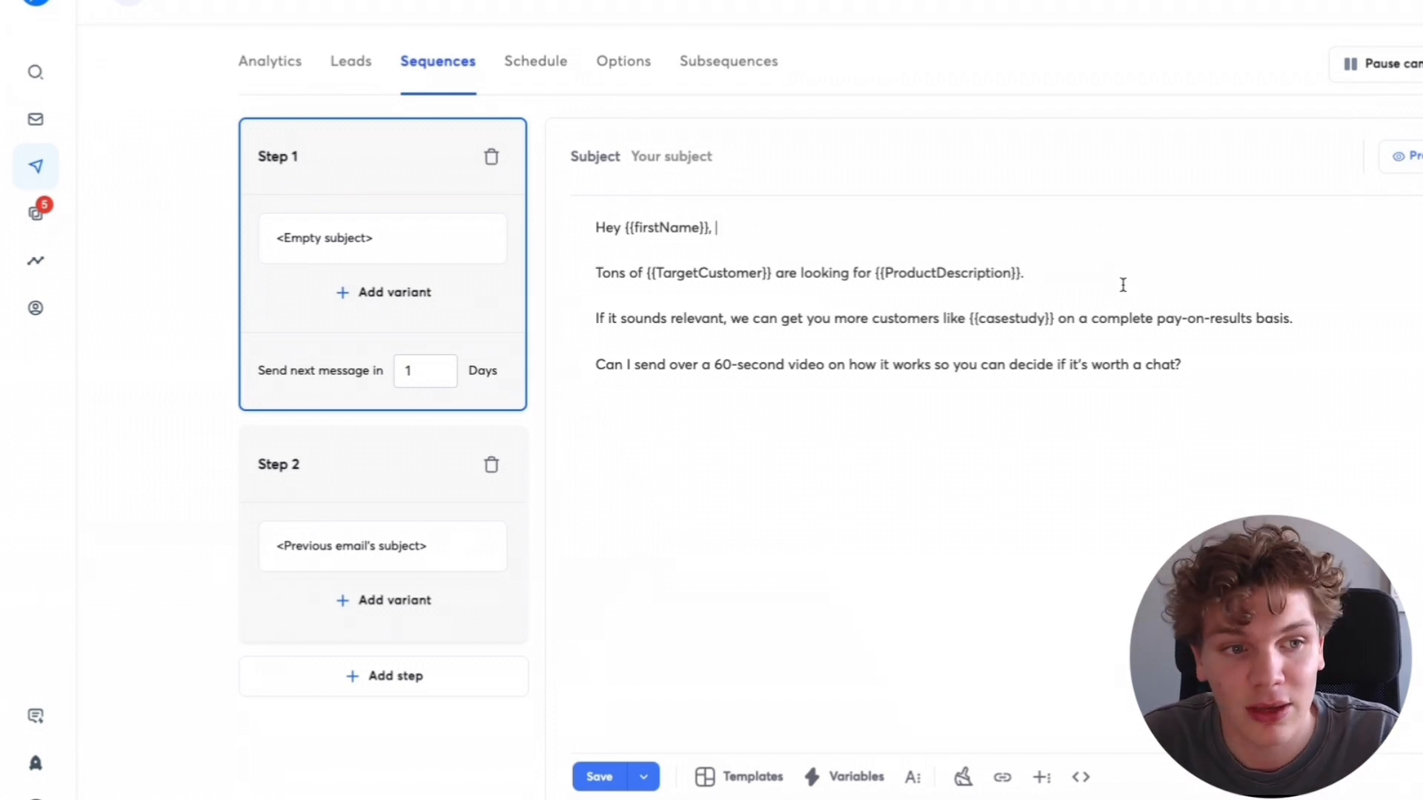
- Open the unified inbox and label the lead's reply agreeing to the video as Interested
click(37, 212)
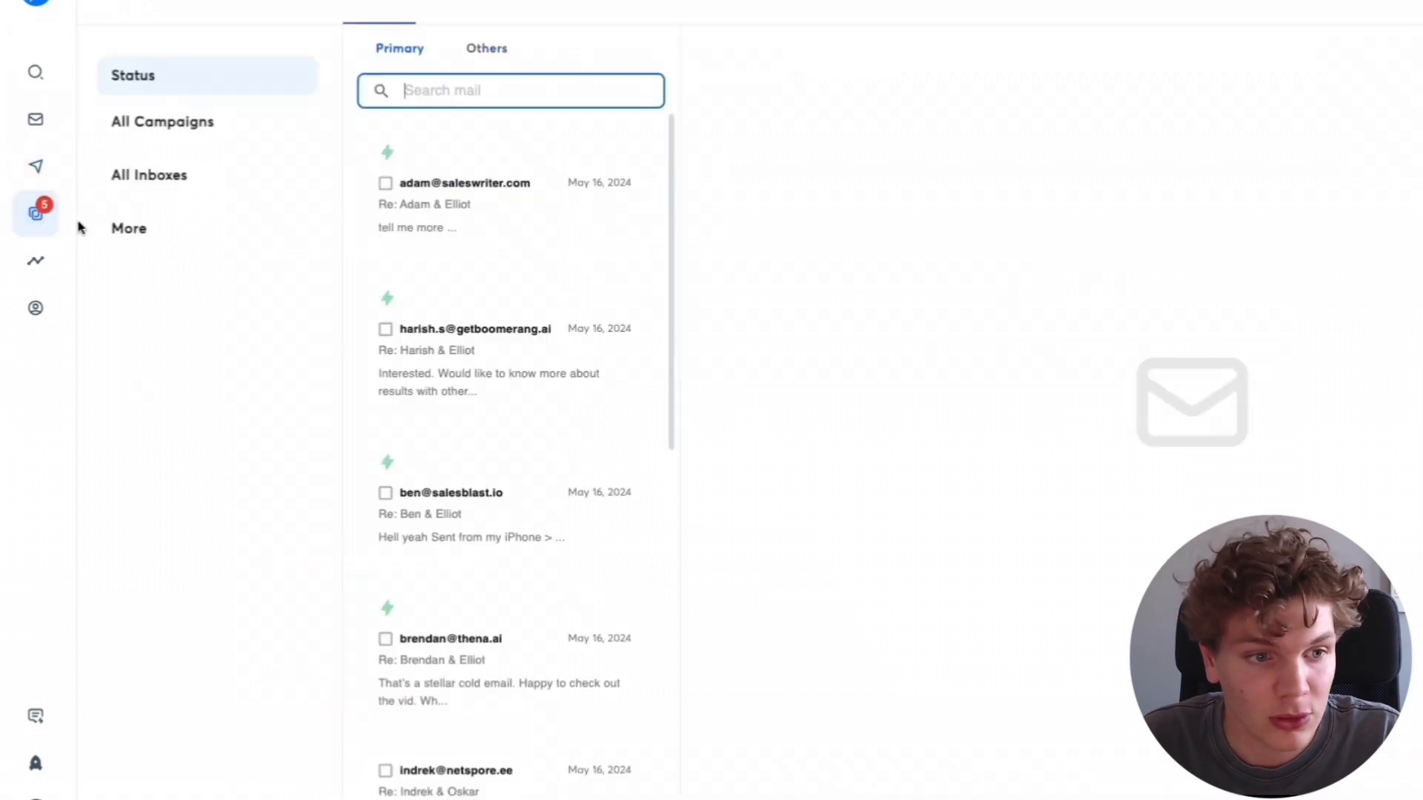
click(578, 288)
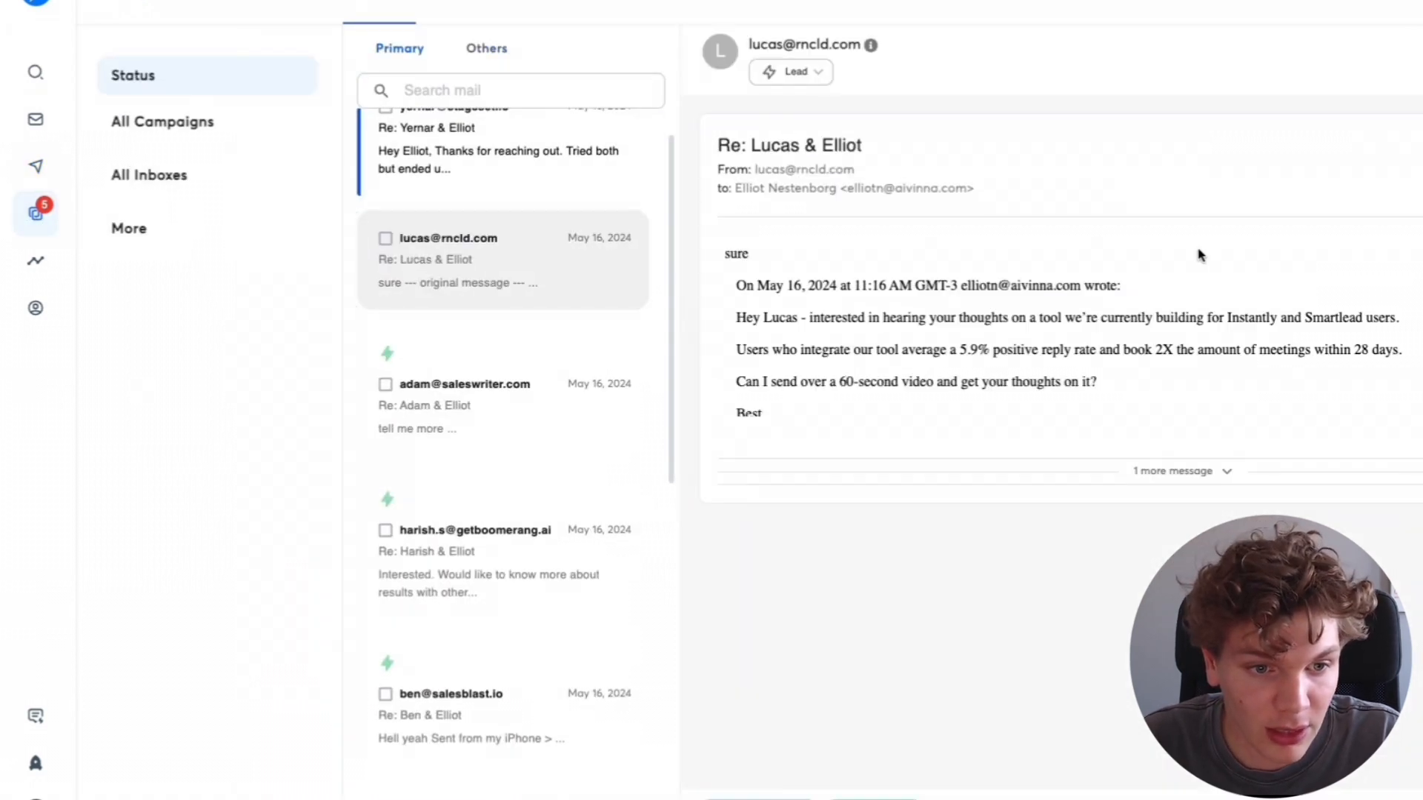
click(806, 74)
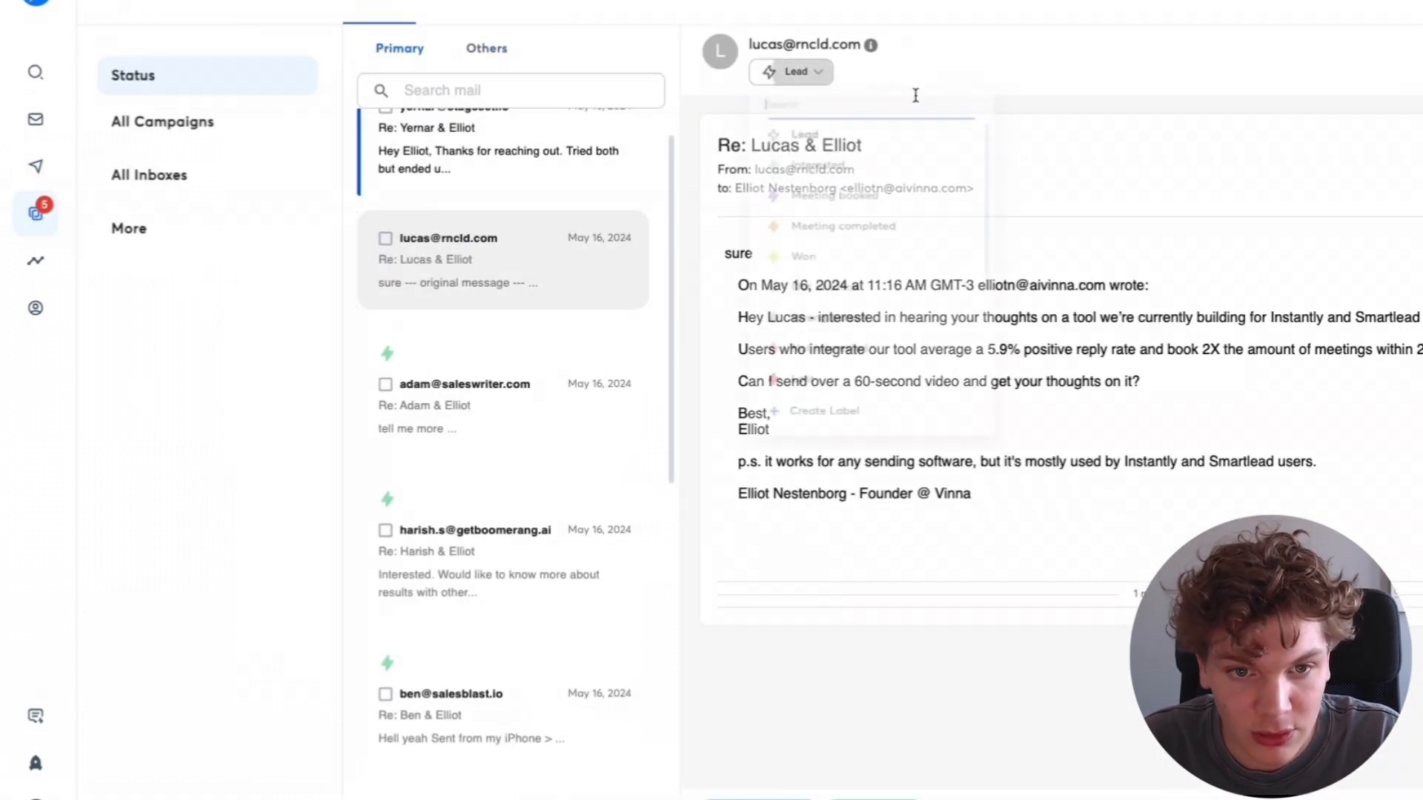
click(845, 181)
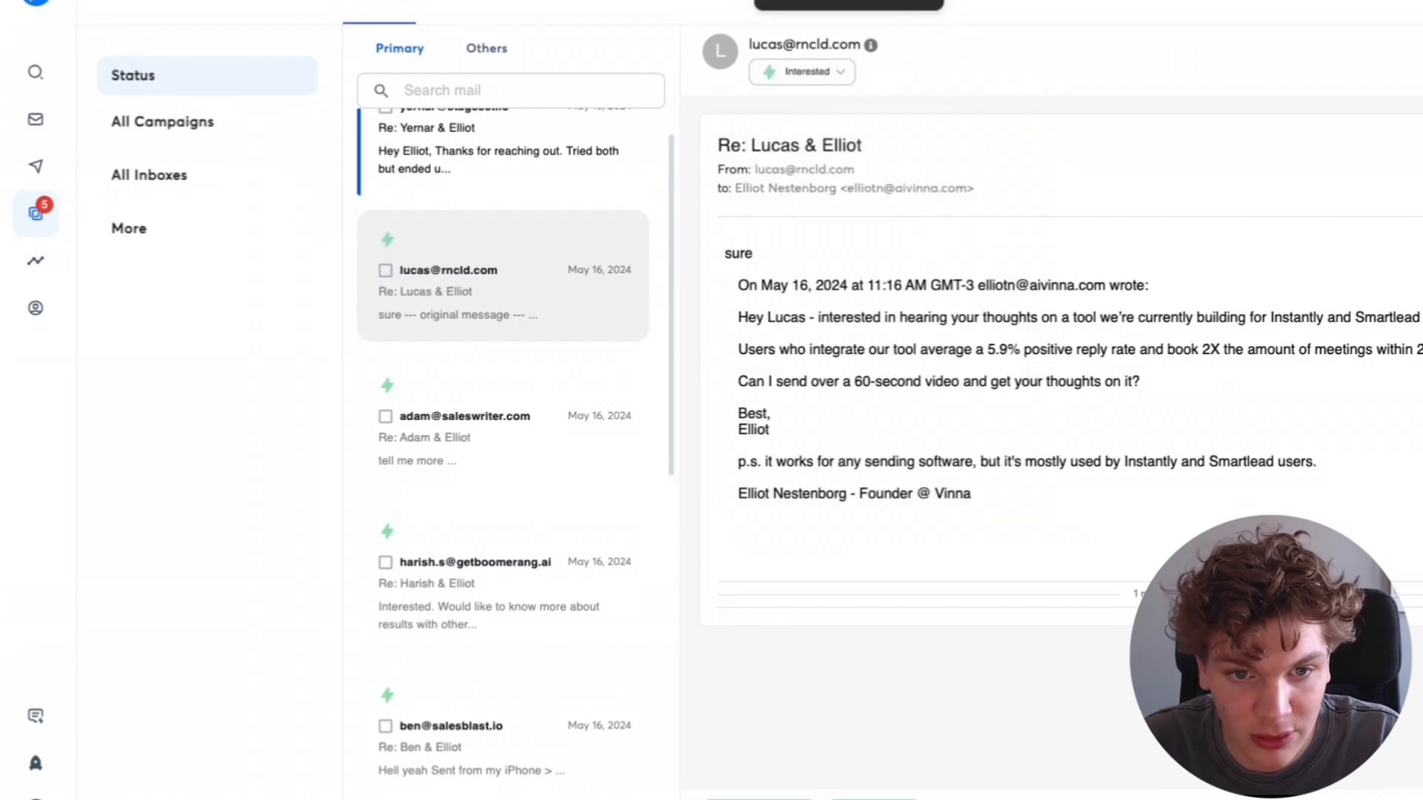
- Read through the other interested replies in the inbox
scroll(628, 279, down, 2)
click(585, 348)
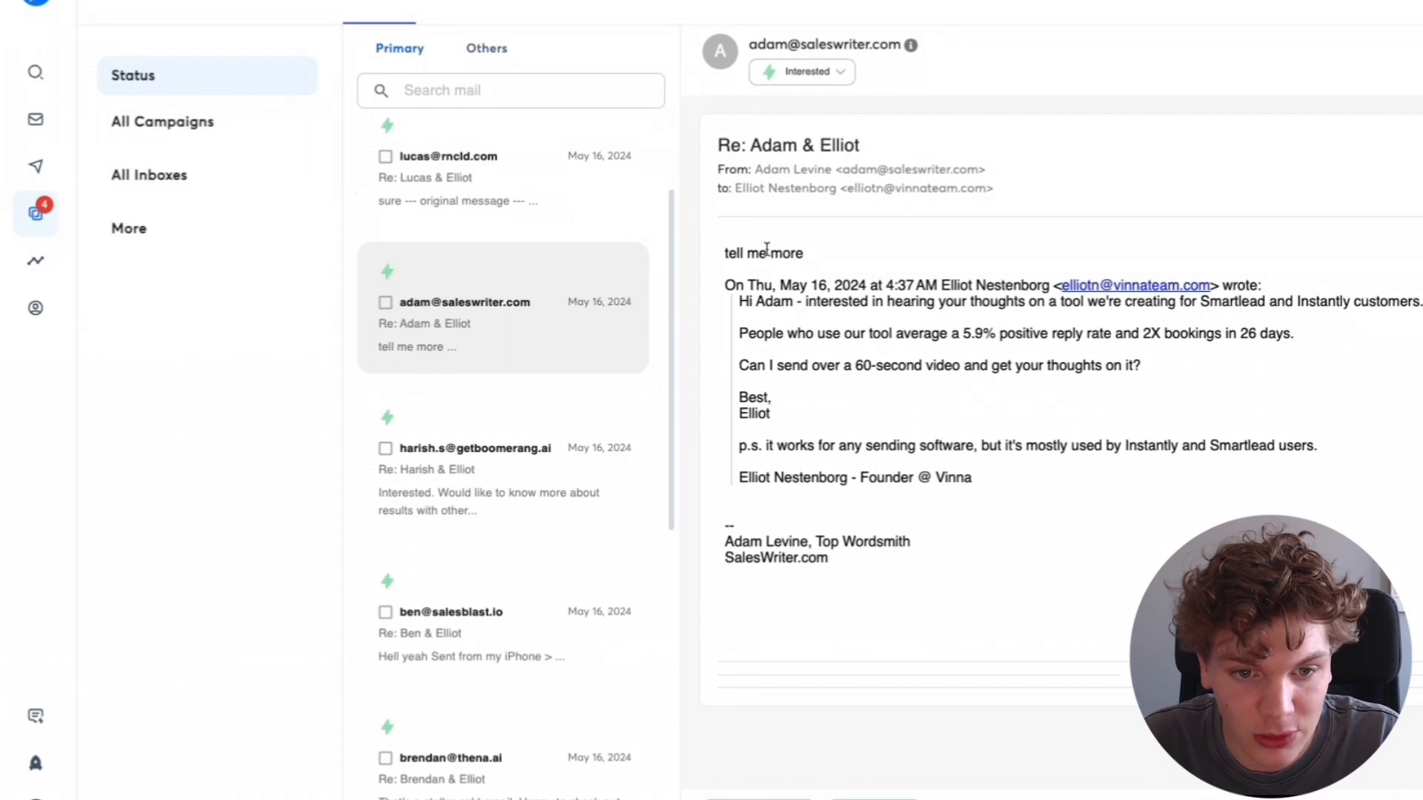
scroll(508, 482, down, 1)
click(548, 454)
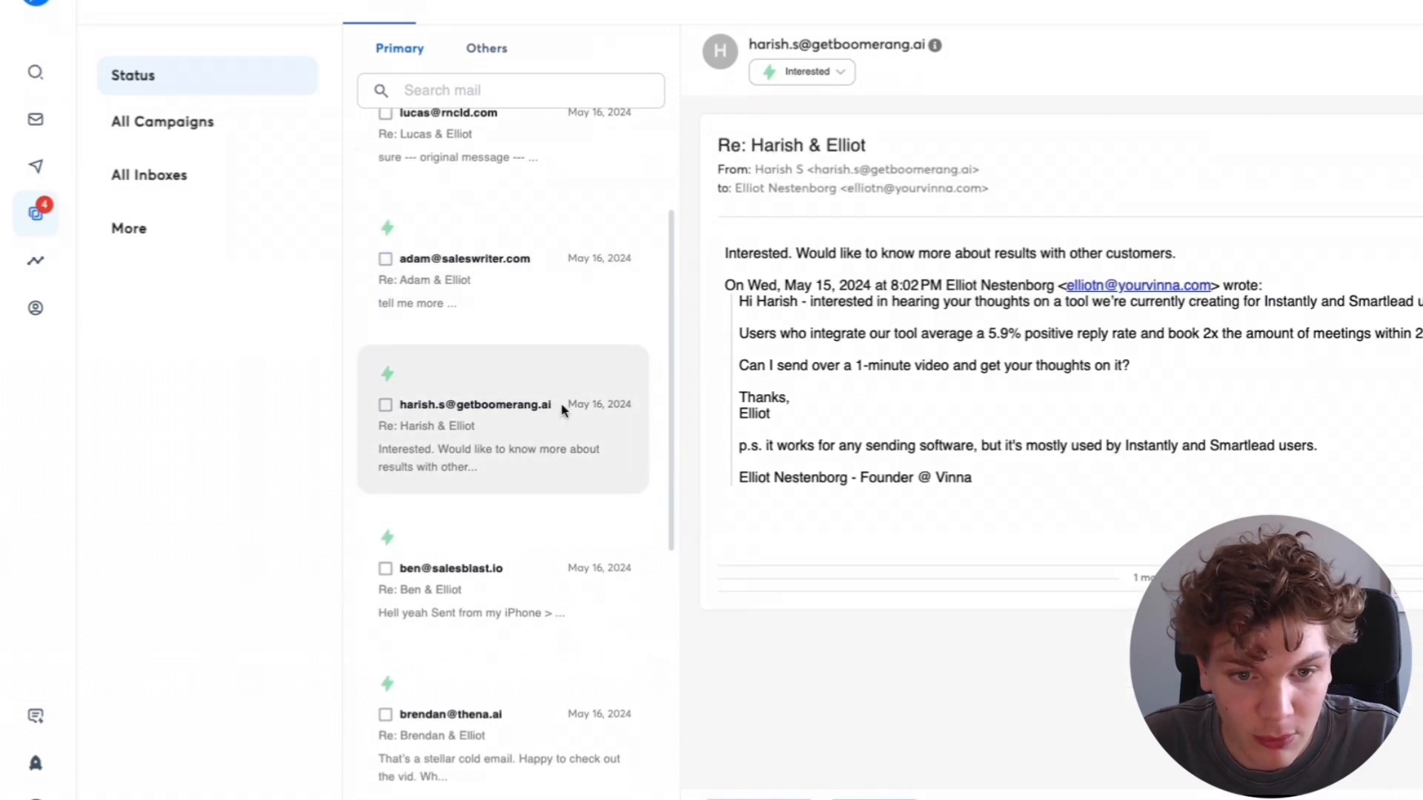
click(552, 593)
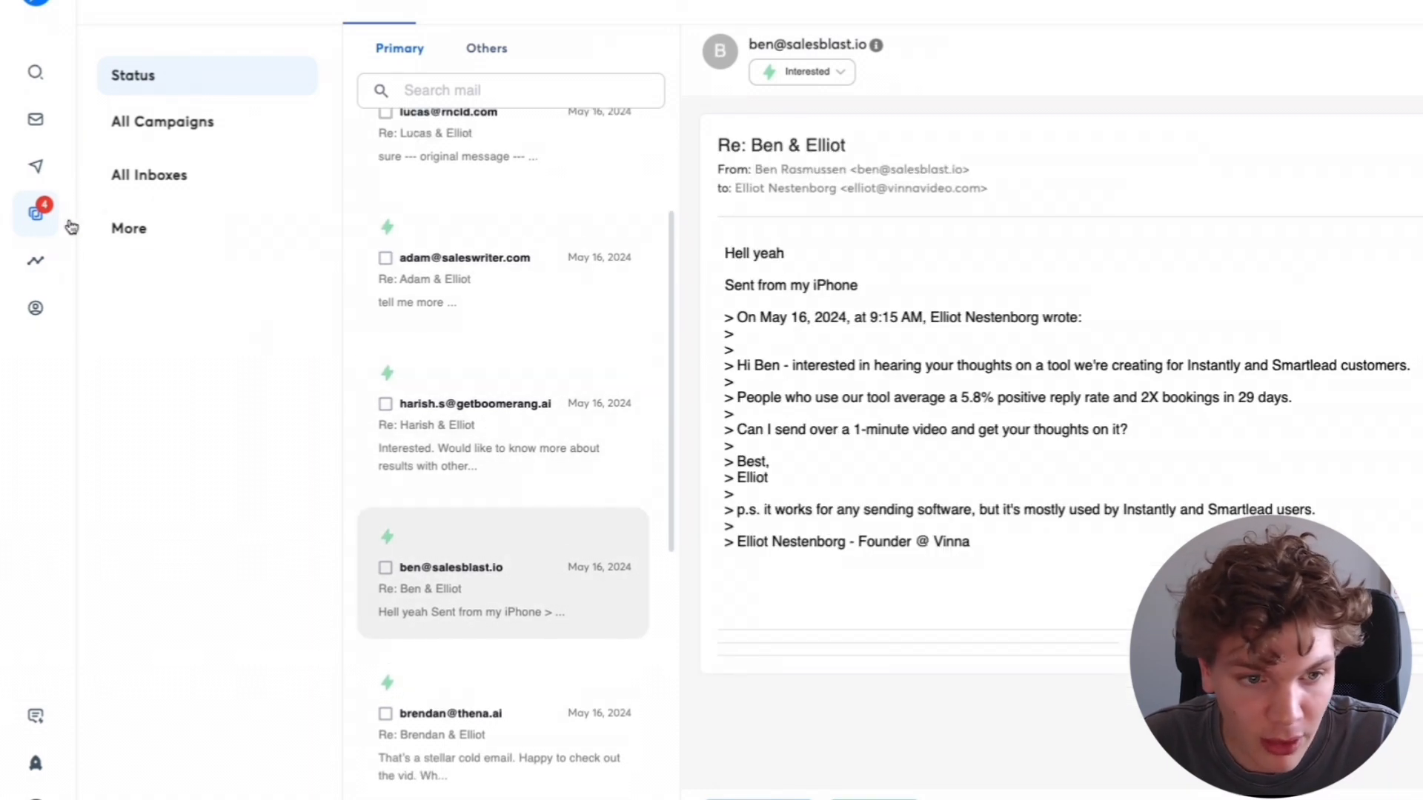
scroll(499, 558, down, 2)
click(546, 637)
scroll(548, 454, up, 3)
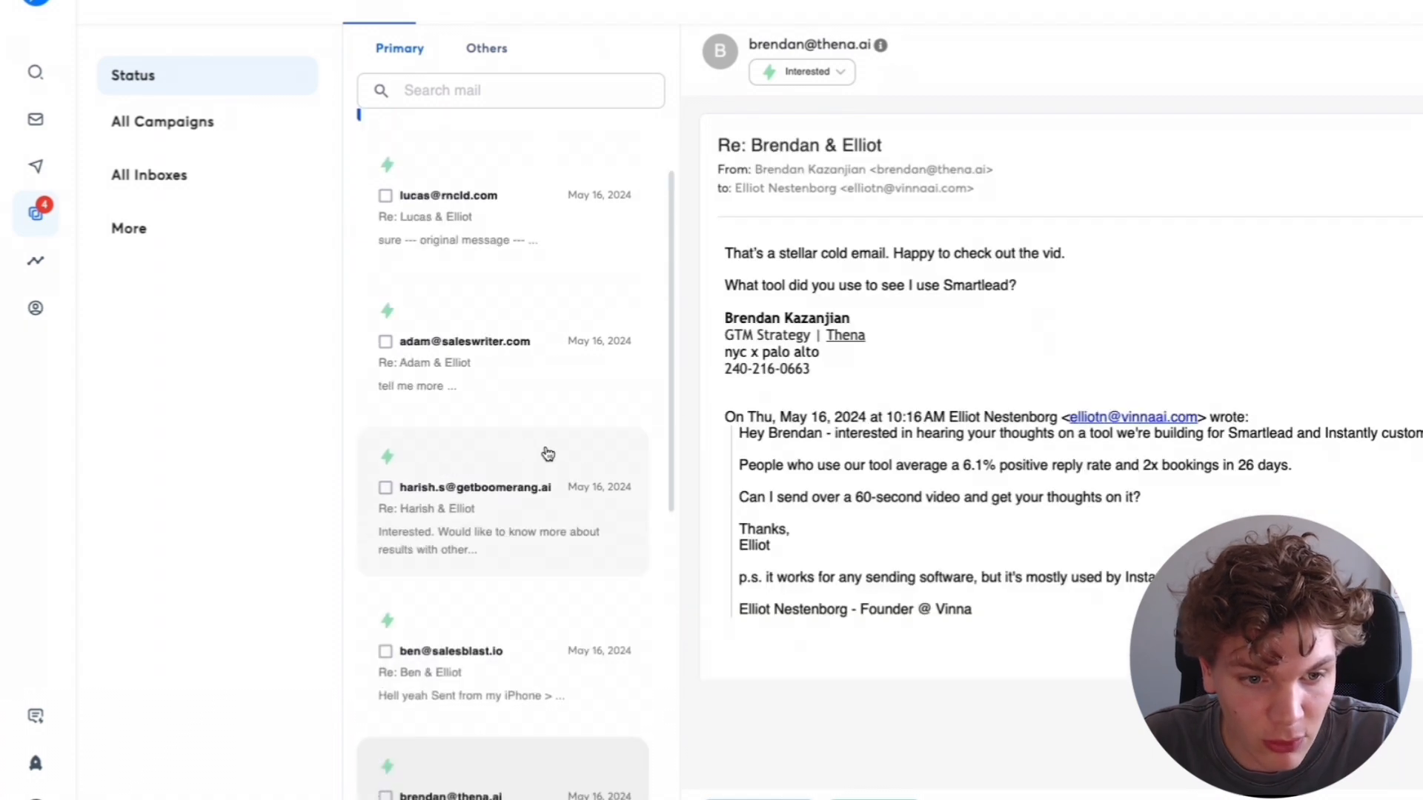
click(548, 453)
scroll(511, 326, up, 2)
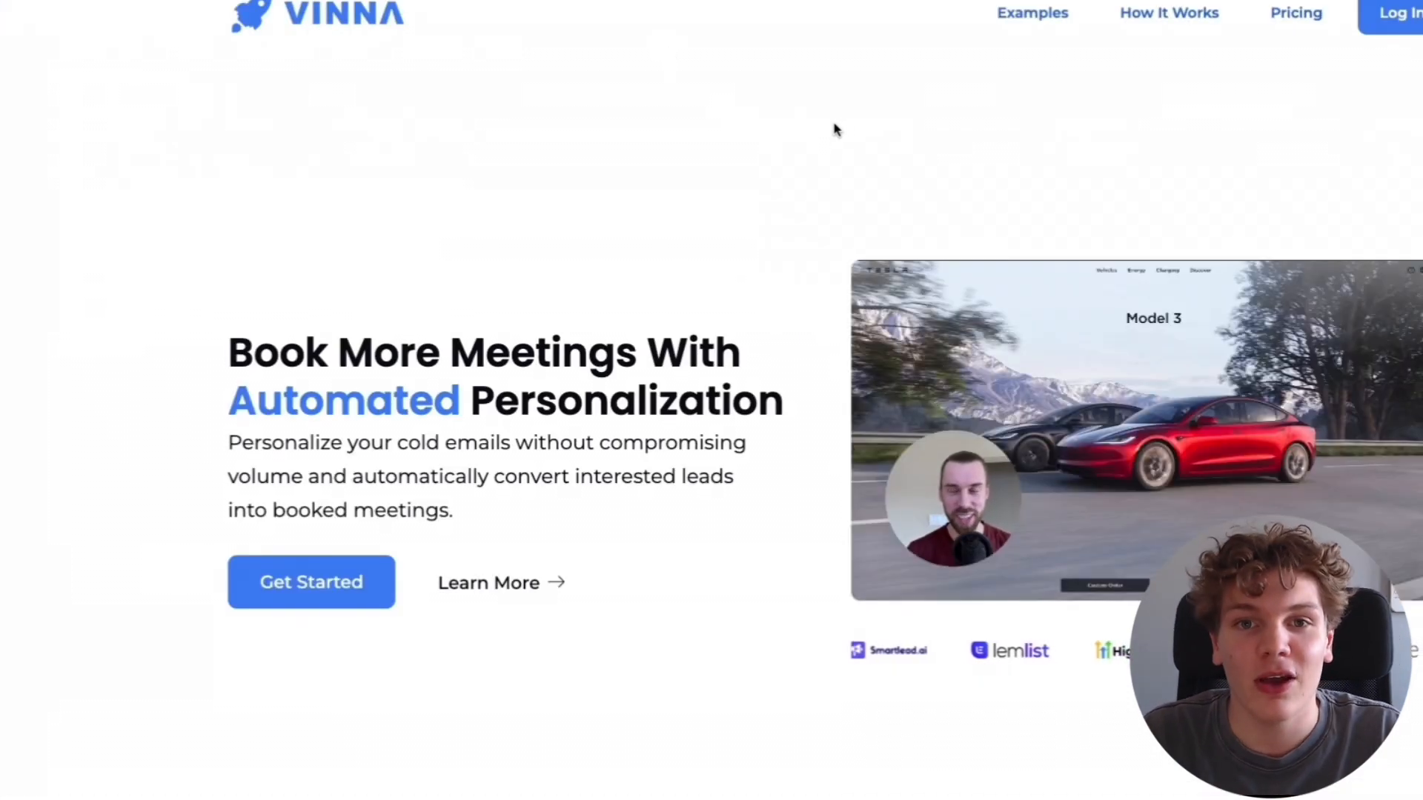
- Scroll through the Vinna website's features, testimonials, FAQ and pricing plans
scroll(815, 140, down, 4)
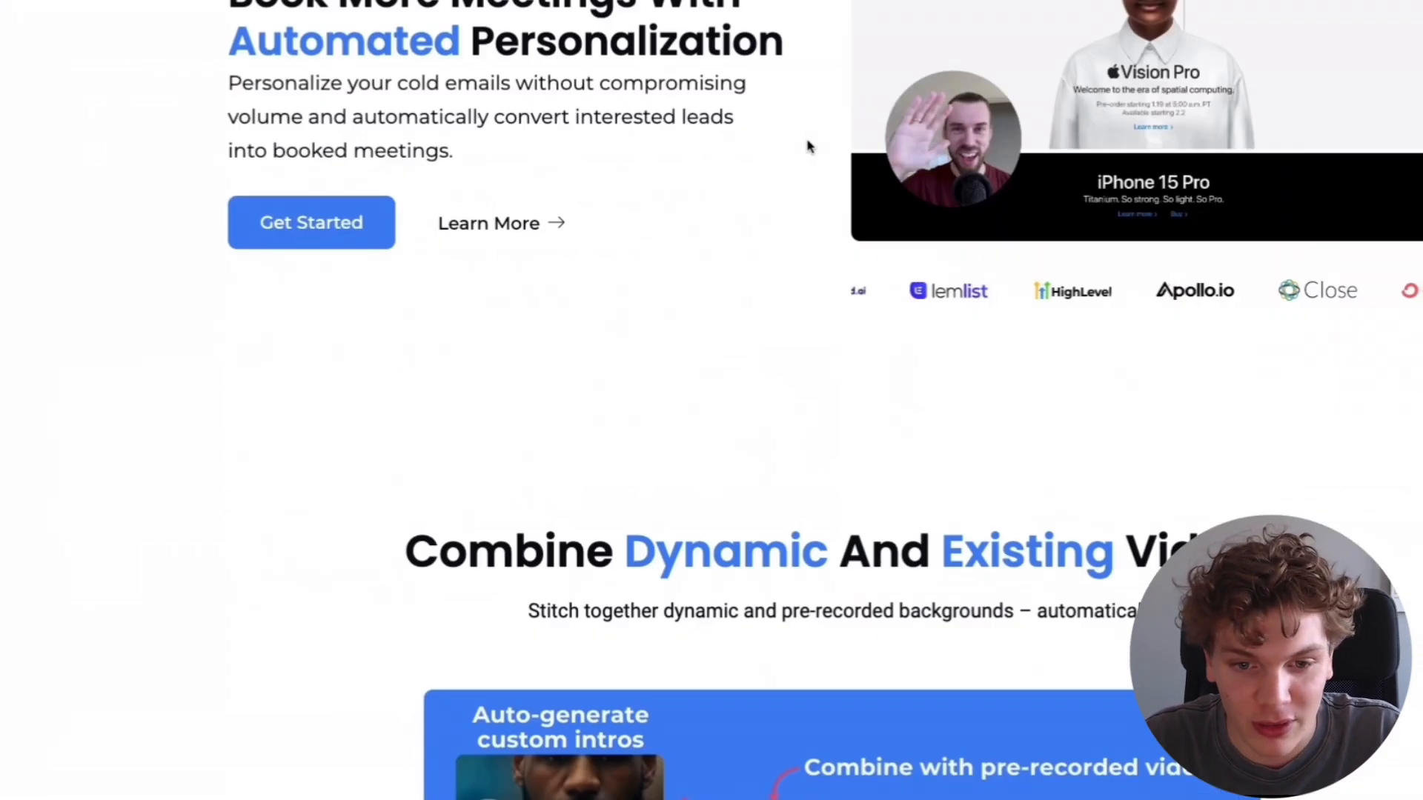
scroll(1185, 297, down, 9)
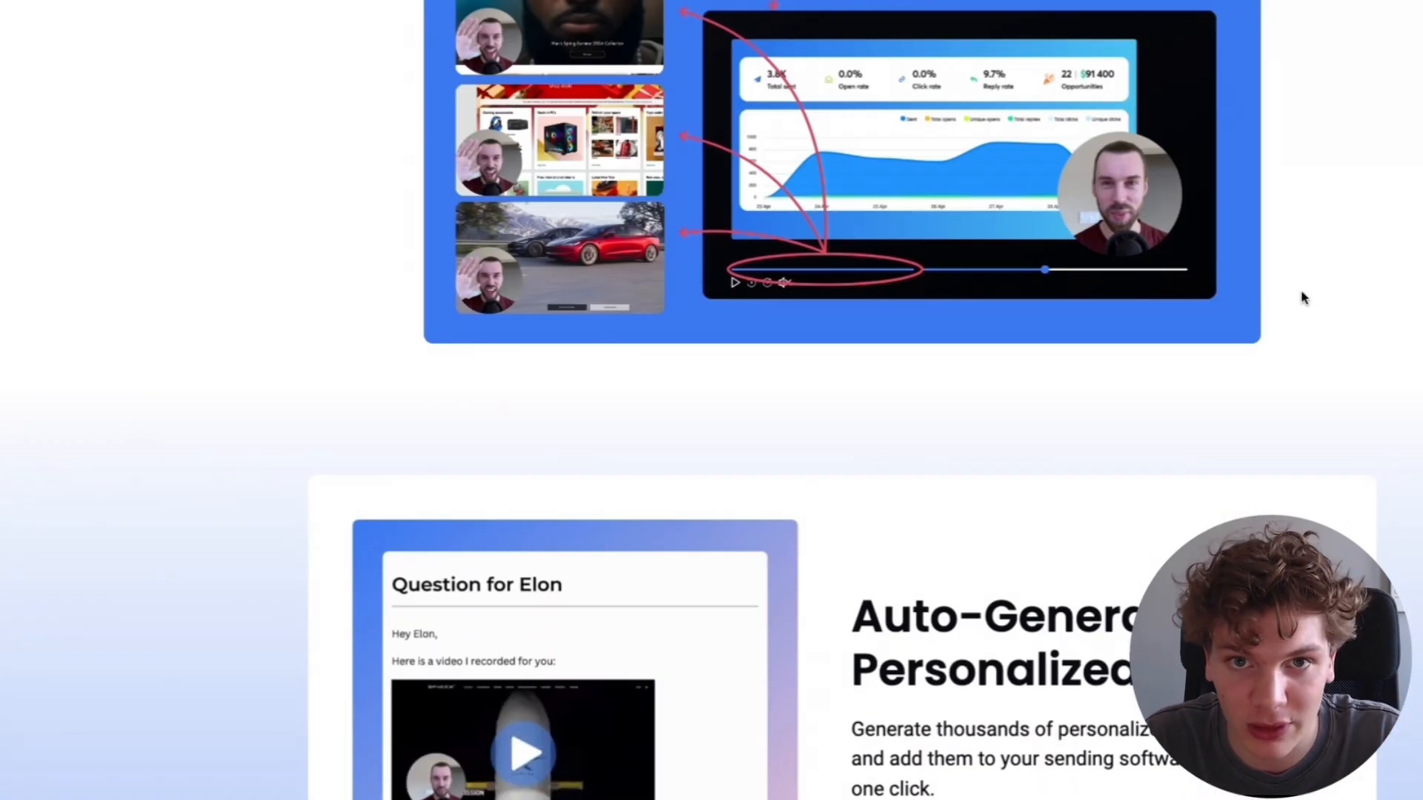
scroll(1319, 297, down, 4)
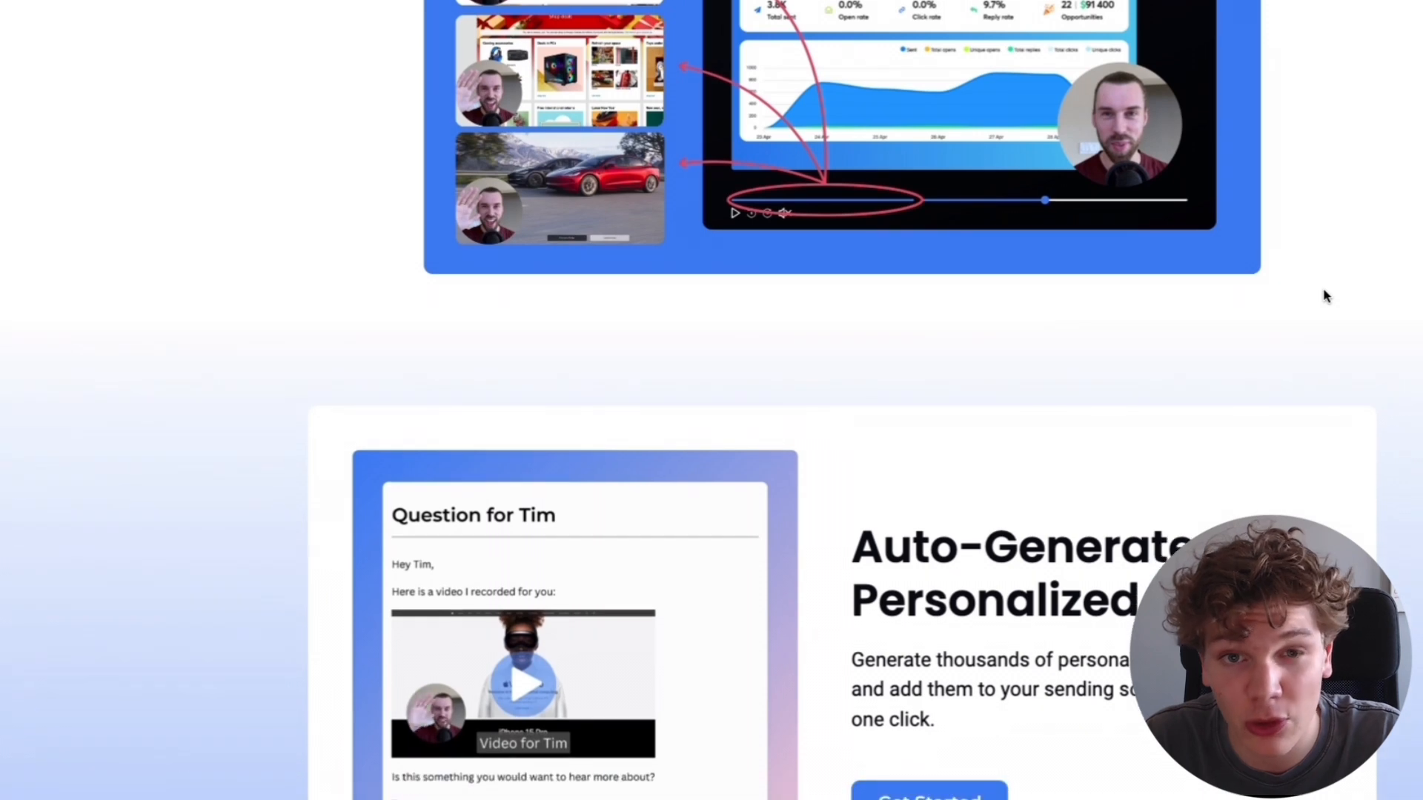
scroll(1326, 297, down, 1)
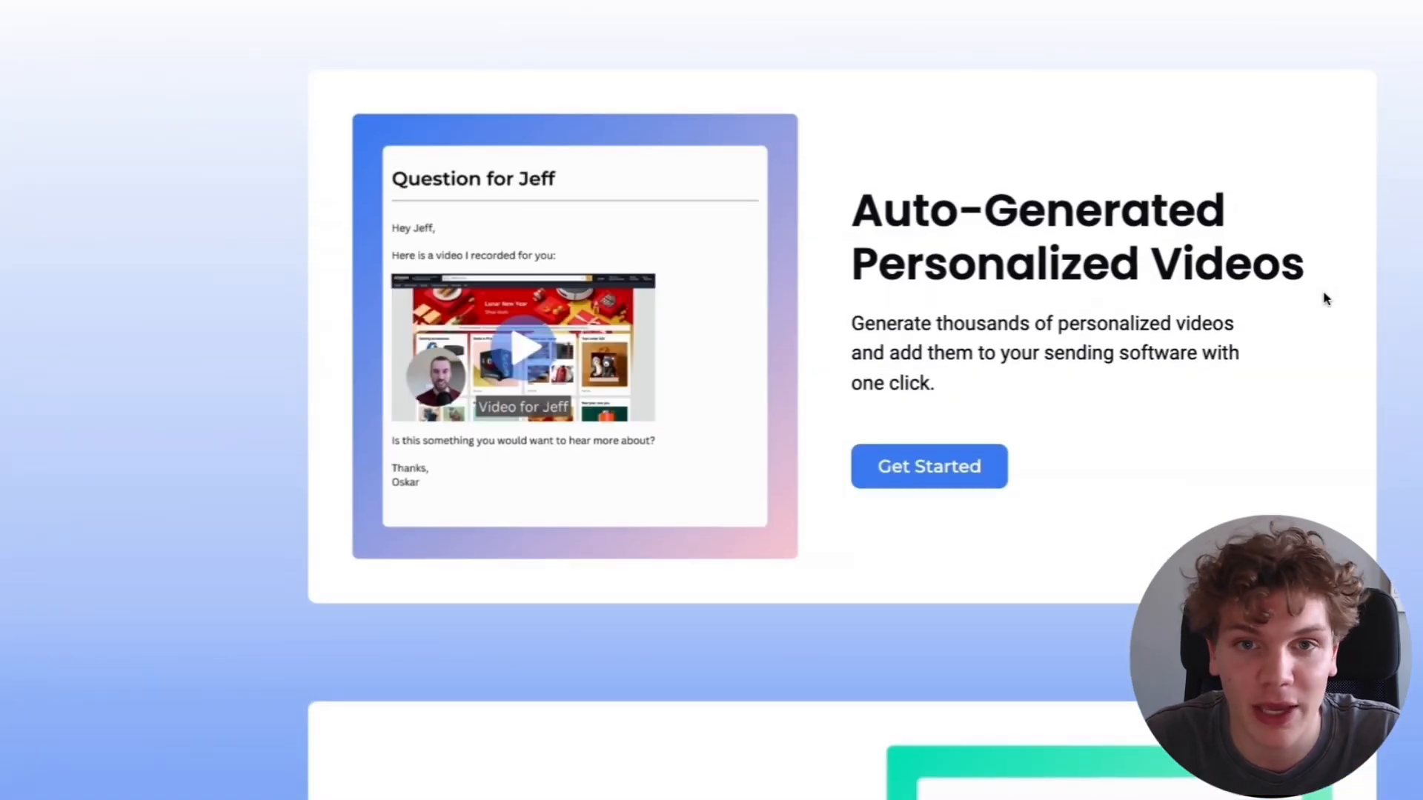
scroll(1319, 297, down, 2)
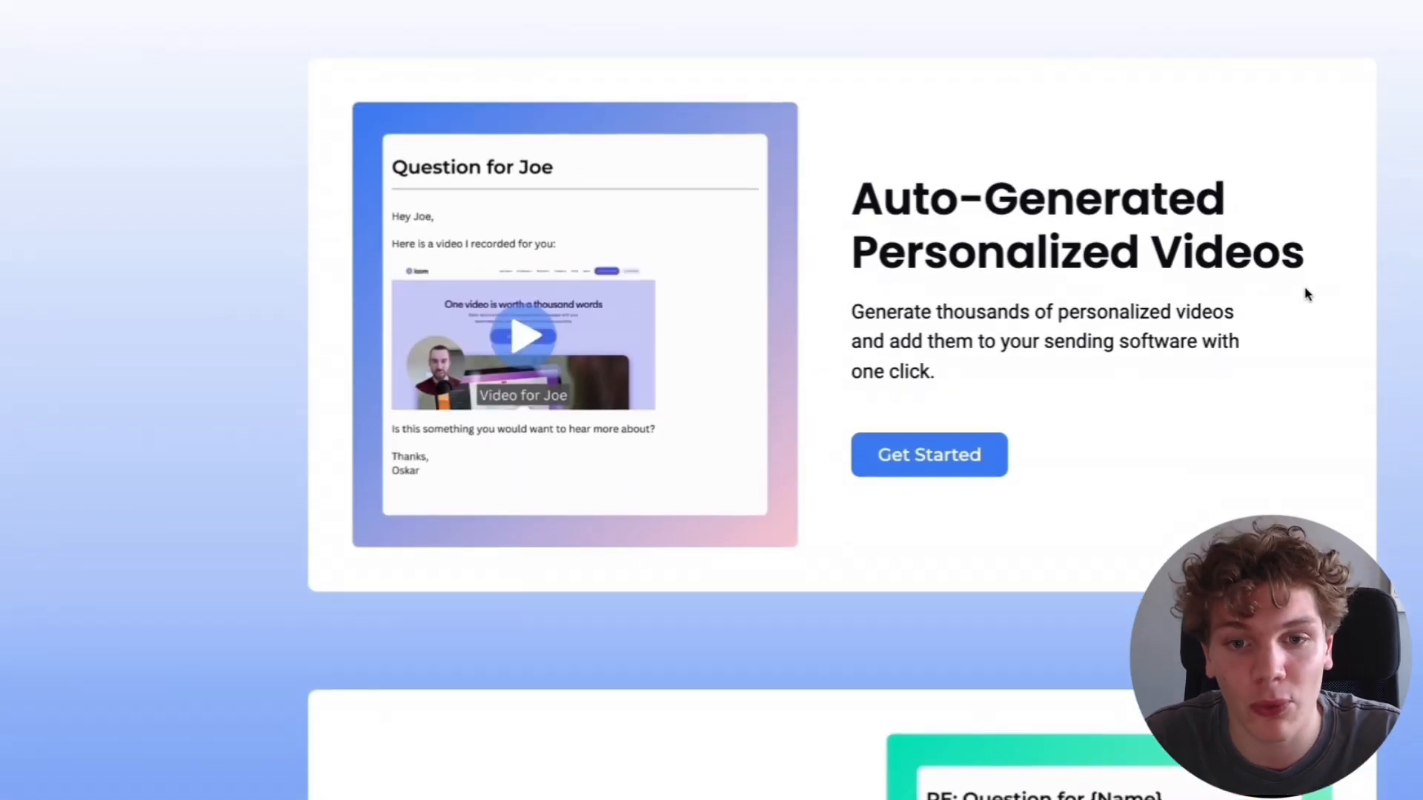
scroll(1341, 308, down, 4)
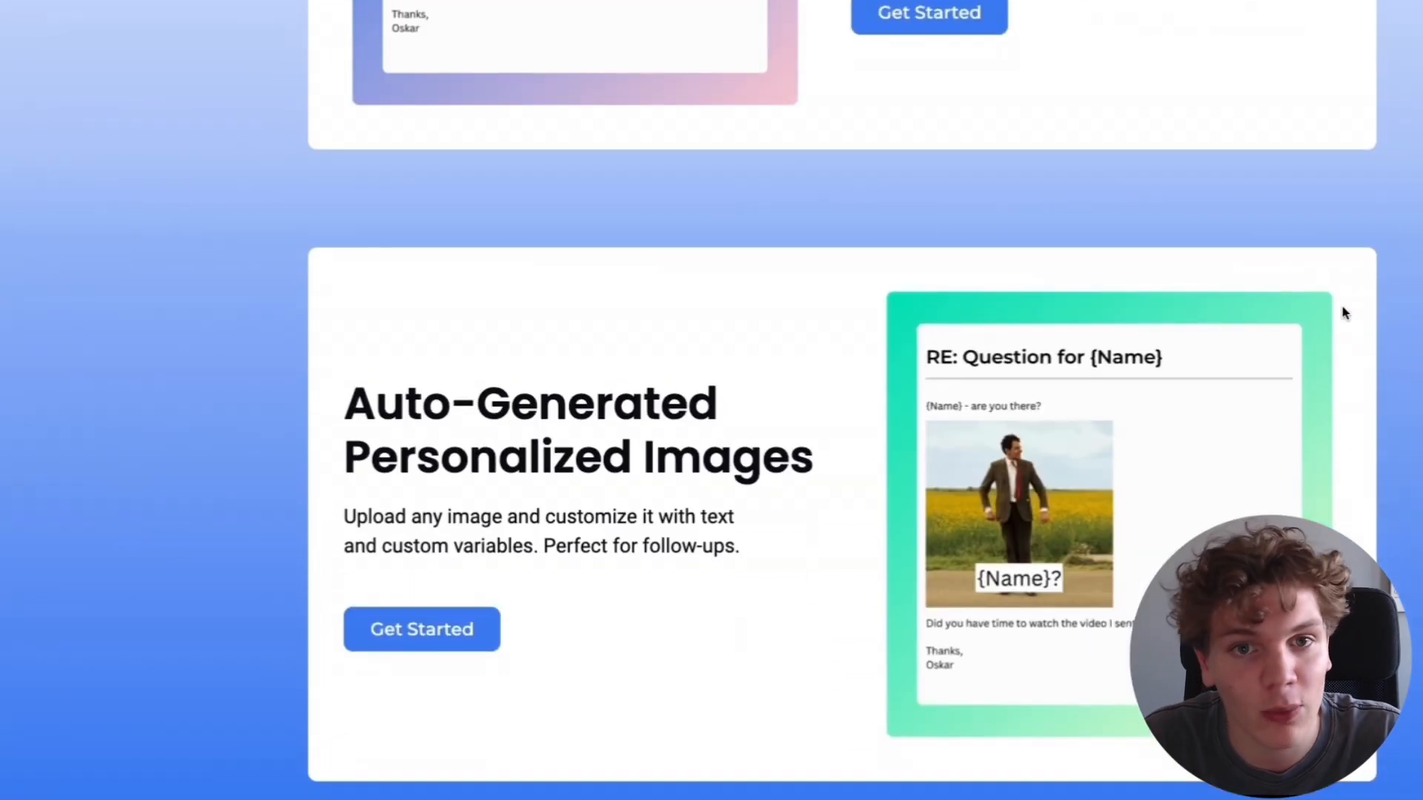
scroll(1345, 313, down, 1)
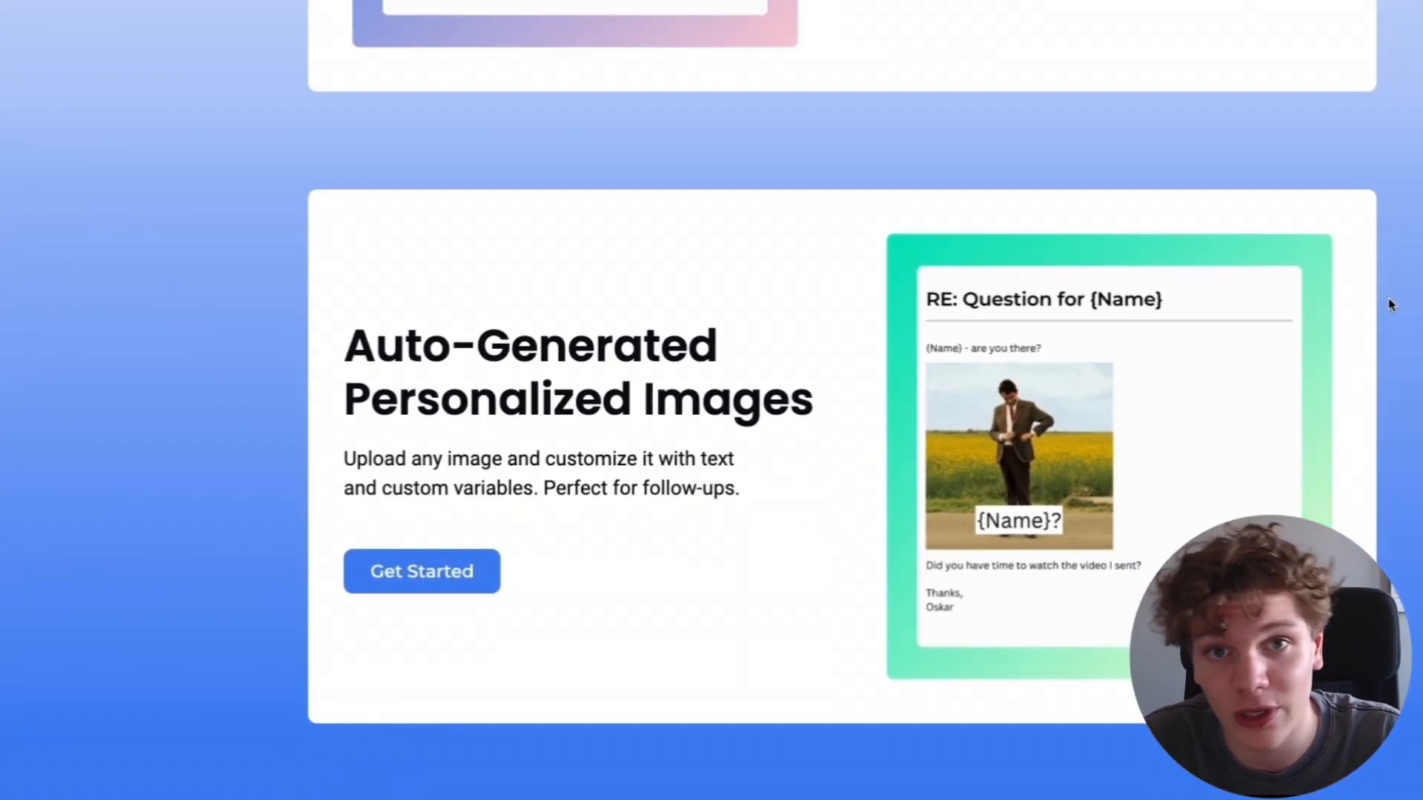
scroll(1412, 305, down, 1)
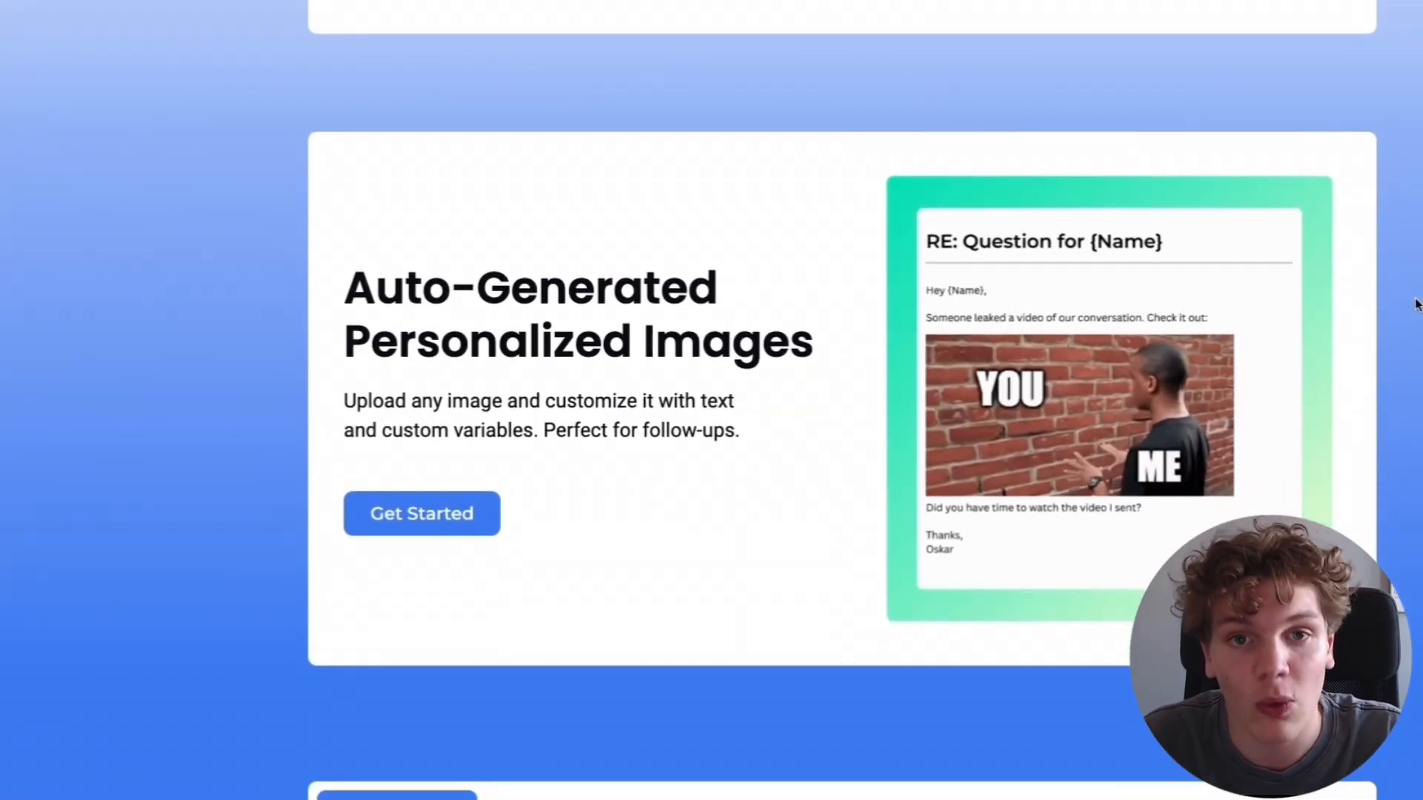
scroll(1415, 305, down, 4)
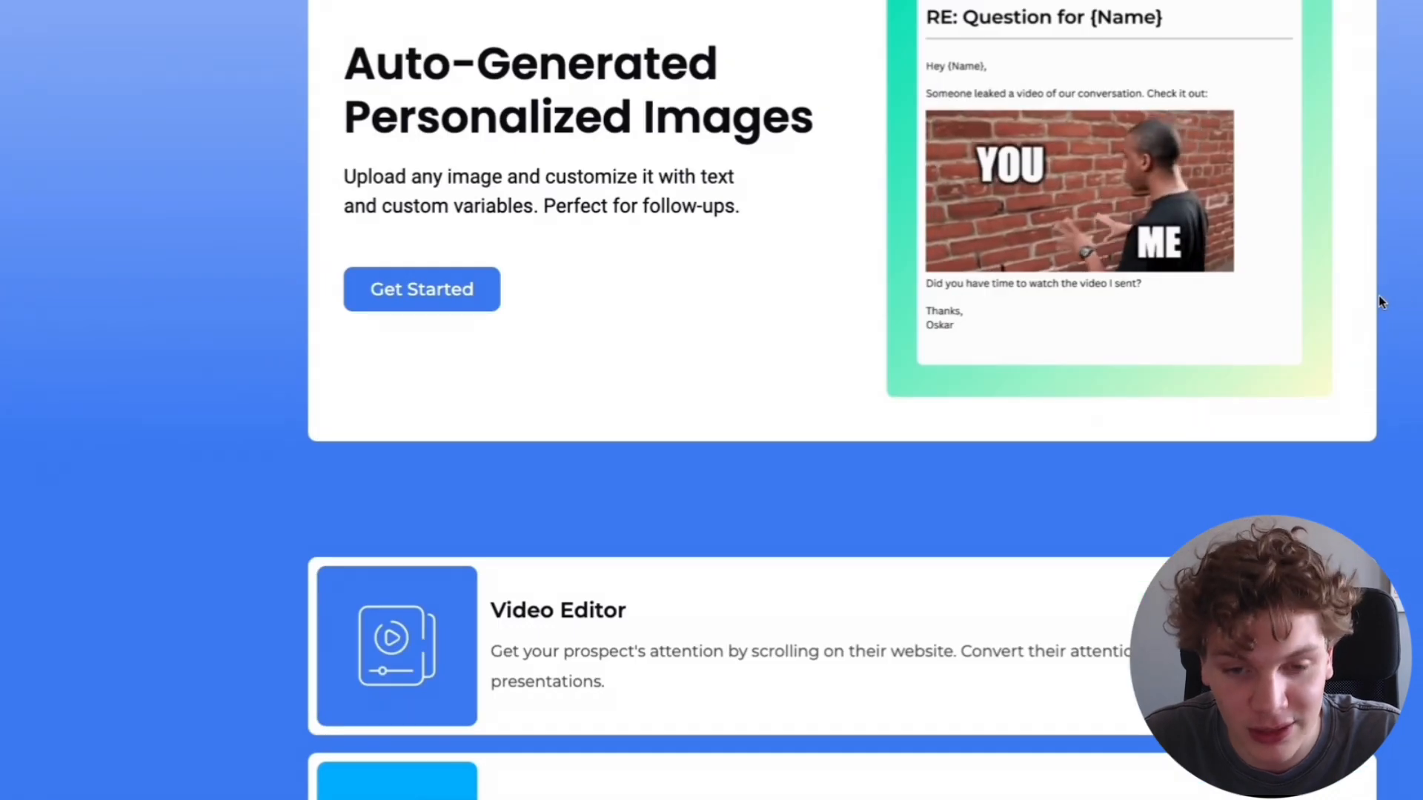
scroll(1378, 295, down, 5)
scroll(1156, 309, down, 4)
scroll(1111, 299, down, 1)
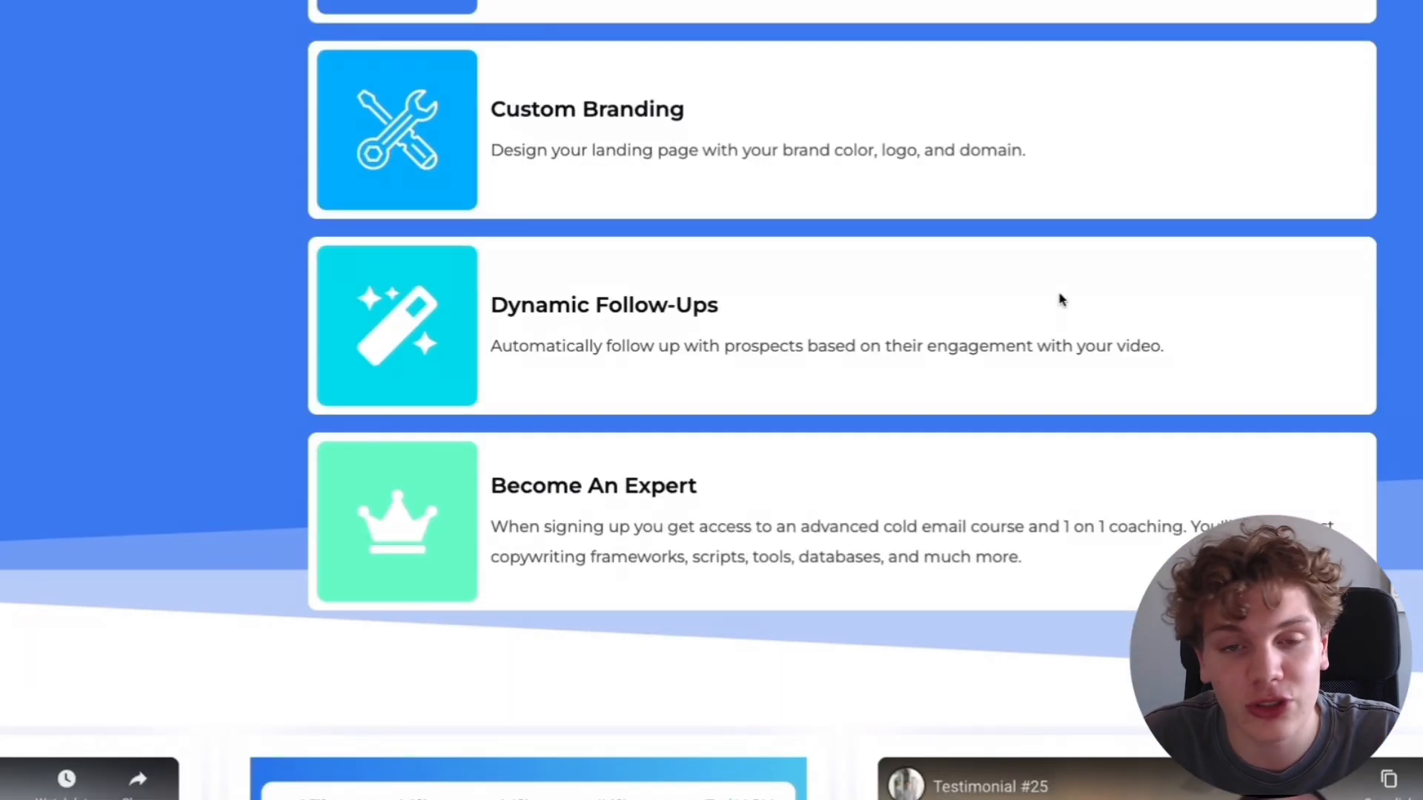
scroll(1137, 301, down, 3)
scroll(1034, 302, down, 6)
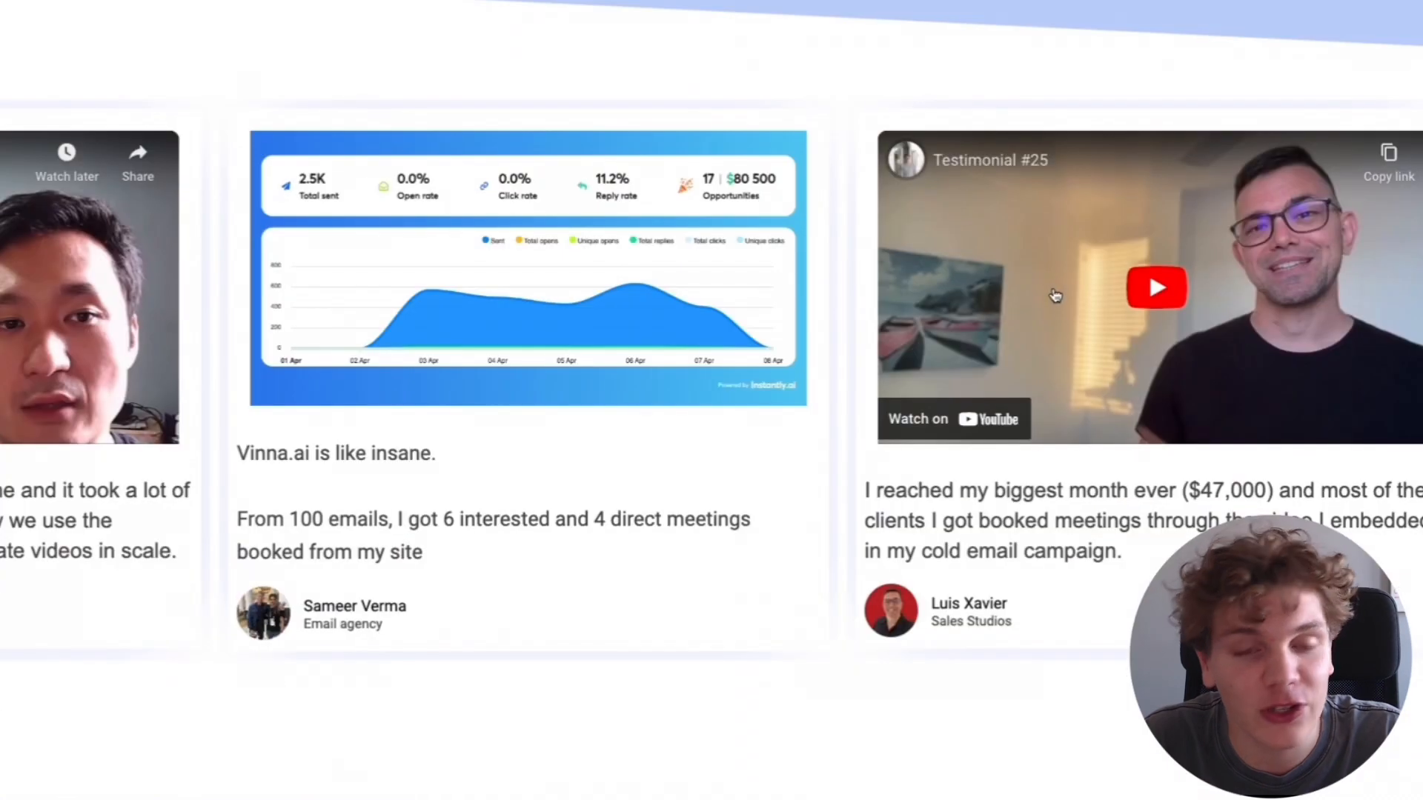
scroll(1055, 296, down, 3)
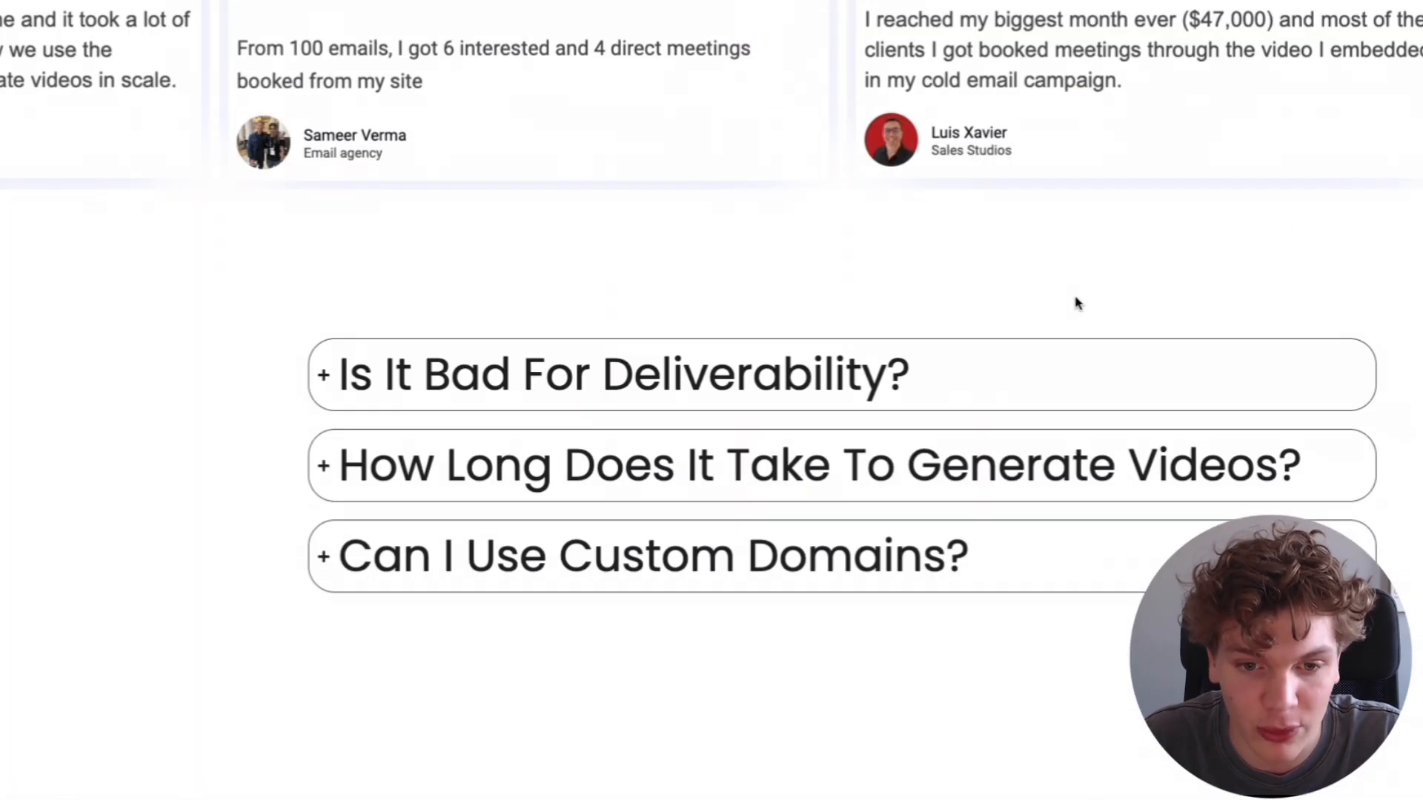
scroll(1089, 305, down, 5)
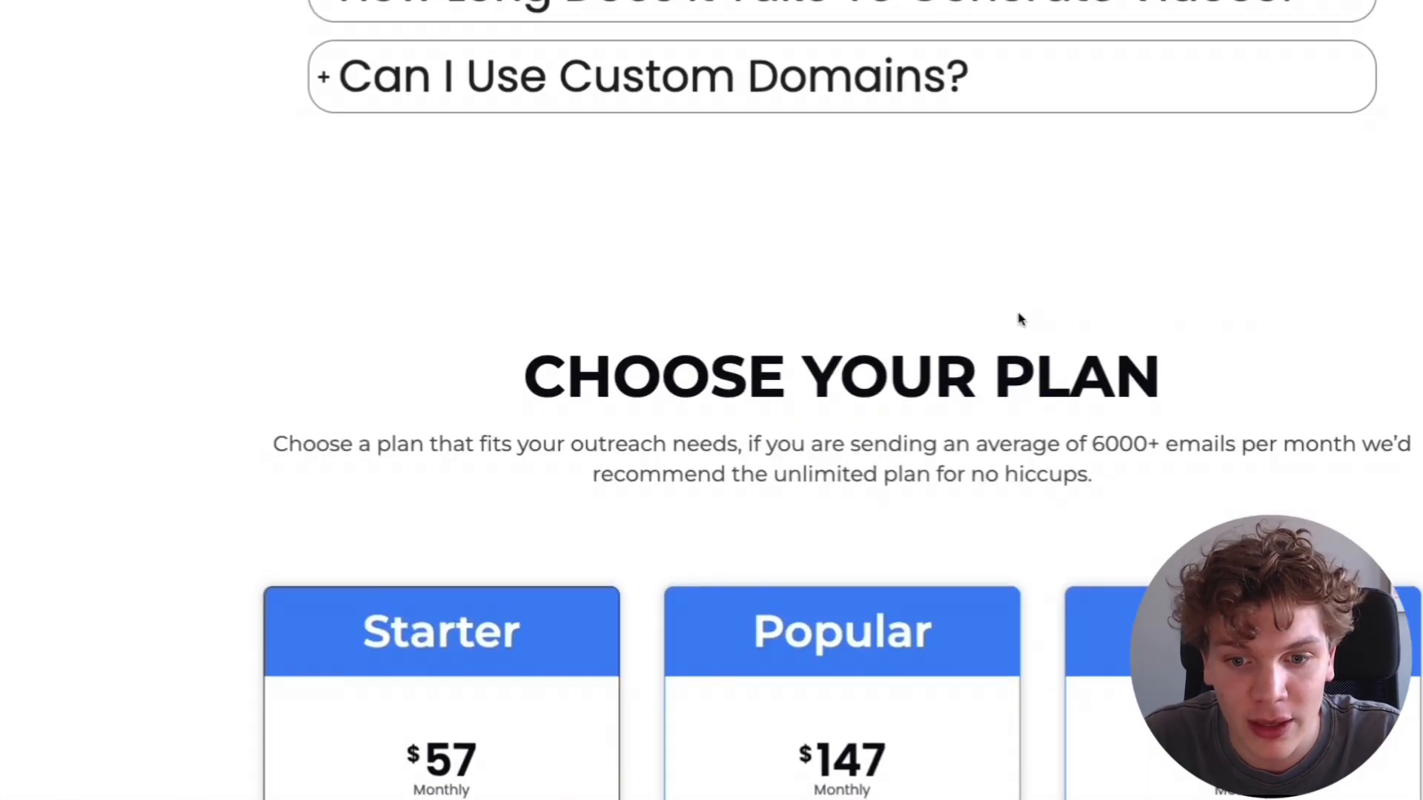
scroll(1020, 317, down, 5)
scroll(1061, 318, down, 5)
scroll(1118, 324, up, 4)
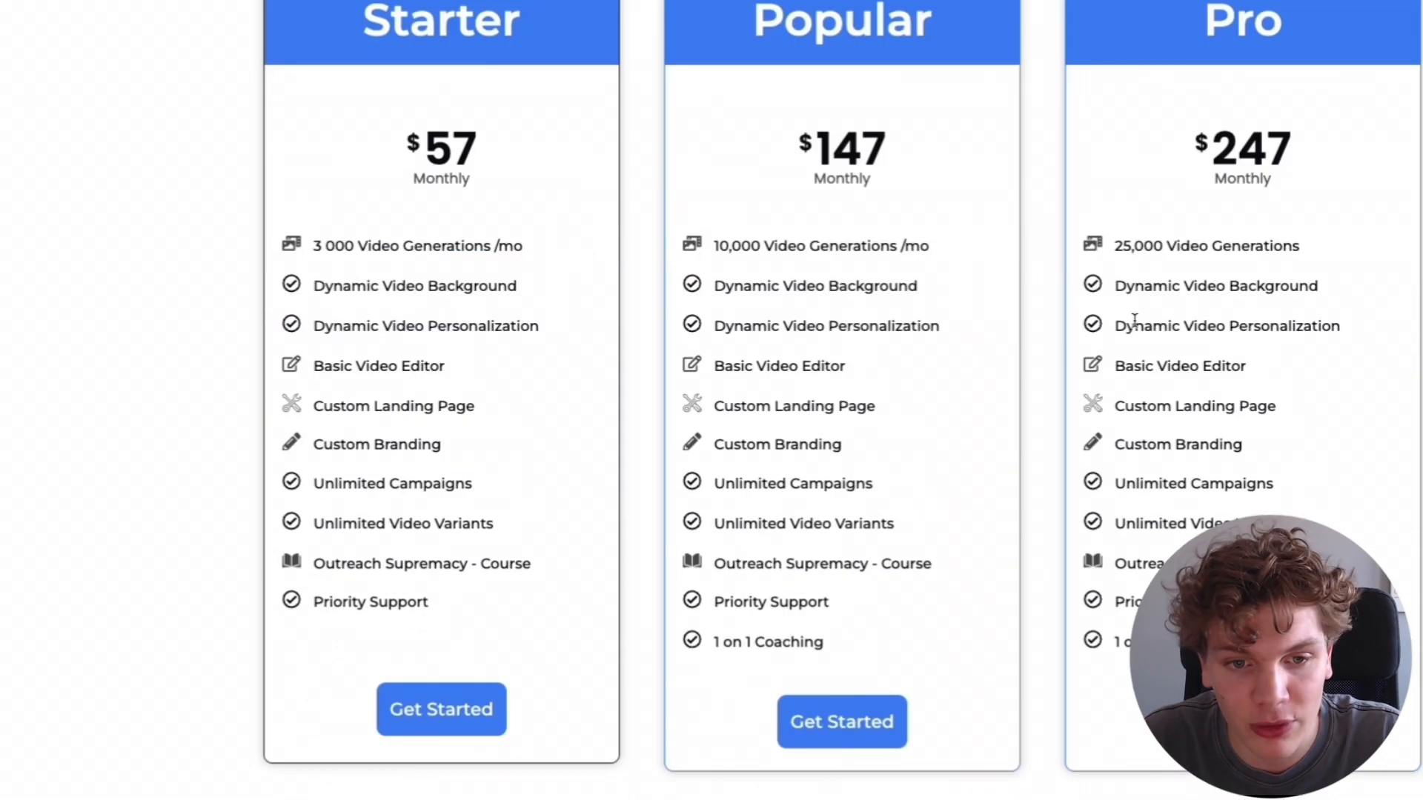
scroll(1143, 324, down, 3)
scroll(1025, 476, up, 1)
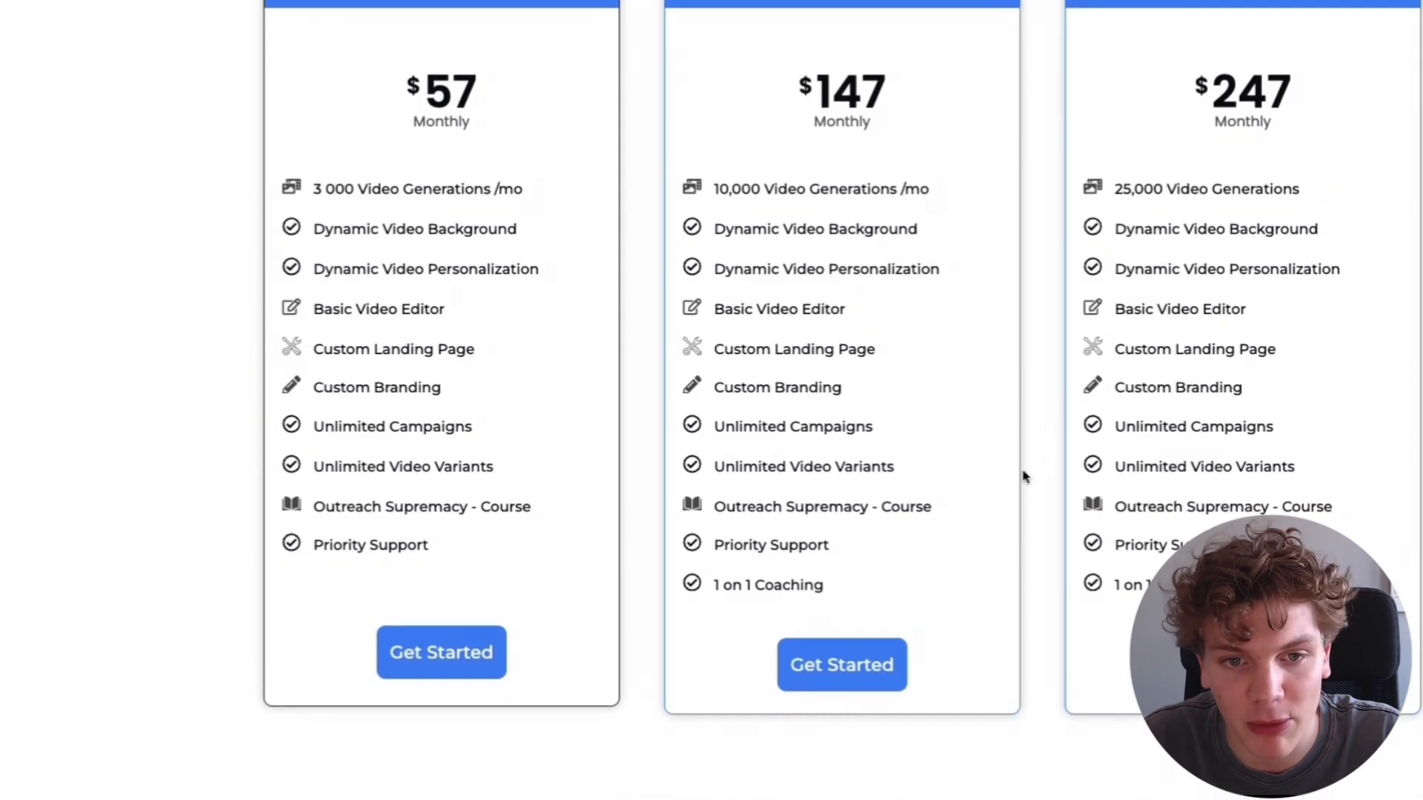
double_click(869, 86)
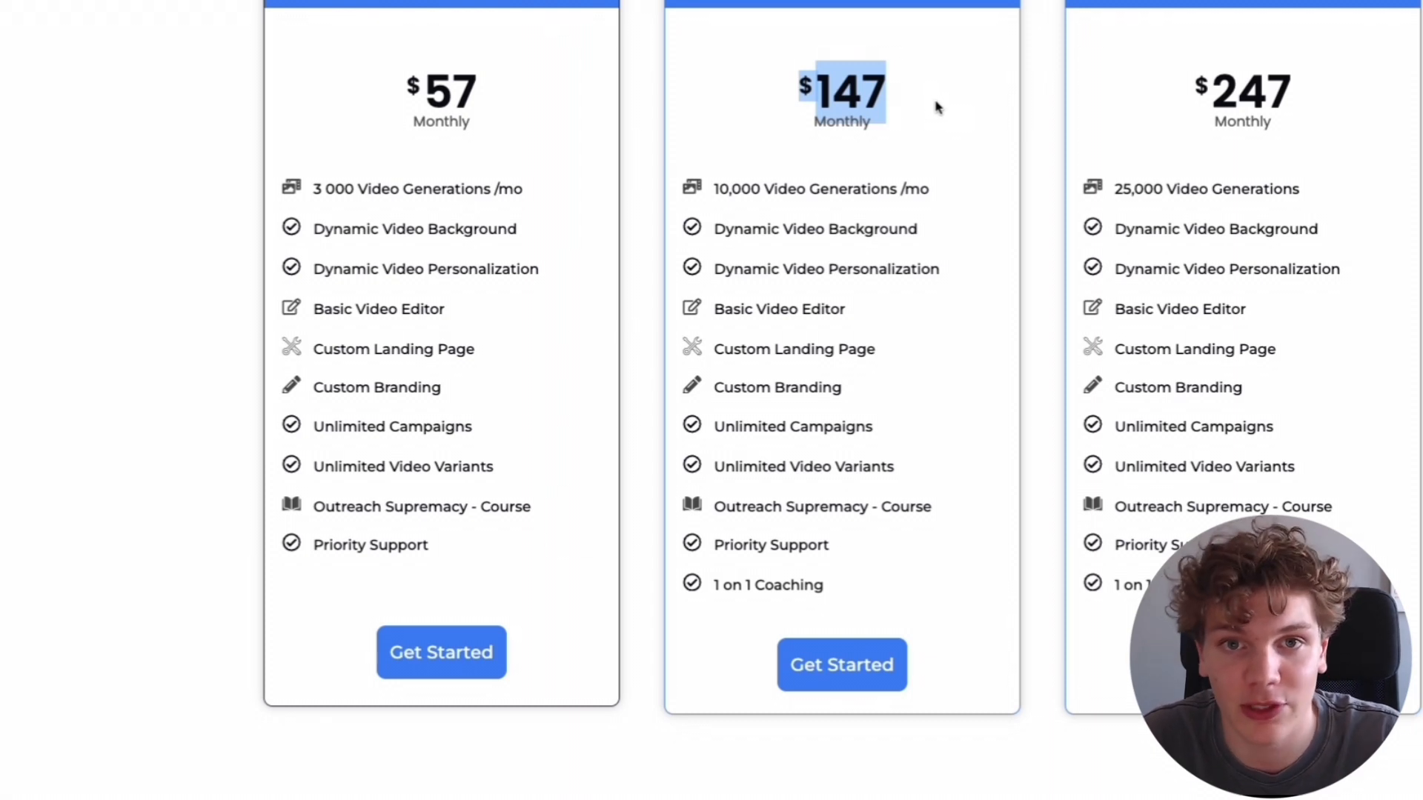
click(938, 105)
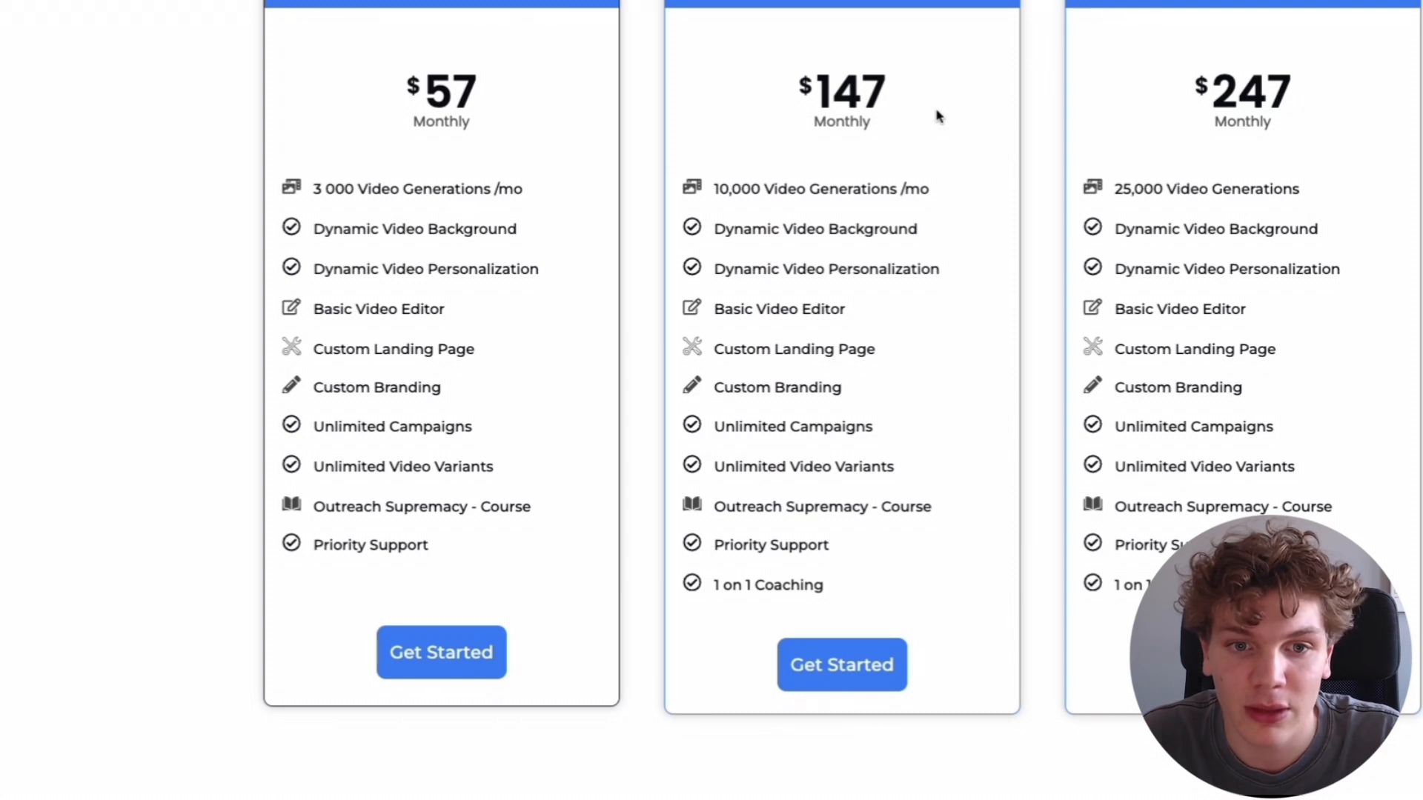
scroll(937, 115, up, 2)
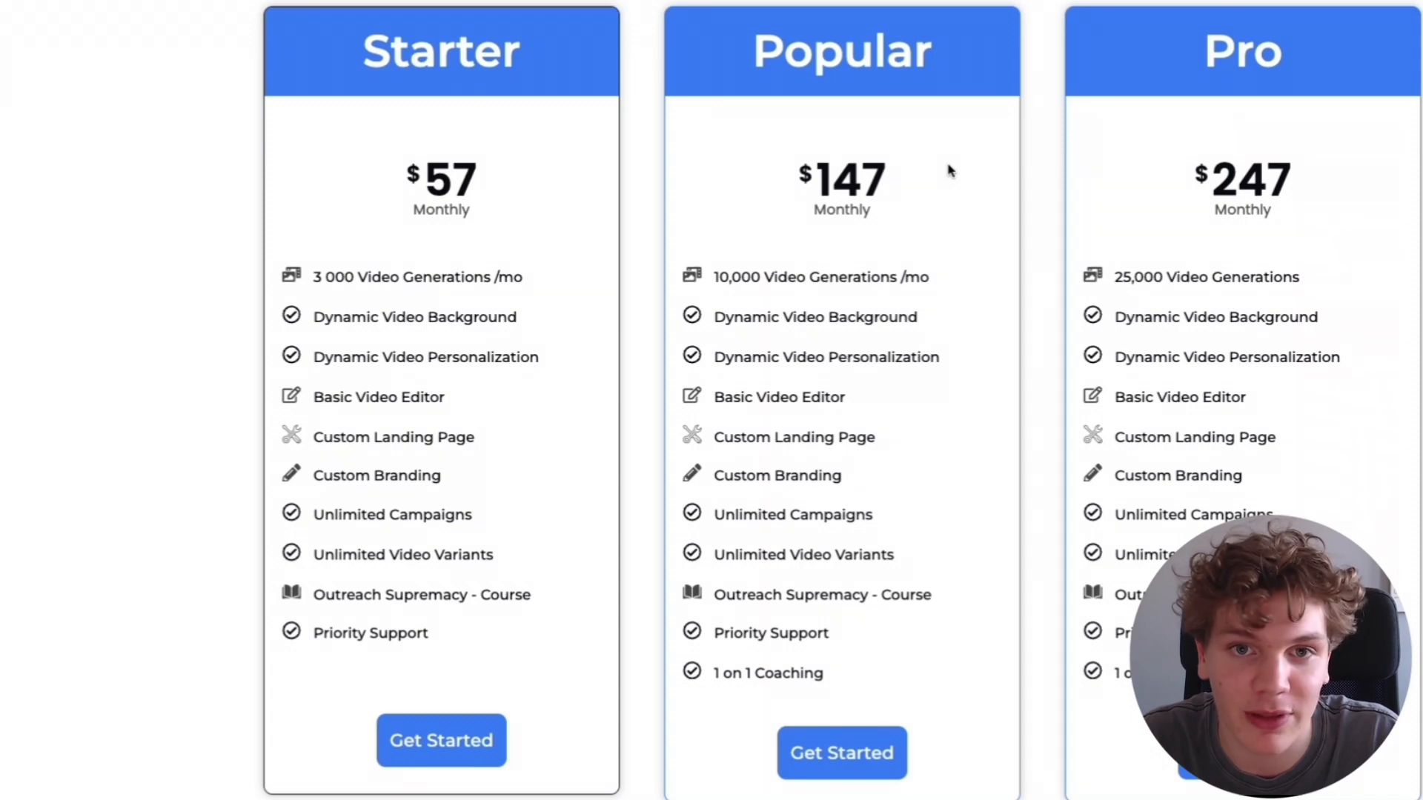
scroll(949, 170, up, 15)
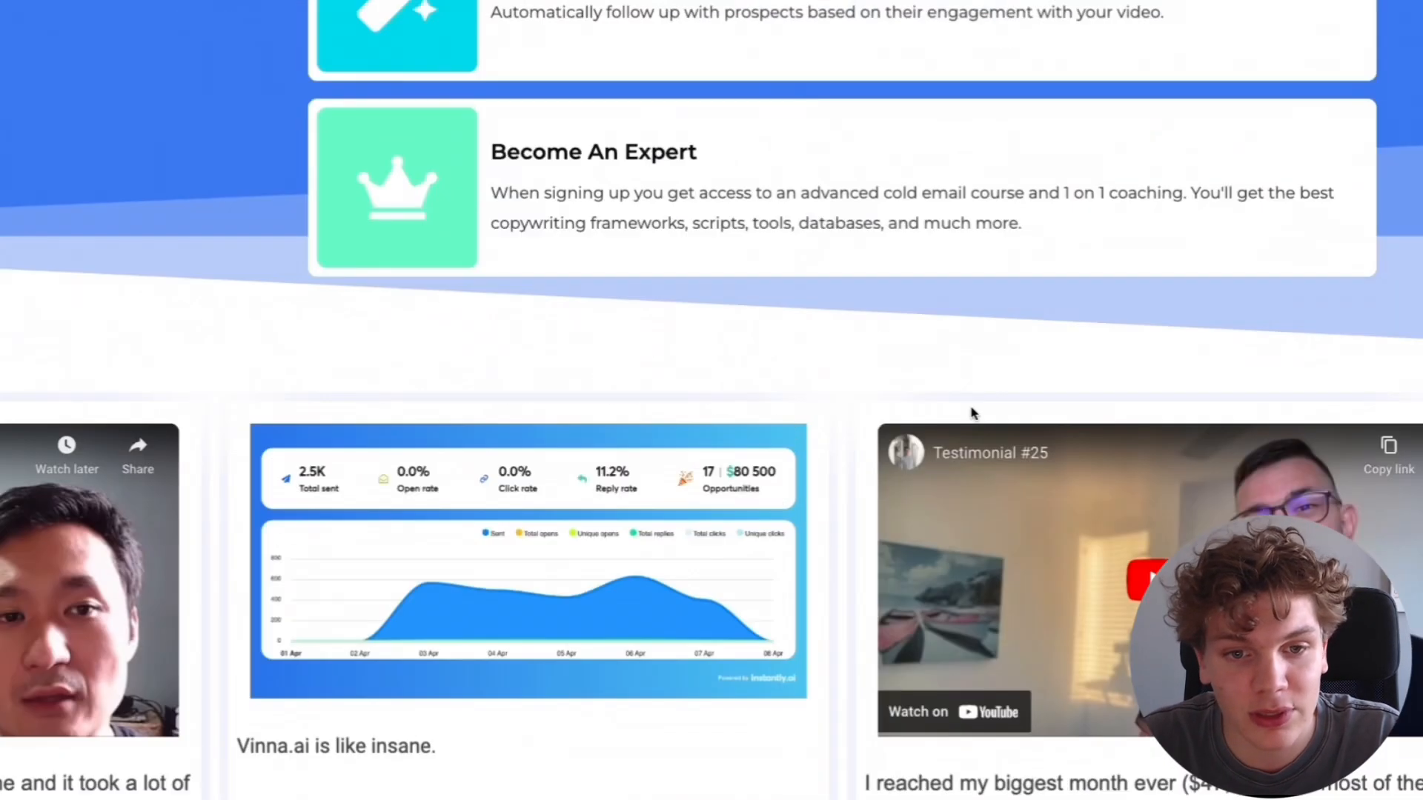